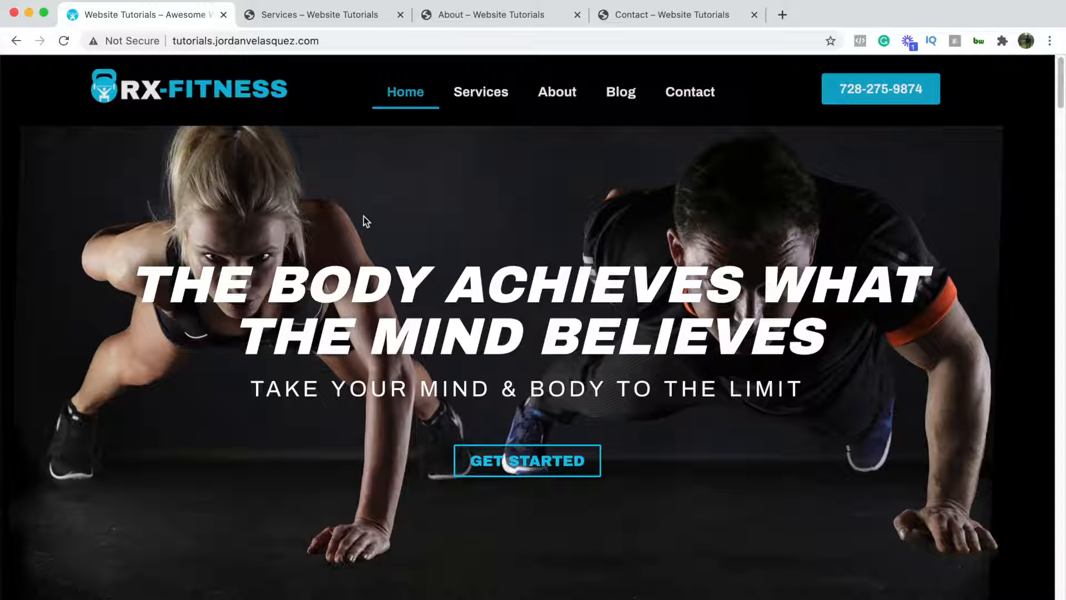
Reload the RX-Fitness home page and examine its hero banner, welcome section and Our Programs section
{"action": "left_click", "coordinate": [69, 43]}
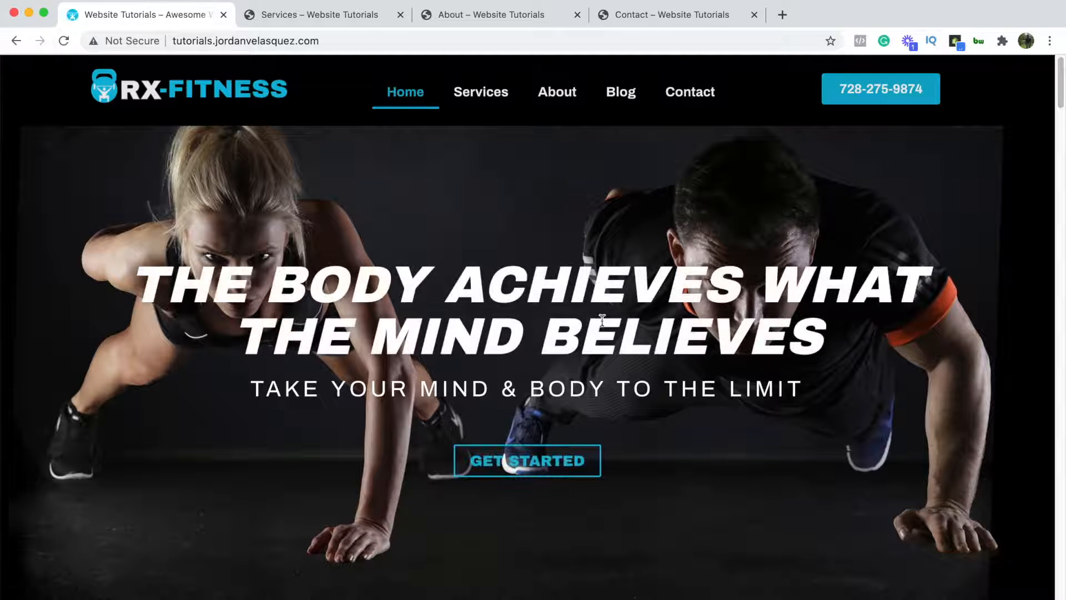
{"action": "scroll", "coordinate": [505, 280], "scroll_direction": "down", "scroll_amount": 5}
{"action": "scroll", "coordinate": [506, 280], "scroll_direction": "down", "scroll_amount": 1}
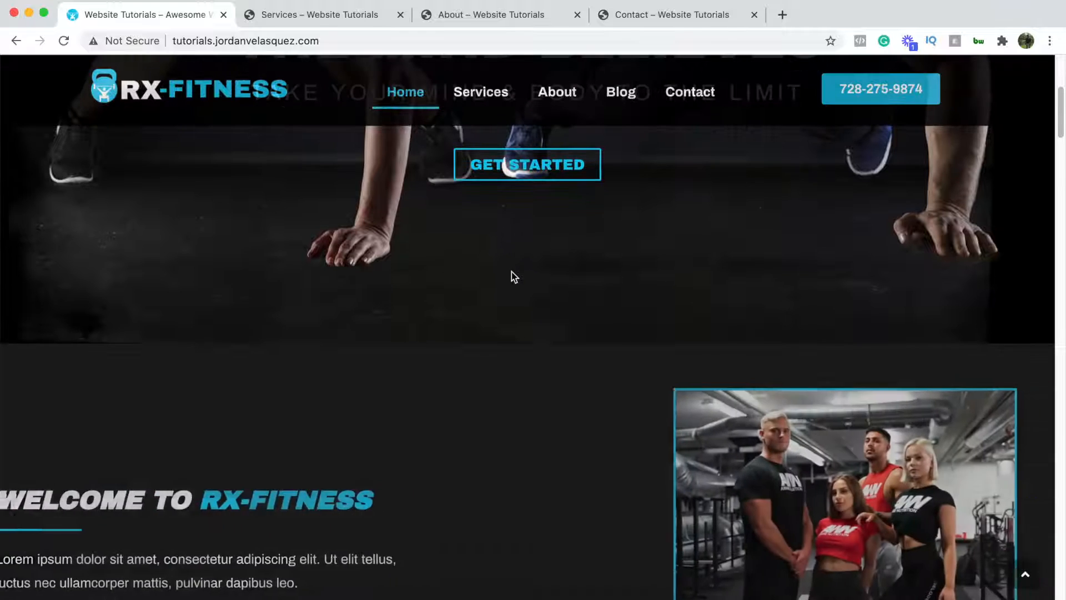
{"action": "scroll", "coordinate": [256, 299], "scroll_direction": "down", "scroll_amount": 3}
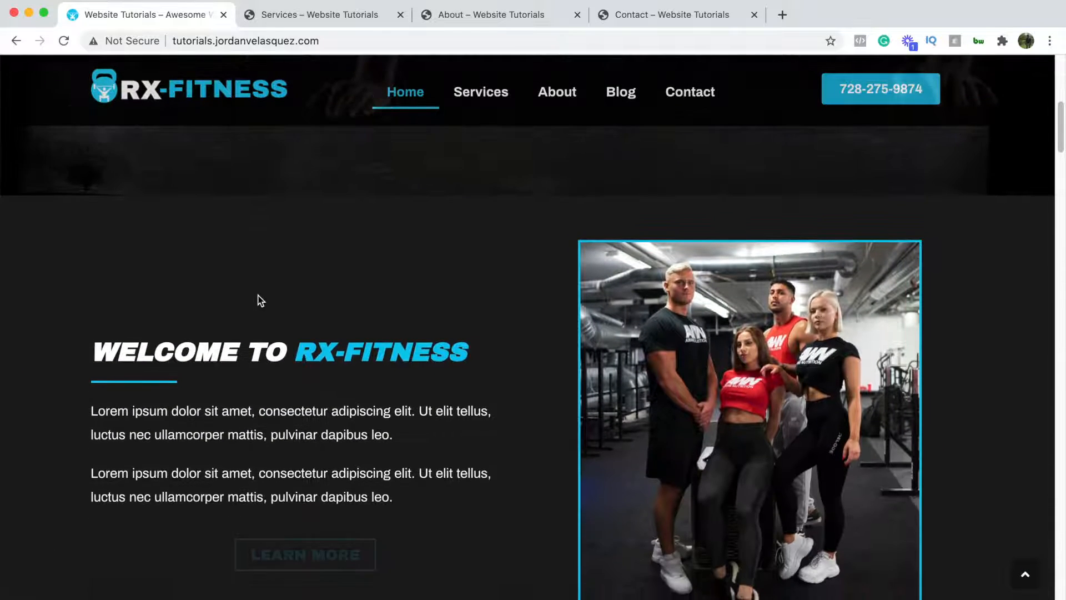
{"action": "scroll", "coordinate": [328, 308], "scroll_direction": "down", "scroll_amount": 2}
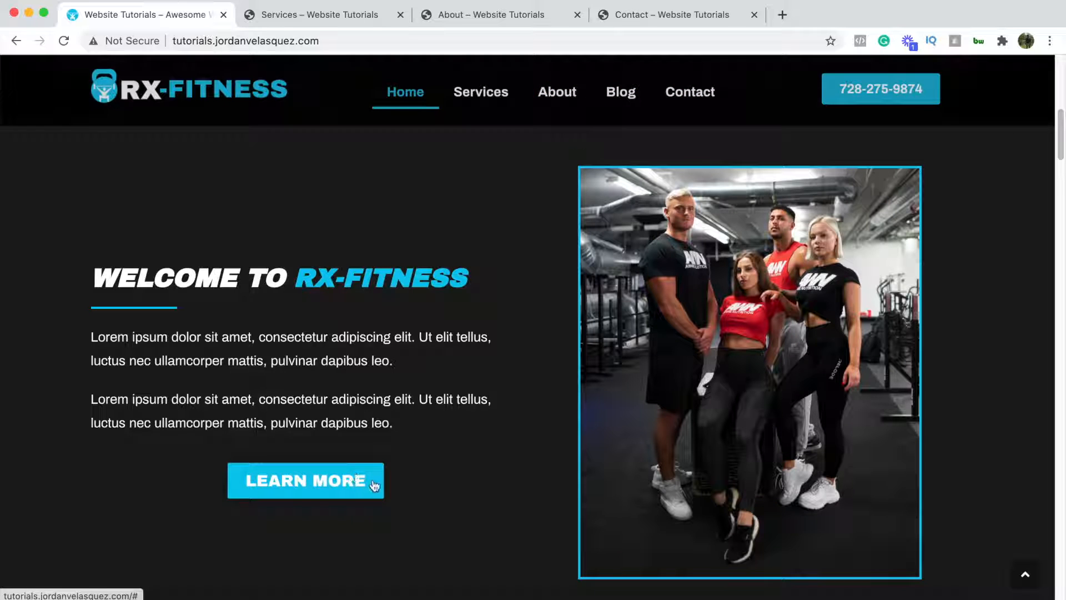
{"action": "scroll", "coordinate": [515, 419], "scroll_direction": "down", "scroll_amount": 8}
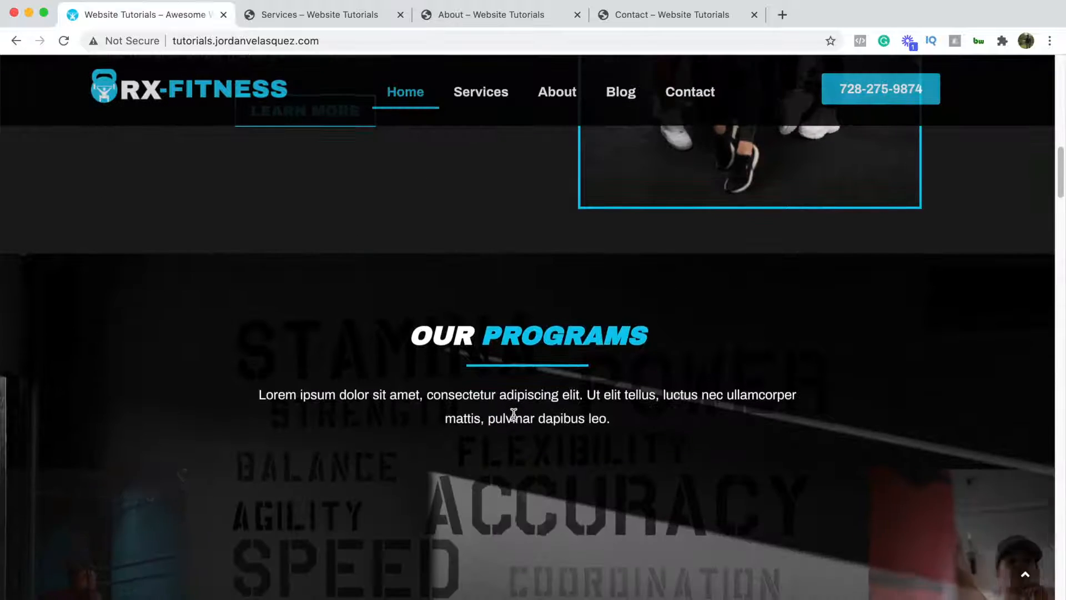
{"action": "scroll", "coordinate": [521, 389], "scroll_direction": "down", "scroll_amount": 3}
{"action": "scroll", "coordinate": [528, 355], "scroll_direction": "up", "scroll_amount": 2}
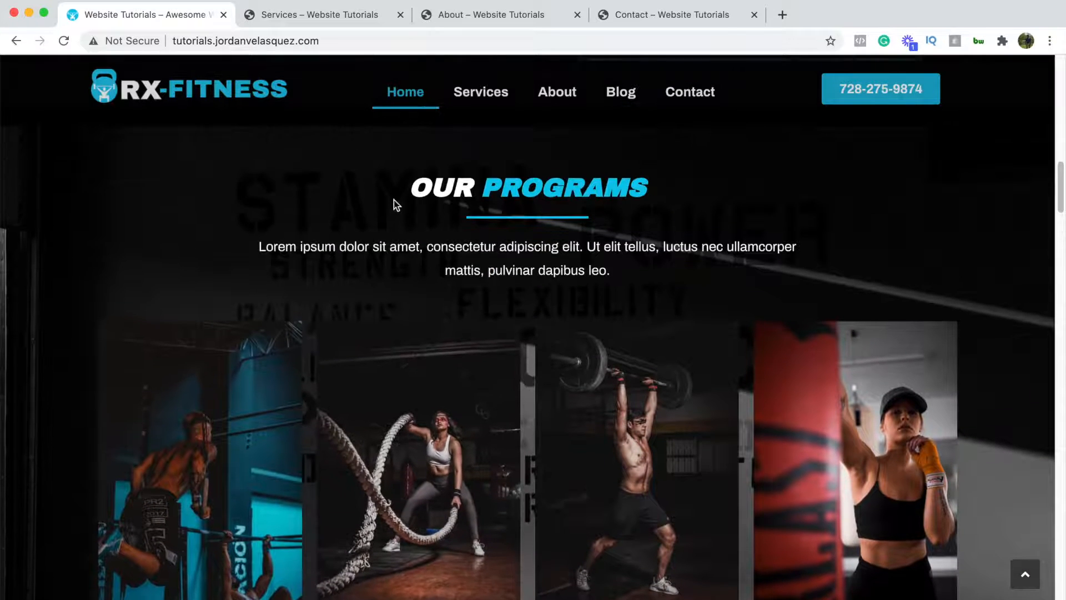
{"action": "scroll", "coordinate": [630, 215], "scroll_direction": "down", "scroll_amount": 3}
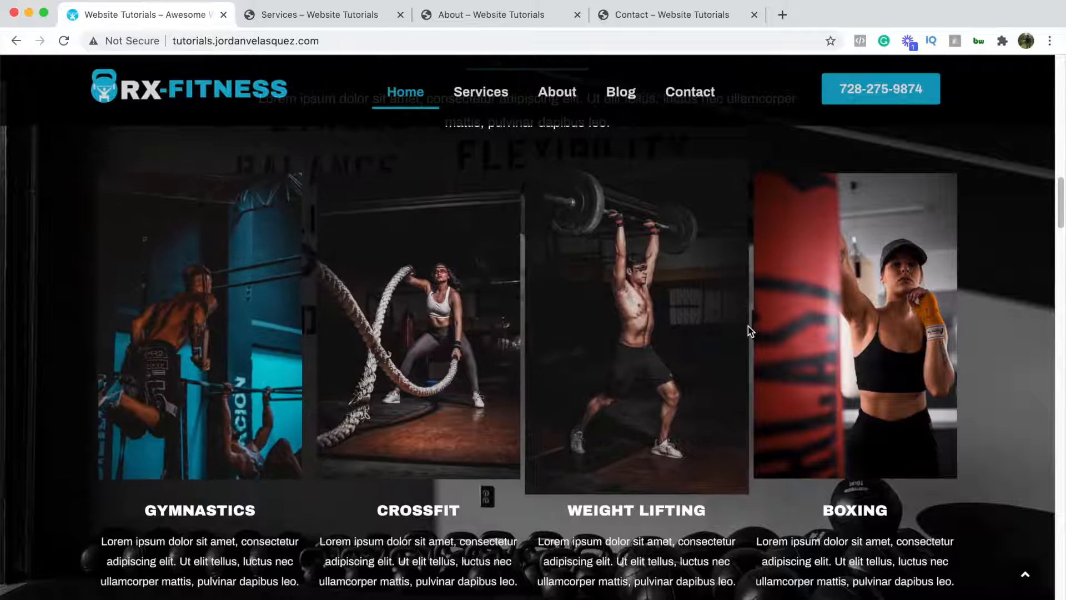
{"action": "scroll", "coordinate": [728, 349], "scroll_direction": "down", "scroll_amount": 5}
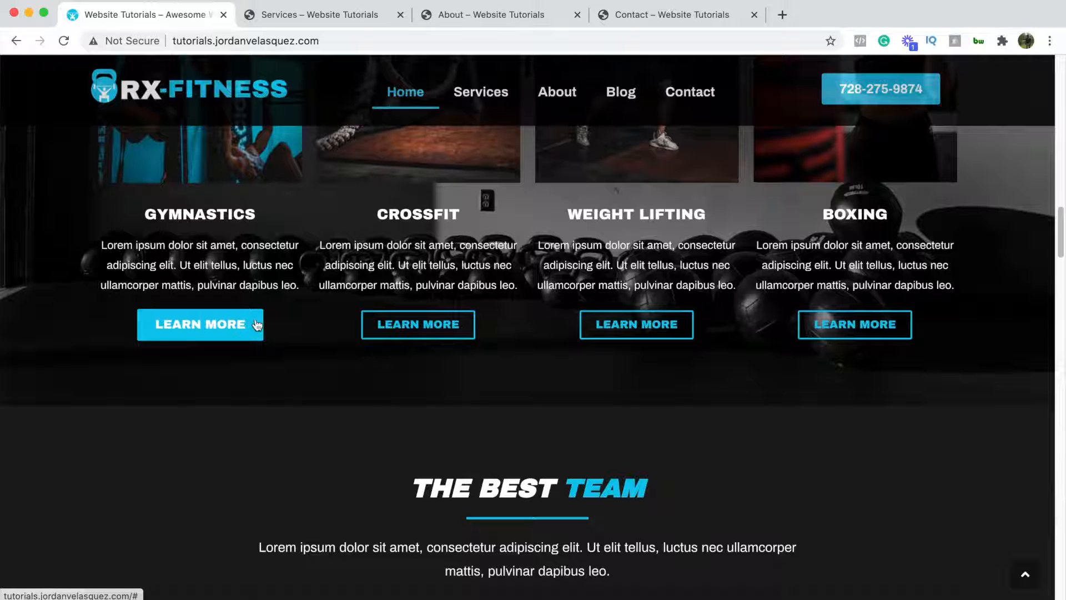
Review the home page's team, client testimonials and Latest News sections
{"action": "scroll", "coordinate": [254, 323], "scroll_direction": "down", "scroll_amount": 4}
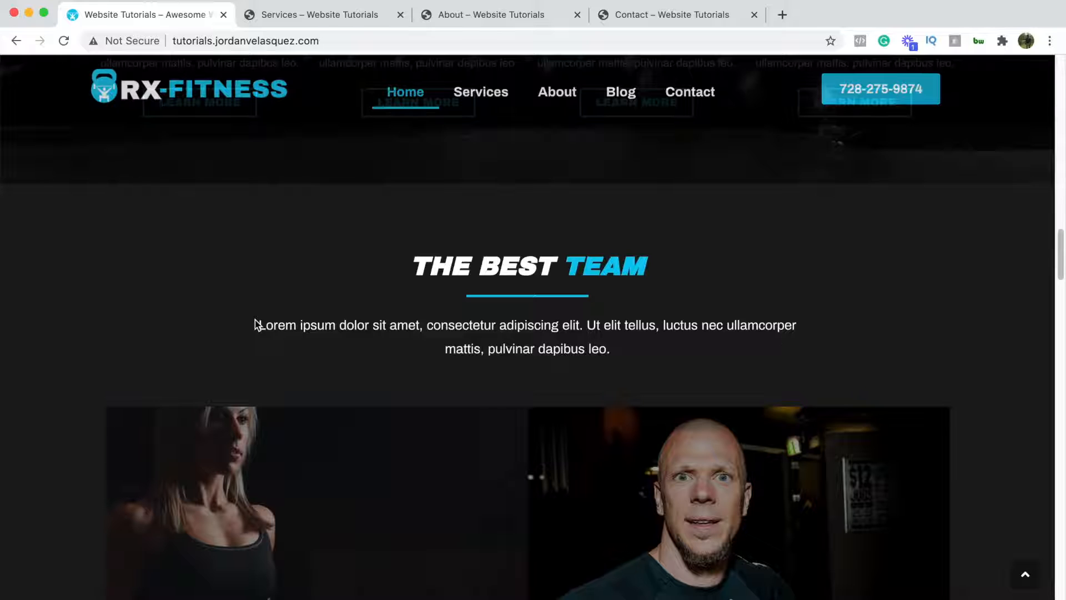
{"action": "scroll", "coordinate": [255, 320], "scroll_direction": "down", "scroll_amount": 1}
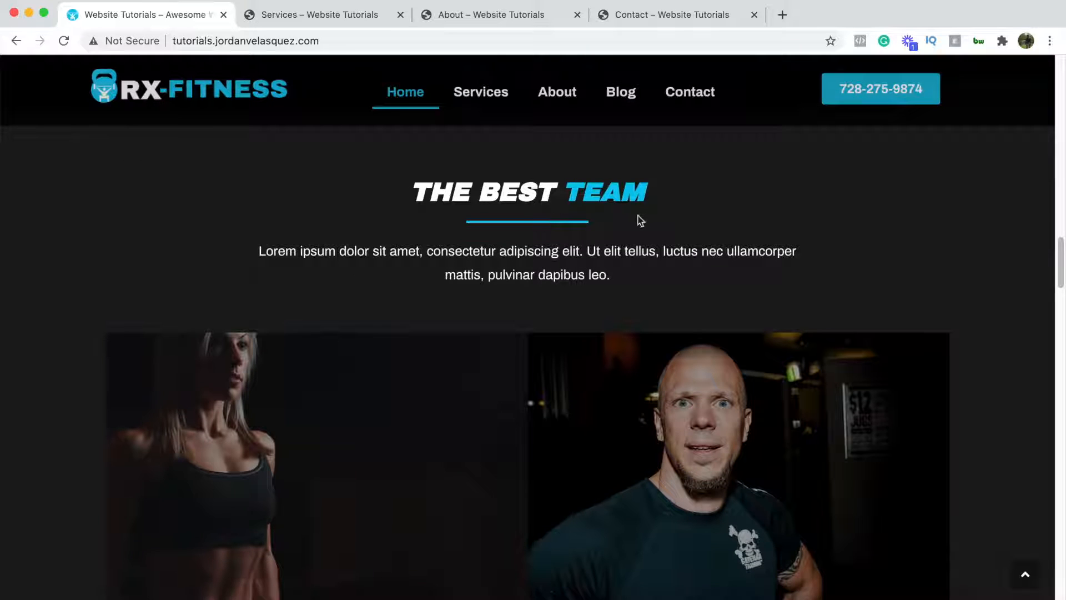
{"action": "scroll", "coordinate": [637, 217], "scroll_direction": "down", "scroll_amount": 2}
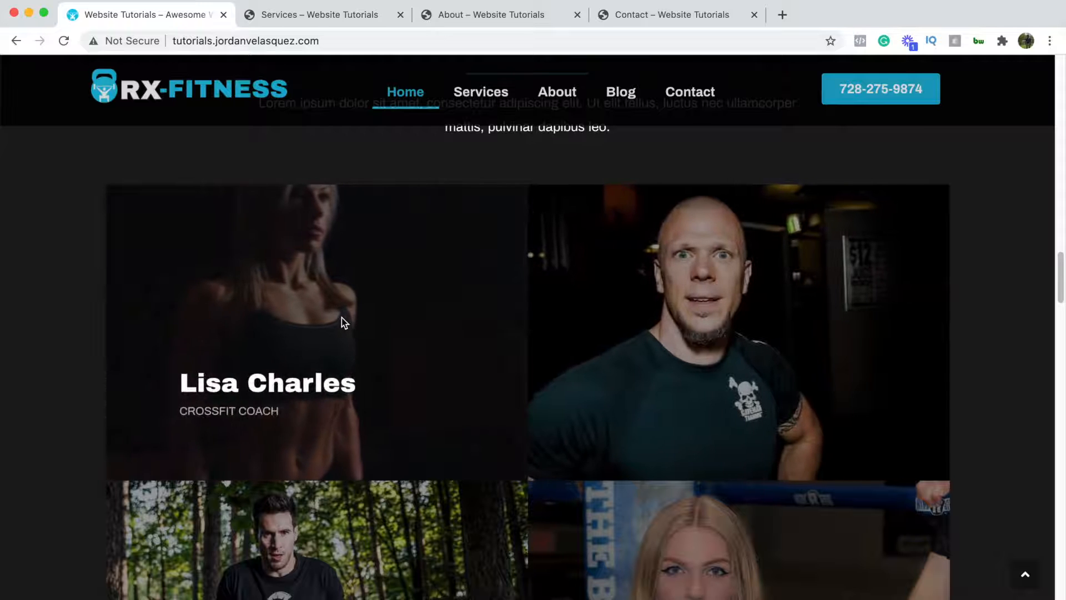
{"action": "scroll", "coordinate": [341, 318], "scroll_direction": "down", "scroll_amount": 3}
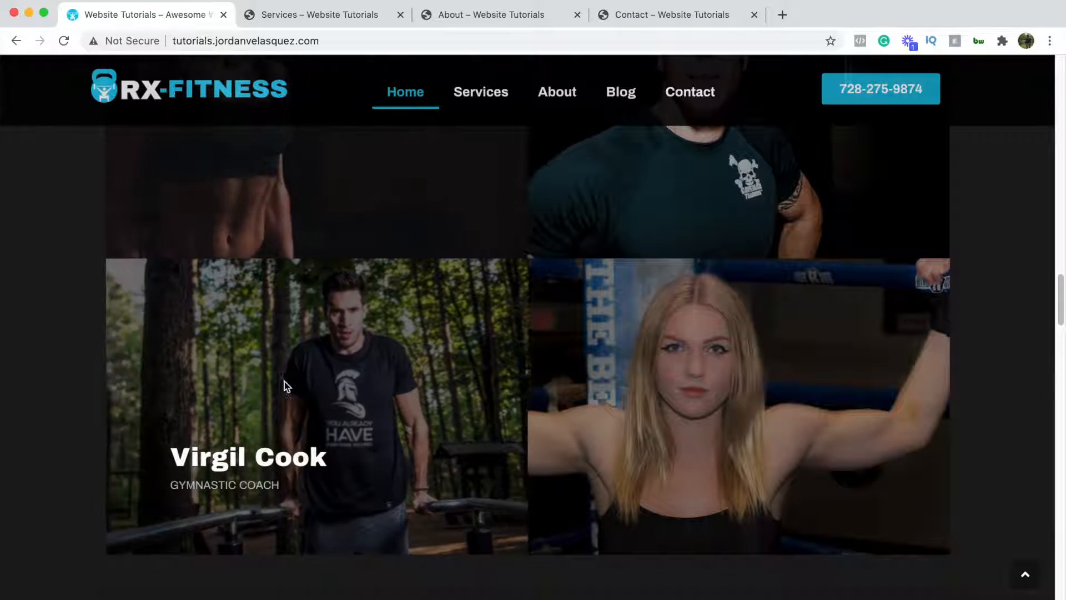
{"action": "scroll", "coordinate": [700, 381], "scroll_direction": "down", "scroll_amount": 3}
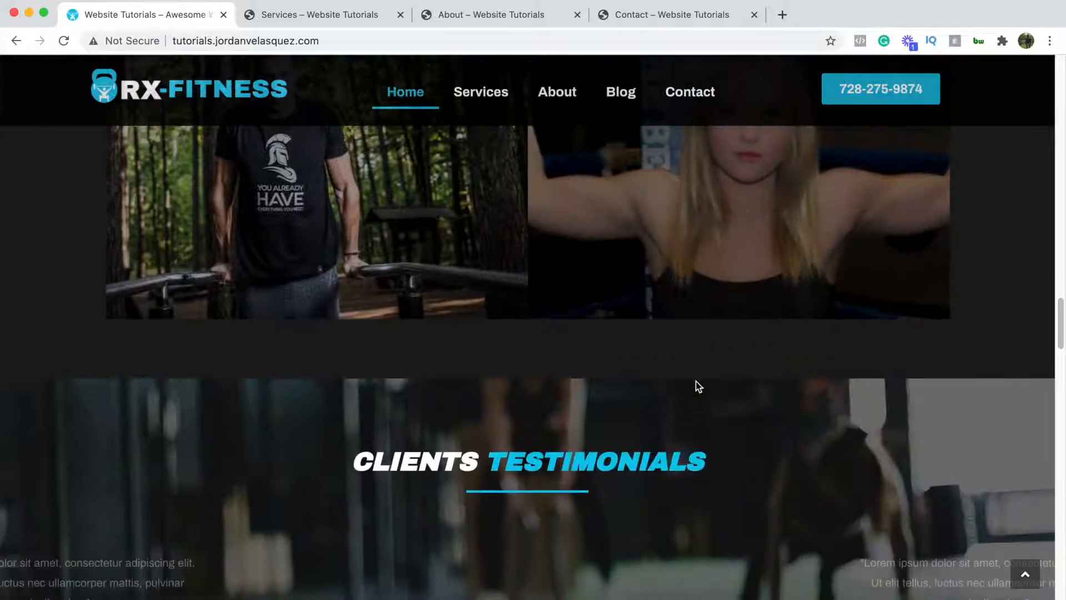
{"action": "scroll", "coordinate": [698, 386], "scroll_direction": "down", "scroll_amount": 5}
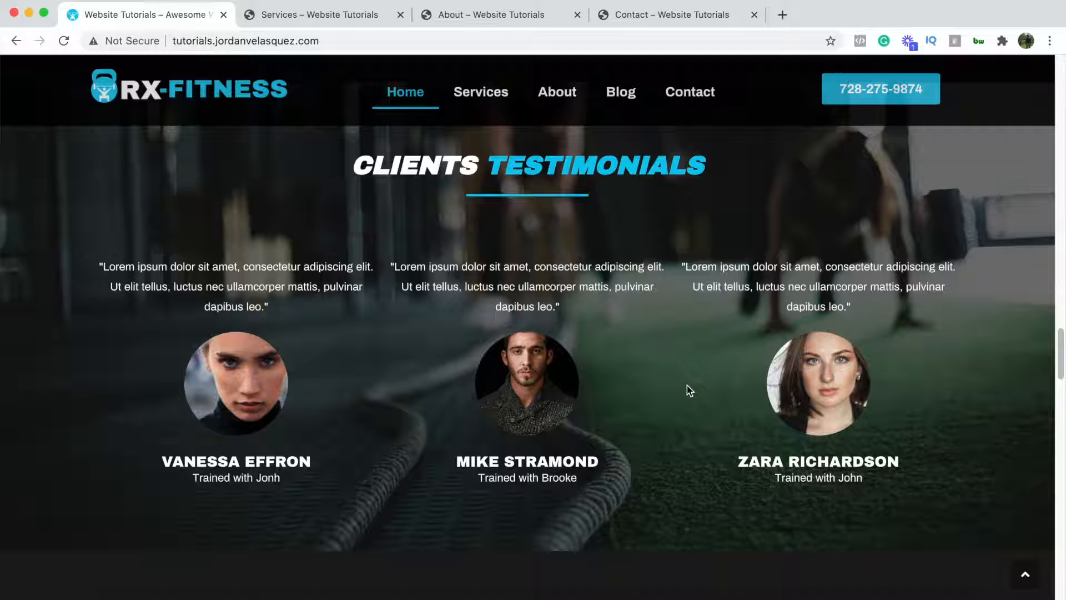
{"action": "scroll", "coordinate": [688, 391], "scroll_direction": "down", "scroll_amount": 7}
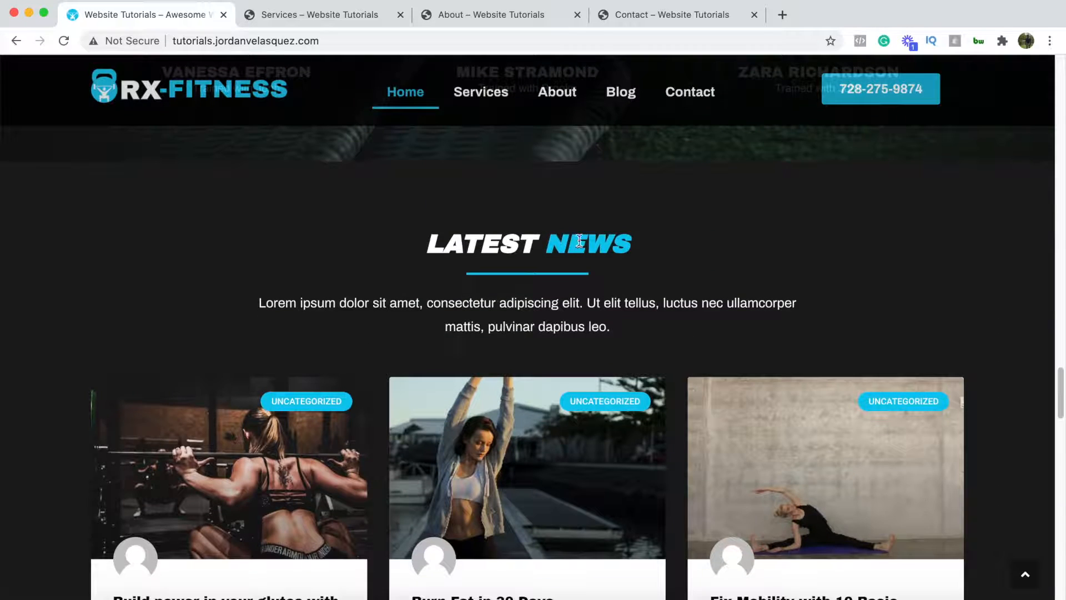
{"action": "scroll", "coordinate": [477, 274], "scroll_direction": "down", "scroll_amount": 3}
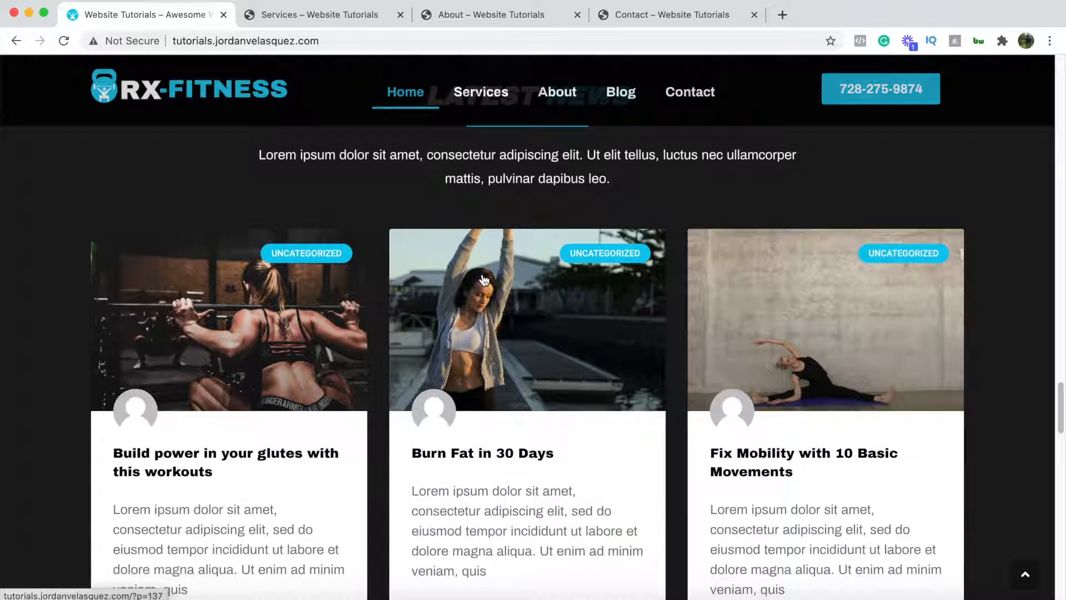
{"action": "scroll", "coordinate": [483, 279], "scroll_direction": "down", "scroll_amount": 9}
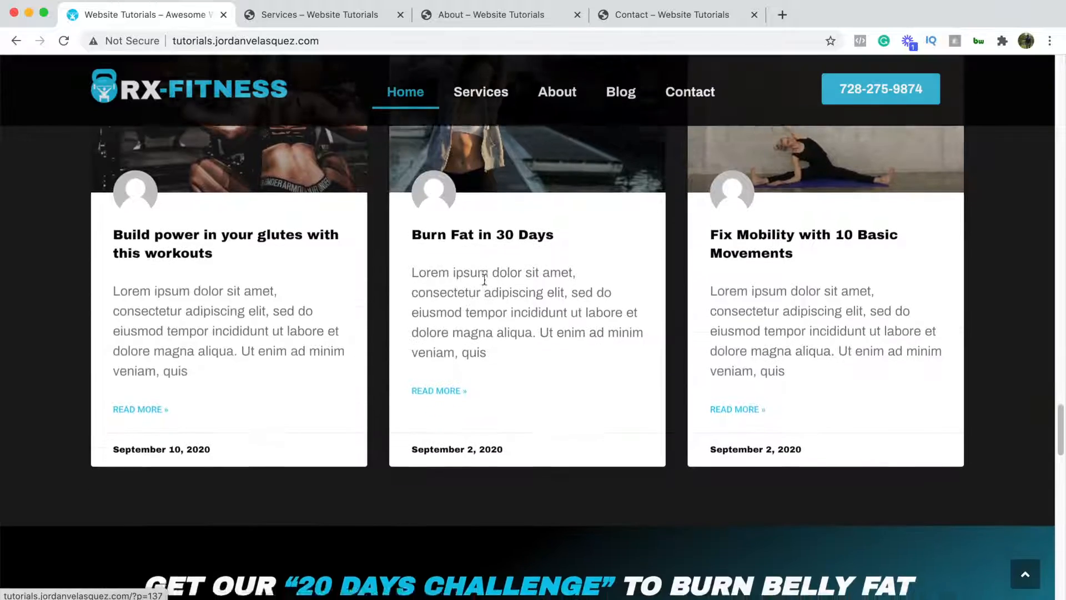
Examine the home page's 20 Days Challenge form, pricing plans, Let's Chat form and footer, and return to the page's start
{"action": "scroll", "coordinate": [484, 281], "scroll_direction": "down", "scroll_amount": 2}
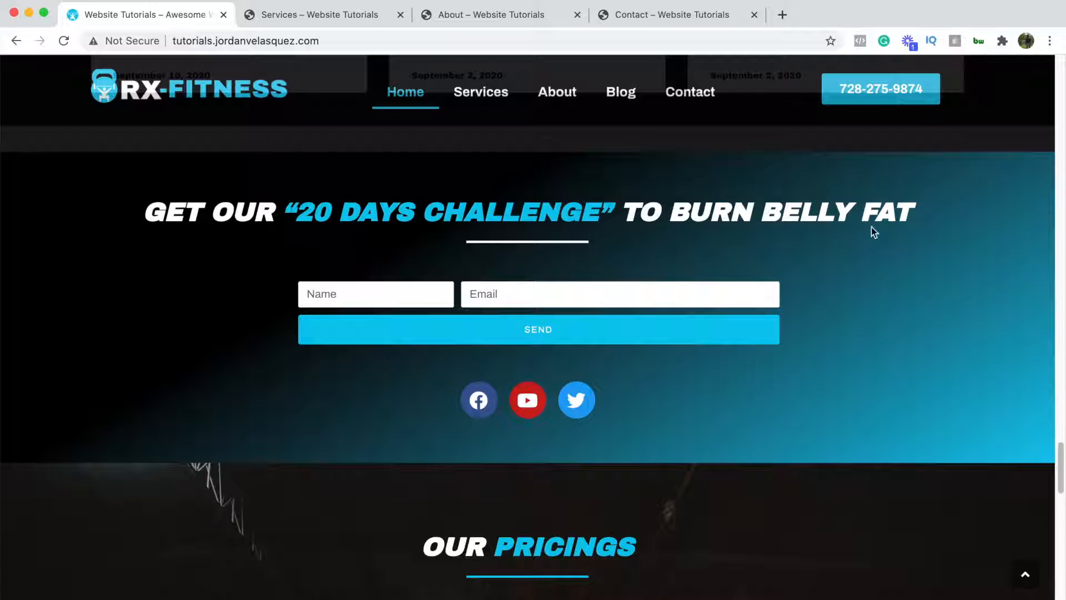
{"action": "scroll", "coordinate": [868, 403], "scroll_direction": "down", "scroll_amount": 2}
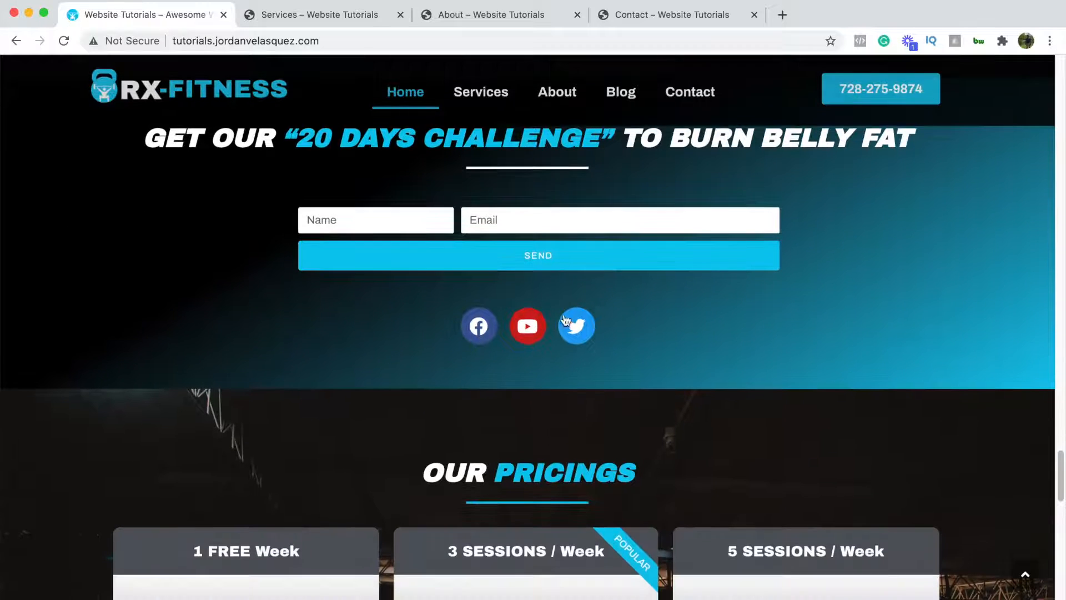
{"action": "scroll", "coordinate": [582, 358], "scroll_direction": "down", "scroll_amount": 5}
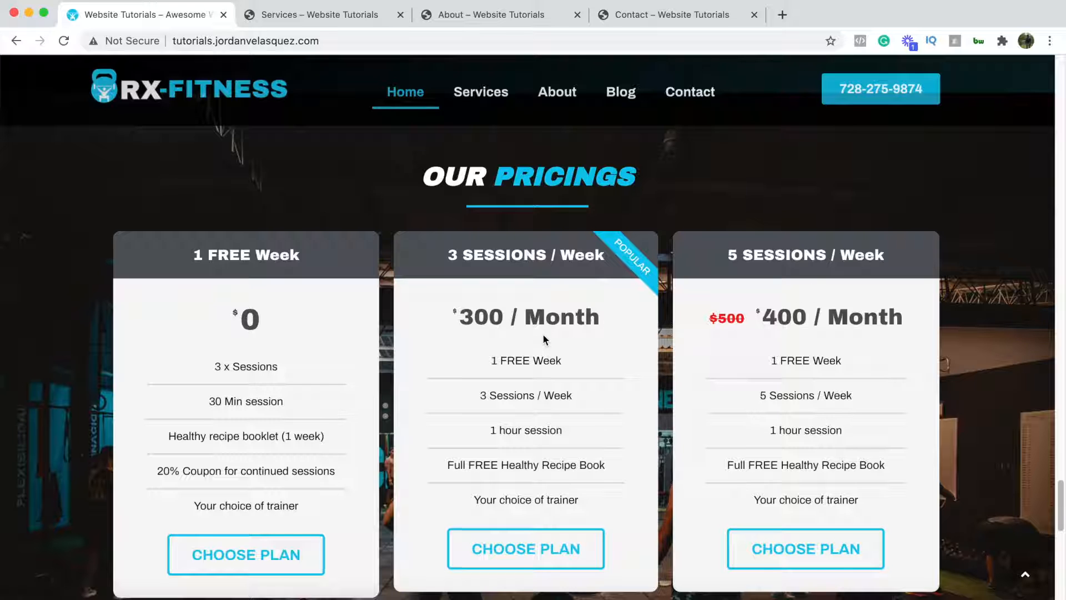
{"action": "scroll", "coordinate": [542, 335], "scroll_direction": "down", "scroll_amount": 5}
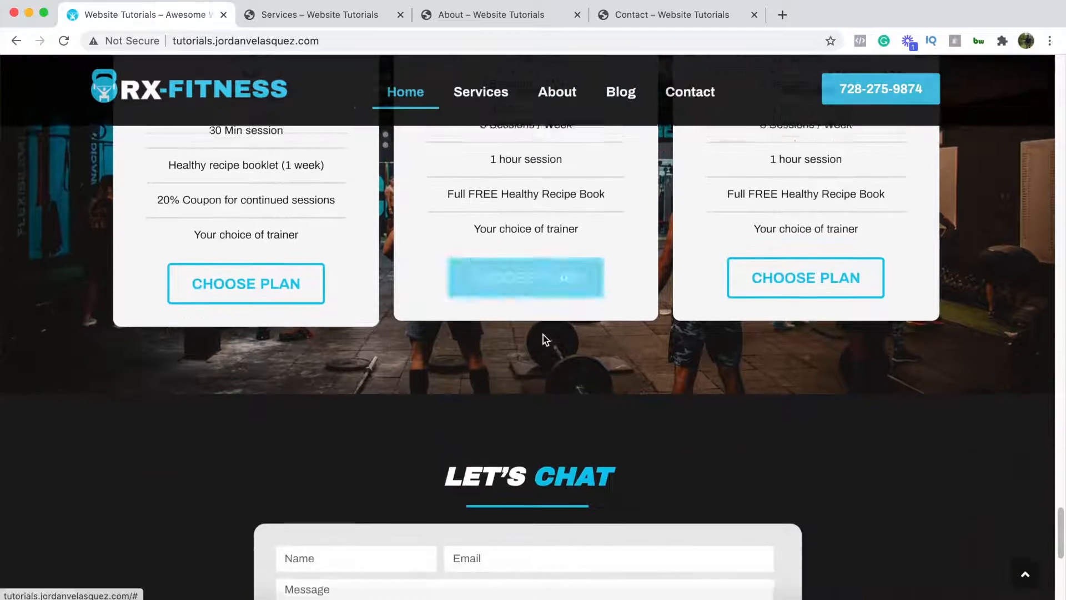
{"action": "scroll", "coordinate": [543, 339], "scroll_direction": "down", "scroll_amount": 6}
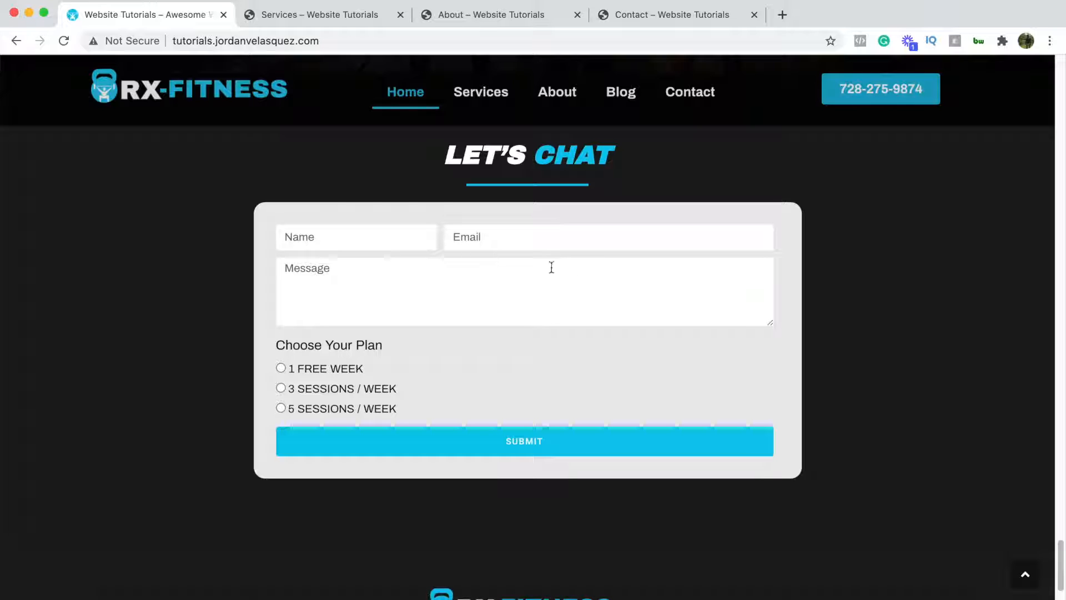
{"action": "scroll", "coordinate": [355, 348], "scroll_direction": "down", "scroll_amount": 1}
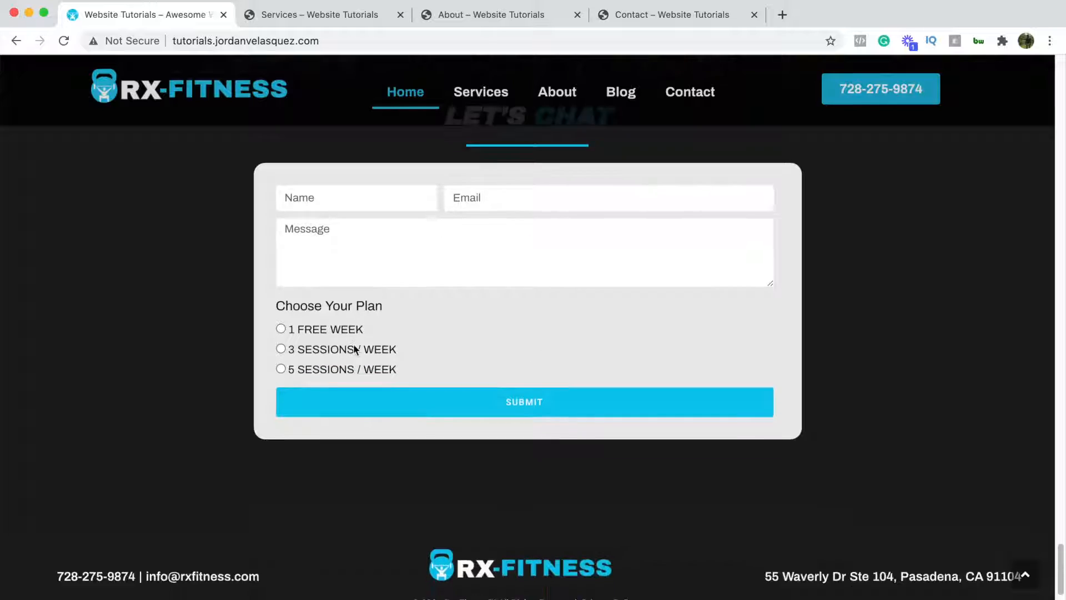
{"action": "scroll", "coordinate": [355, 349], "scroll_direction": "down", "scroll_amount": 1}
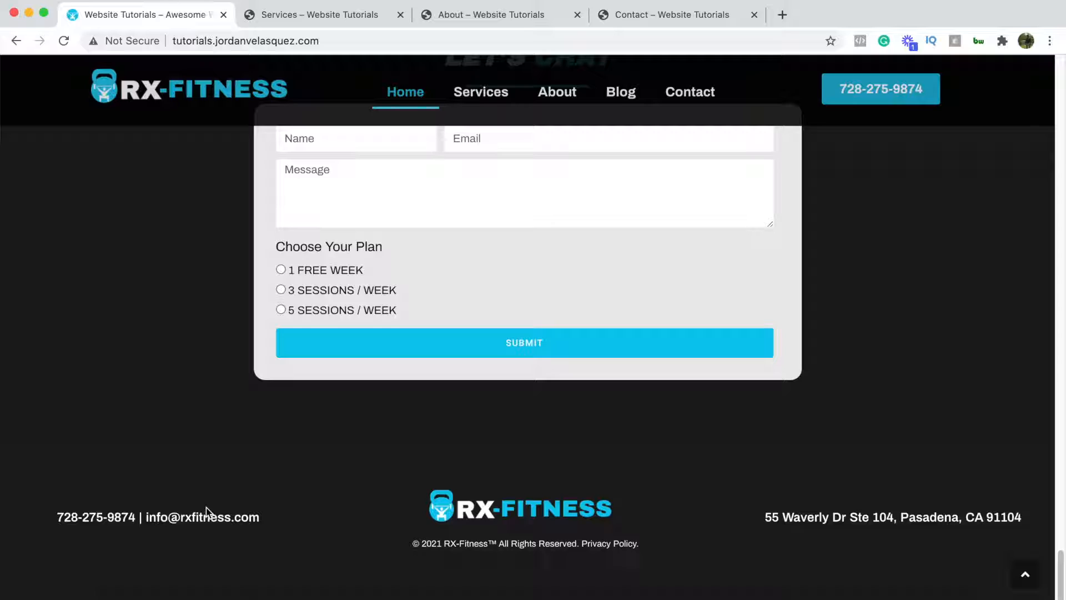
{"action": "scroll", "coordinate": [266, 469], "scroll_direction": "up", "scroll_amount": 10}
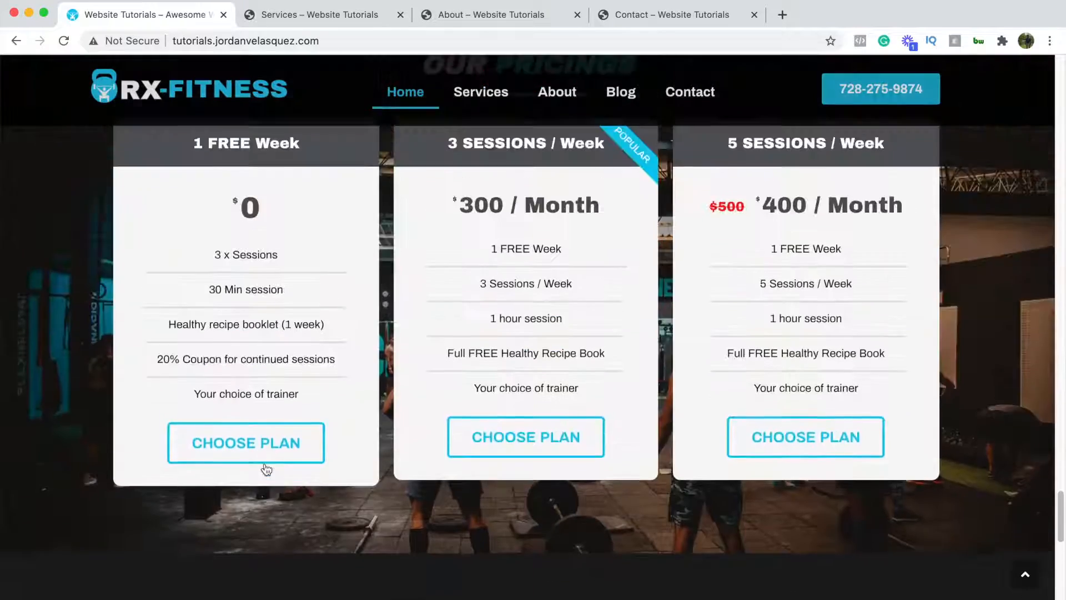
{"action": "scroll", "coordinate": [266, 470], "scroll_direction": "up", "scroll_amount": 15}
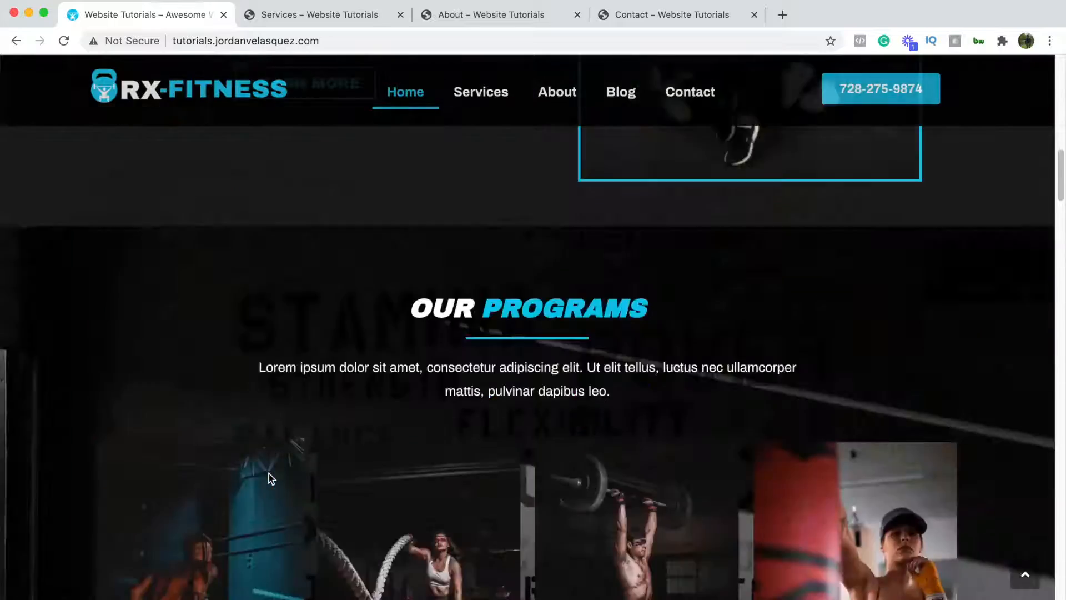
{"action": "scroll", "coordinate": [269, 475], "scroll_direction": "up", "scroll_amount": 8}
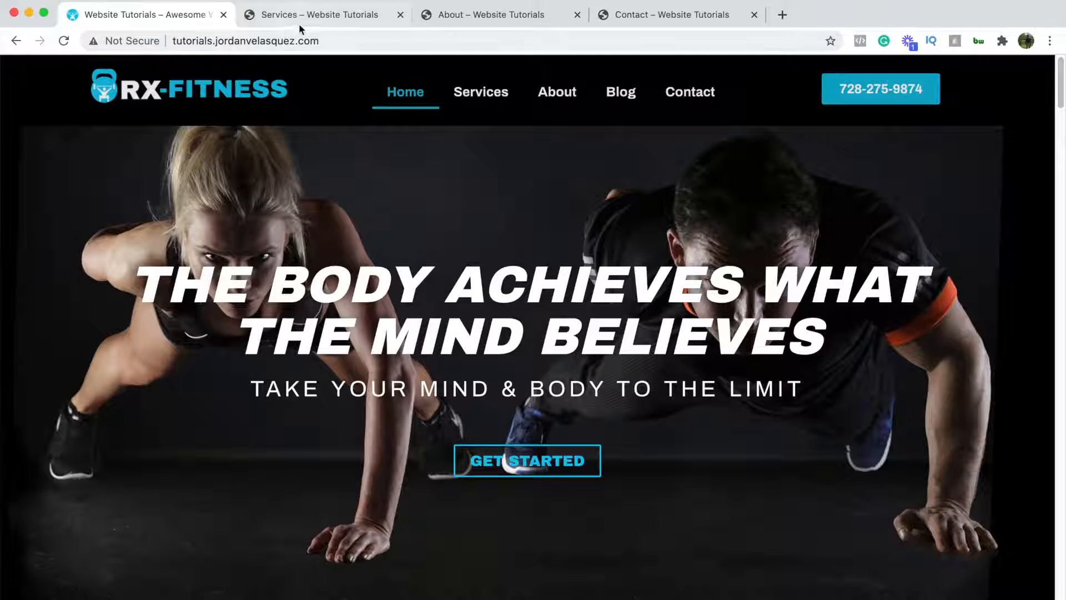
Switch to the Services page and review its intro, class descriptions, testimonial slider, contact banner and footer
{"action": "left_click", "coordinate": [302, 16]}
{"action": "scroll", "coordinate": [694, 289], "scroll_direction": "down", "scroll_amount": 5}
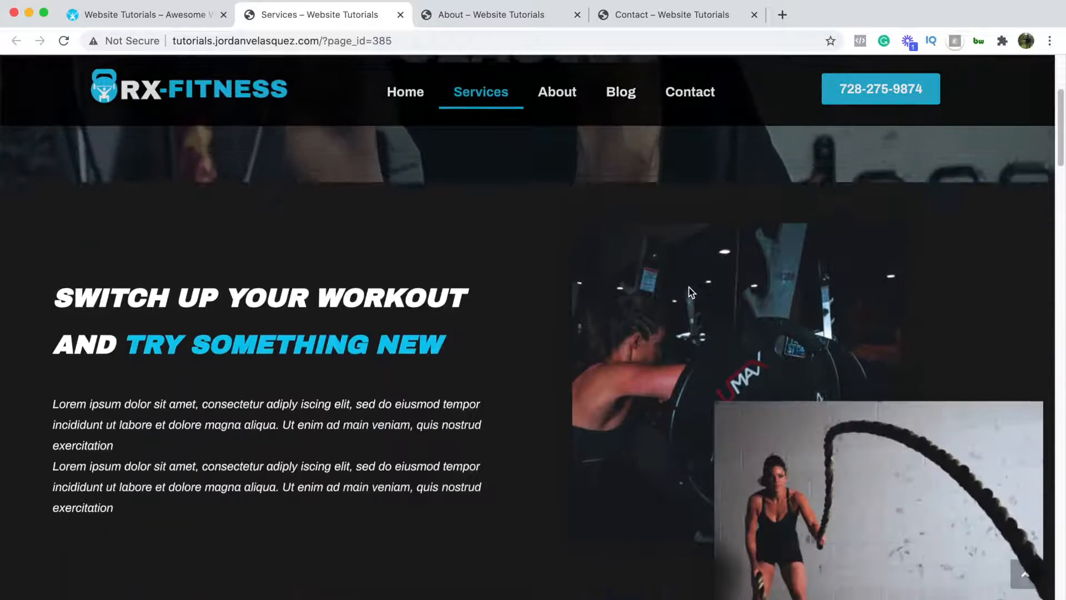
{"action": "scroll", "coordinate": [703, 287], "scroll_direction": "down", "scroll_amount": 6}
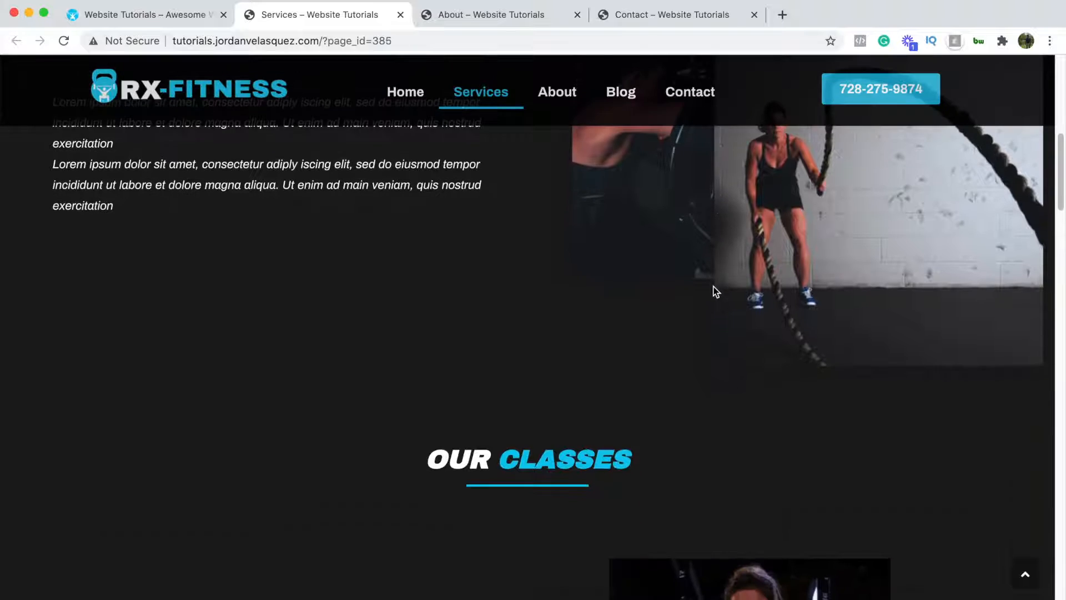
{"action": "scroll", "coordinate": [713, 291], "scroll_direction": "down", "scroll_amount": 3}
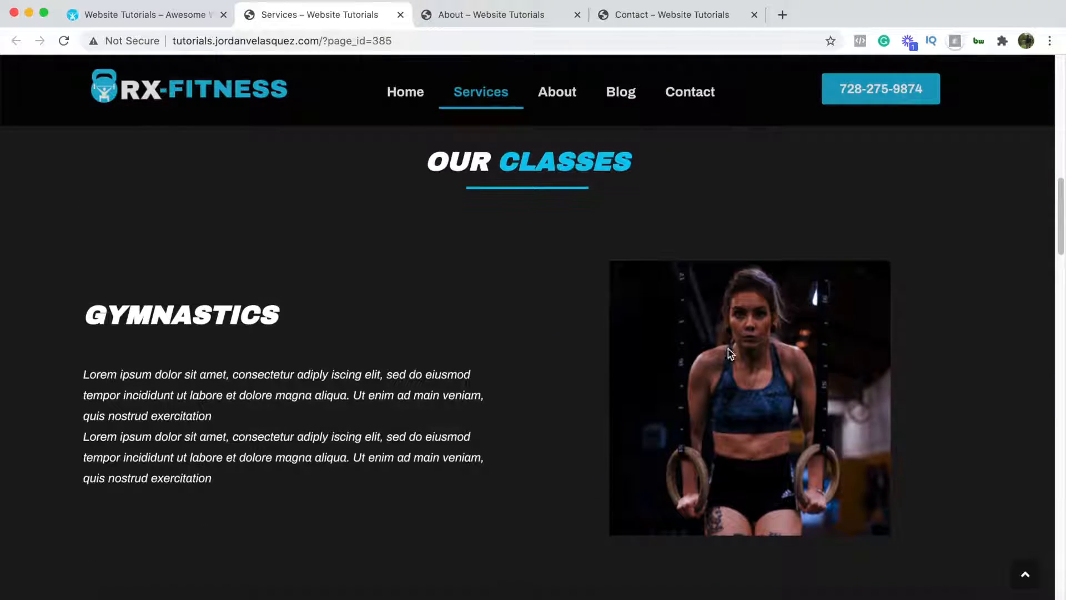
{"action": "scroll", "coordinate": [727, 361], "scroll_direction": "down", "scroll_amount": 3}
{"action": "scroll", "coordinate": [727, 364], "scroll_direction": "down", "scroll_amount": 15}
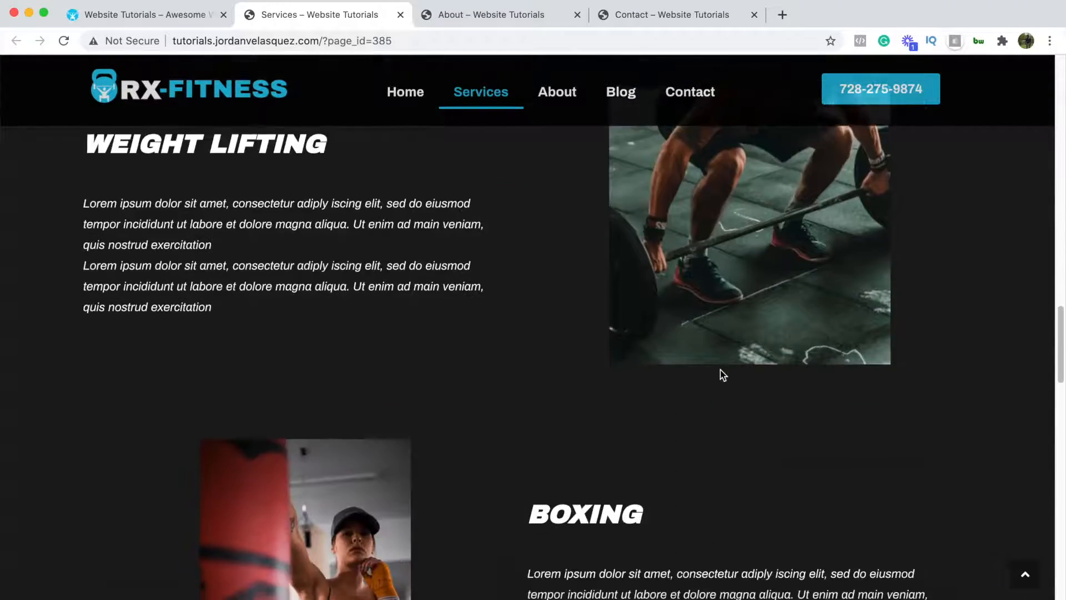
{"action": "scroll", "coordinate": [719, 371], "scroll_direction": "down", "scroll_amount": 11}
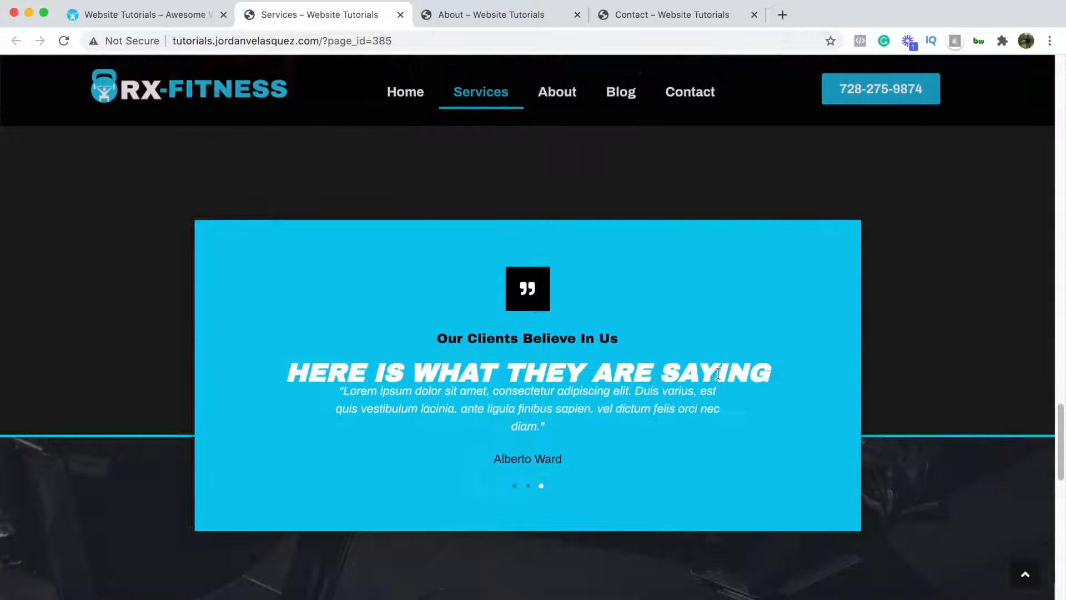
{"action": "scroll", "coordinate": [719, 378], "scroll_direction": "down", "scroll_amount": 12}
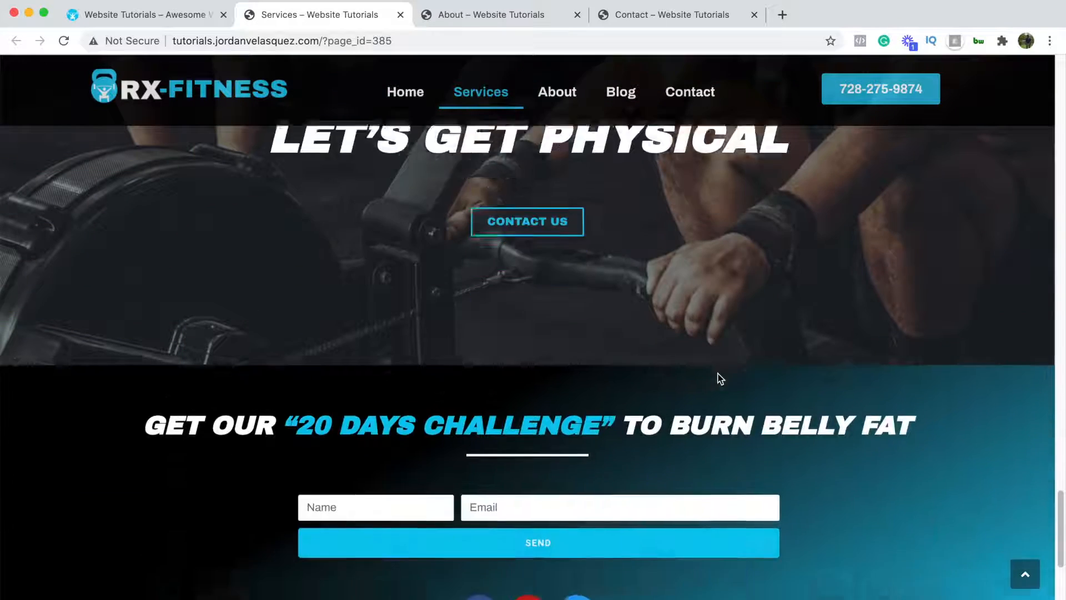
{"action": "scroll", "coordinate": [720, 378], "scroll_direction": "down", "scroll_amount": 2}
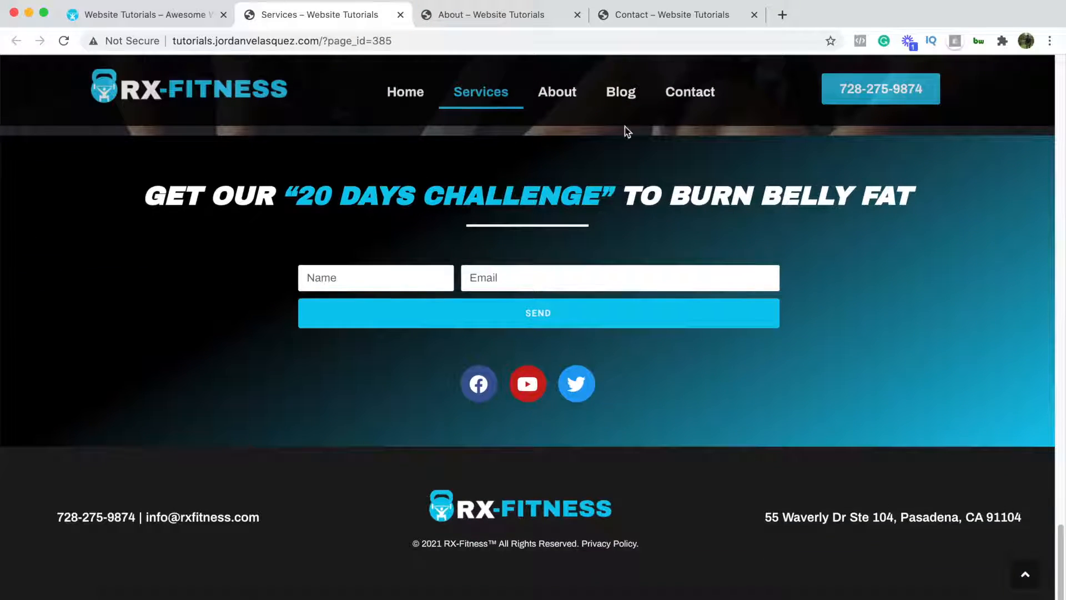
Switch to the About page and review its intro, trainer team, business benefits, contact banner, 20 Days Challenge form and footer
{"action": "left_click", "coordinate": [491, 21]}
{"action": "scroll", "coordinate": [527, 278], "scroll_direction": "down", "scroll_amount": 12}
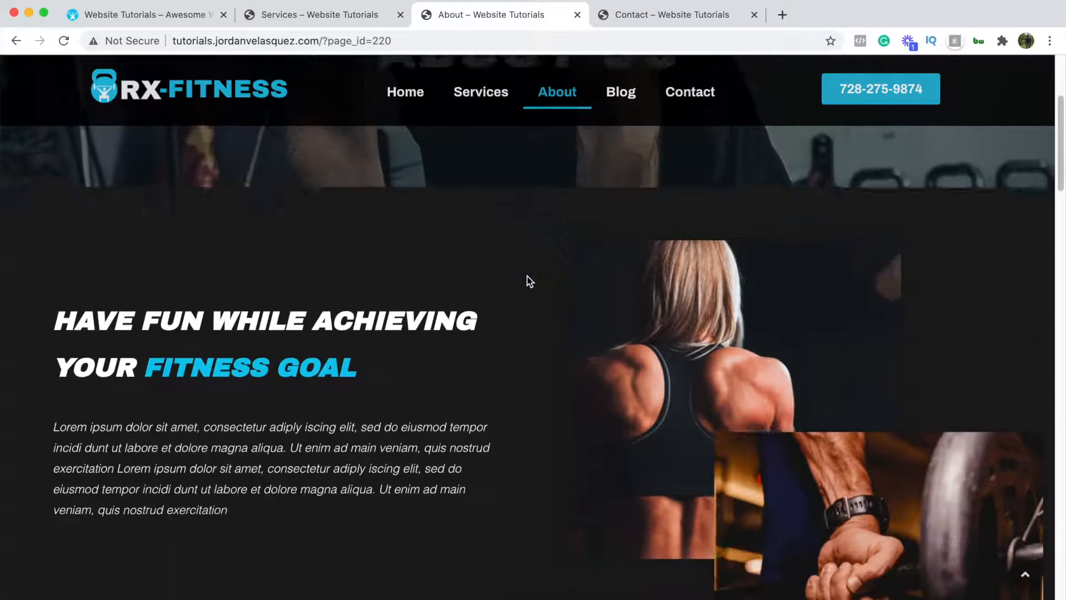
{"action": "scroll", "coordinate": [519, 286], "scroll_direction": "down", "scroll_amount": 6}
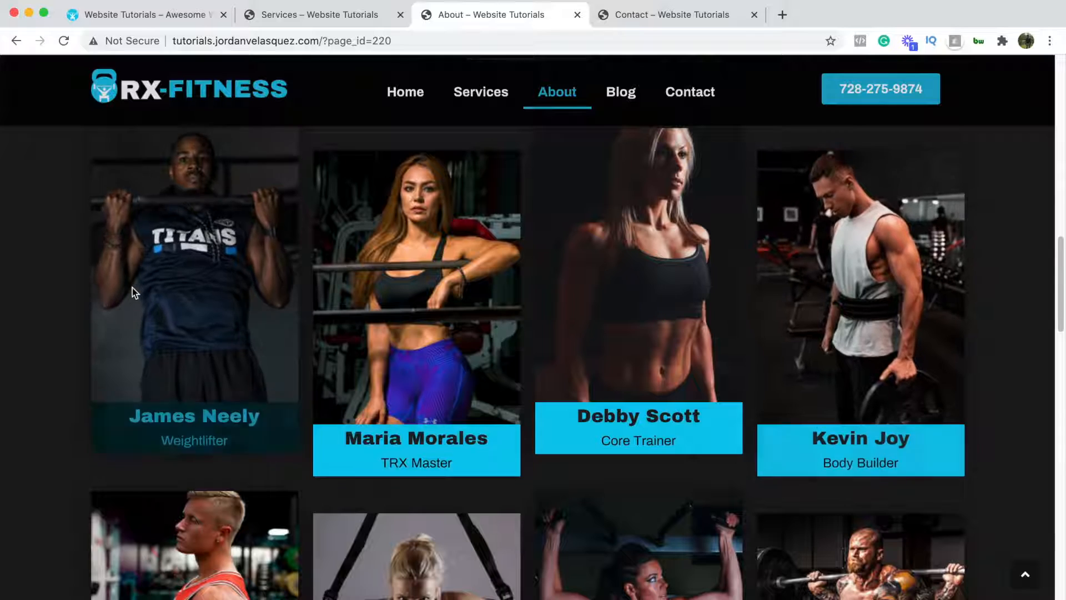
{"action": "scroll", "coordinate": [698, 357], "scroll_direction": "down", "scroll_amount": 2}
{"action": "scroll", "coordinate": [655, 381], "scroll_direction": "down", "scroll_amount": 10}
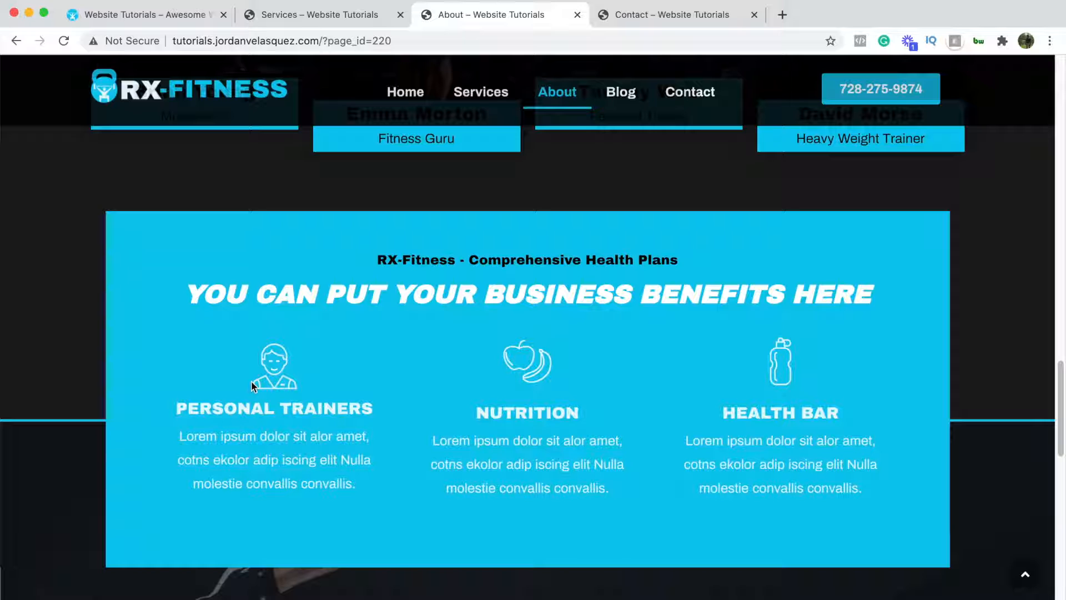
{"action": "scroll", "coordinate": [251, 381], "scroll_direction": "down", "scroll_amount": 8}
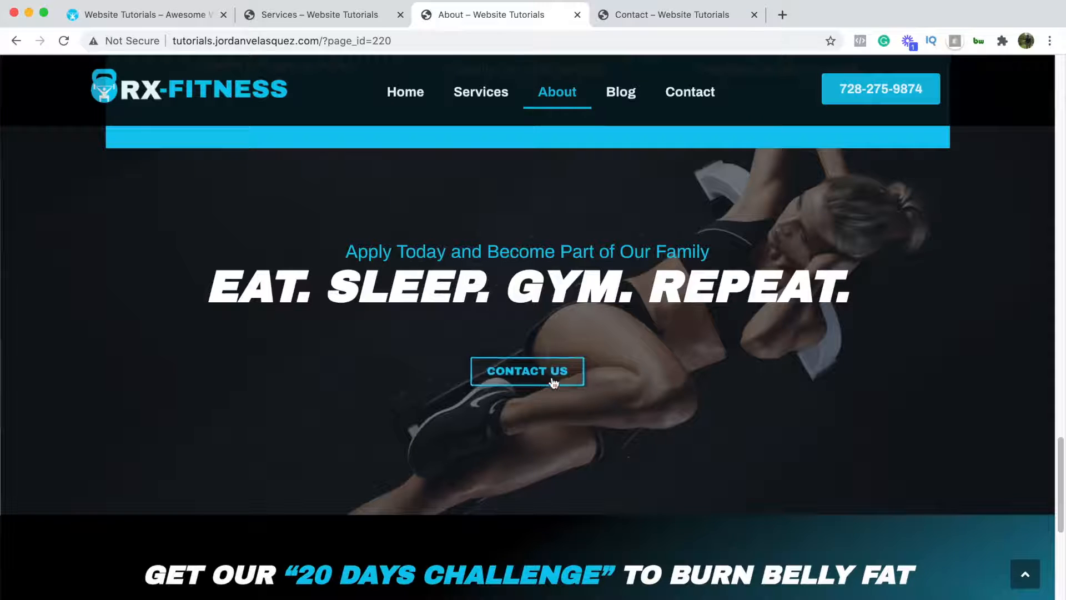
{"action": "scroll", "coordinate": [392, 361], "scroll_direction": "down", "scroll_amount": 7}
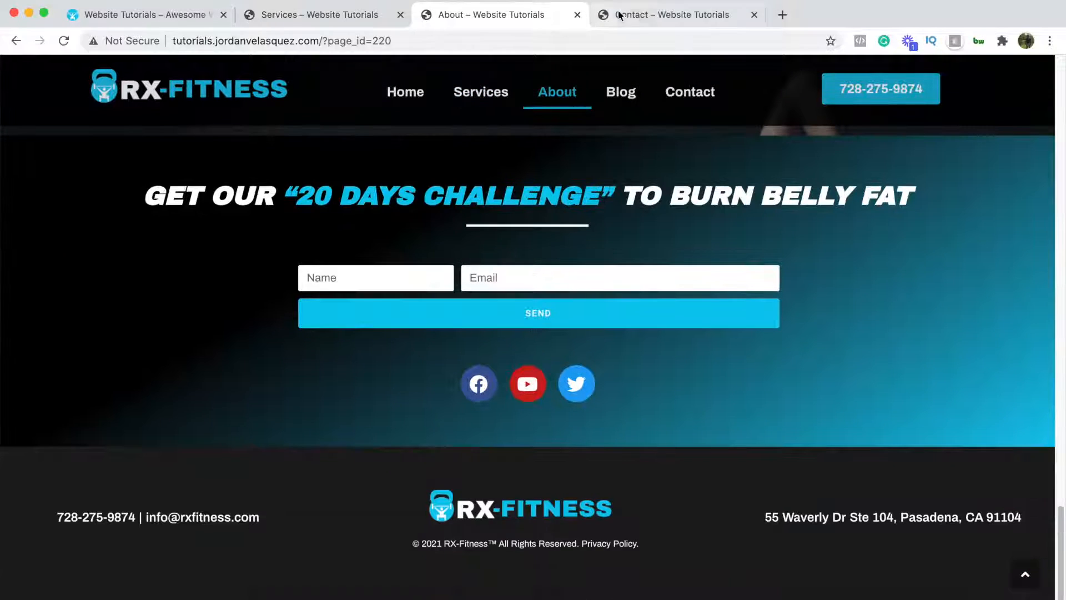
Switch to the Contact page and examine its intro, contact form, 20 Days Challenge section, map and footer
{"action": "left_click", "coordinate": [651, 18]}
{"action": "scroll", "coordinate": [516, 133], "scroll_direction": "down", "scroll_amount": 7}
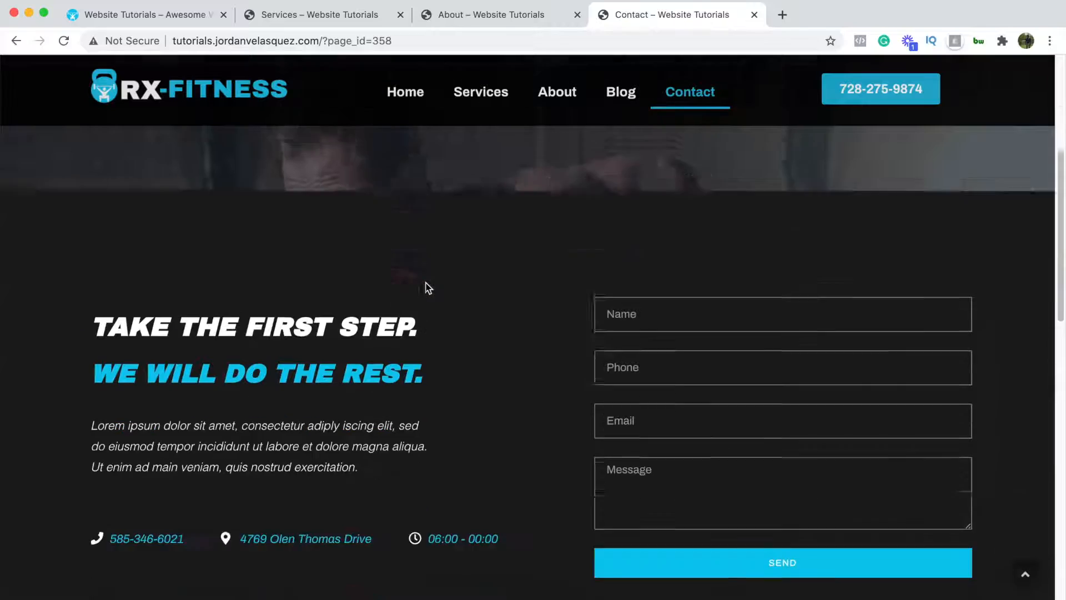
{"action": "scroll", "coordinate": [454, 234], "scroll_direction": "down", "scroll_amount": 9}
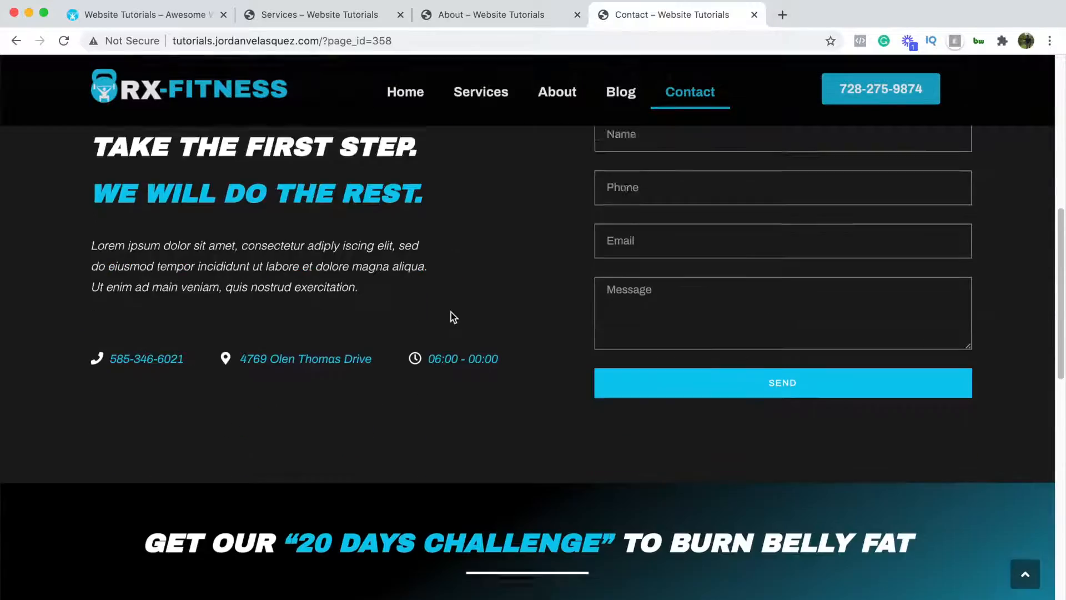
{"action": "scroll", "coordinate": [453, 326], "scroll_direction": "down", "scroll_amount": 2}
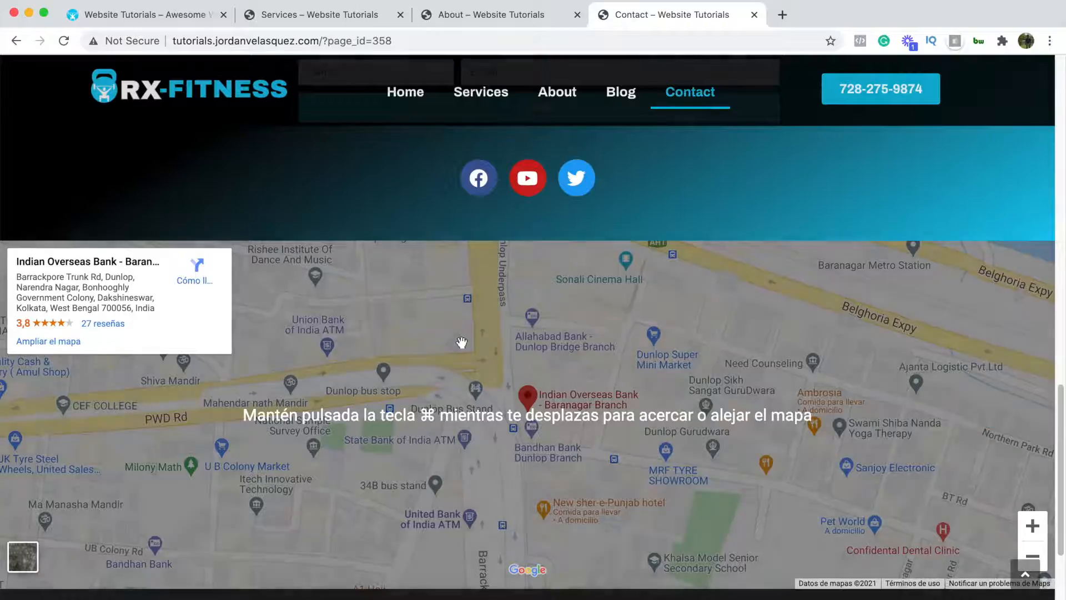
{"action": "scroll", "coordinate": [461, 342], "scroll_direction": "down", "scroll_amount": 1}
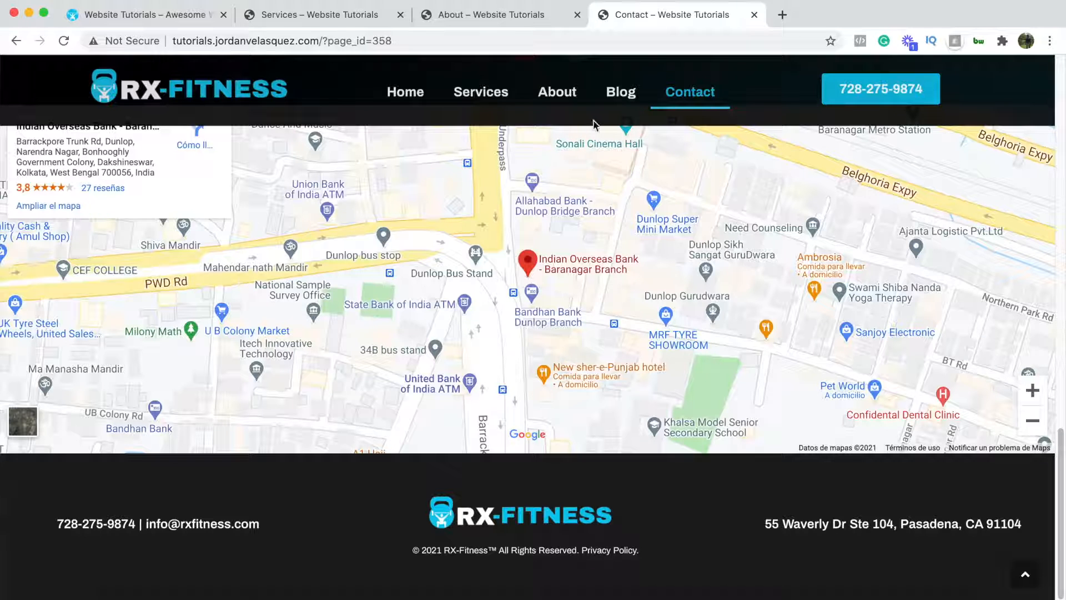
Open the site's Blog page and look through its banner and post cards
{"action": "left_click", "coordinate": [620, 107]}
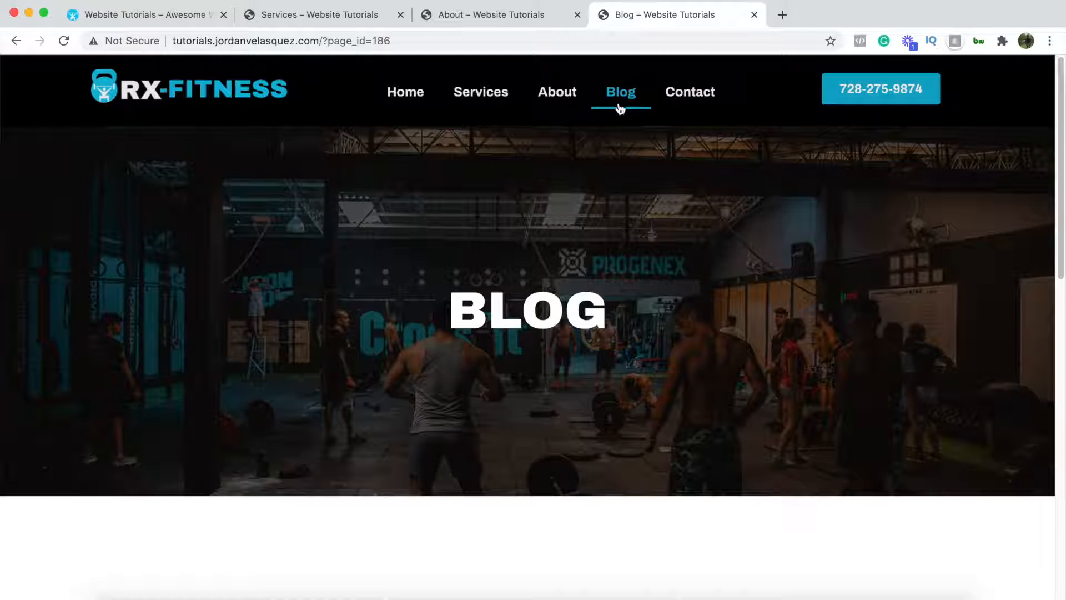
{"action": "scroll", "coordinate": [526, 333], "scroll_direction": "down", "scroll_amount": 3}
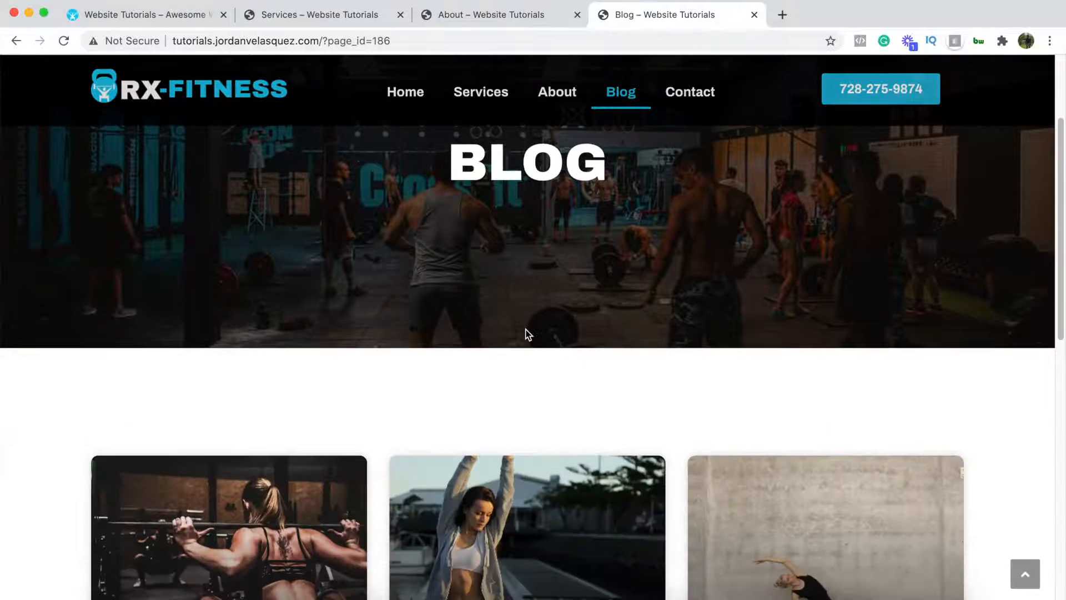
{"action": "scroll", "coordinate": [526, 333], "scroll_direction": "down", "scroll_amount": 4}
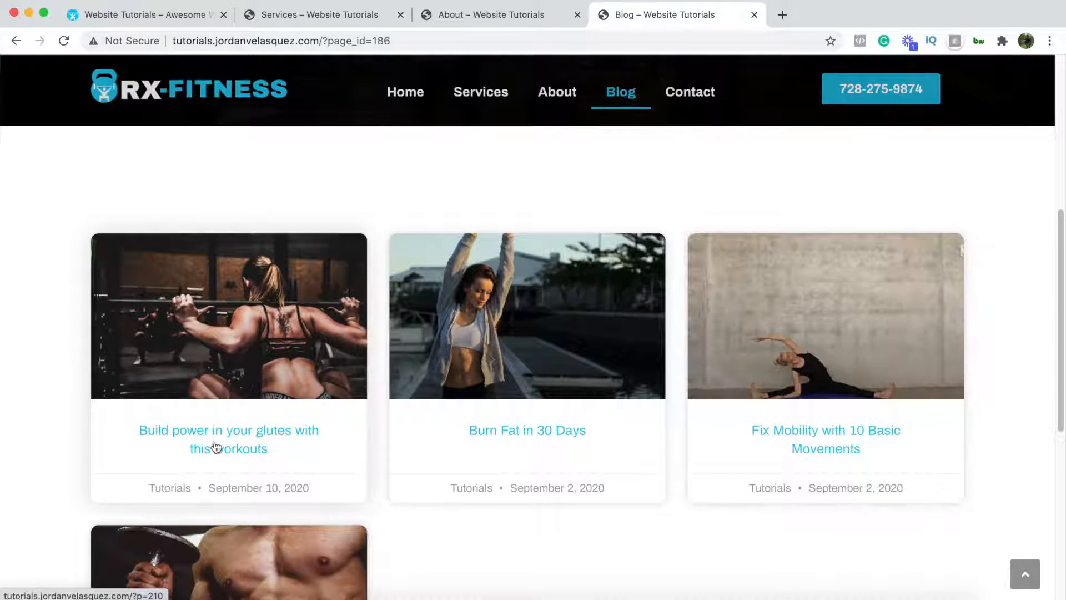
{"action": "scroll", "coordinate": [240, 433], "scroll_direction": "down", "scroll_amount": 5}
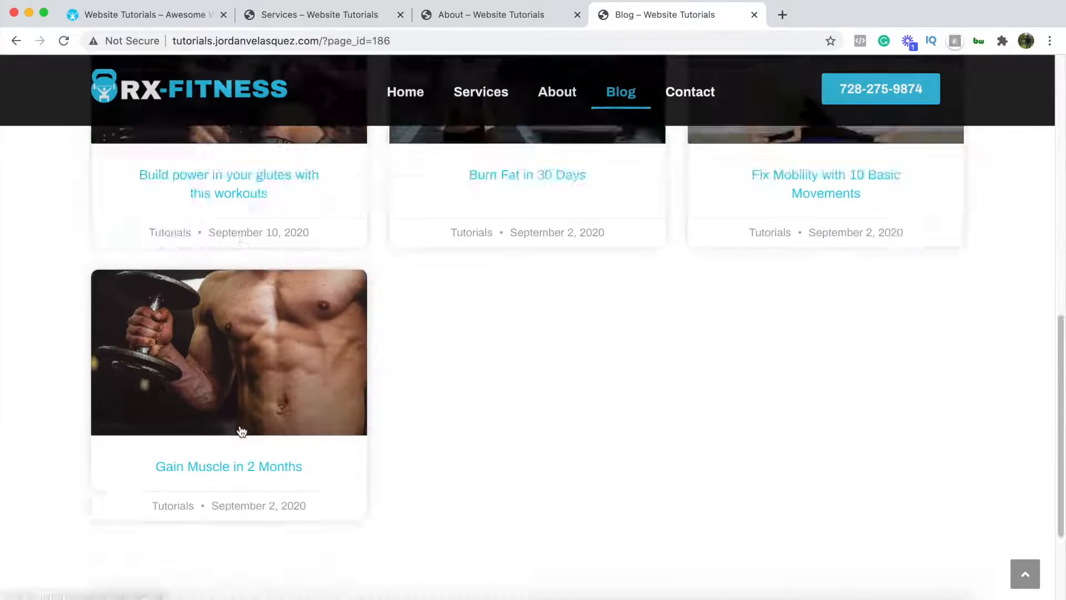
Open the blog post about building power in your glutes, review its content and Read More section, and return to its start
{"action": "scroll", "coordinate": [241, 432], "scroll_direction": "up", "scroll_amount": 5}
{"action": "left_click", "coordinate": [252, 442]}
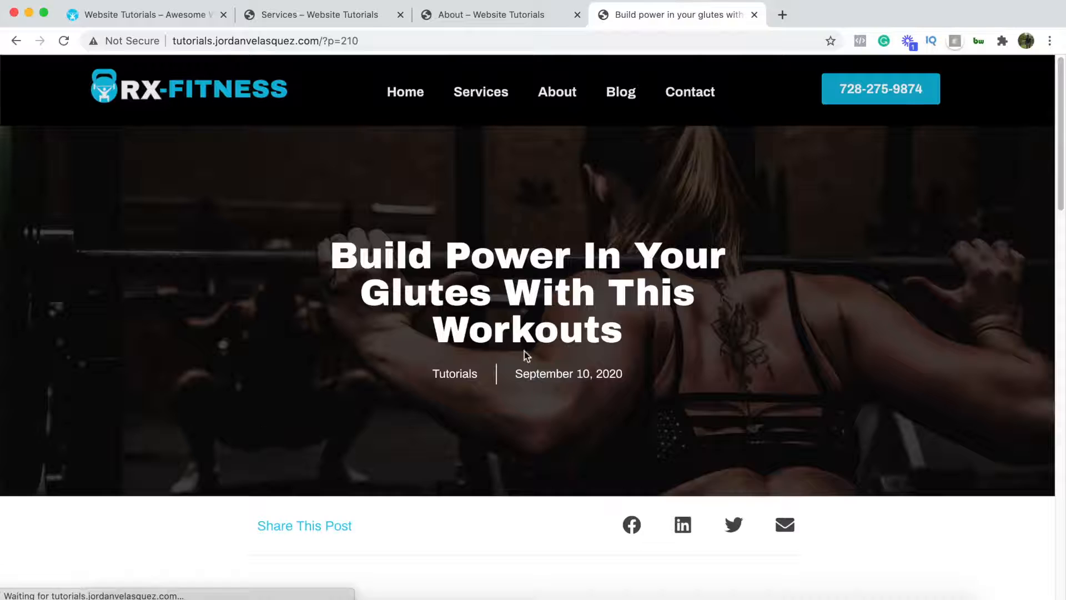
{"action": "scroll", "coordinate": [526, 355], "scroll_direction": "down", "scroll_amount": 6}
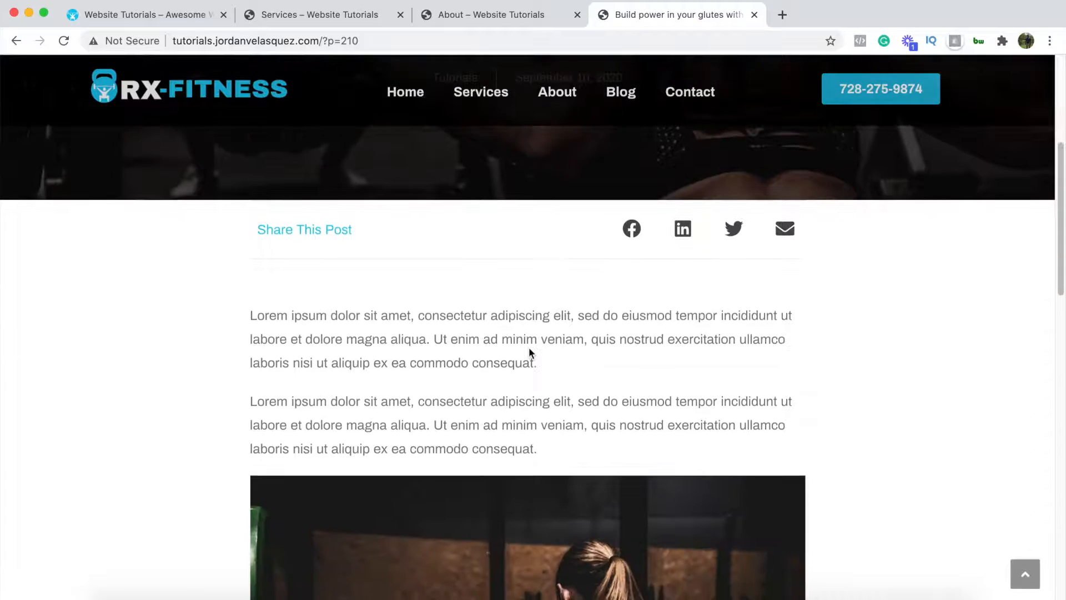
{"action": "scroll", "coordinate": [528, 348], "scroll_direction": "down", "scroll_amount": 12}
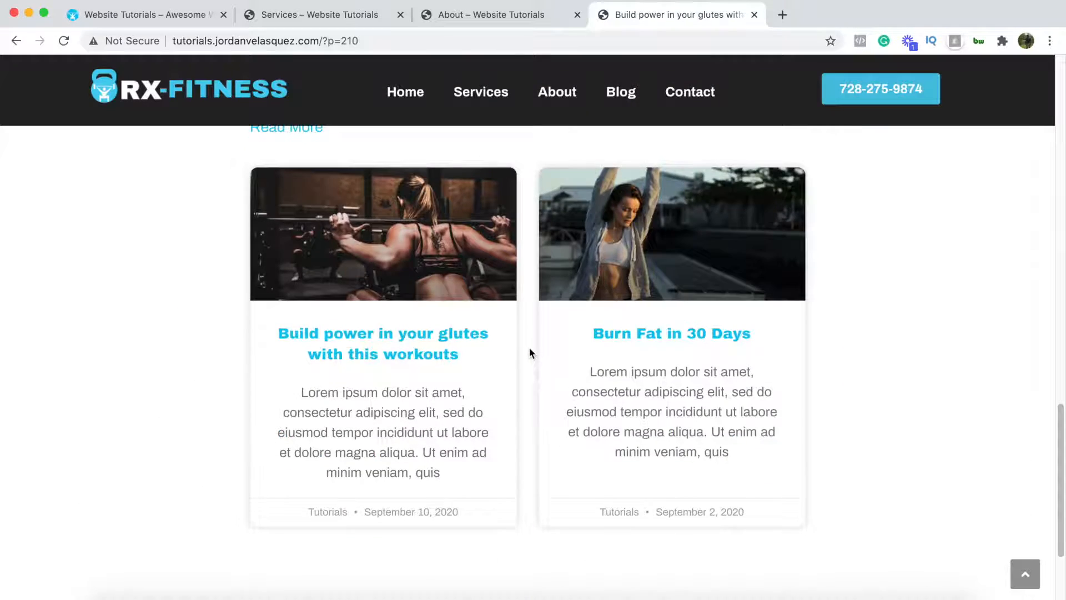
{"action": "scroll", "coordinate": [529, 349], "scroll_direction": "down", "scroll_amount": 3}
{"action": "scroll", "coordinate": [529, 349], "scroll_direction": "up", "scroll_amount": 6}
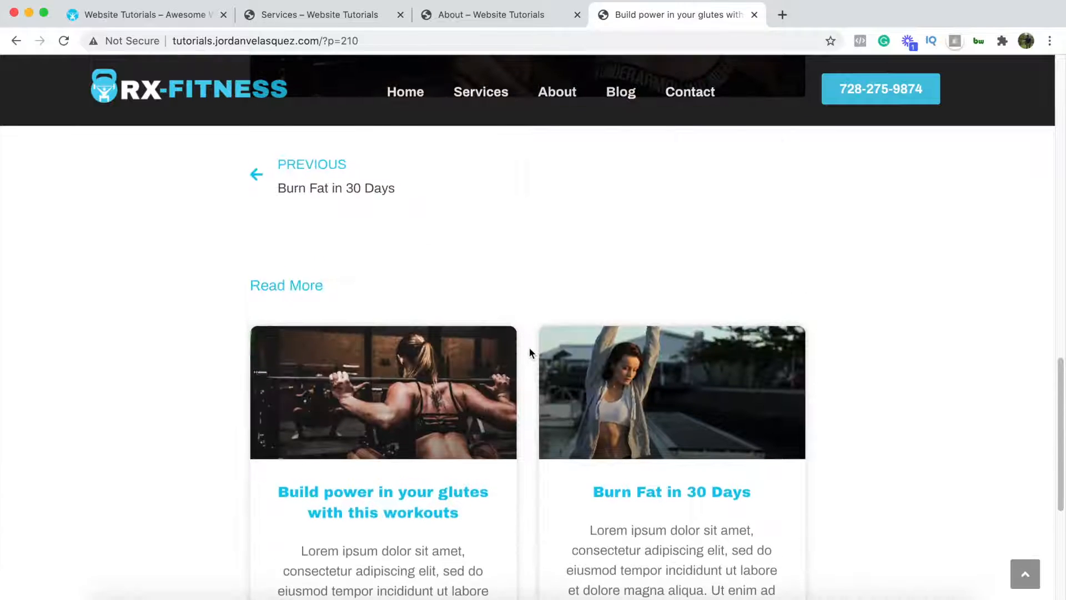
{"action": "scroll", "coordinate": [535, 344], "scroll_direction": "up", "scroll_amount": 10}
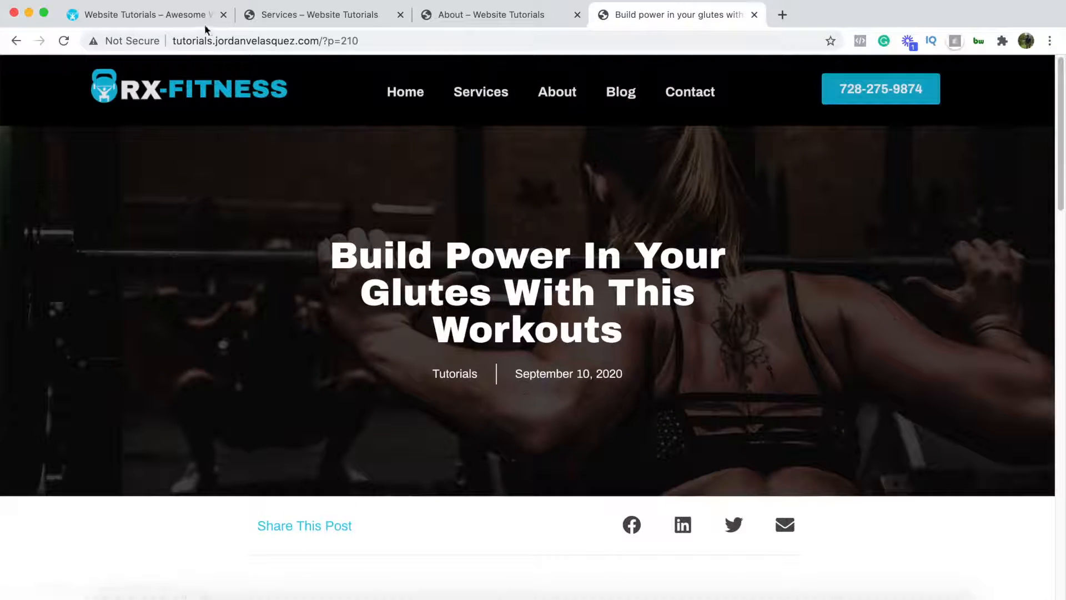
Revisit the open Home, Services and About pages in turn and reopen the Contact page
{"action": "left_click", "coordinate": [167, 17]}
{"action": "left_click", "coordinate": [299, 23]}
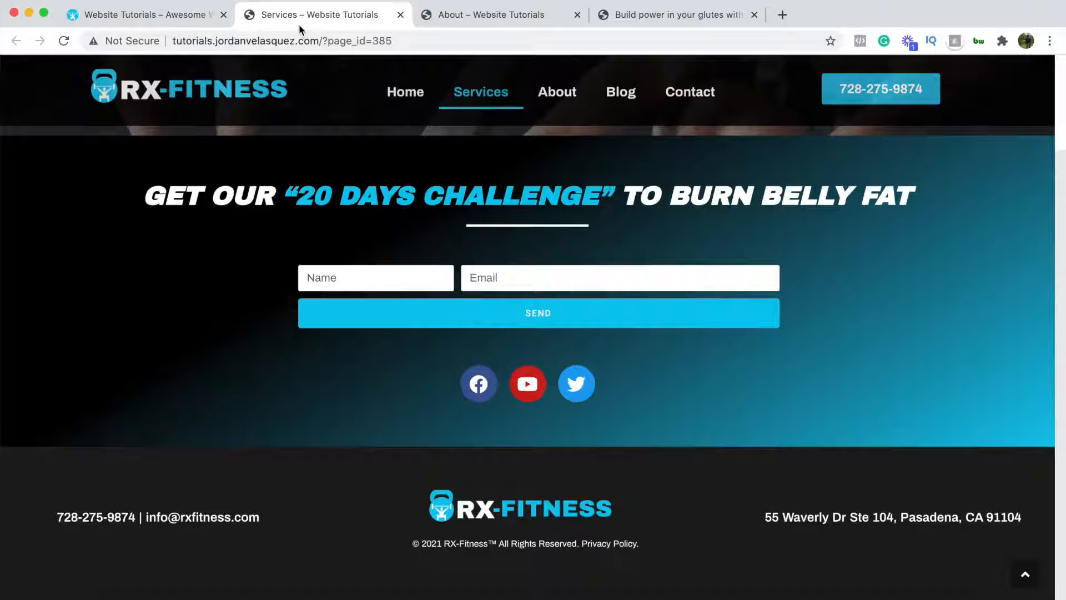
{"action": "left_click", "coordinate": [474, 17]}
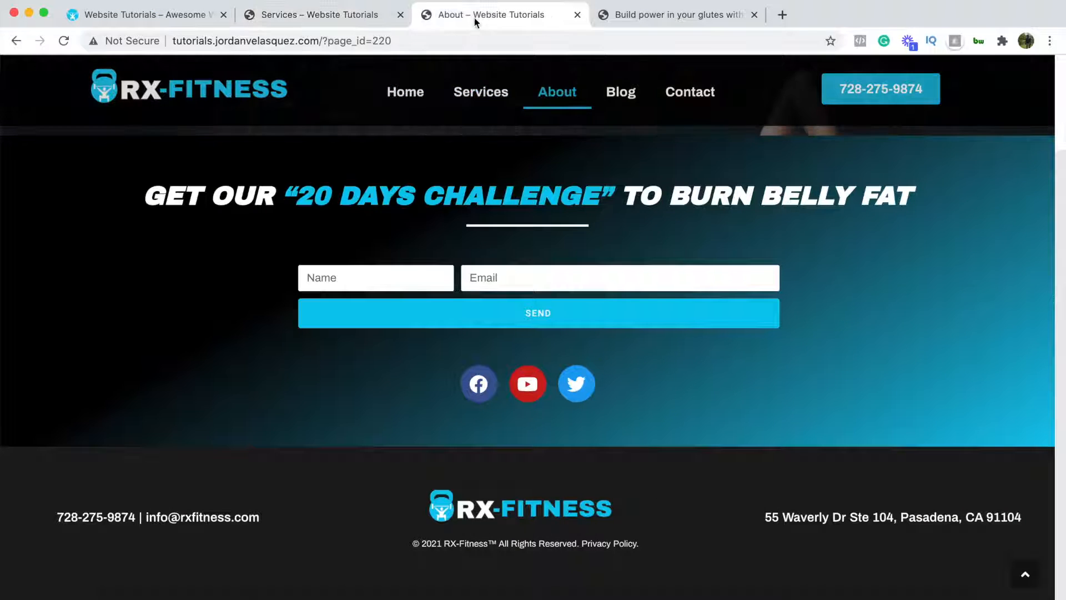
{"action": "left_click", "coordinate": [667, 15]}
{"action": "left_click", "coordinate": [685, 92]}
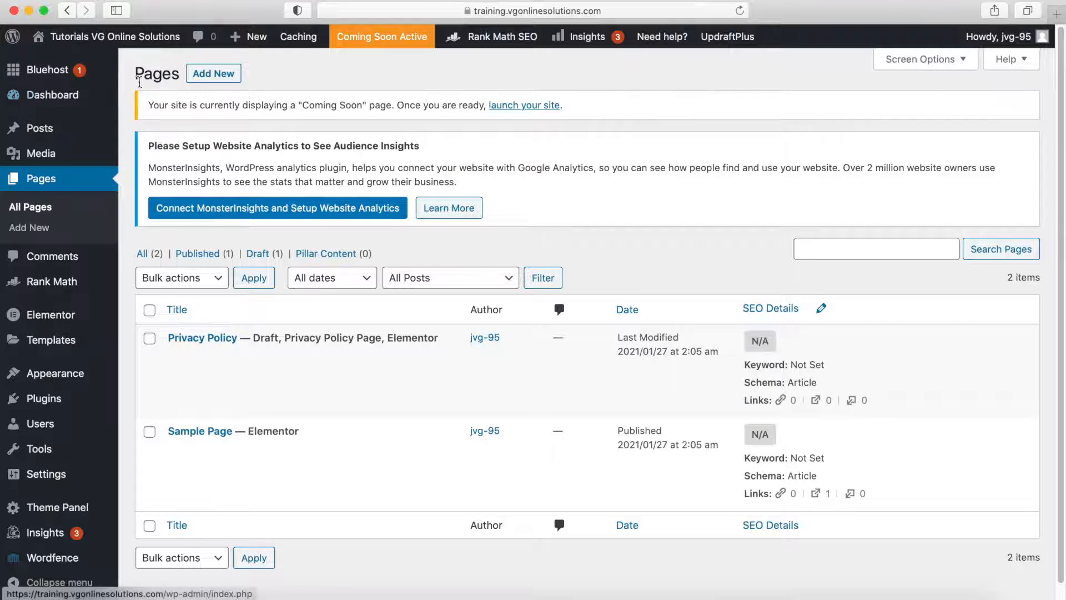
Create and publish two new WordPress pages titled Home and About
{"action": "left_click", "coordinate": [215, 78]}
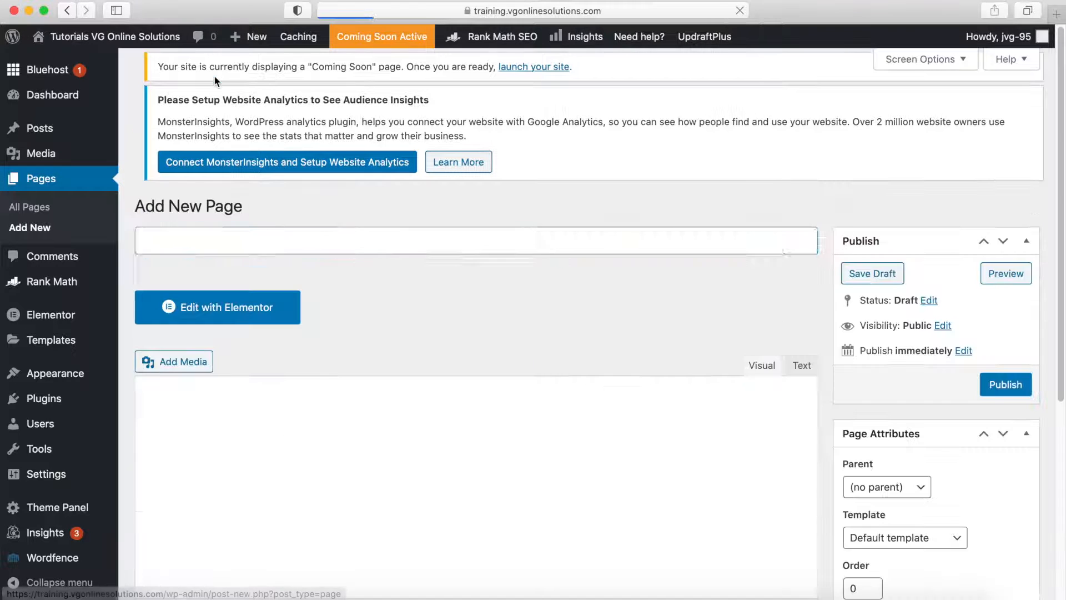
{"action": "type", "text": "Home"}
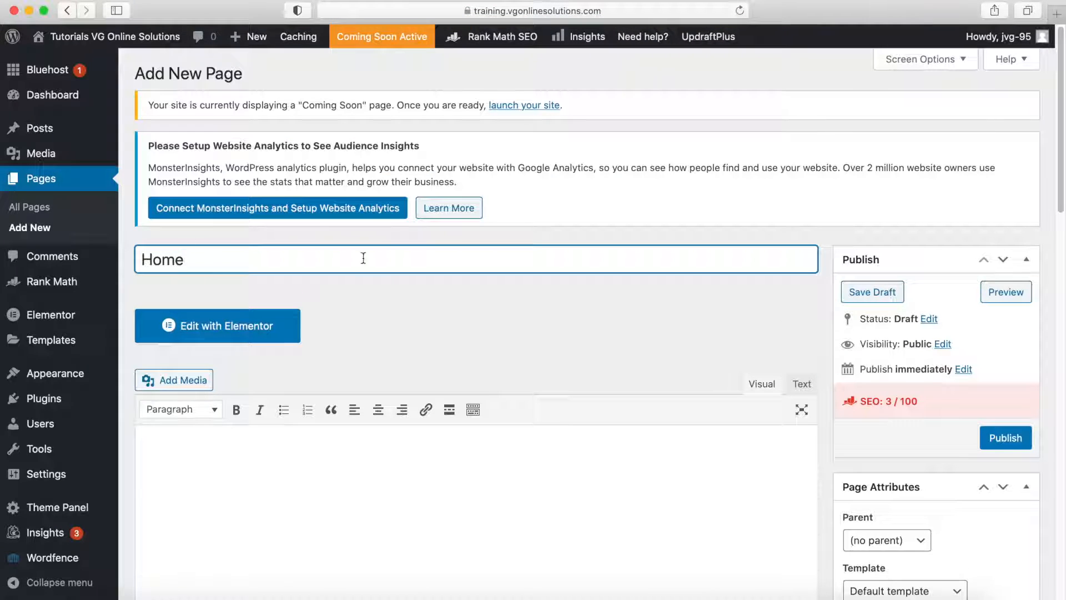
{"action": "left_click", "coordinate": [1020, 437]}
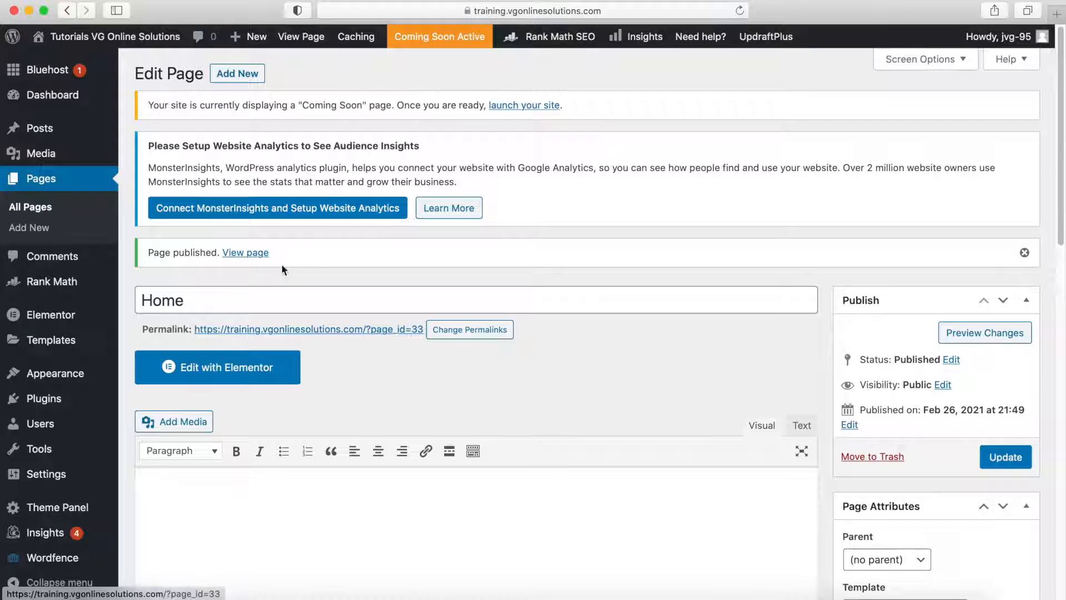
{"action": "left_click", "coordinate": [244, 77]}
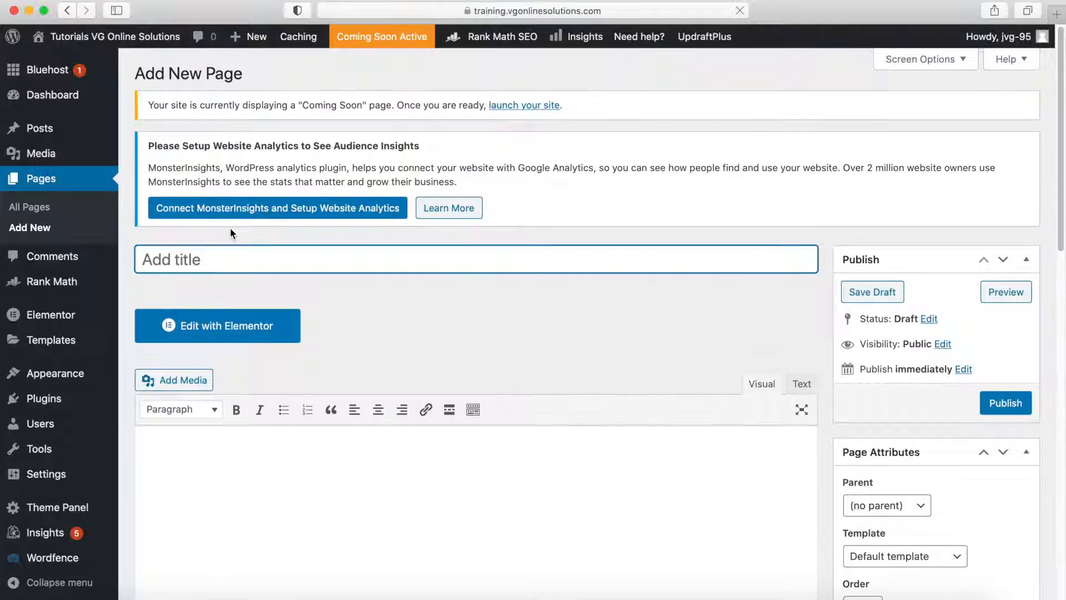
{"action": "type", "text": "About"}
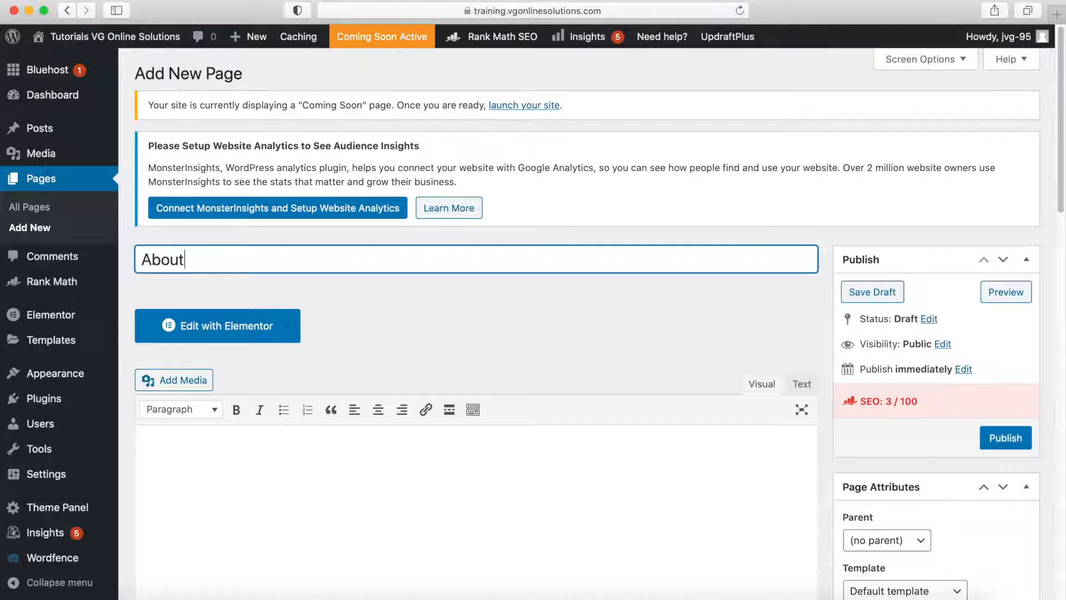
{"action": "left_click", "coordinate": [999, 439]}
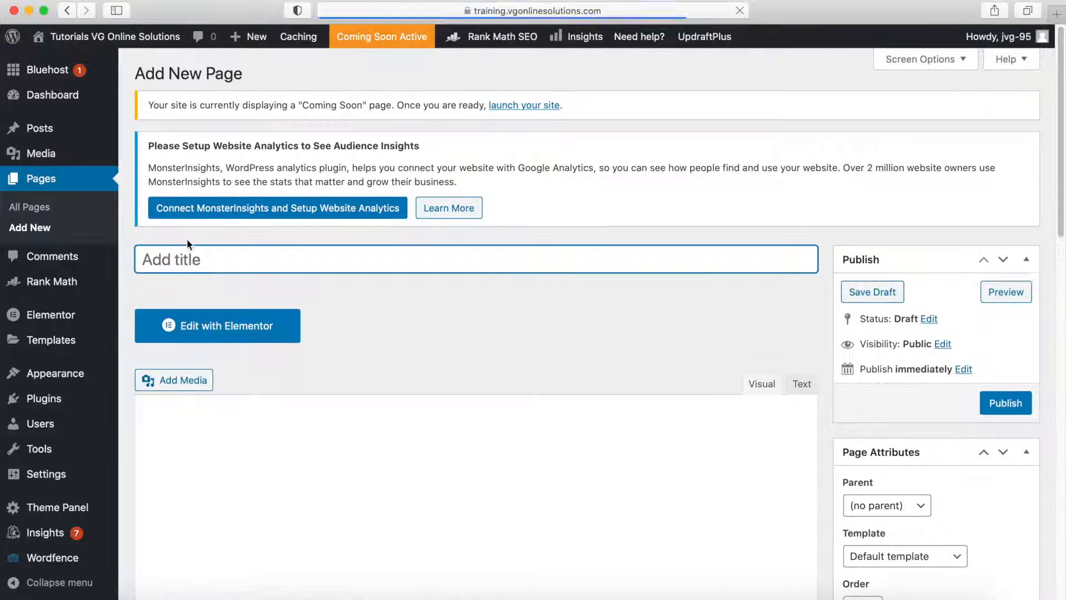
Title the new page Services and publish it, and add and publish another page titled Contact
{"action": "type", "text": "Services"}
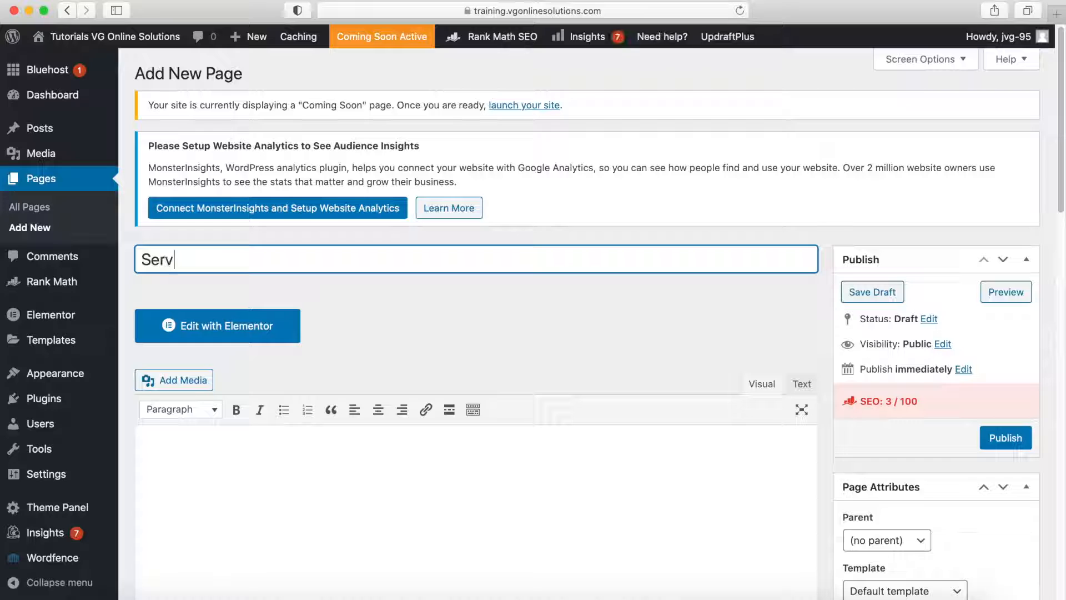
{"action": "left_click", "coordinate": [998, 438]}
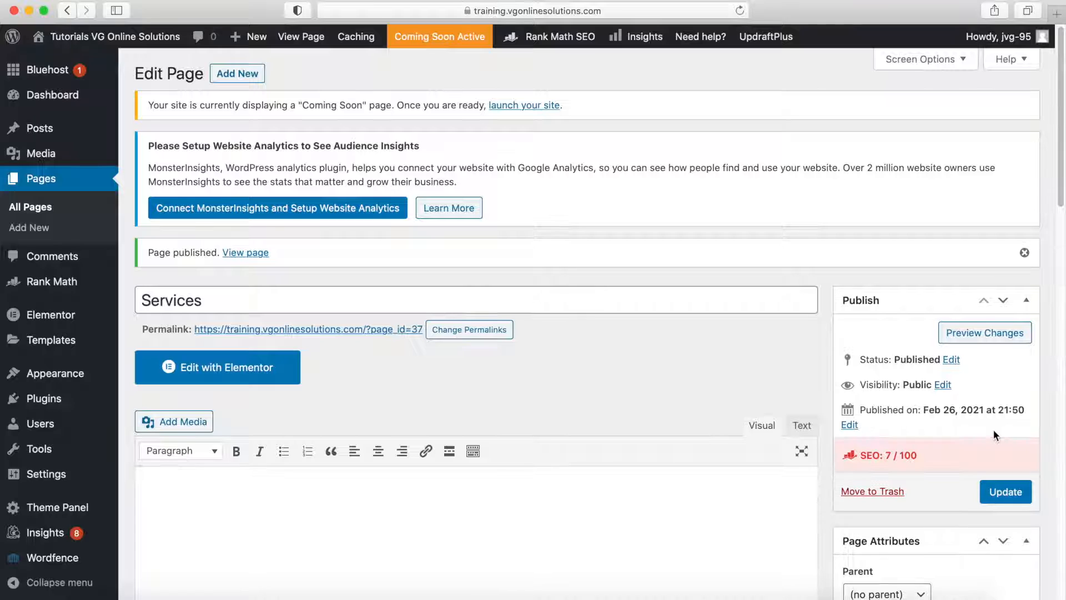
{"action": "left_click", "coordinate": [232, 78]}
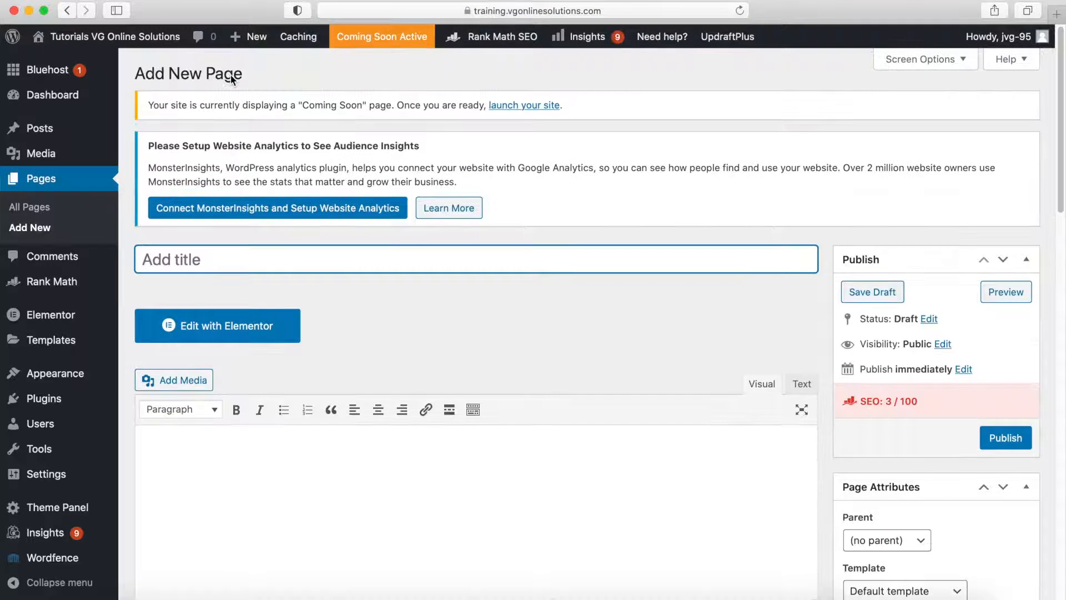
{"action": "type", "text": "Contact"}
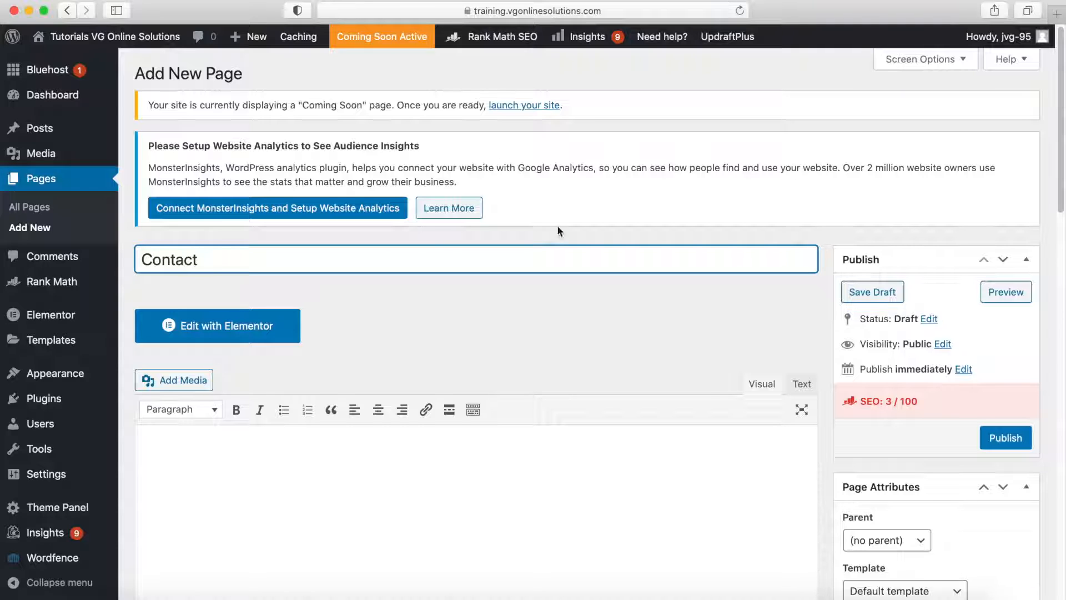
{"action": "left_click", "coordinate": [1005, 438]}
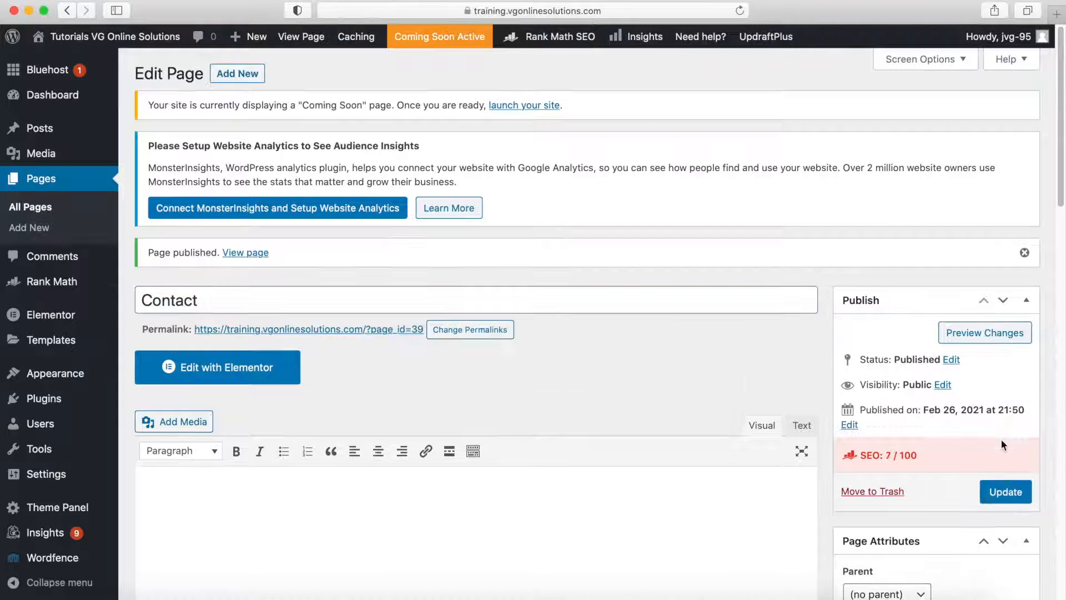
Open the list of all pages and check the newly published pages in it
{"action": "left_click", "coordinate": [62, 186]}
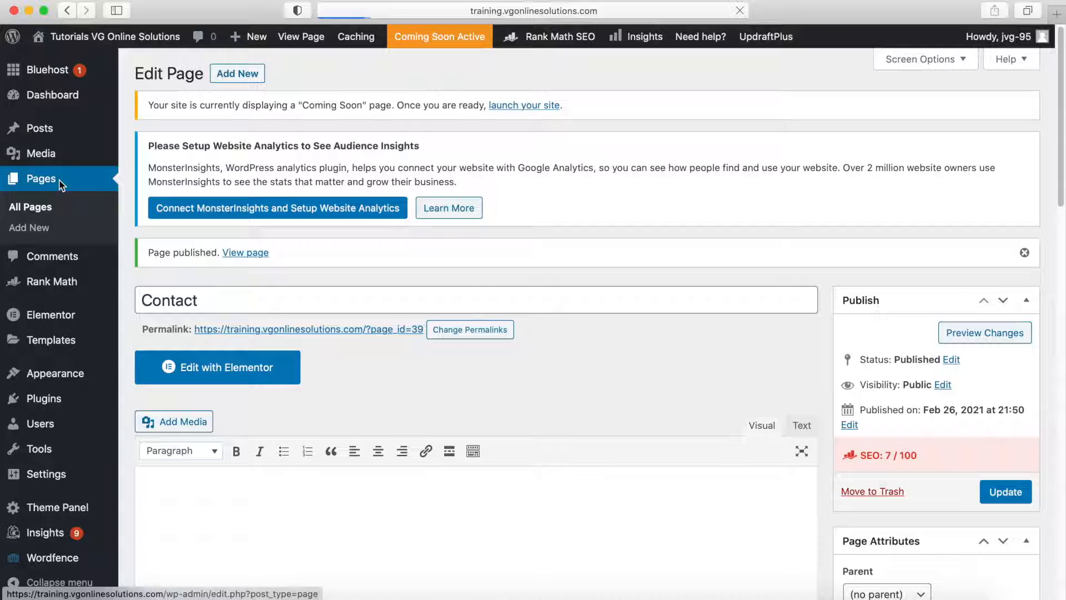
{"action": "scroll", "coordinate": [217, 334], "scroll_direction": "down", "scroll_amount": 3}
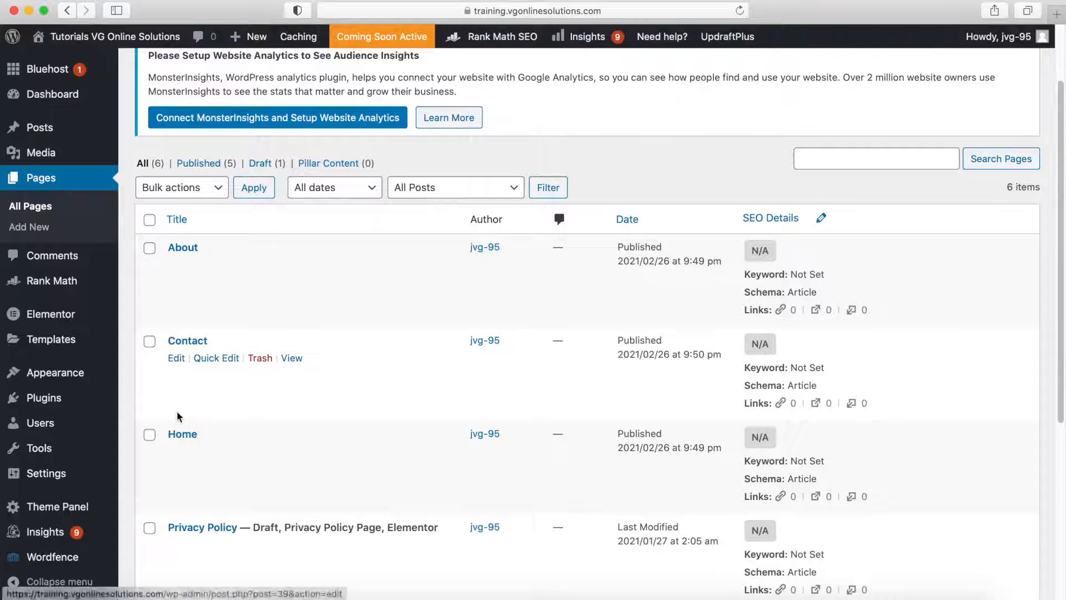
{"action": "scroll", "coordinate": [177, 405], "scroll_direction": "down", "scroll_amount": 3}
{"action": "scroll", "coordinate": [178, 428], "scroll_direction": "down", "scroll_amount": 2}
{"action": "scroll", "coordinate": [179, 444], "scroll_direction": "up", "scroll_amount": 7}
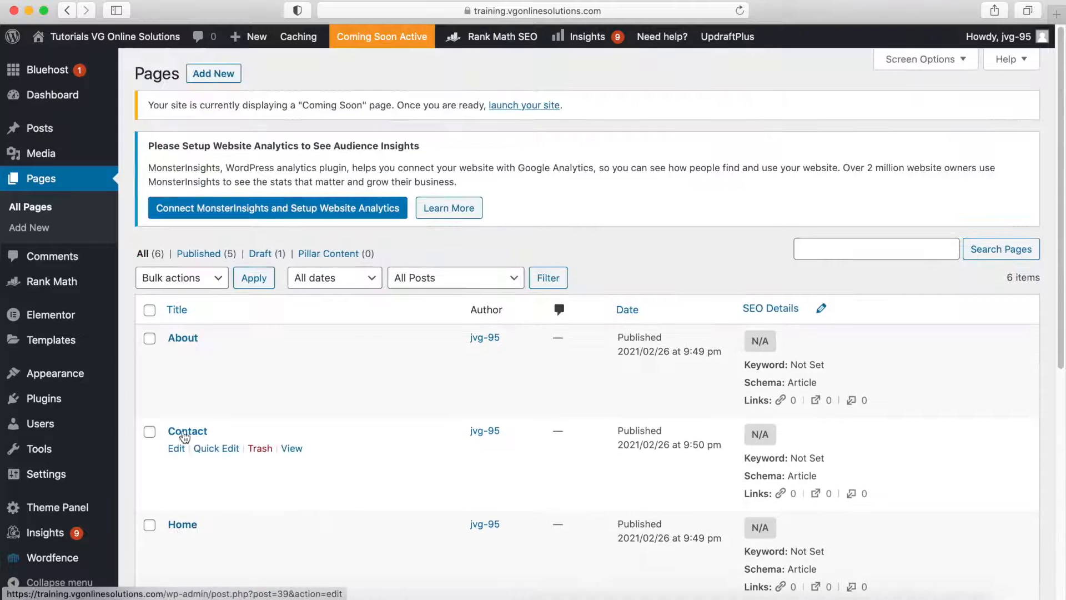
Open the live Tutorials VG Online Solutions site in a new browser tab and start customizing its theme
{"action": "scroll", "coordinate": [183, 427], "scroll_direction": "down", "scroll_amount": 1}
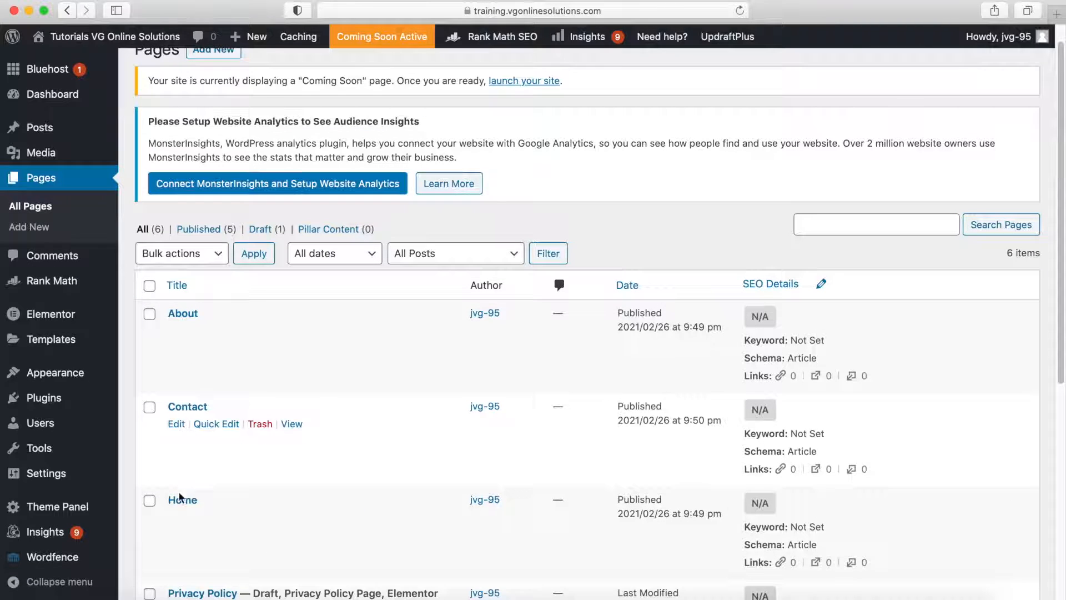
{"action": "scroll", "coordinate": [185, 499], "scroll_direction": "down", "scroll_amount": 1}
{"action": "mouse_move", "coordinate": [130, 39]}
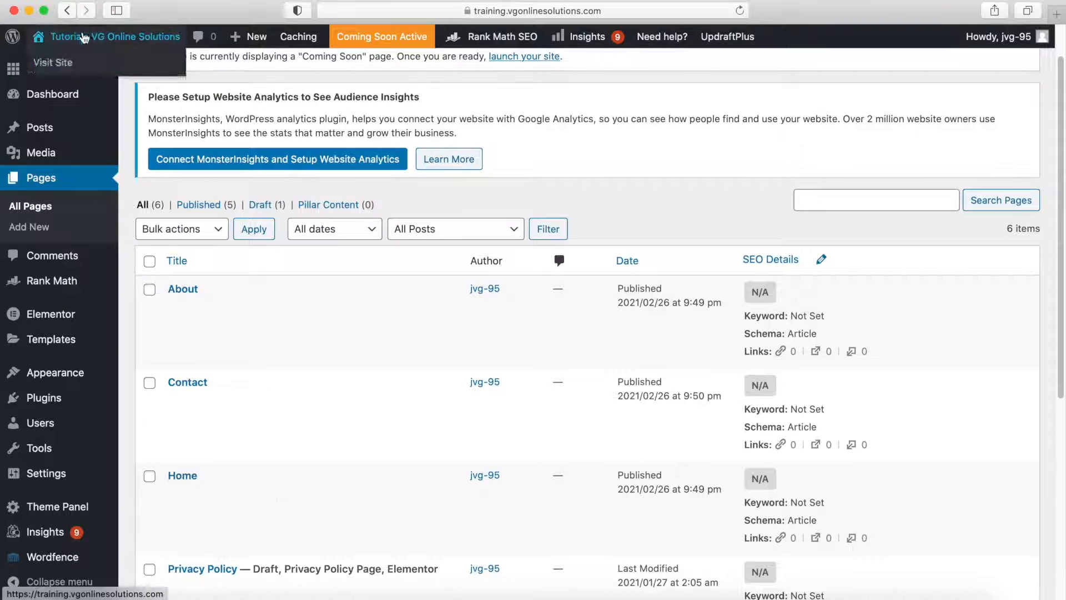
{"action": "right_click", "coordinate": [51, 62]}
{"action": "left_click", "coordinate": [75, 69]}
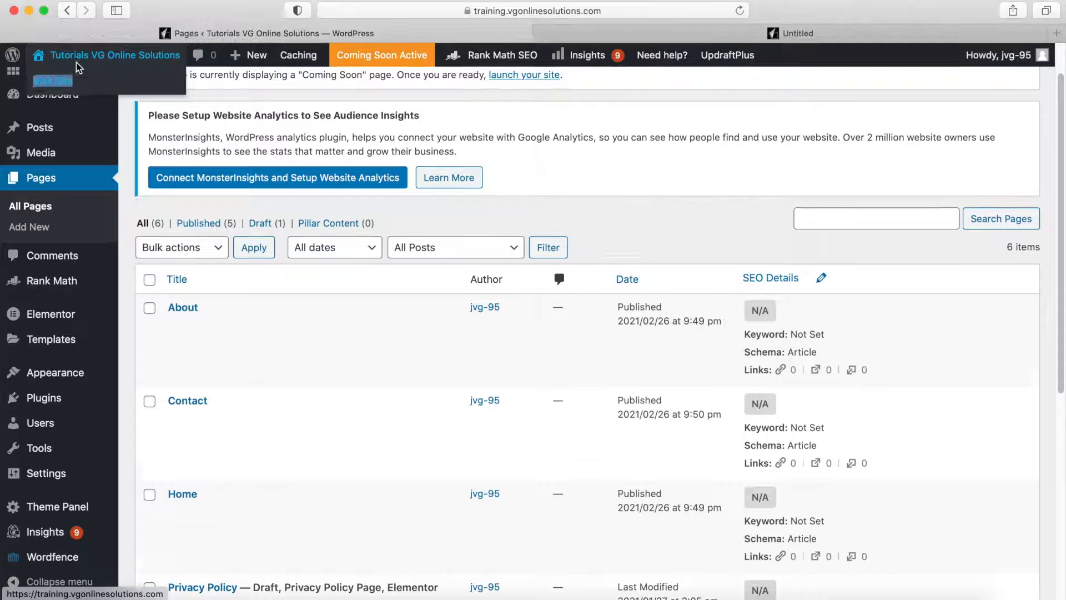
{"action": "left_click", "coordinate": [726, 31]}
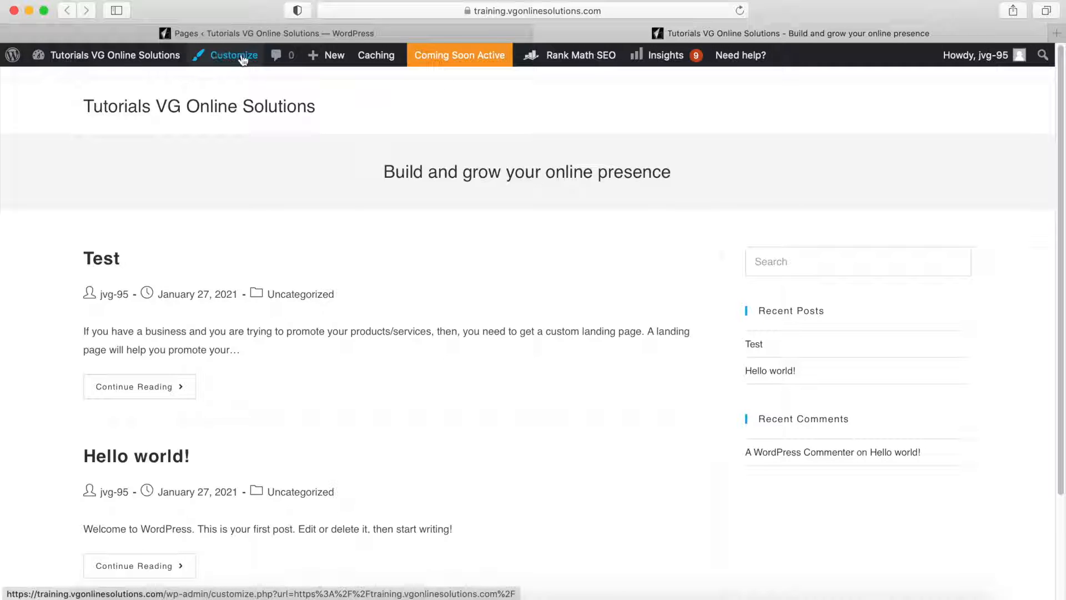
{"action": "left_click", "coordinate": [212, 59]}
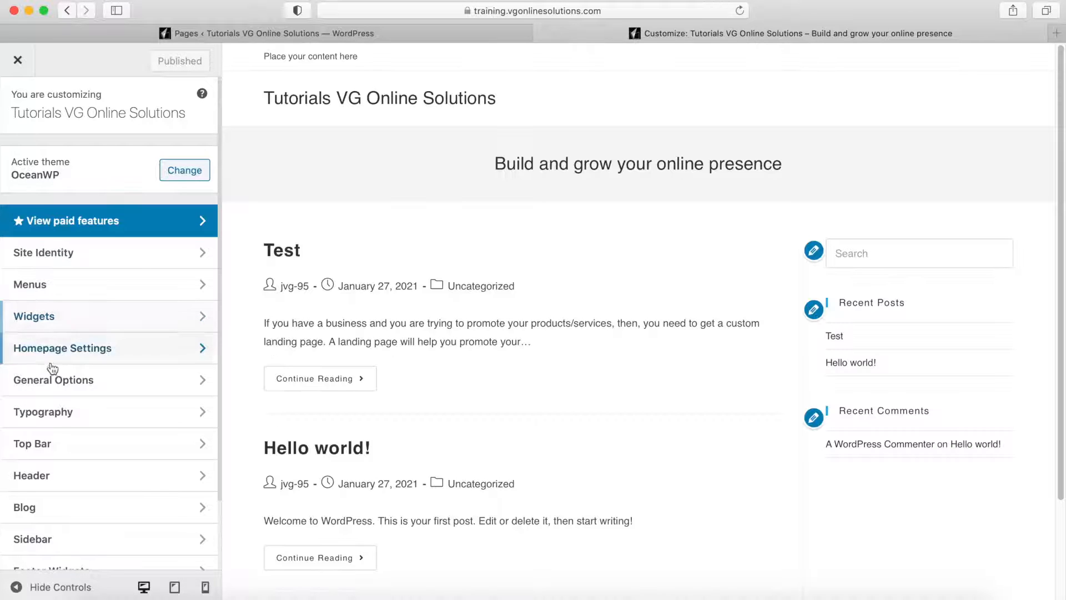
Disable the top bar in the theme's general top bar options and return to the main customizer list
{"action": "left_click", "coordinate": [78, 453]}
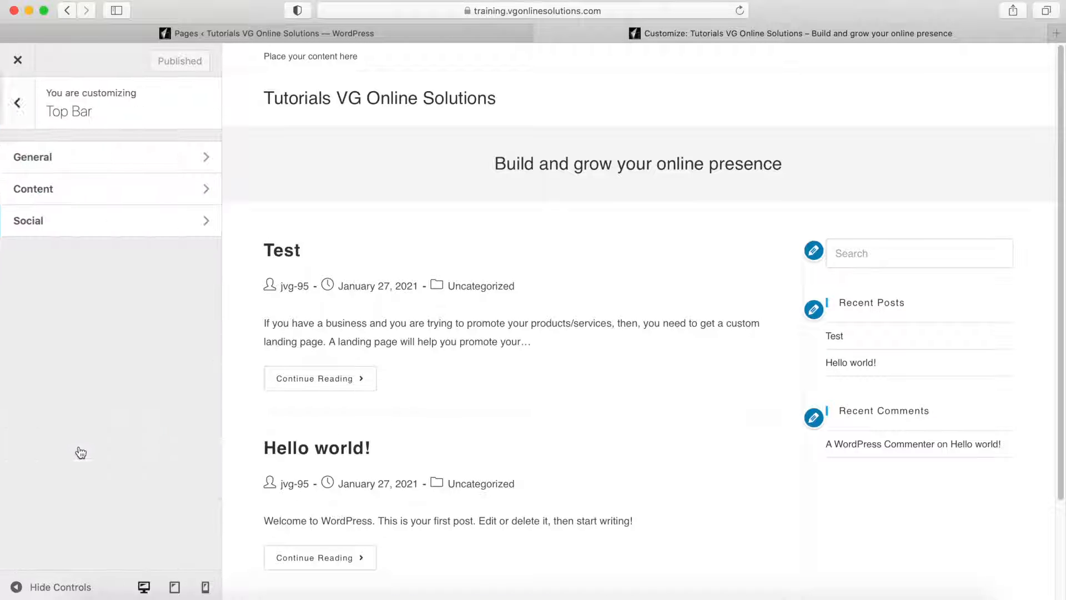
{"action": "left_click", "coordinate": [29, 167]}
{"action": "left_click", "coordinate": [24, 161]}
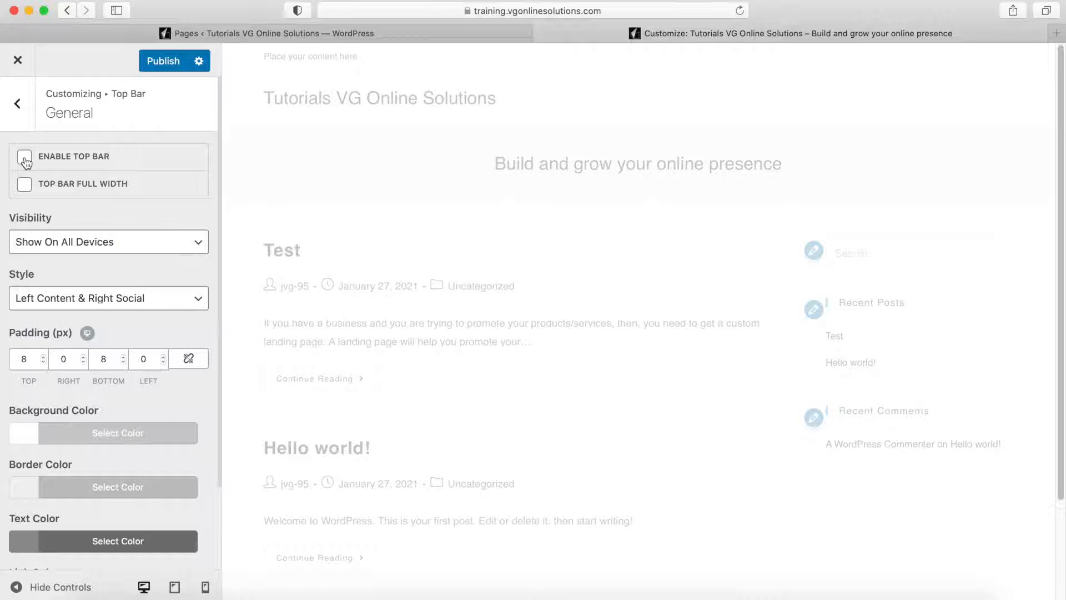
{"action": "left_click", "coordinate": [13, 107]}
{"action": "left_click", "coordinate": [11, 107]}
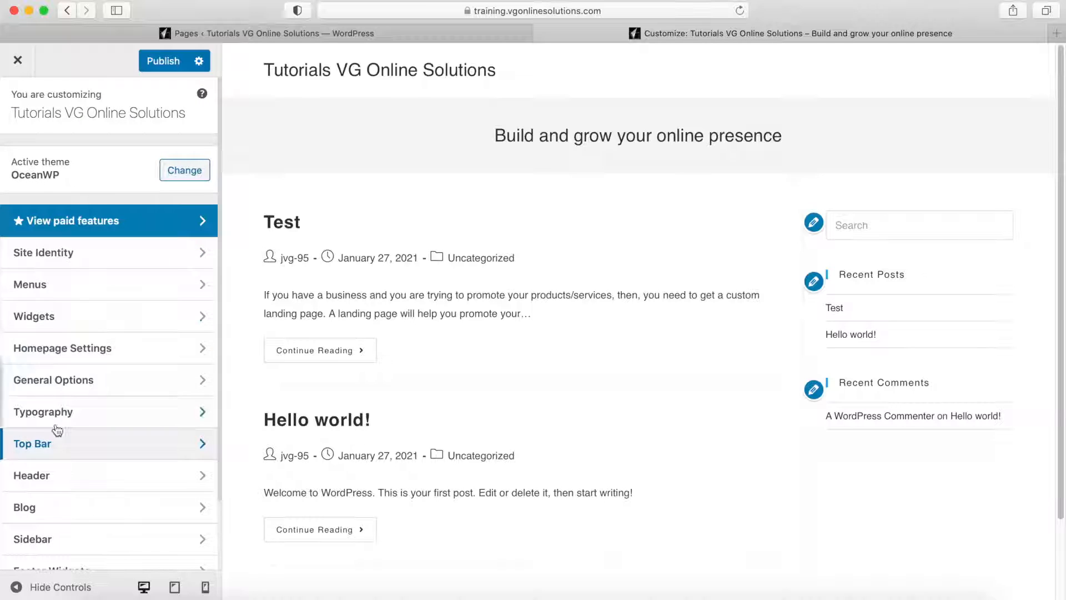
Turn off the header's bottom border in its general options and return to the main customizer list
{"action": "left_click", "coordinate": [33, 475]}
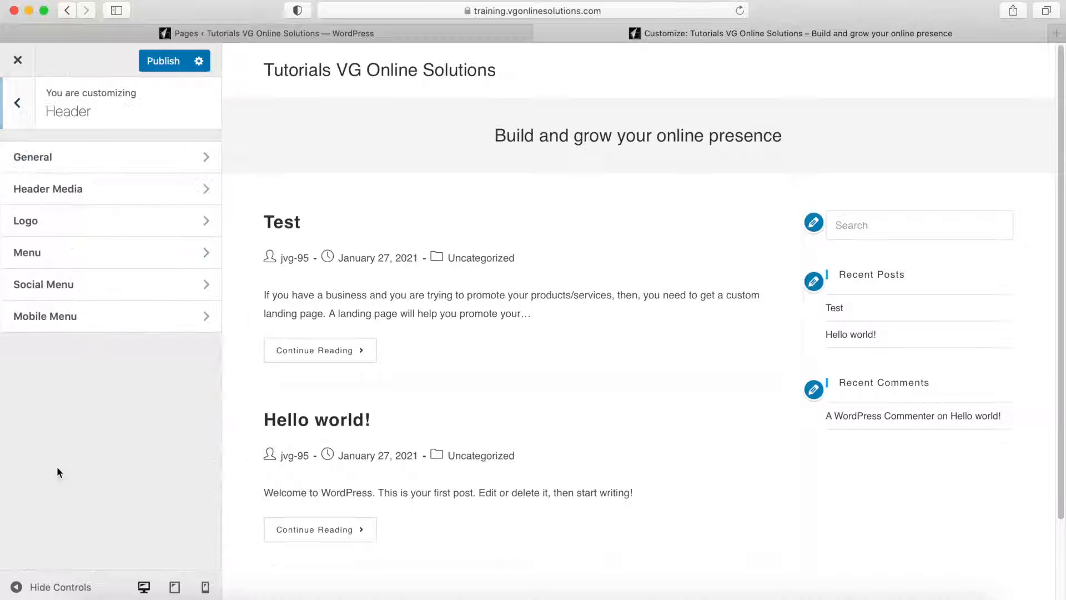
{"action": "left_click", "coordinate": [75, 159]}
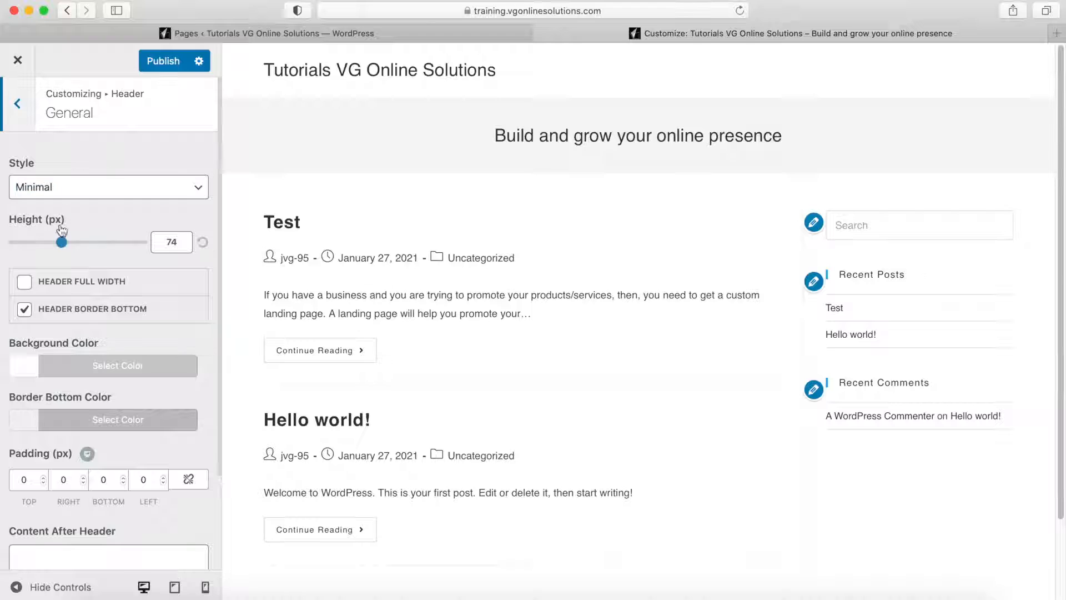
{"action": "left_click", "coordinate": [34, 316]}
{"action": "left_click", "coordinate": [31, 106]}
{"action": "left_click", "coordinate": [32, 106]}
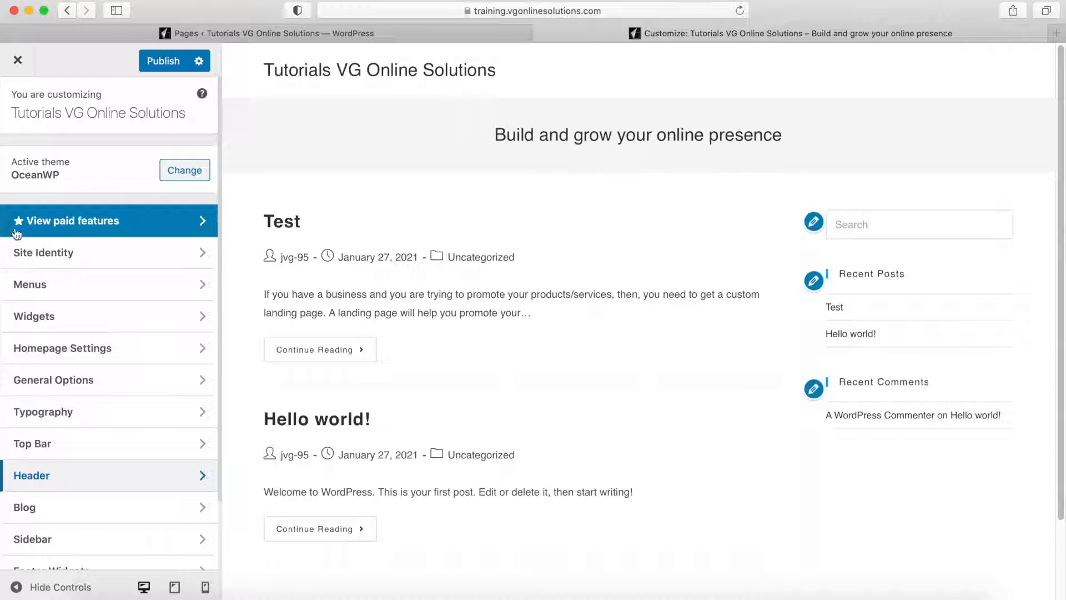
Set the page title style to Hidden in the theme's general options and return to the main customizer list
{"action": "left_click", "coordinate": [60, 387]}
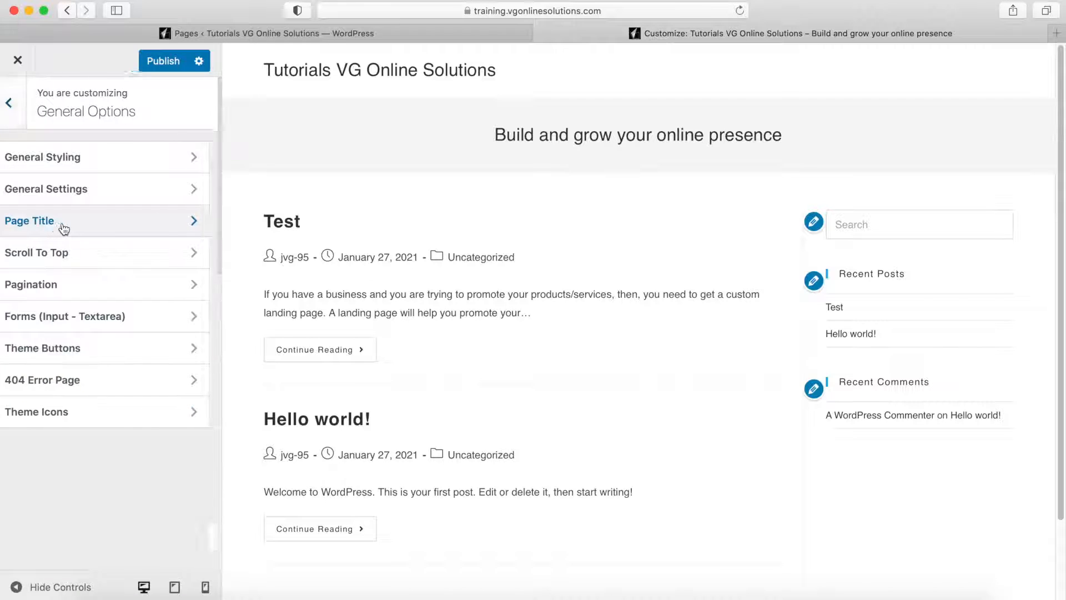
{"action": "left_click", "coordinate": [63, 228]}
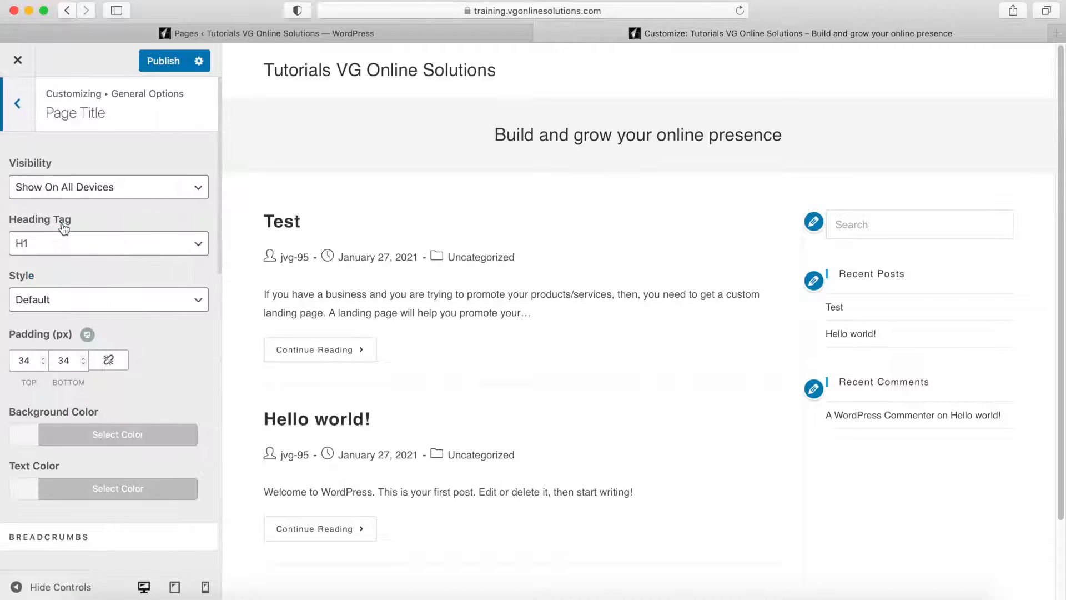
{"action": "left_click", "coordinate": [67, 301]}
{"action": "left_click", "coordinate": [49, 358]}
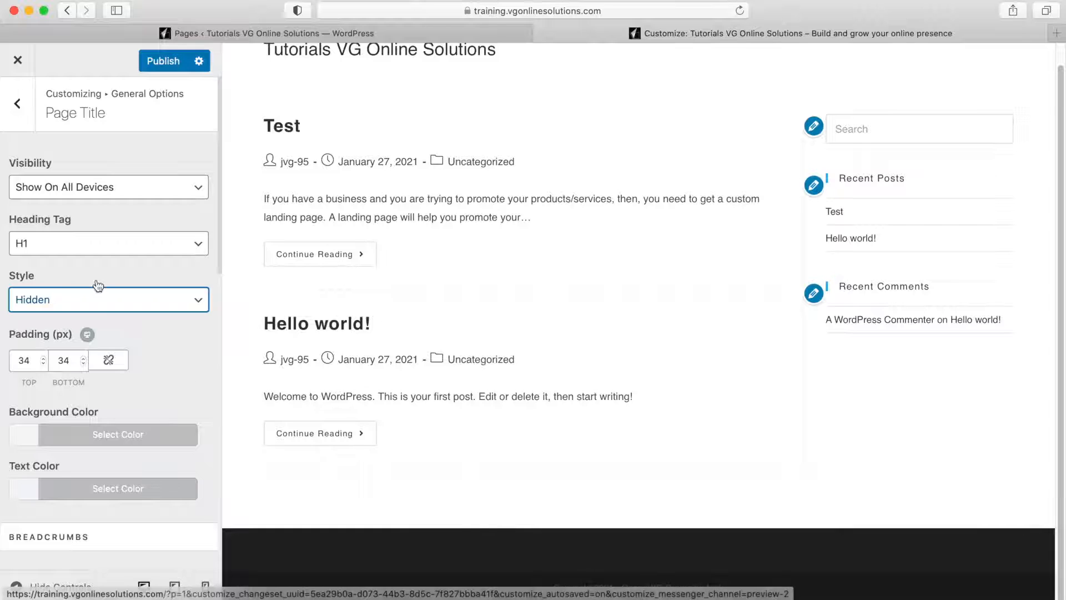
{"action": "left_click", "coordinate": [31, 112]}
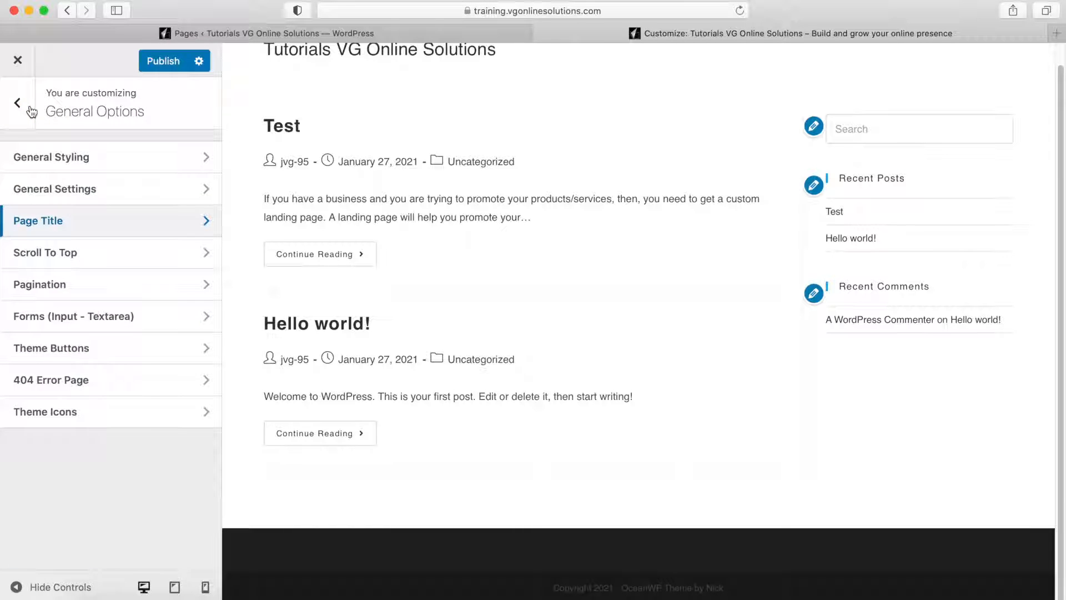
{"action": "left_click", "coordinate": [31, 112]}
Disable the footer widgets, publish the theme customizations and close the customizer tab
{"action": "scroll", "coordinate": [86, 318], "scroll_direction": "down", "scroll_amount": 3}
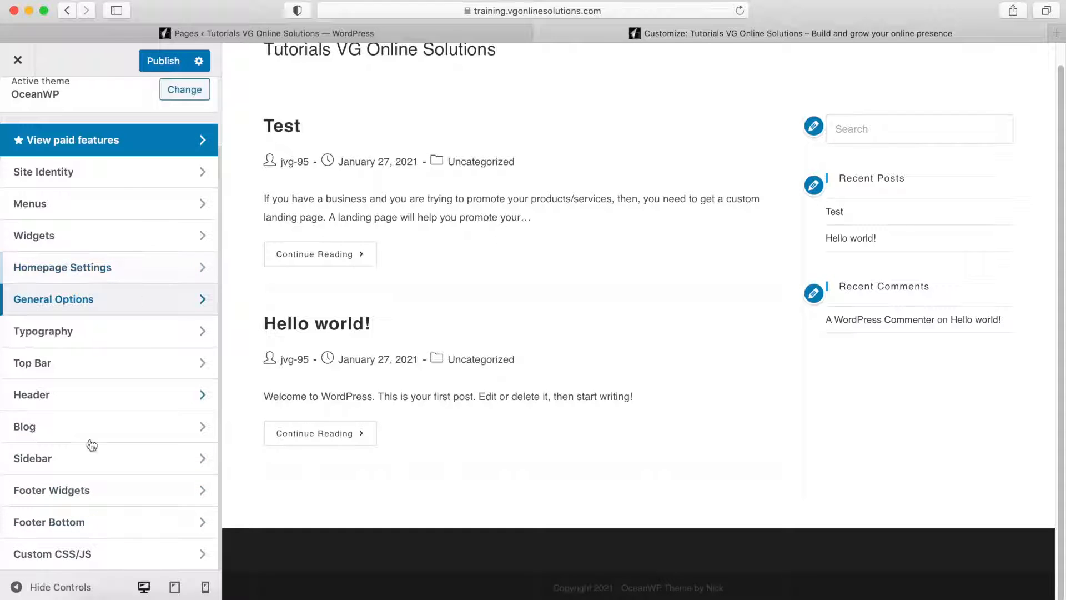
{"action": "left_click", "coordinate": [68, 494]}
{"action": "left_click", "coordinate": [23, 158]}
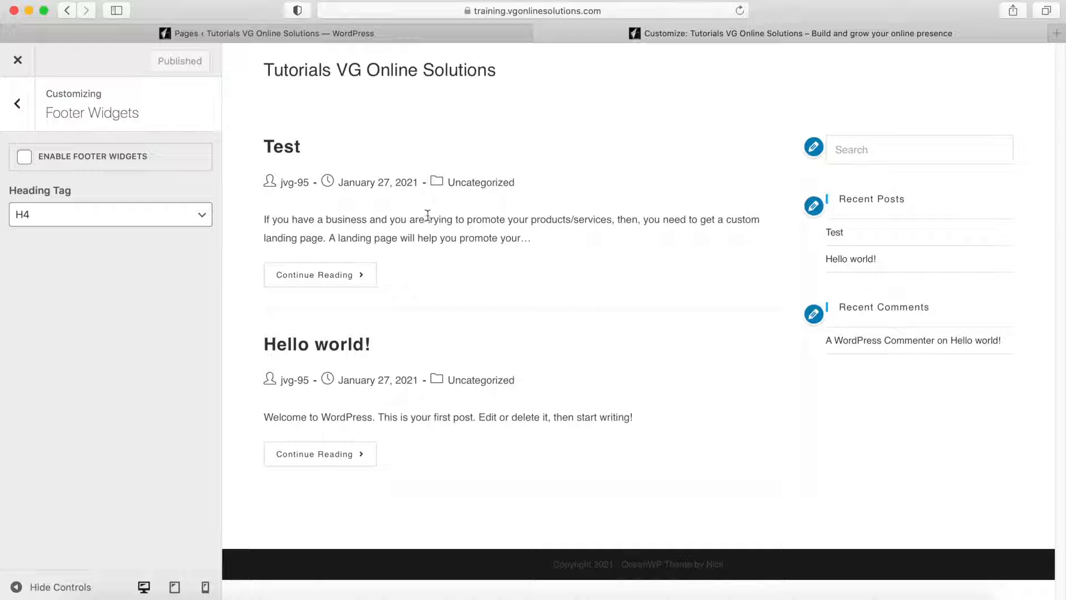
{"action": "left_click", "coordinate": [541, 33]}
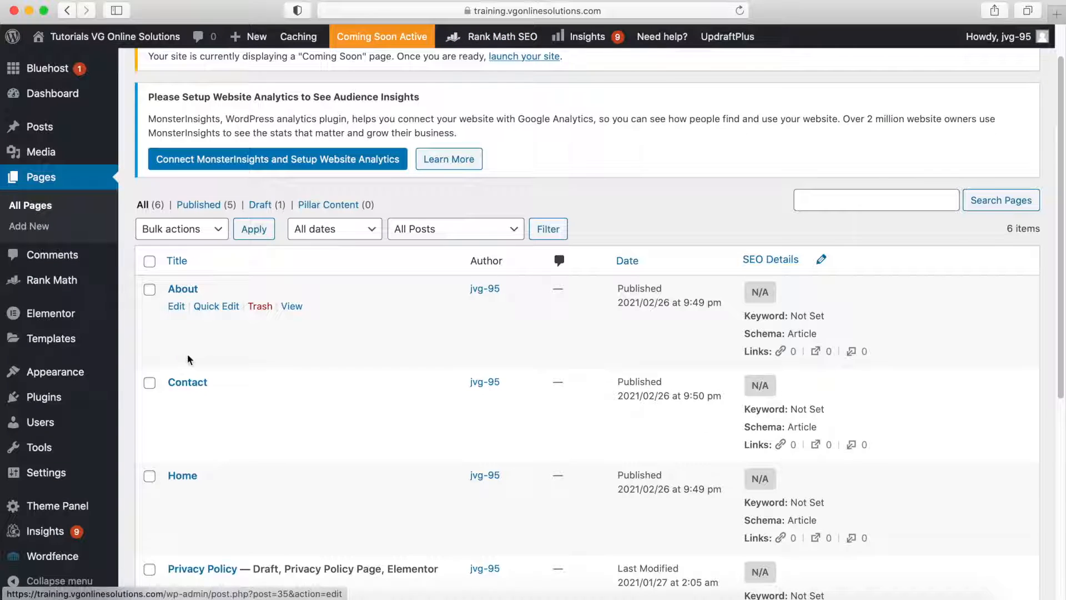
Open the Home page for editing in a new browser tab and launch it in the Elementor editor
{"action": "scroll", "coordinate": [183, 360], "scroll_direction": "down", "scroll_amount": 4}
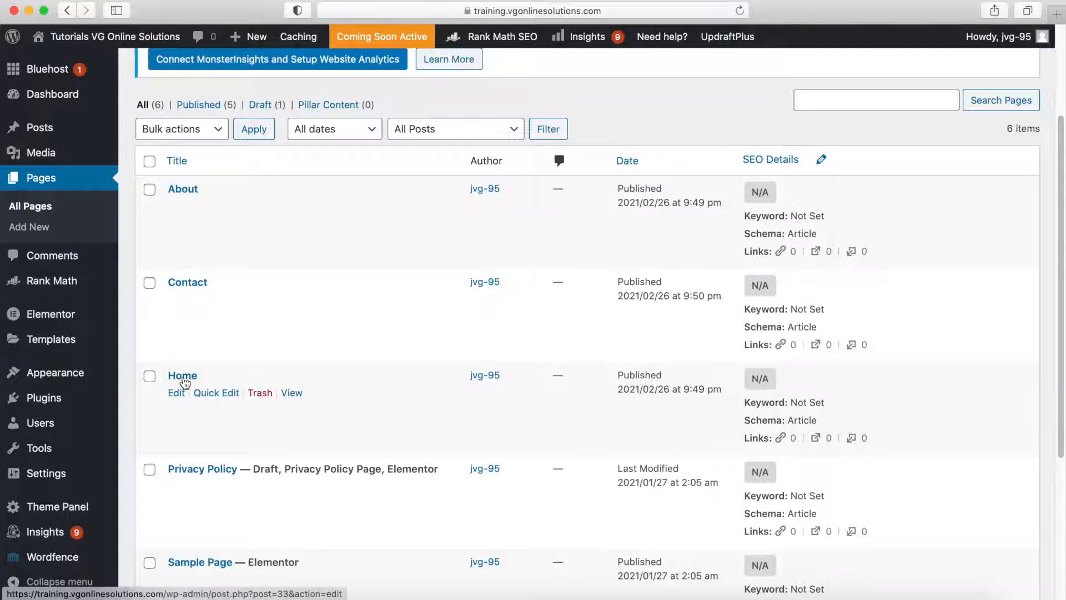
{"action": "left_click", "coordinate": [186, 381]}
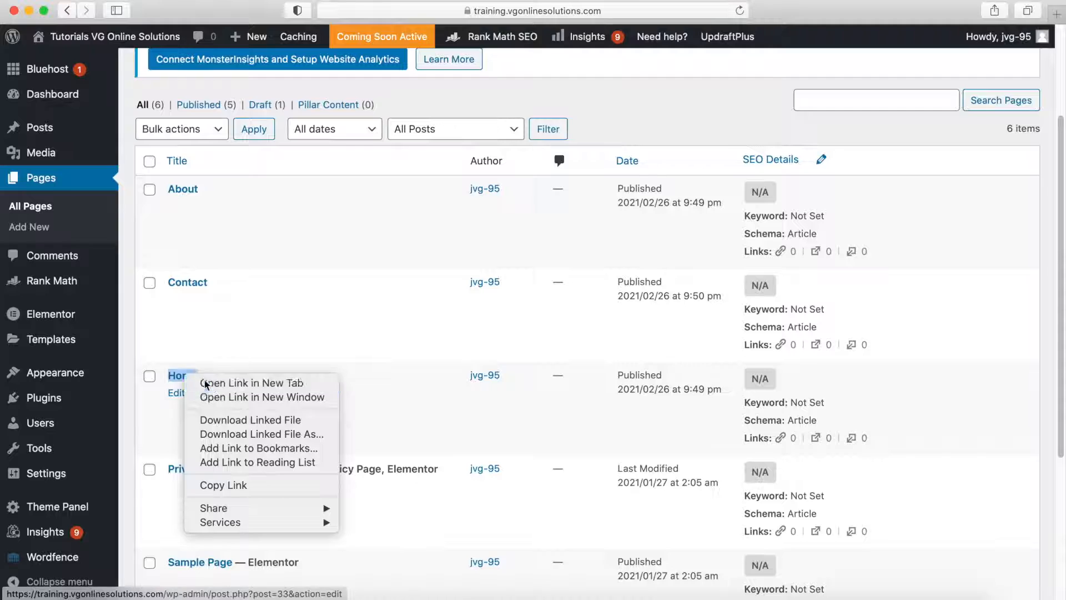
{"action": "left_click", "coordinate": [204, 382]}
{"action": "left_click", "coordinate": [638, 34]}
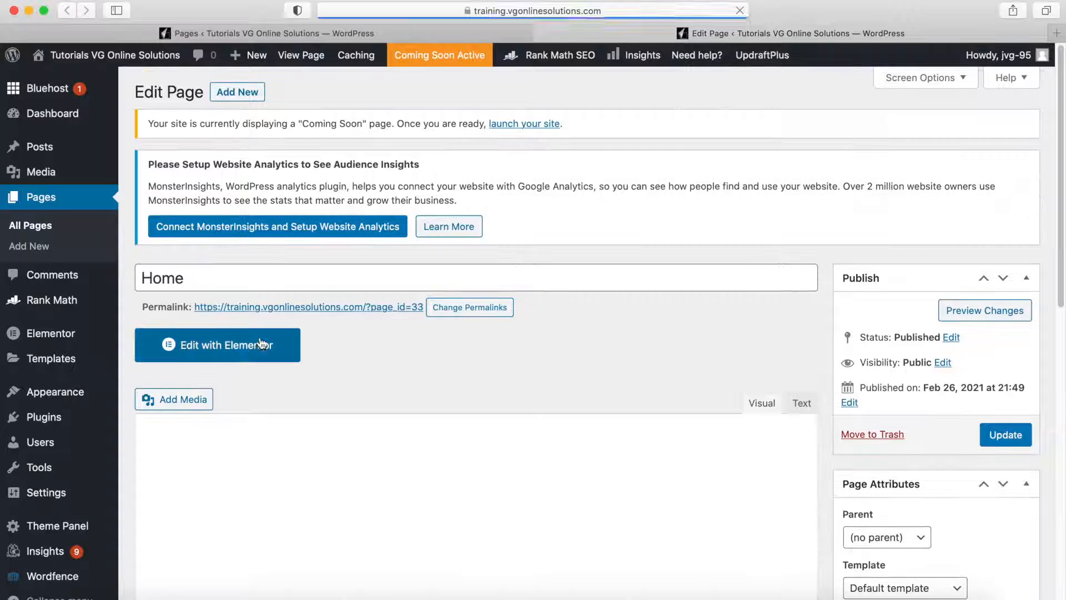
{"action": "left_click", "coordinate": [241, 346]}
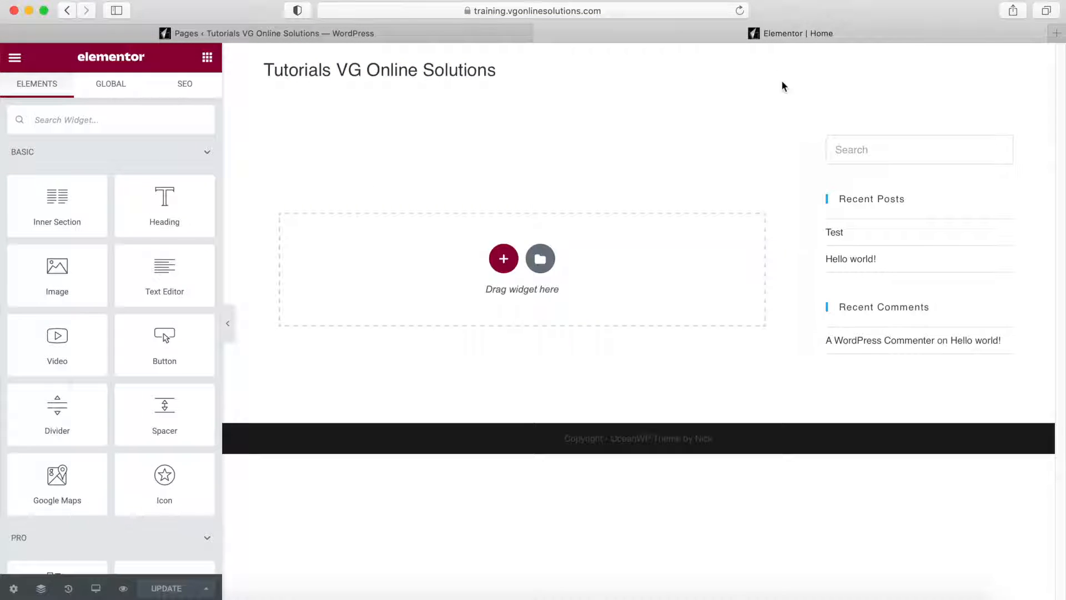
Set the Home page's layout to Elementor Full Width in its page settings
{"action": "left_click", "coordinate": [14, 588]}
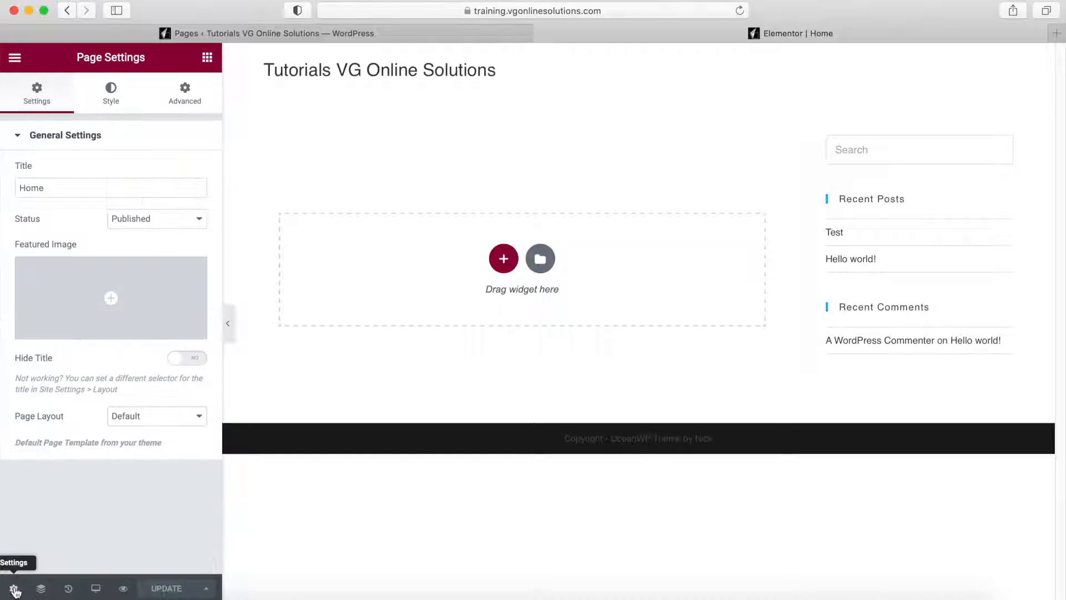
{"action": "left_click", "coordinate": [168, 417]}
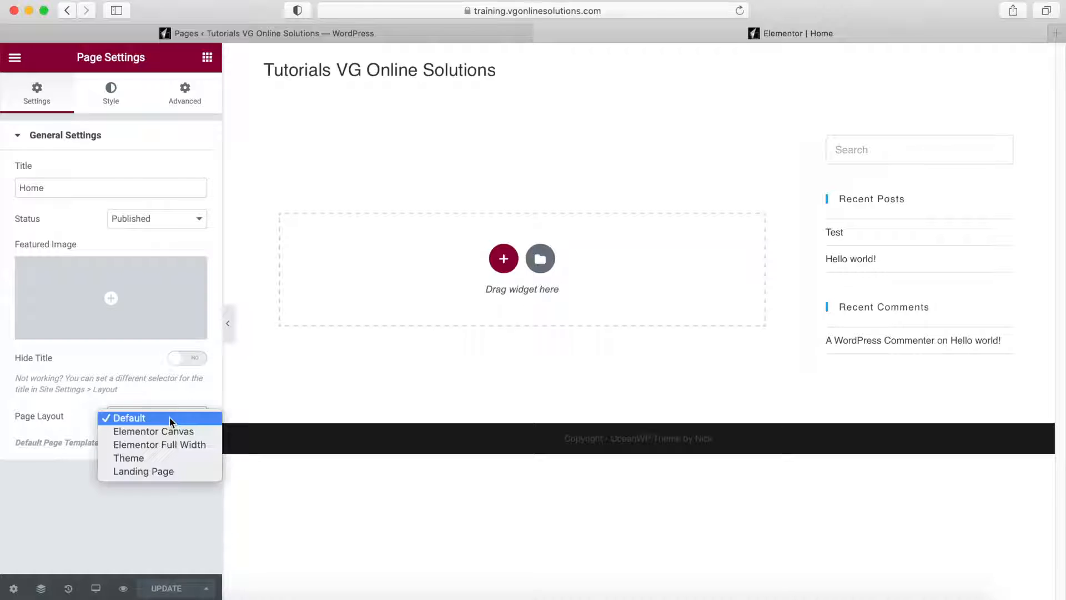
{"action": "left_click", "coordinate": [159, 444]}
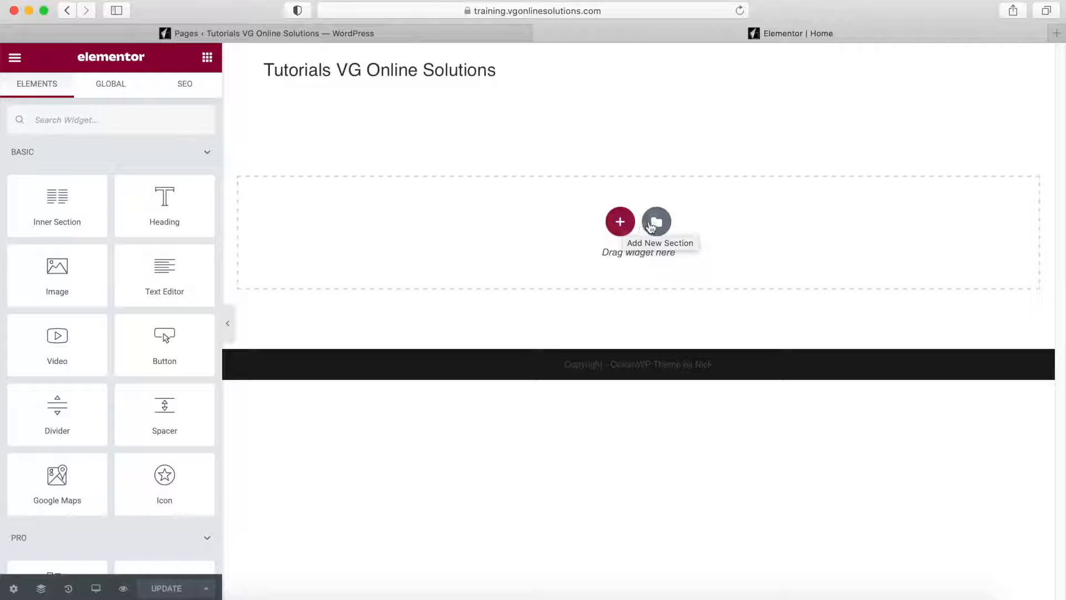
Import the Home Page JSON template from the Templates folder into the library and insert it with its document settings
{"action": "left_click", "coordinate": [659, 227]}
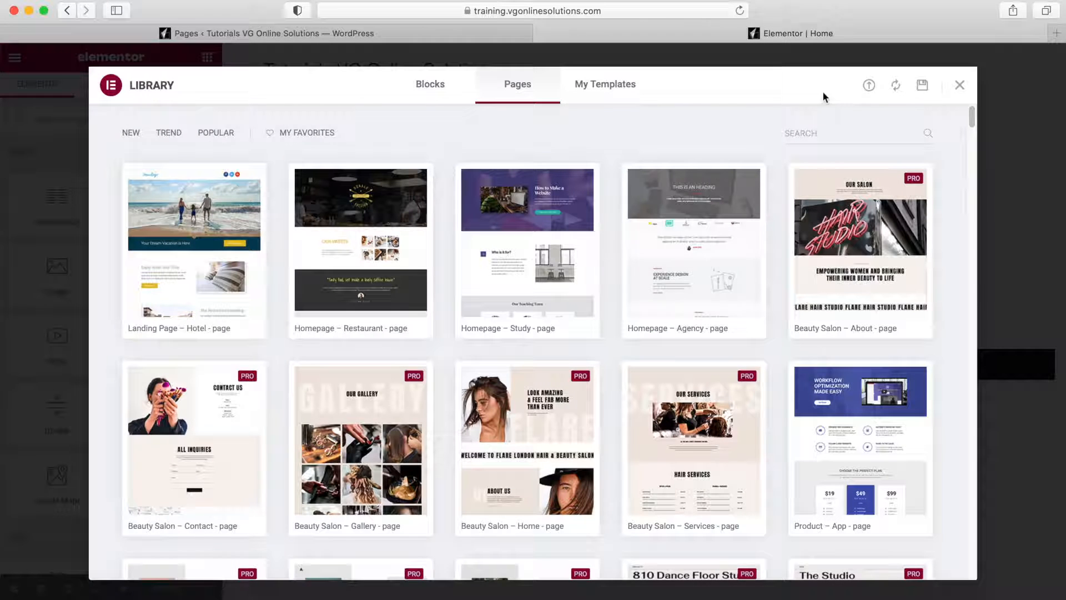
{"action": "left_click", "coordinate": [868, 86]}
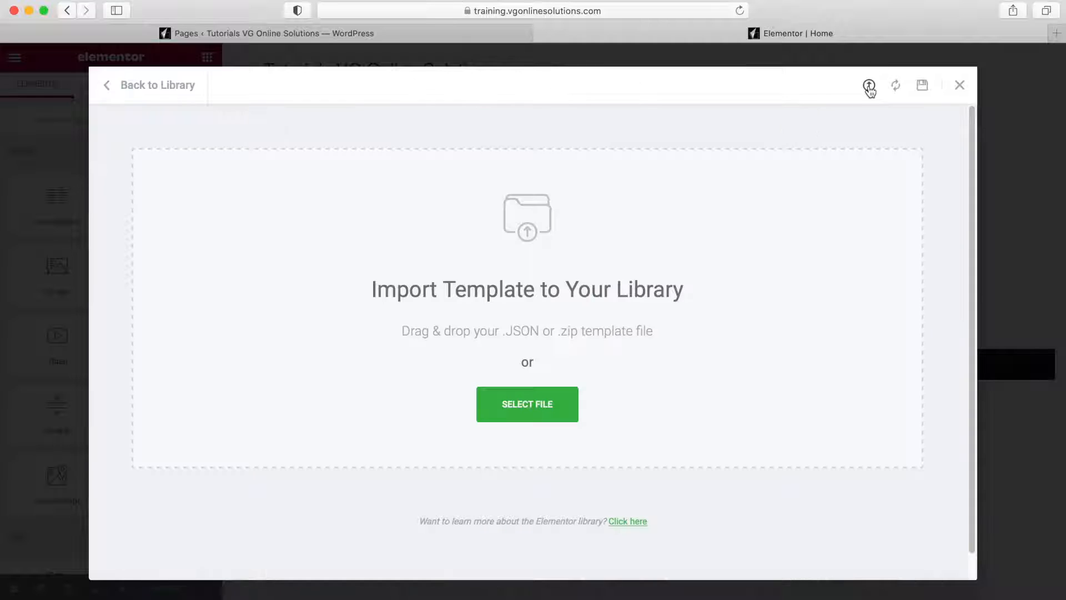
{"action": "left_click", "coordinate": [557, 406]}
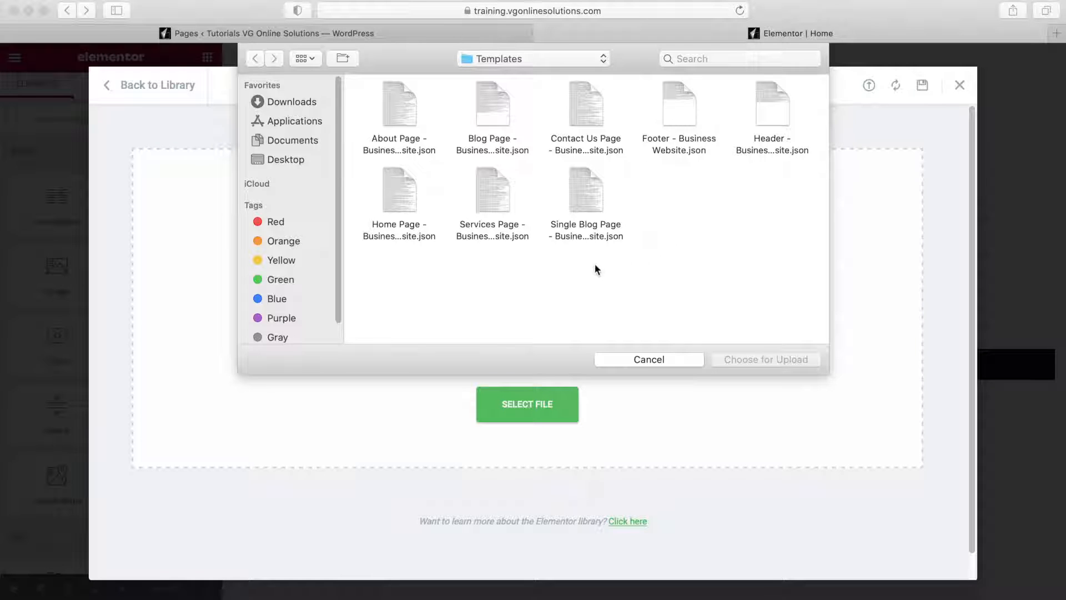
{"action": "left_click", "coordinate": [404, 200]}
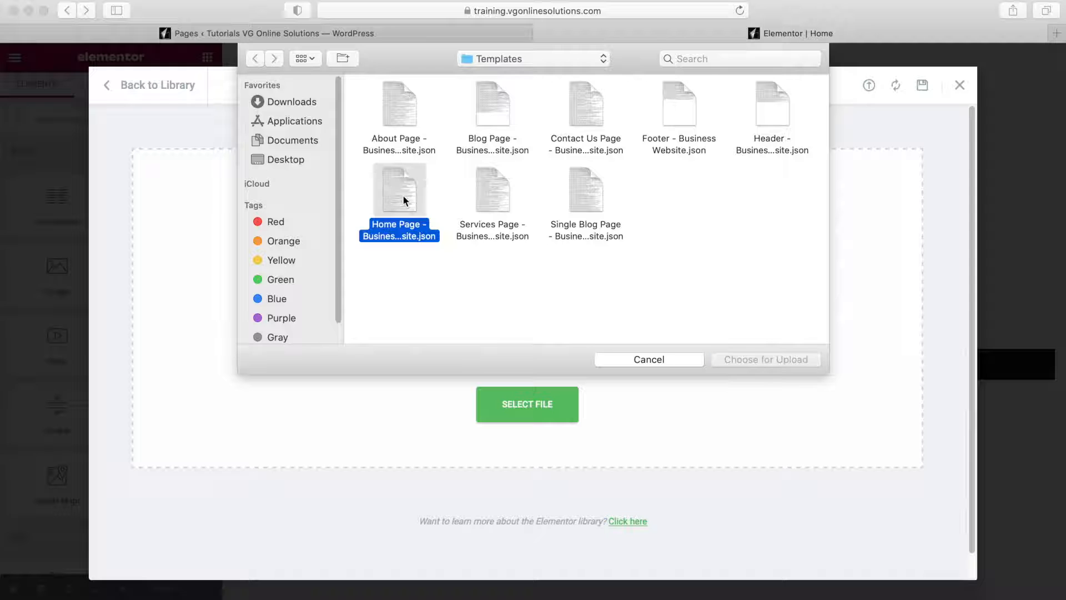
{"action": "left_click", "coordinate": [780, 359]}
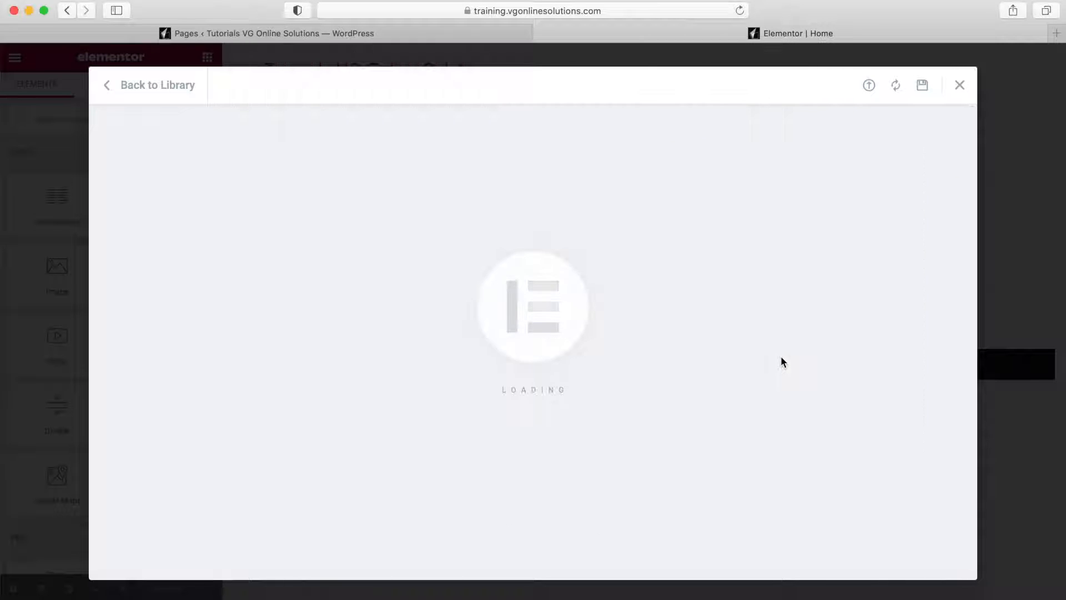
{"action": "left_click", "coordinate": [829, 216]}
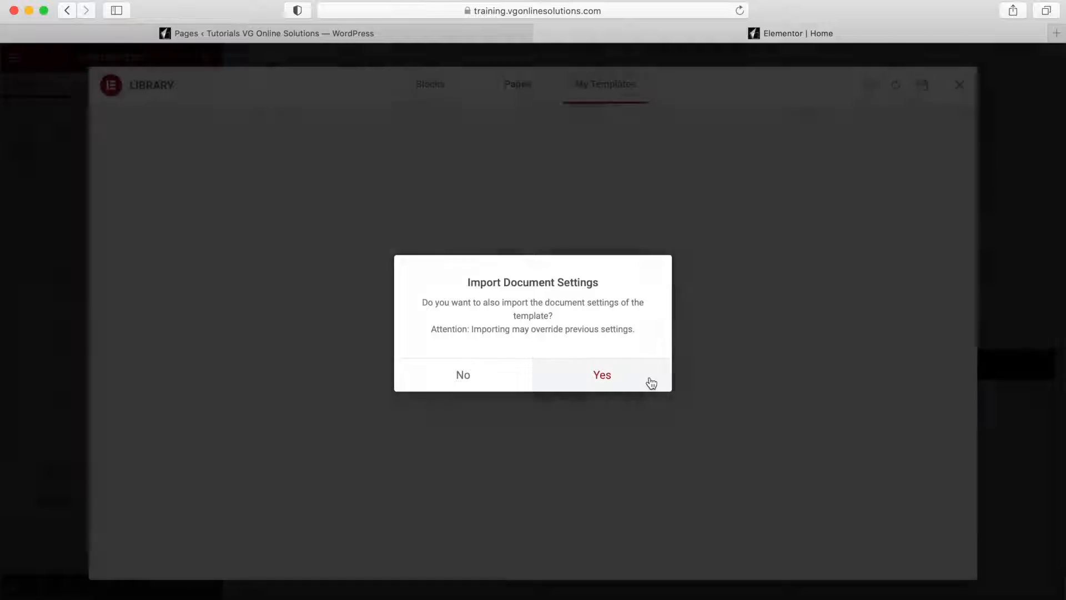
{"action": "left_click", "coordinate": [650, 380]}
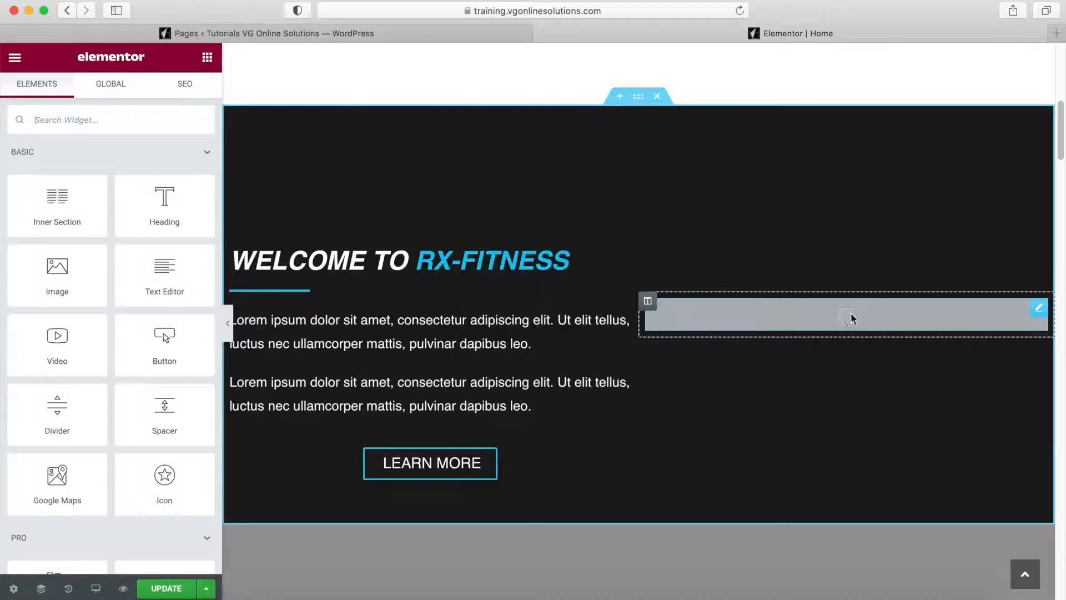
Review the sections of the inserted home page template and compare them with the finished RX-Fitness example home page
{"action": "scroll", "coordinate": [683, 371], "scroll_direction": "down", "scroll_amount": 5}
{"action": "scroll", "coordinate": [675, 400], "scroll_direction": "up", "scroll_amount": 9}
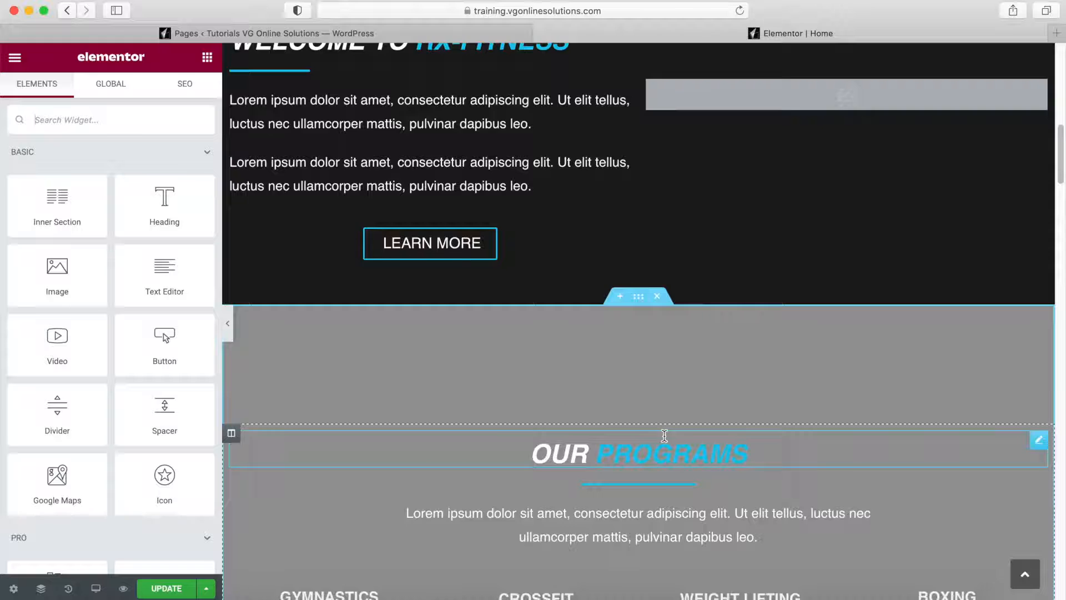
{"action": "scroll", "coordinate": [666, 441], "scroll_direction": "up", "scroll_amount": 7}
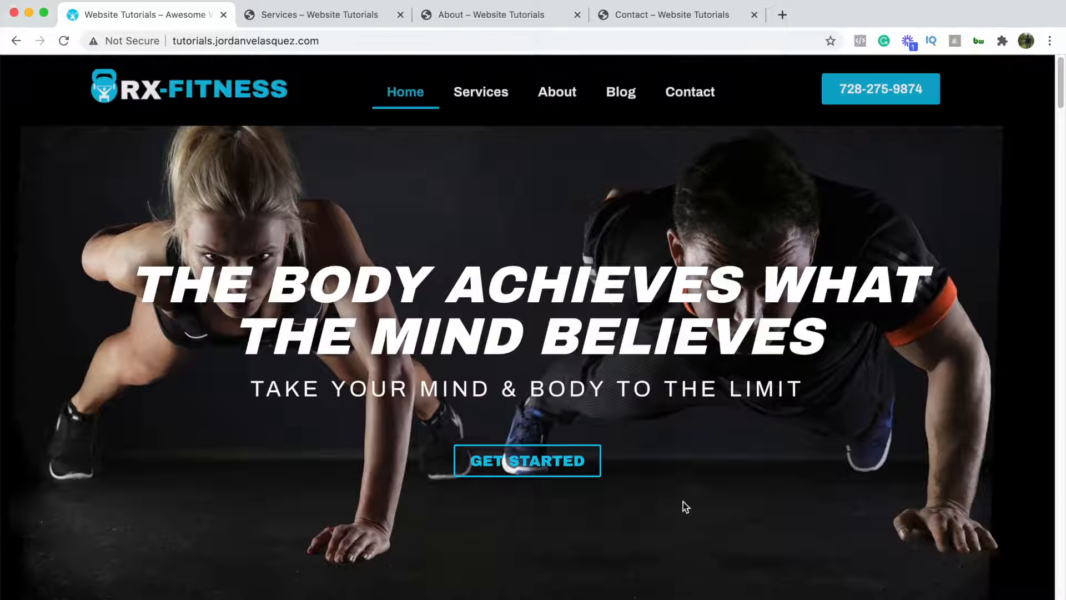
{"action": "scroll", "coordinate": [683, 502], "scroll_direction": "down", "scroll_amount": 10}
{"action": "scroll", "coordinate": [696, 478], "scroll_direction": "up", "scroll_amount": 10}
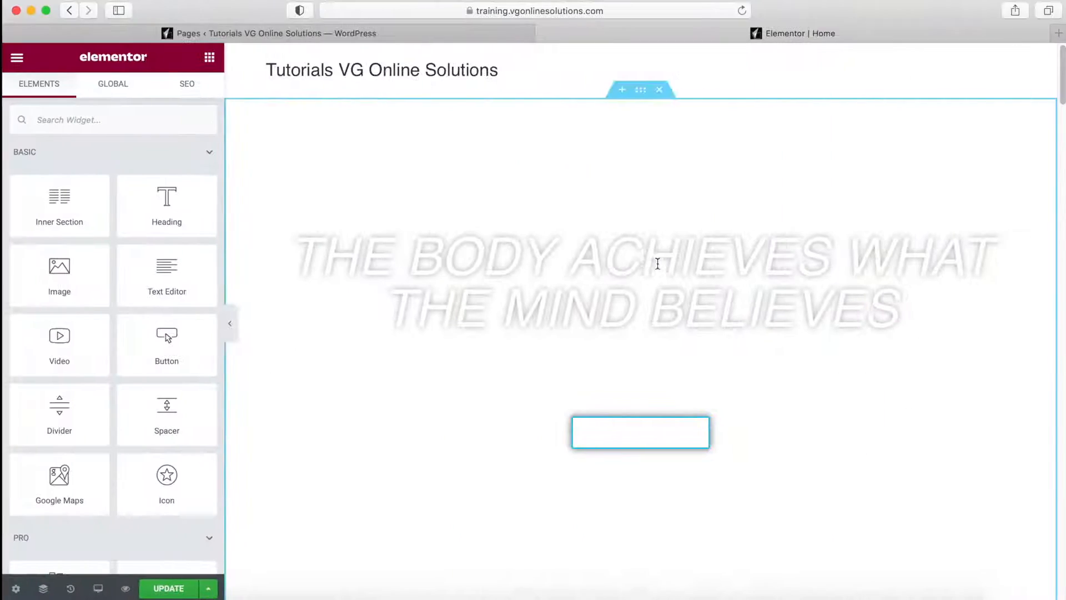
Return to the WordPress dashboard and open the site's Media Library
{"action": "left_click", "coordinate": [371, 38]}
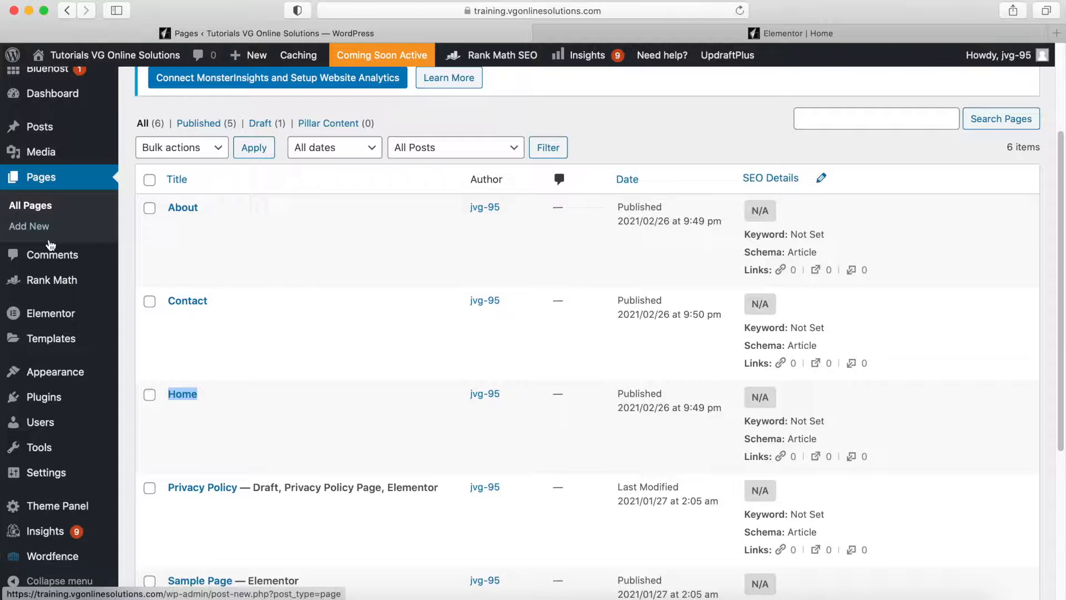
{"action": "scroll", "coordinate": [48, 240], "scroll_direction": "up", "scroll_amount": 2}
{"action": "left_click", "coordinate": [54, 174]}
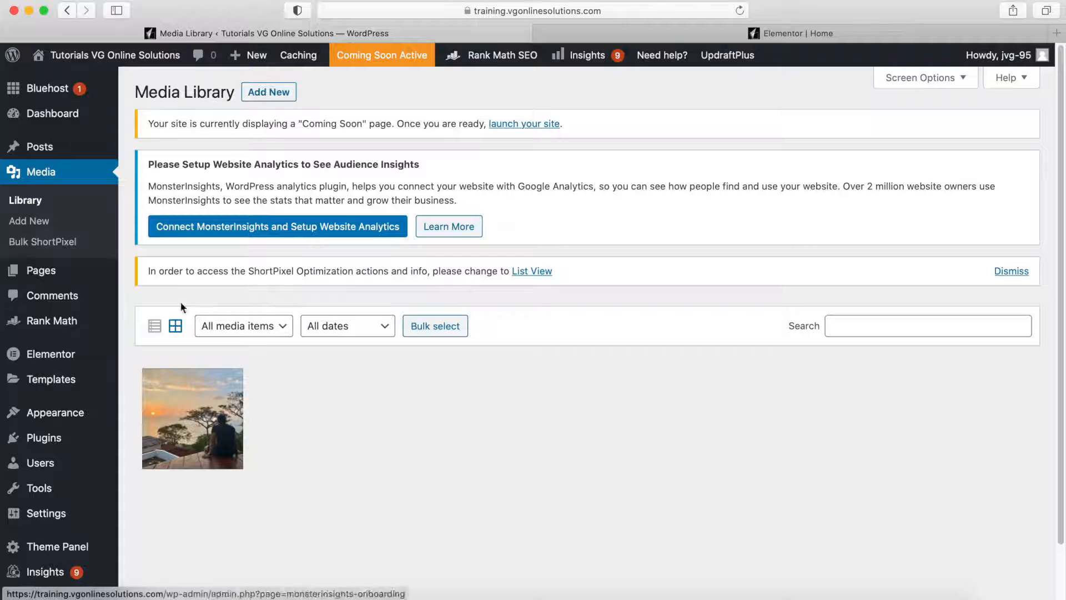
Examine the background image setting in the hero section's style options in the Elementor editor of the Home page
{"action": "left_click", "coordinate": [816, 34]}
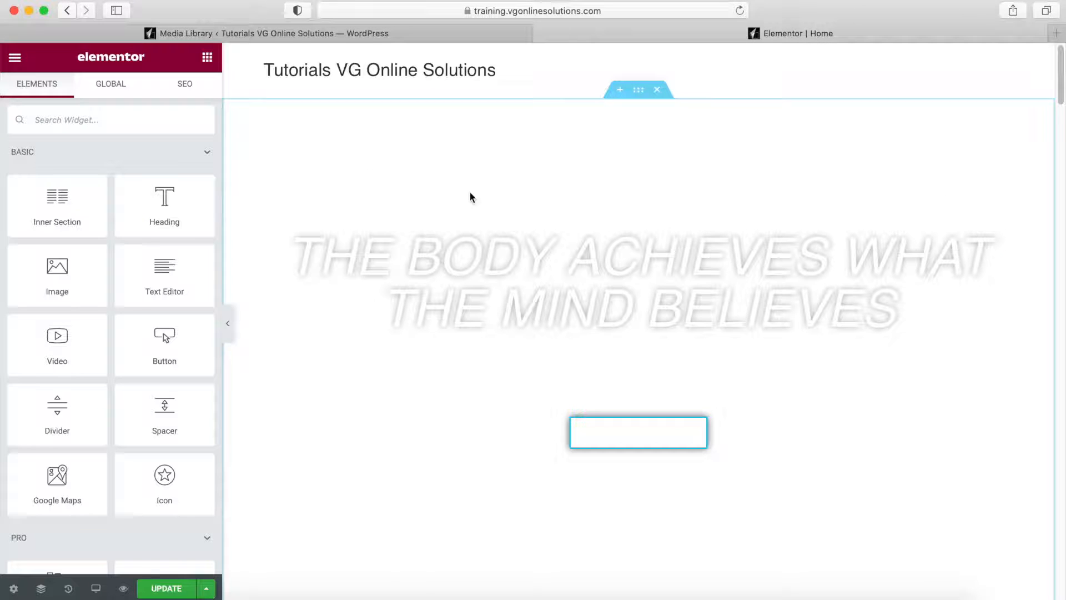
{"action": "left_click", "coordinate": [638, 90]}
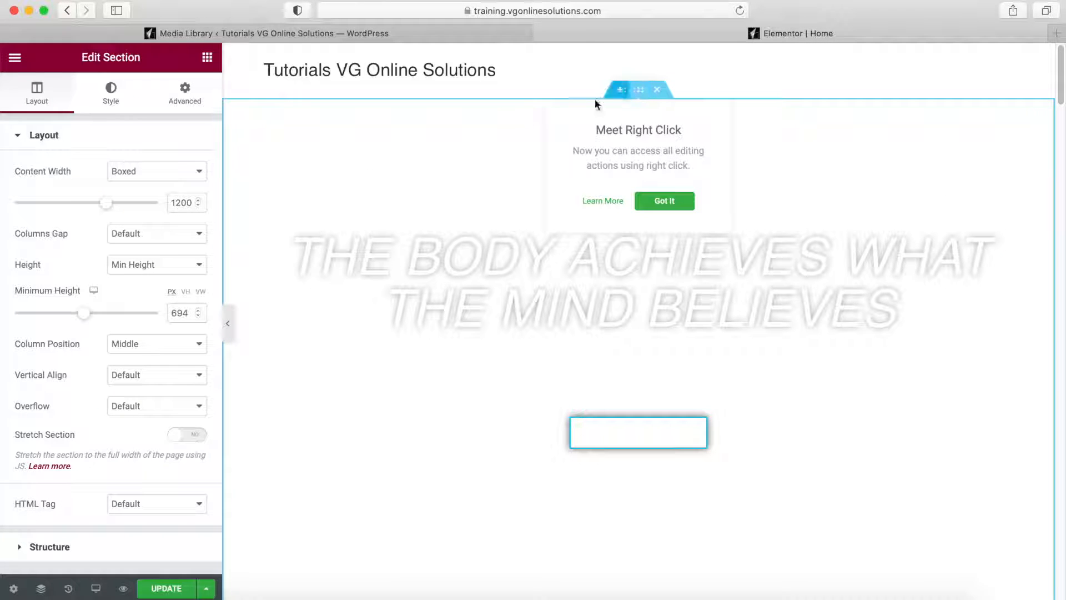
{"action": "left_click", "coordinate": [111, 95]}
{"action": "mouse_move", "coordinate": [114, 341]}
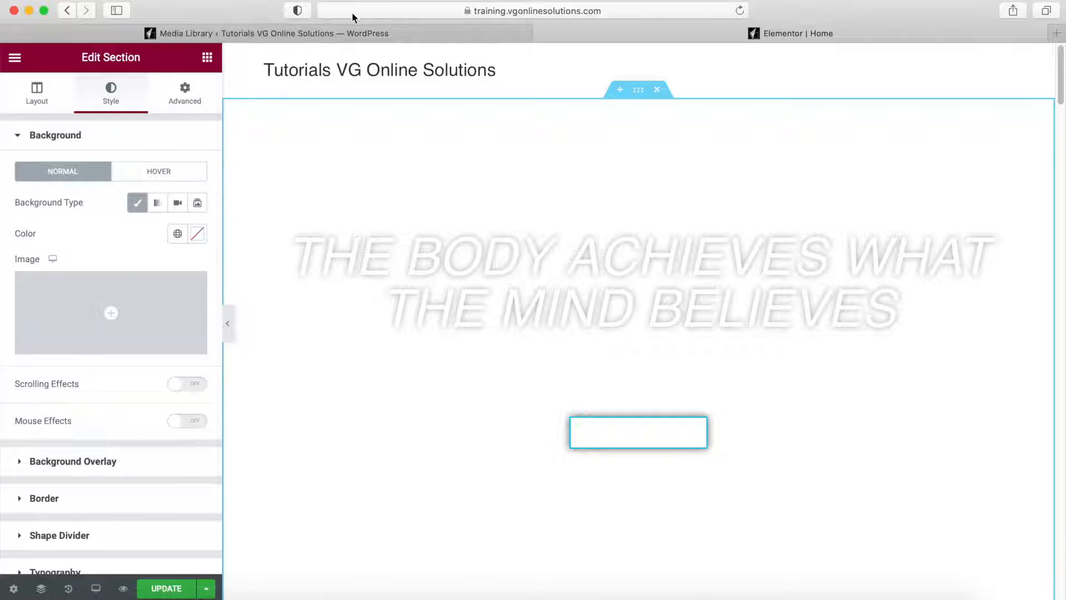
Upload all the images from the RX FITNES folder to the WordPress Media Library
{"action": "left_click", "coordinate": [334, 34]}
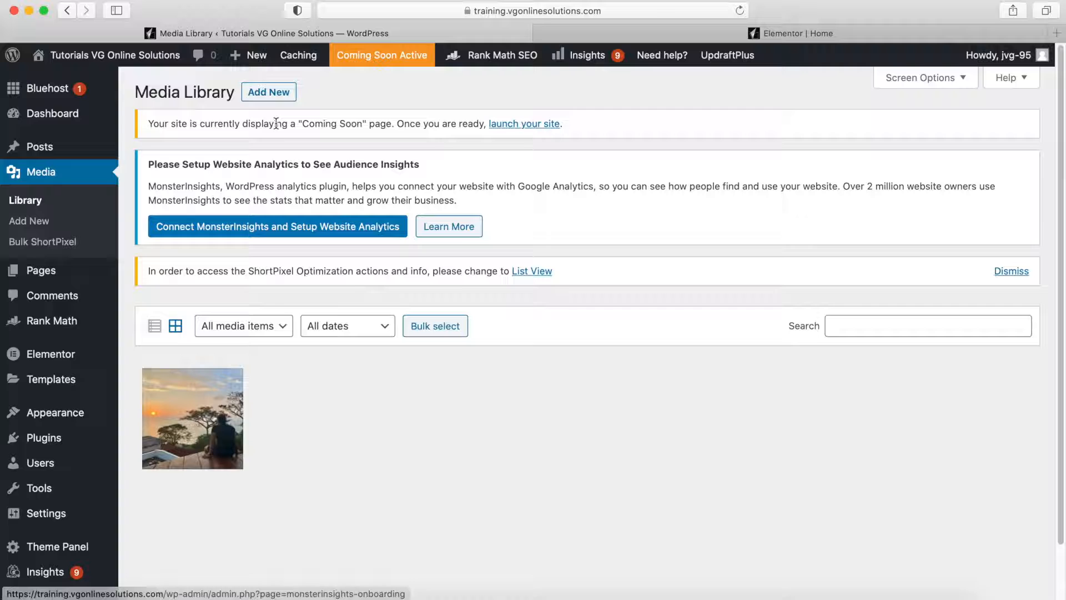
{"action": "left_click", "coordinate": [269, 93]}
{"action": "left_click", "coordinate": [594, 397]}
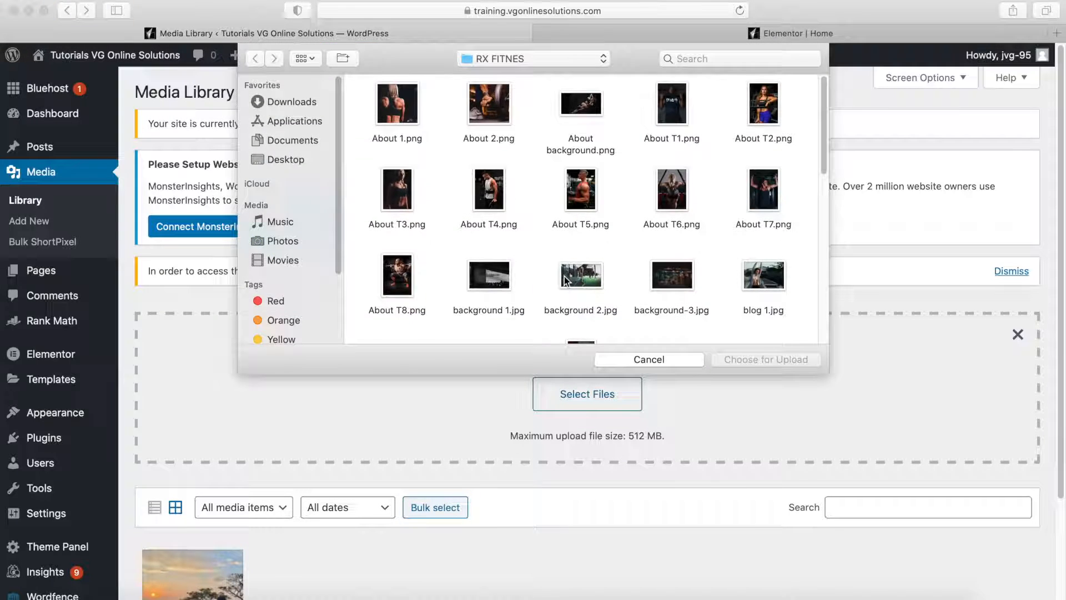
{"action": "scroll", "coordinate": [563, 268], "scroll_direction": "down", "scroll_amount": 10}
{"action": "scroll", "coordinate": [564, 274], "scroll_direction": "down", "scroll_amount": 3}
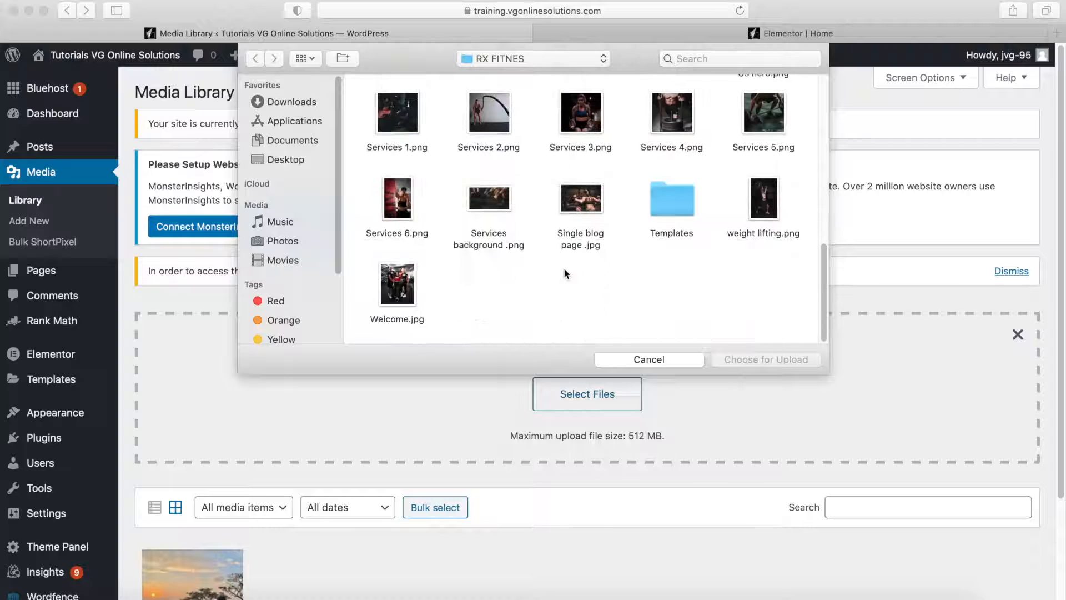
{"action": "left_click_drag", "start_coordinate": [806, 331], "coordinate": [383, 106]}
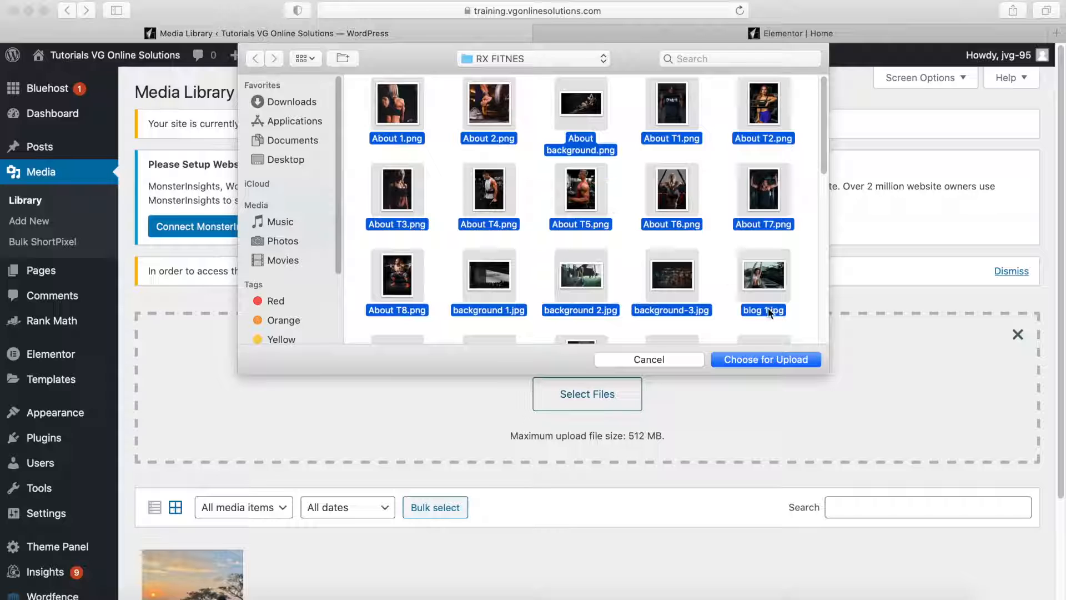
{"action": "left_click", "coordinate": [769, 358]}
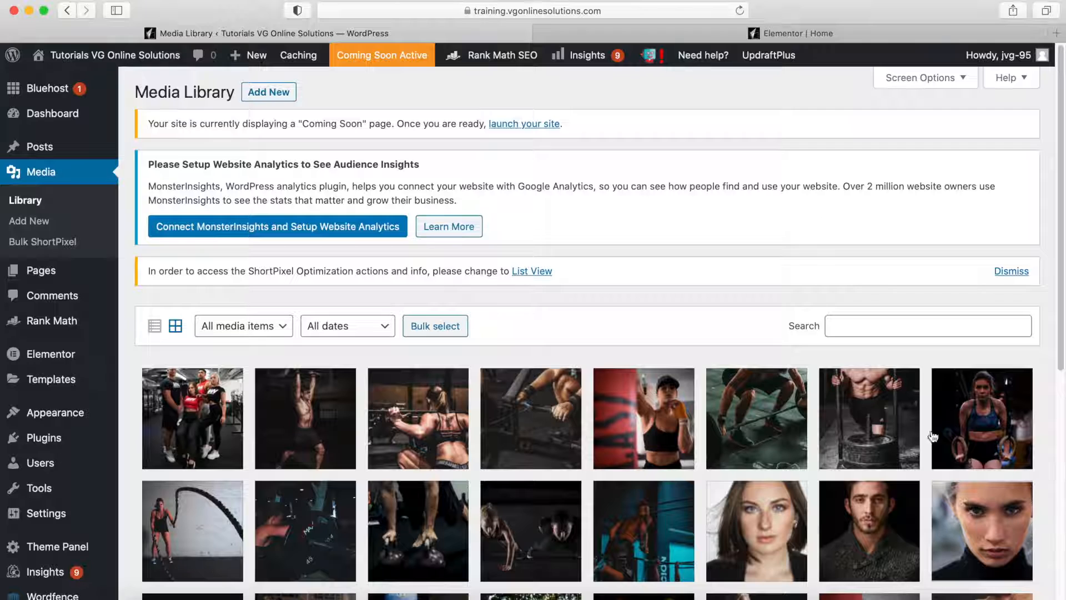
Set the photo of the two athletes doing push-ups as the background image of the Home page's hero section
{"action": "left_click", "coordinate": [809, 35]}
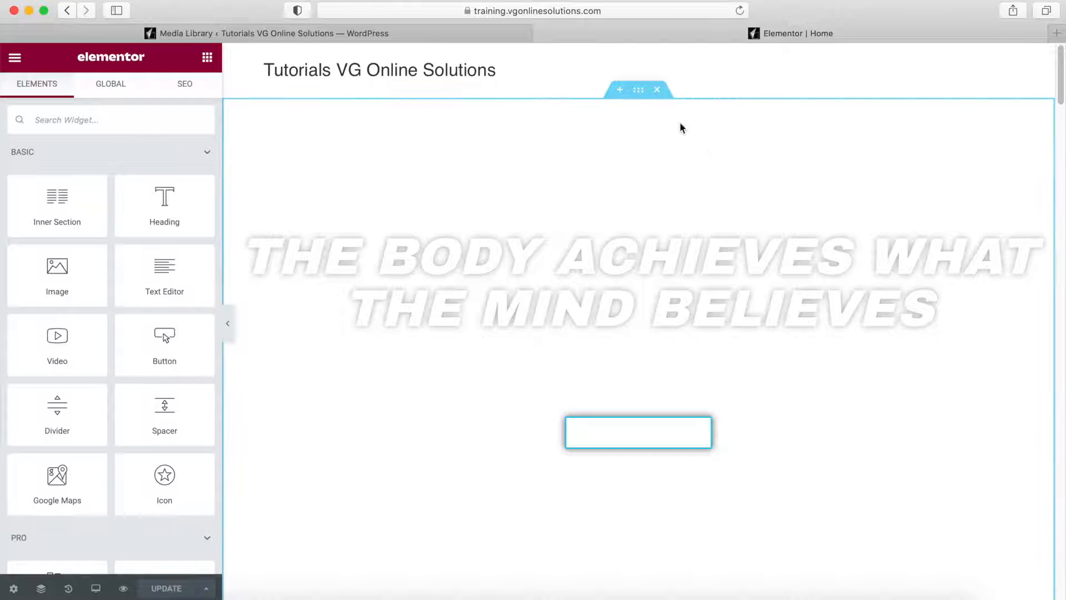
{"action": "left_click", "coordinate": [639, 91]}
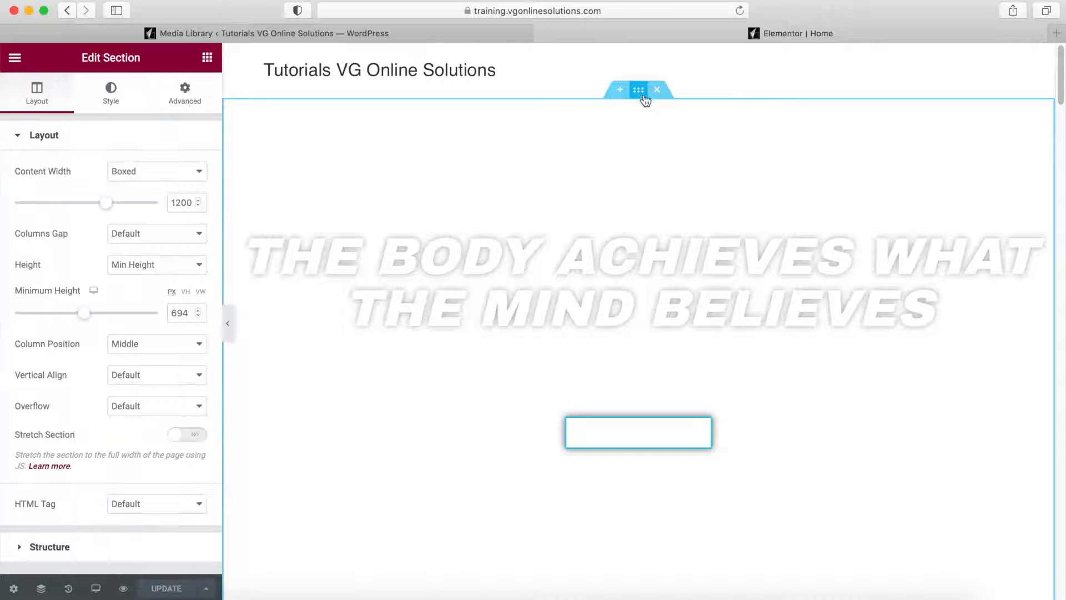
{"action": "left_click", "coordinate": [113, 94]}
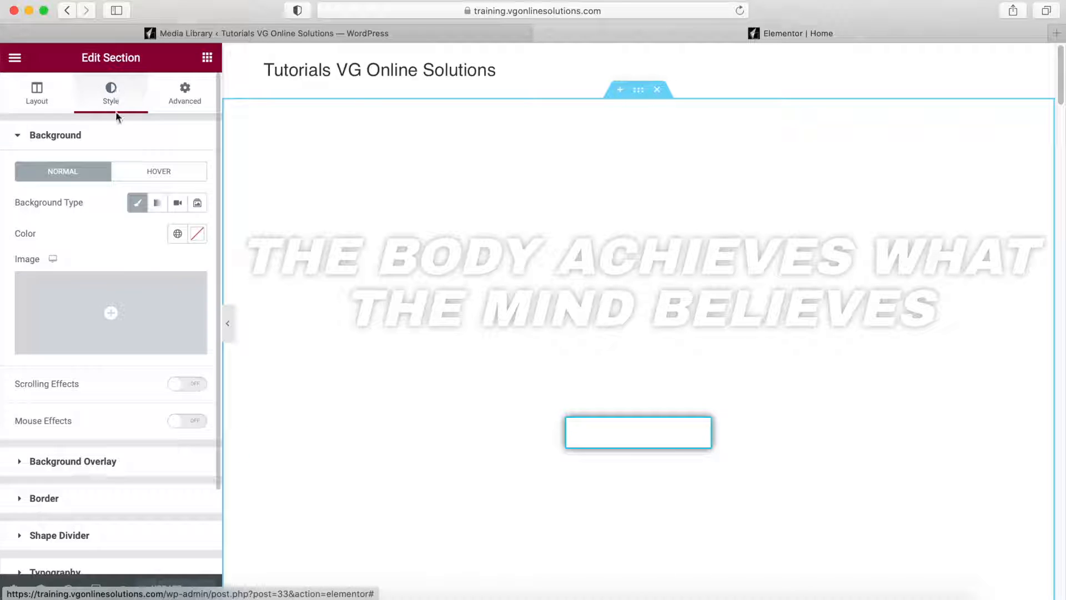
{"action": "left_click", "coordinate": [119, 344]}
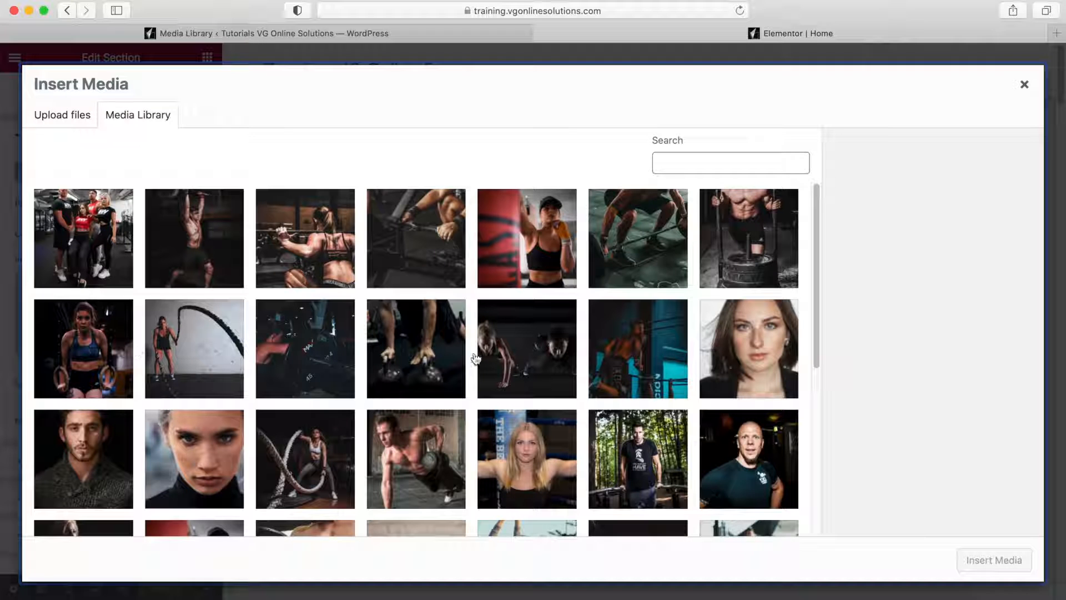
{"action": "left_click", "coordinate": [509, 344]}
{"action": "left_click", "coordinate": [996, 560]}
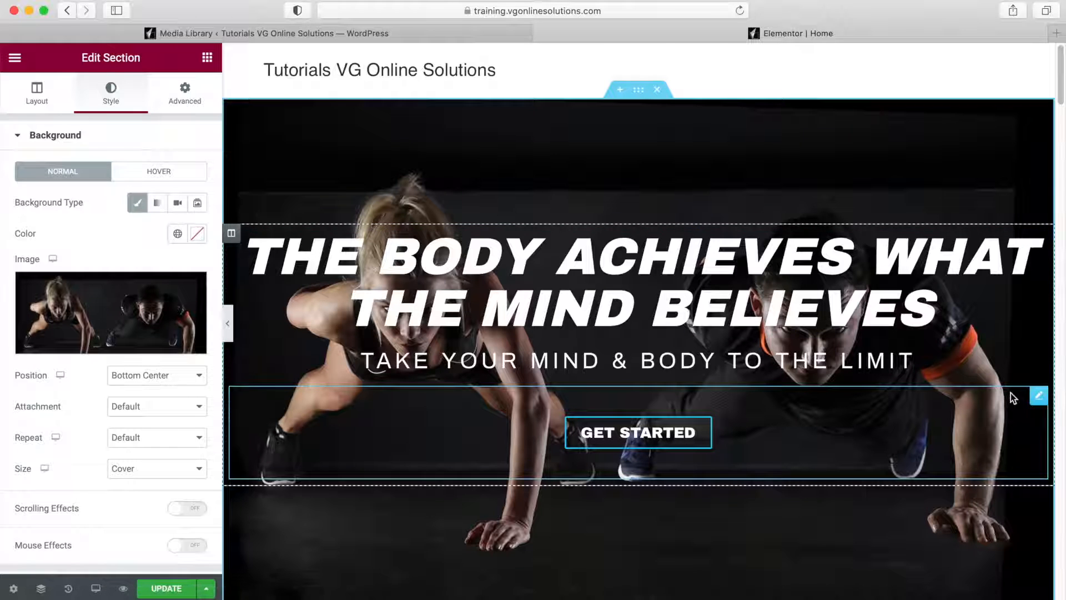
Set the normal text color of the hero section's Get Started button to #0FC7ED
{"action": "left_click", "coordinate": [1038, 395]}
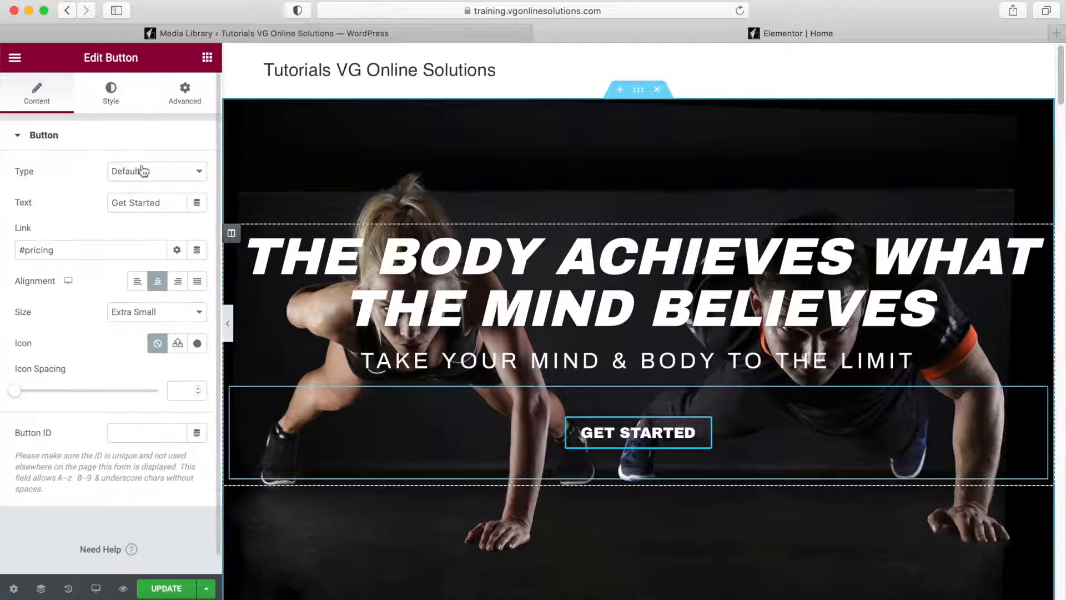
{"action": "left_click", "coordinate": [111, 95]}
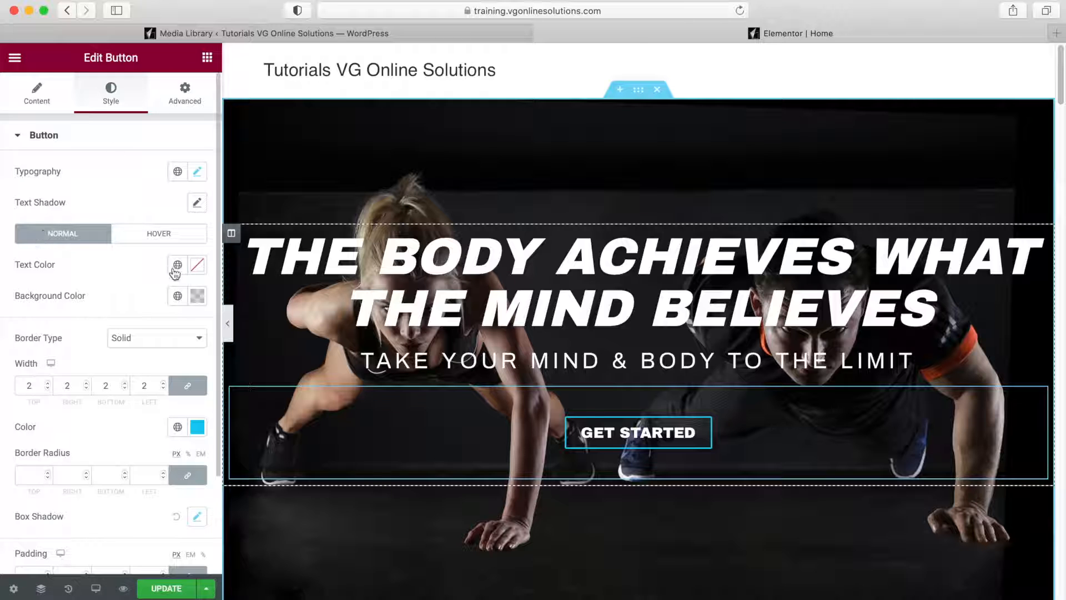
{"action": "left_click", "coordinate": [197, 265]}
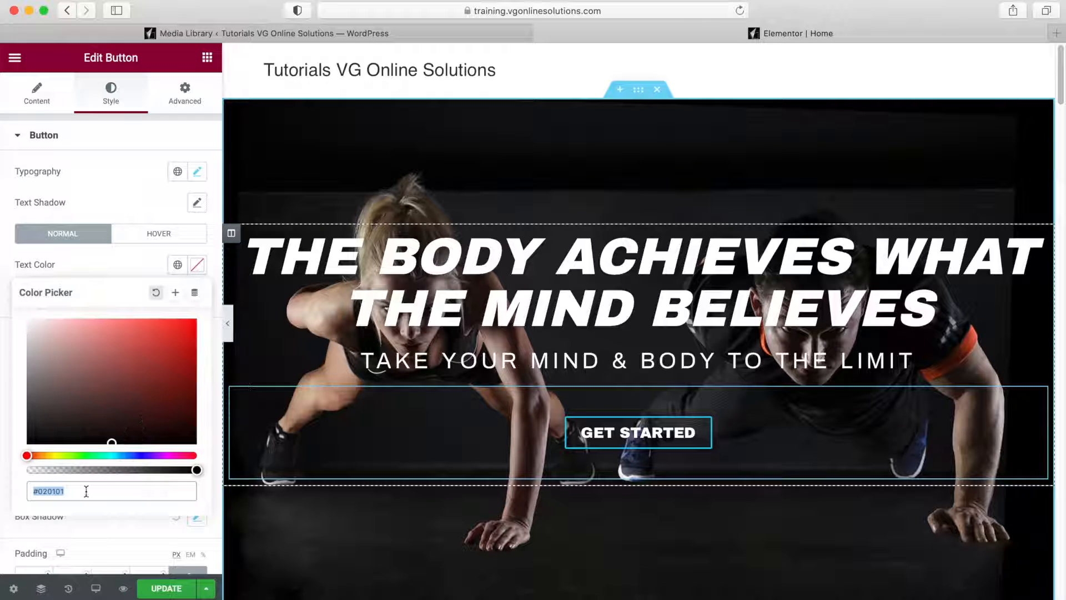
{"action": "type", "text": "#0FC7ED"}
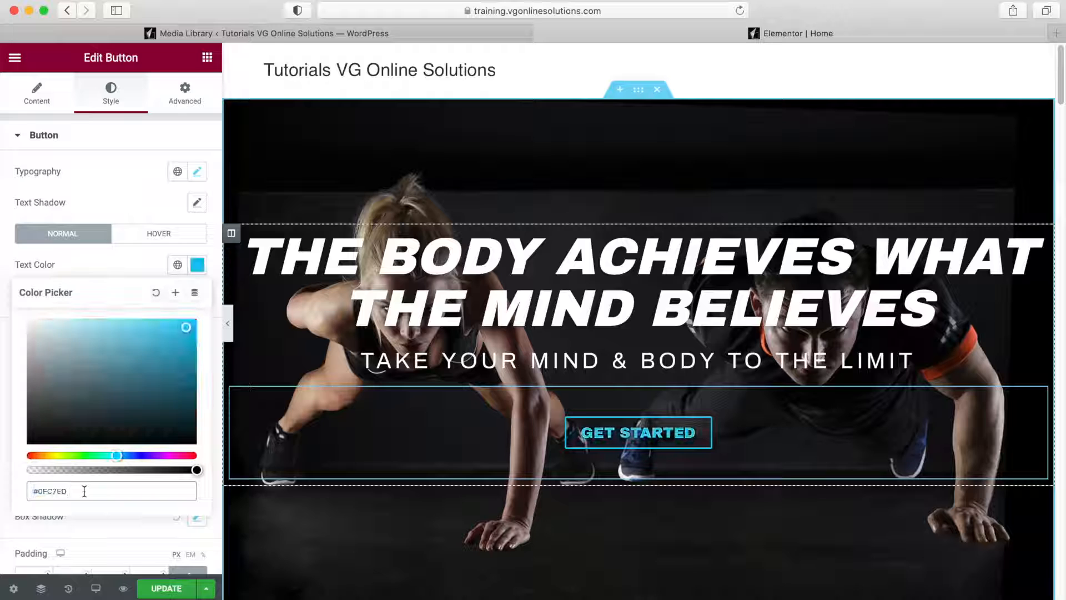
{"action": "left_click", "coordinate": [112, 250]}
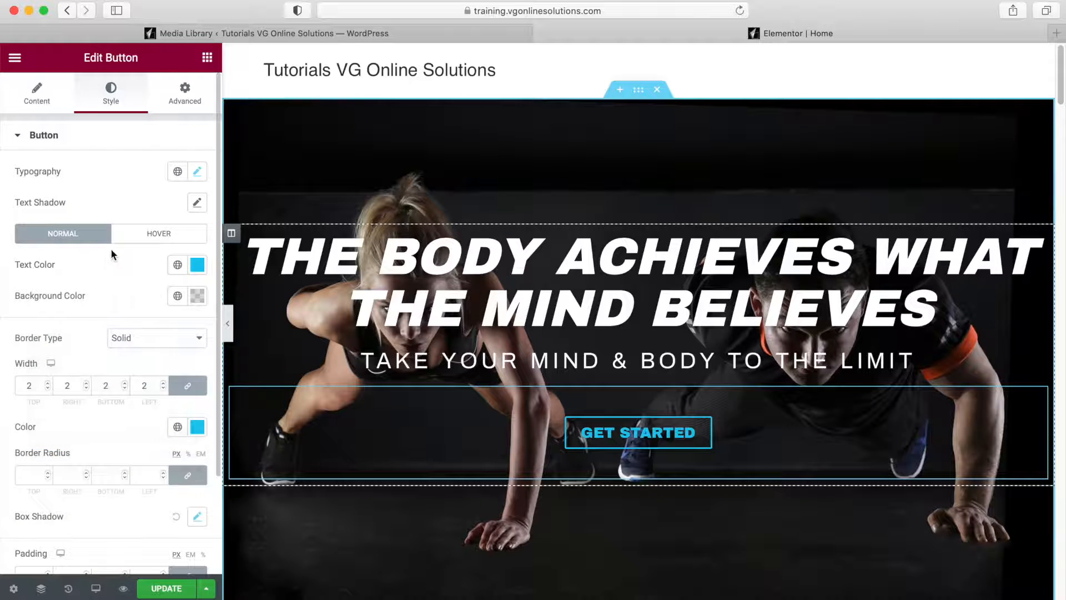
Set the Get Started button's hover text color to white, #FFFFFF
{"action": "left_click", "coordinate": [150, 238]}
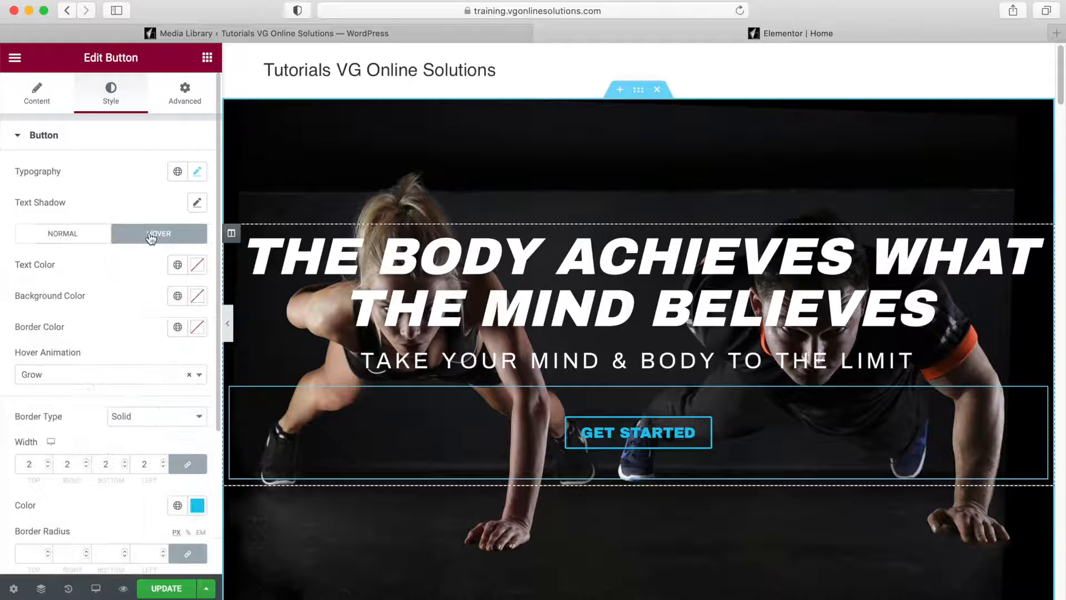
{"action": "left_click", "coordinate": [197, 265]}
{"action": "left_click", "coordinate": [52, 341]}
{"action": "left_click", "coordinate": [42, 328]}
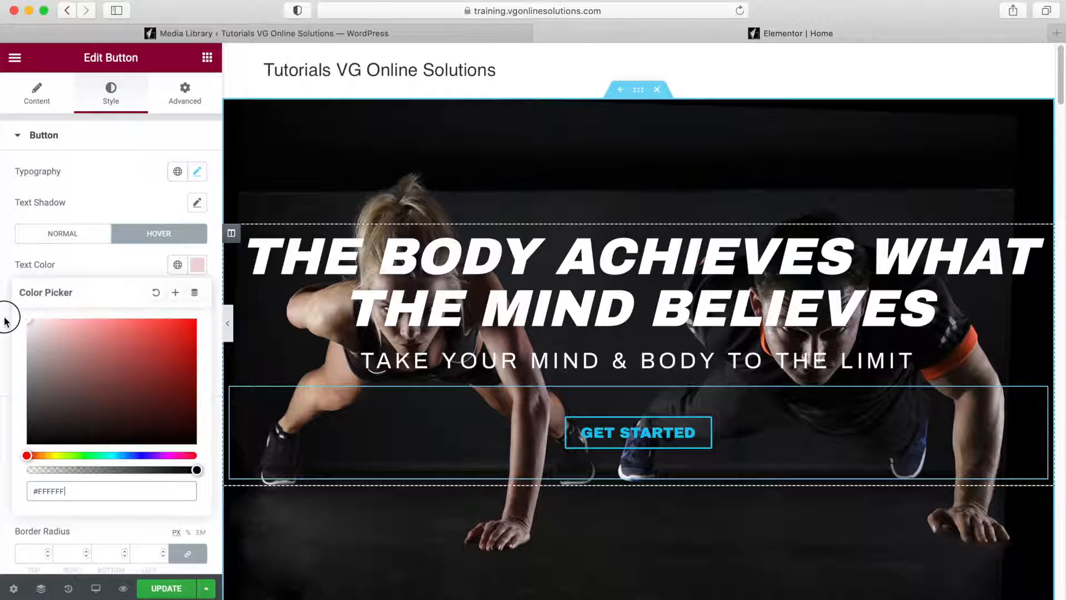
{"action": "left_click", "coordinate": [132, 263]}
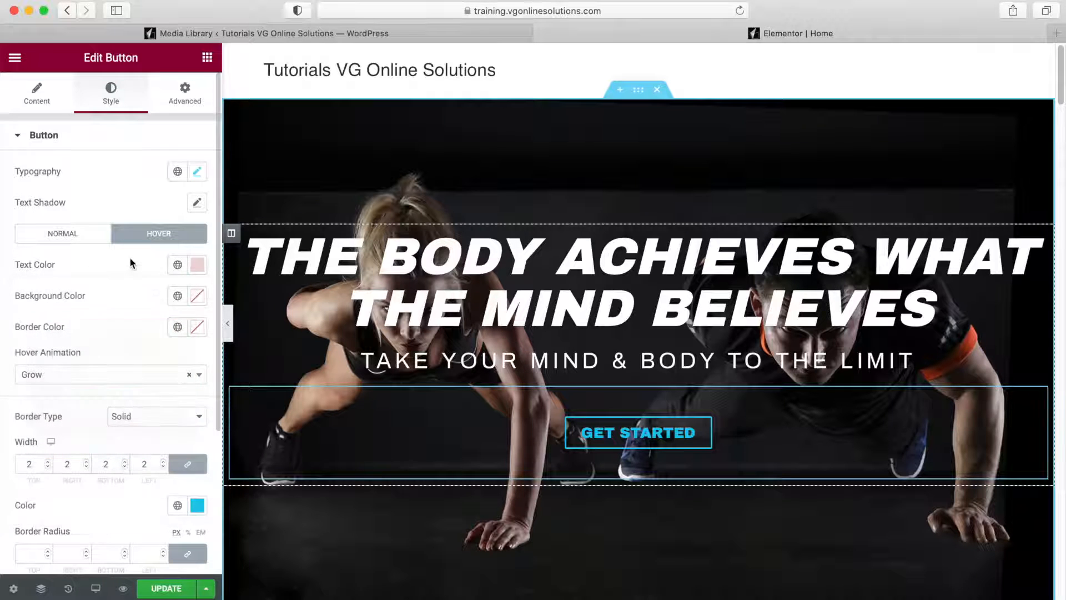
Set the Get Started button's hover background color to #0FC7ED and update the page
{"action": "left_click", "coordinate": [197, 296]}
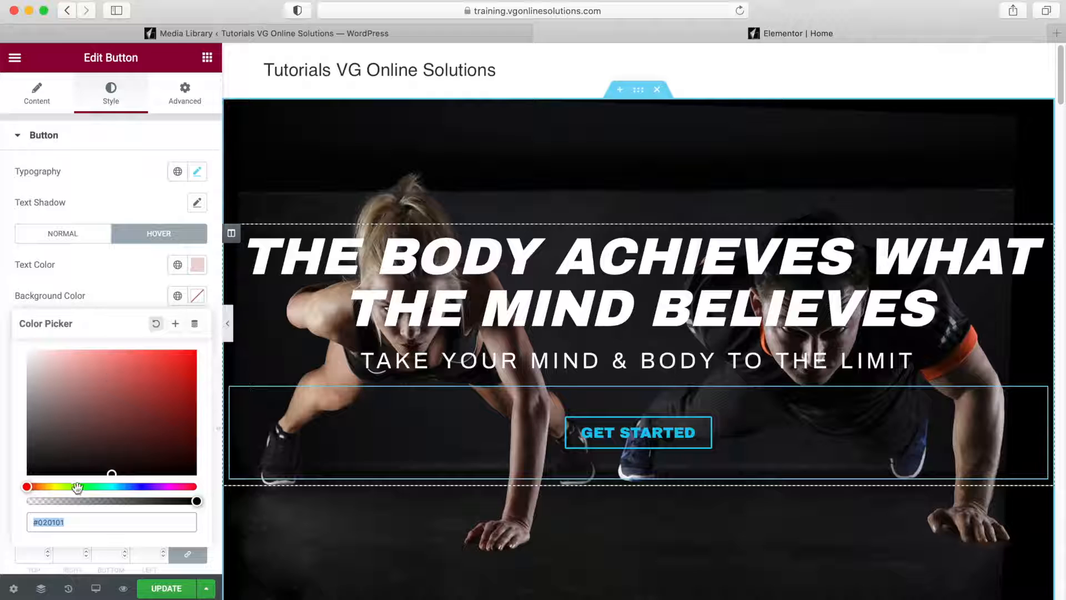
{"action": "triple_click", "coordinate": [70, 523]}
{"action": "type", "text": "#0FC7ED"}
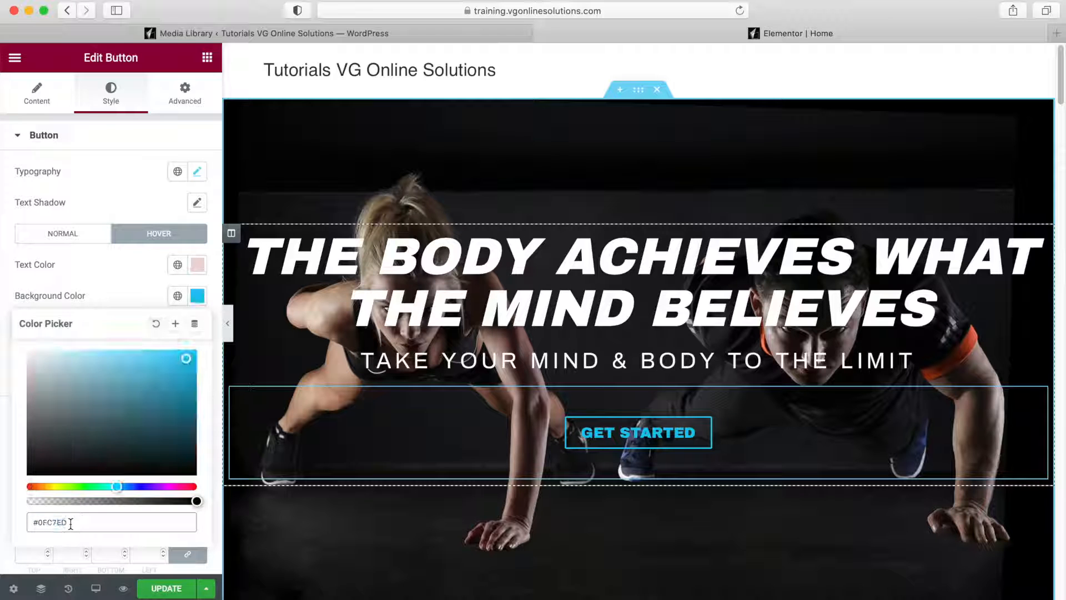
{"action": "left_click", "coordinate": [111, 258]}
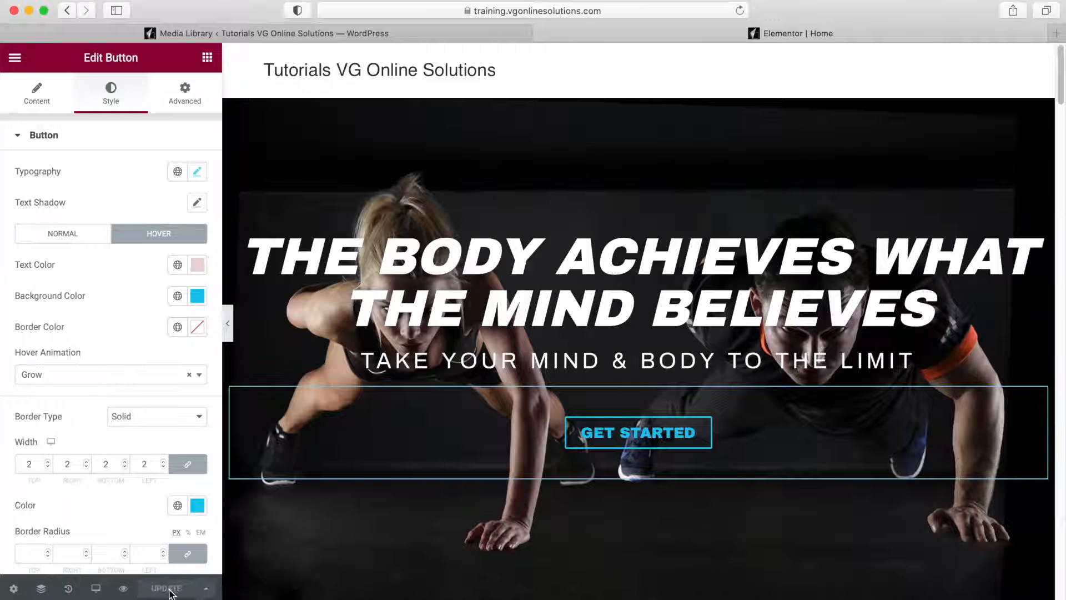
Insert the group photo of four people in a gym into the image placeholder of the Welcome to RX-Fitness section
{"action": "scroll", "coordinate": [643, 430], "scroll_direction": "down", "scroll_amount": 3}
{"action": "scroll", "coordinate": [639, 425], "scroll_direction": "down", "scroll_amount": 7}
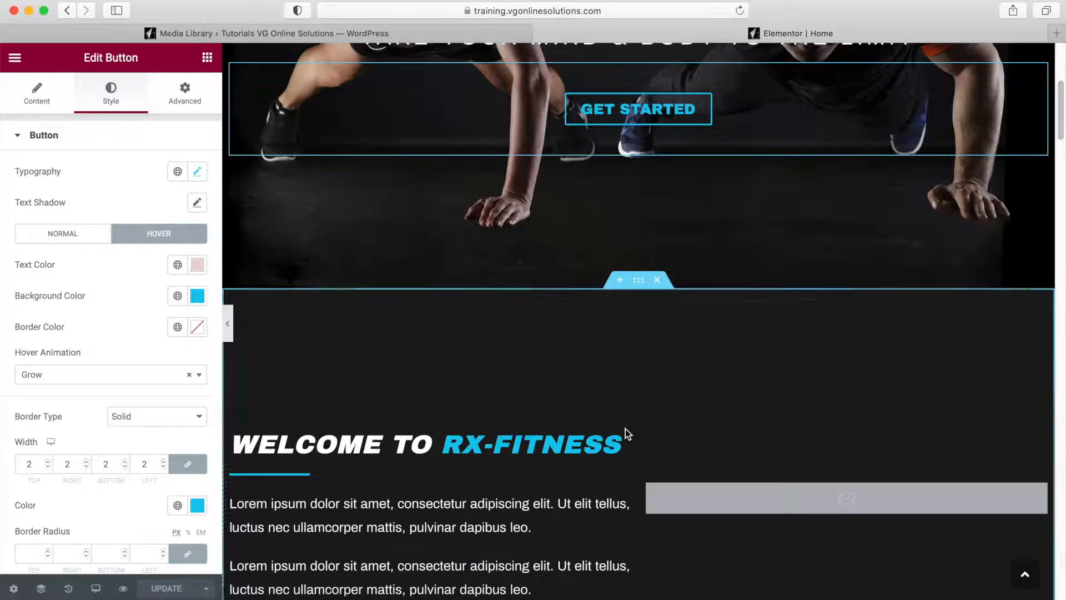
{"action": "scroll", "coordinate": [764, 424], "scroll_direction": "down", "scroll_amount": 3}
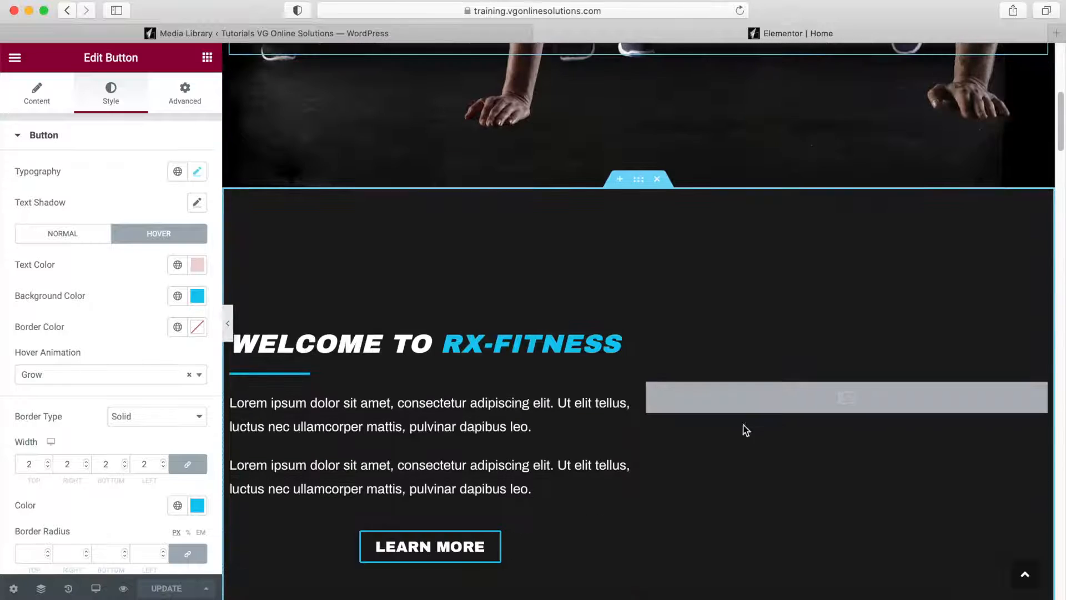
{"action": "scroll", "coordinate": [611, 333], "scroll_direction": "down", "scroll_amount": 9}
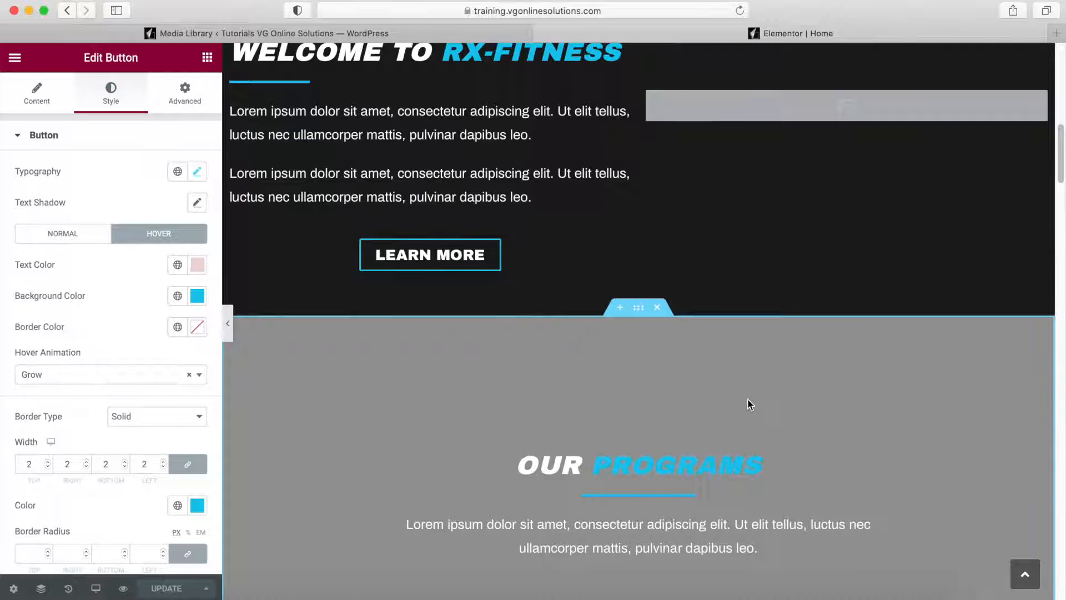
{"action": "scroll", "coordinate": [748, 402], "scroll_direction": "down", "scroll_amount": 1}
{"action": "scroll", "coordinate": [738, 410], "scroll_direction": "up", "scroll_amount": 8}
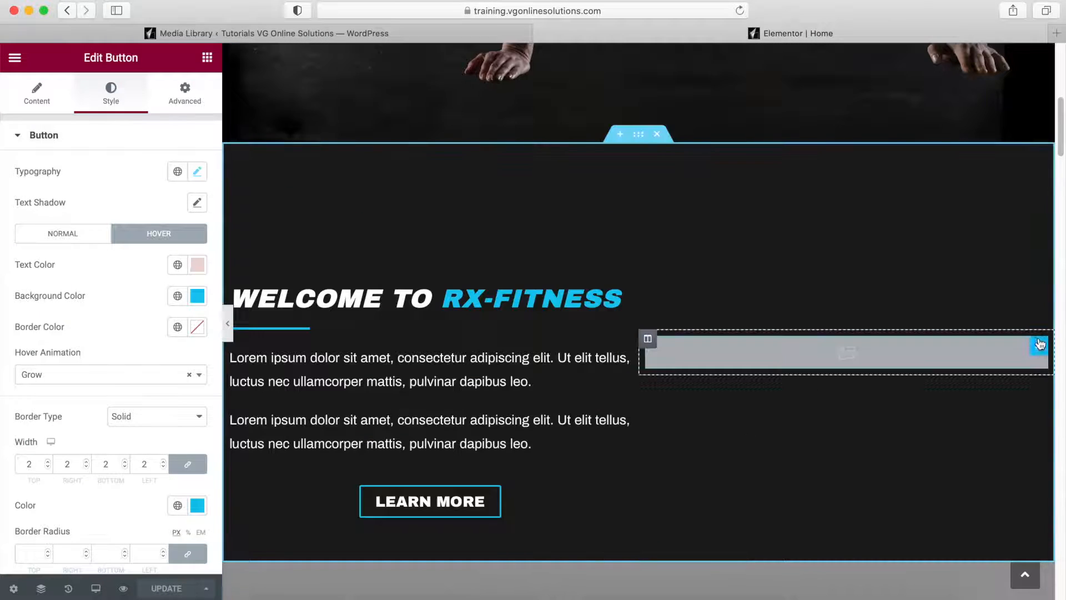
{"action": "left_click", "coordinate": [917, 358]}
{"action": "left_click", "coordinate": [144, 257]}
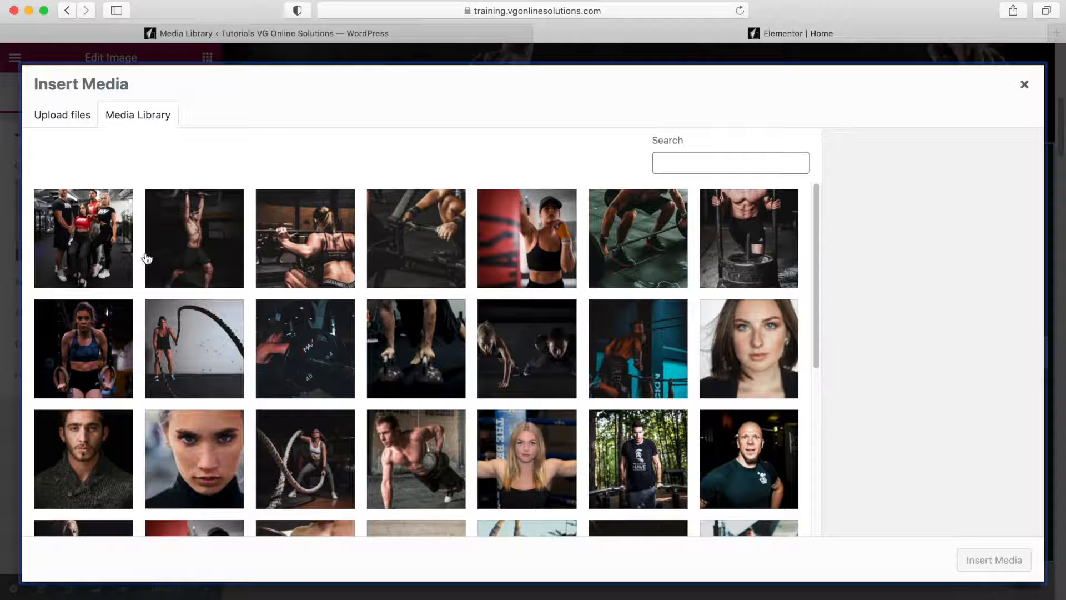
{"action": "left_click", "coordinate": [119, 255]}
{"action": "left_click", "coordinate": [999, 557]}
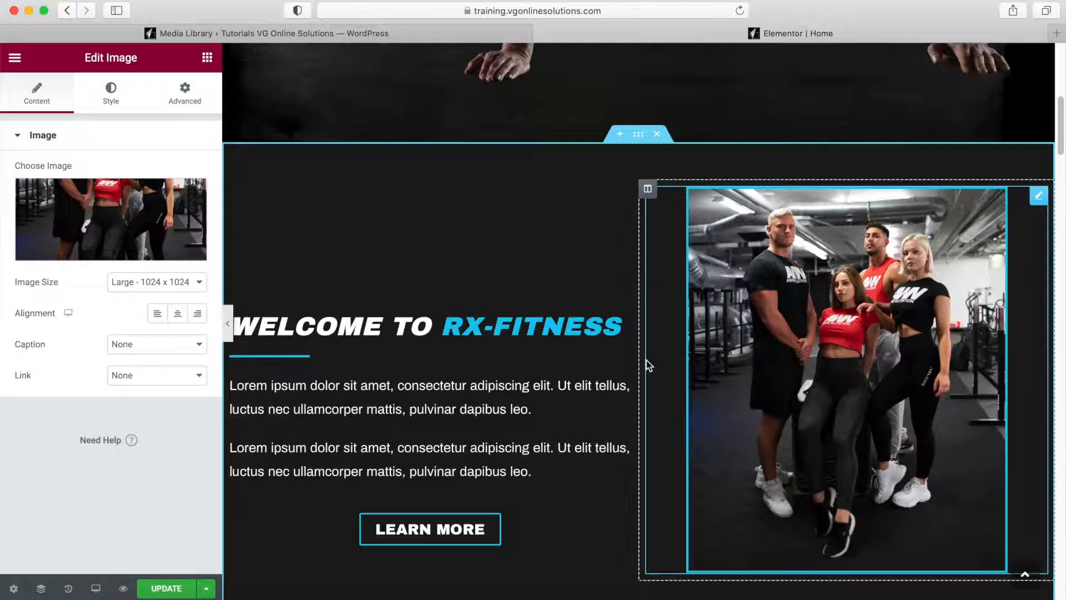
Check the Our Programs section on the reference site and insert gymnastic.png as the image of the Gymnastics box
{"action": "scroll", "coordinate": [673, 361], "scroll_direction": "down", "scroll_amount": 8}
{"action": "scroll", "coordinate": [653, 369], "scroll_direction": "down", "scroll_amount": 4}
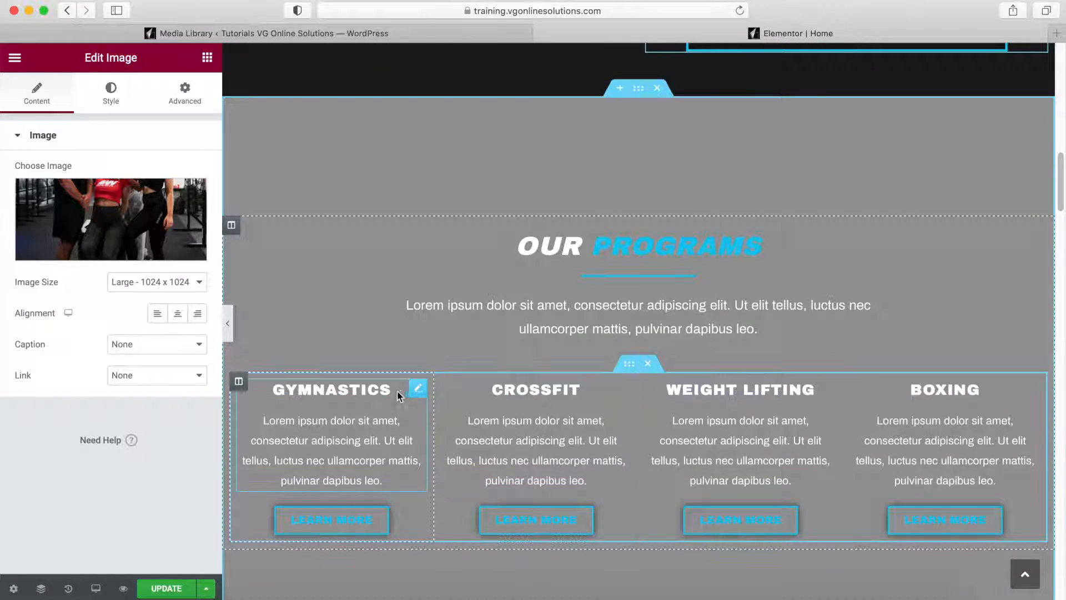
{"action": "left_click", "coordinate": [420, 390]}
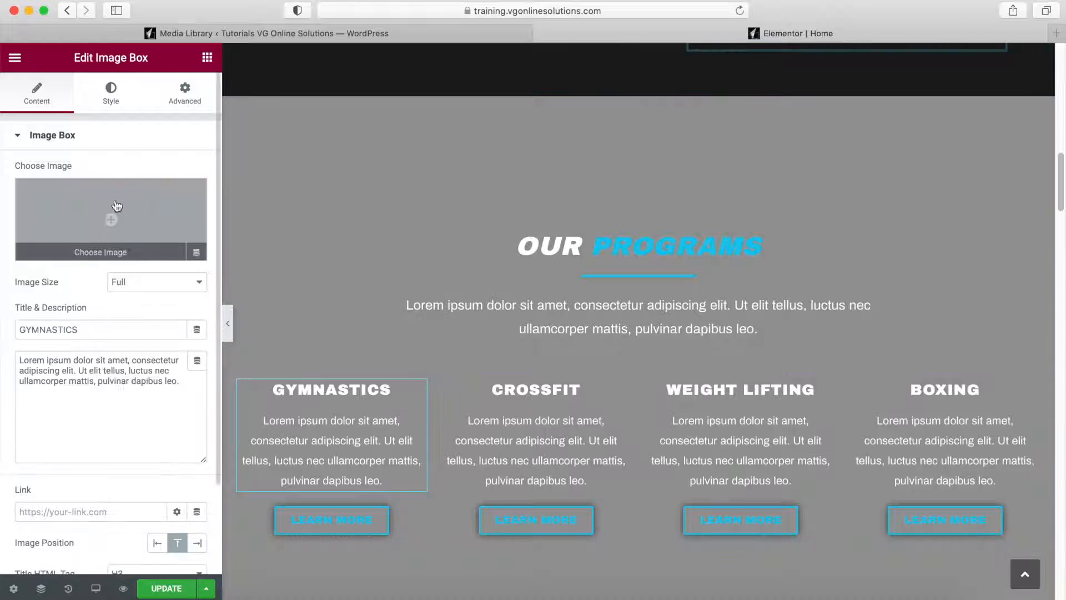
{"action": "left_click", "coordinate": [112, 249]}
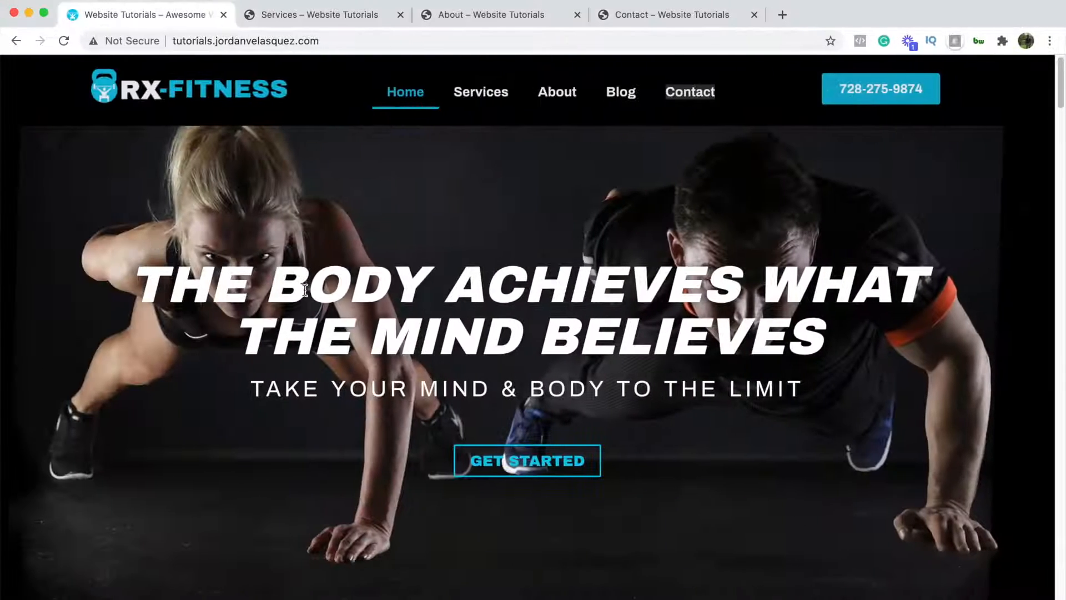
{"action": "scroll", "coordinate": [305, 290], "scroll_direction": "down", "scroll_amount": 10}
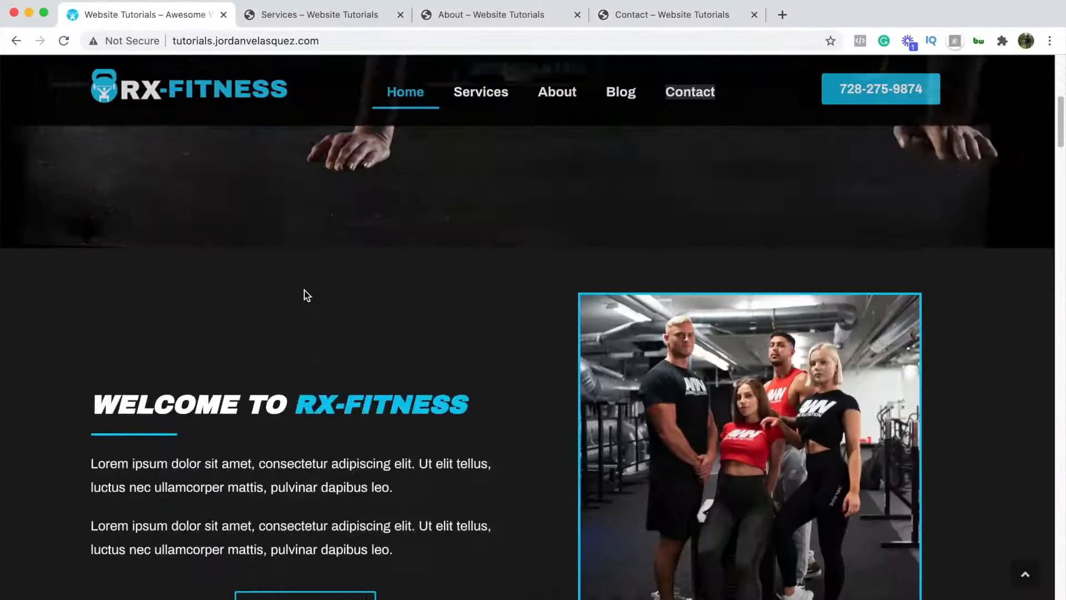
{"action": "scroll", "coordinate": [304, 291], "scroll_direction": "down", "scroll_amount": 3}
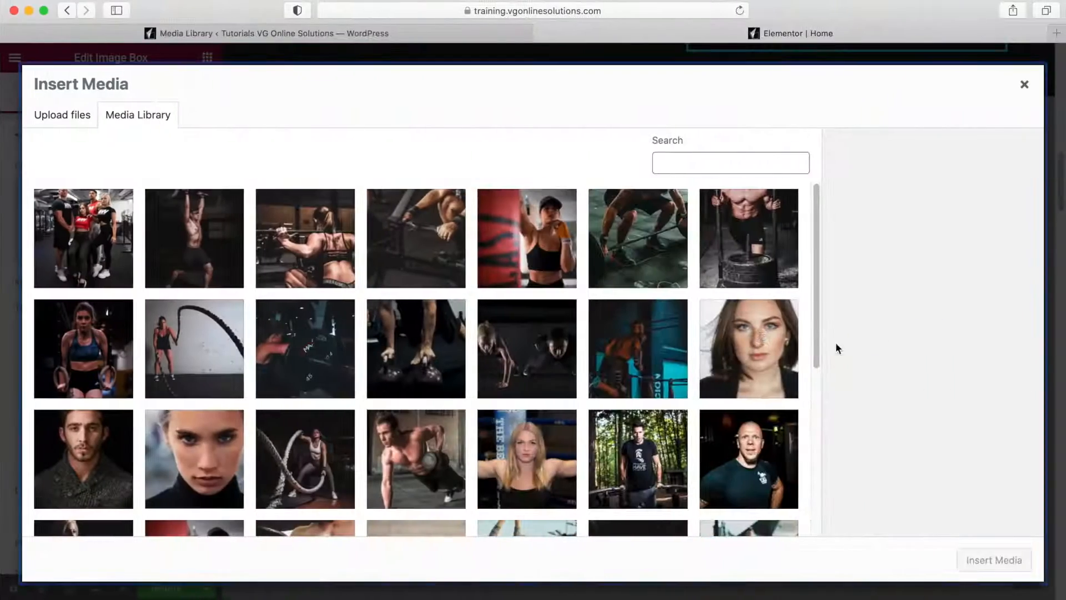
{"action": "left_click", "coordinate": [708, 355]}
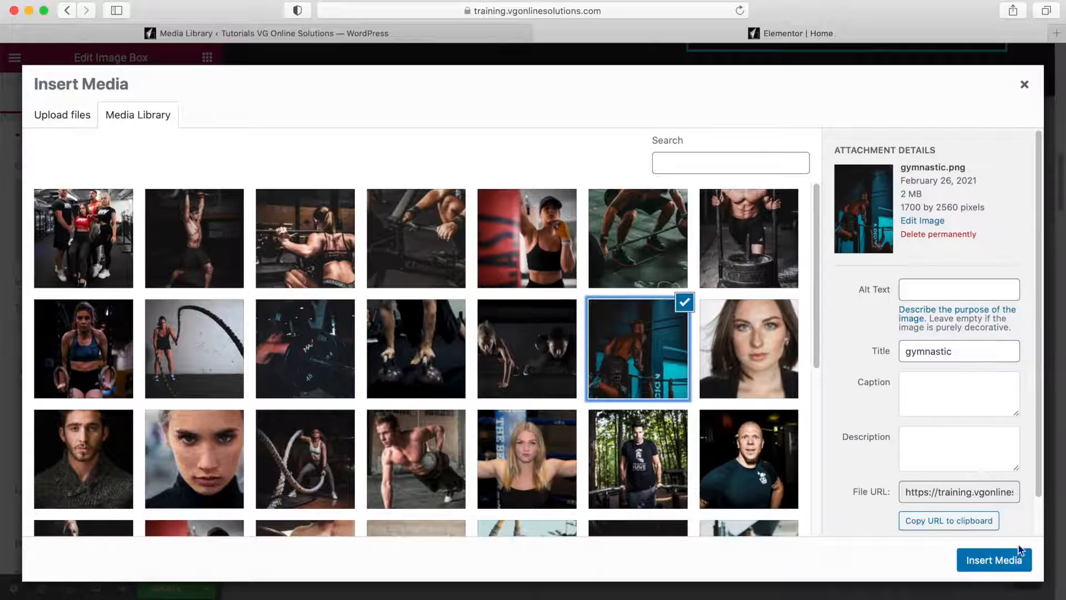
{"action": "left_click", "coordinate": [994, 559]}
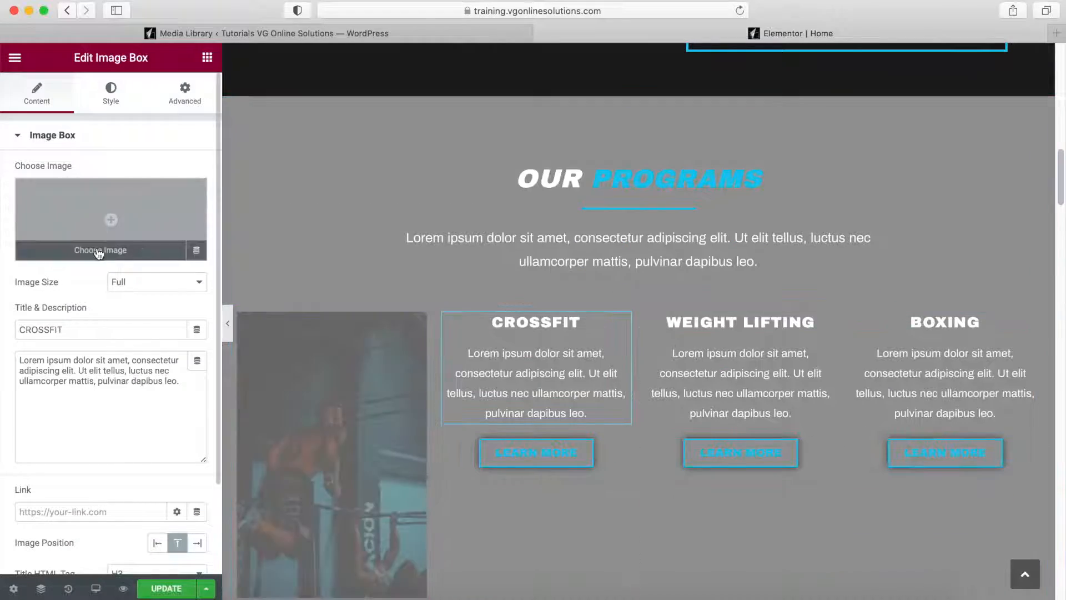
Insert crossfit-scaled.jpg as the image of the Crossfit box in the Our Programs section
{"action": "left_click", "coordinate": [107, 219]}
{"action": "left_click", "coordinate": [305, 459]}
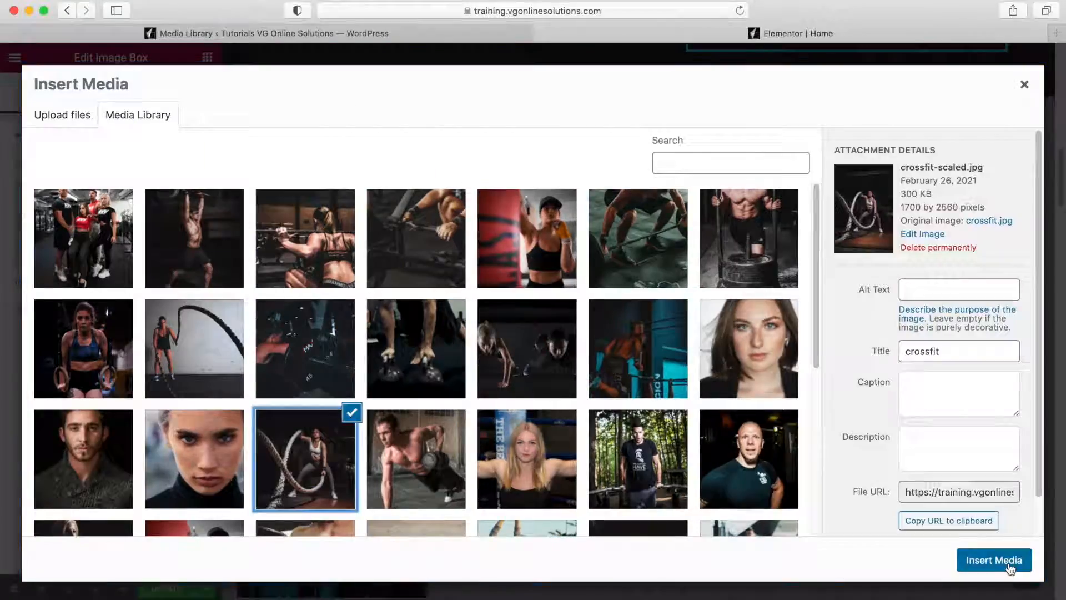
{"action": "left_click", "coordinate": [994, 560]}
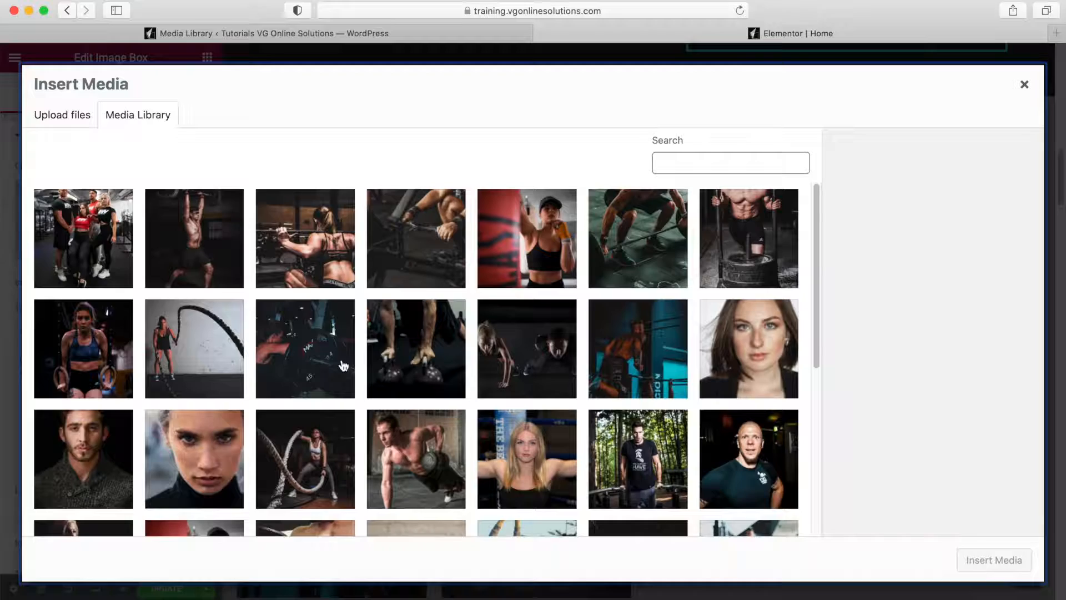
Insert weight-lifting.png into the Weight Lifting box and the photo of the woman beside a red punching bag into the Boxing box
{"action": "left_click", "coordinate": [194, 238]}
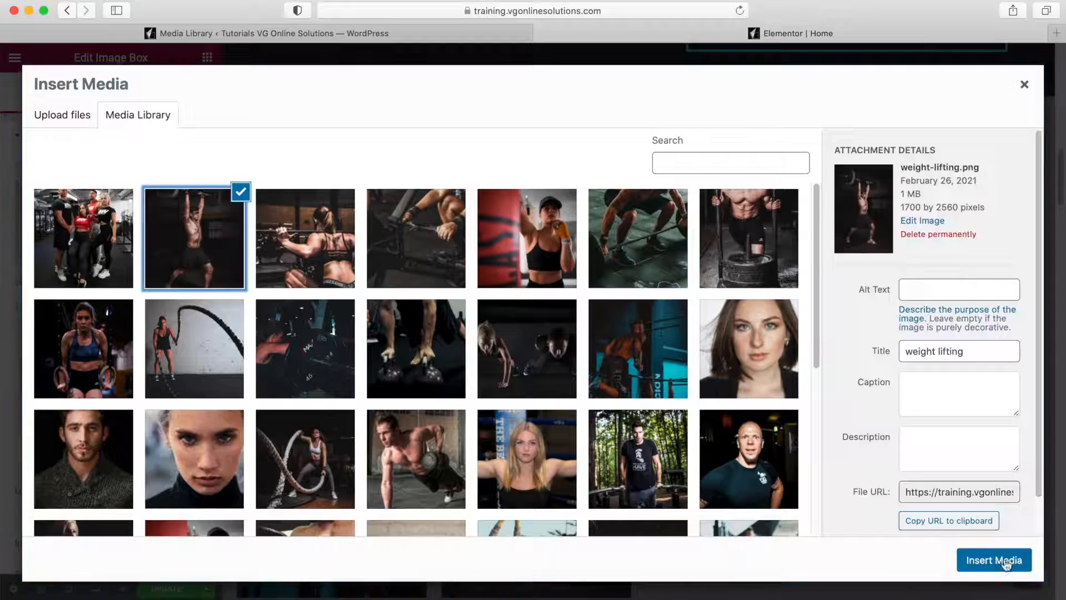
{"action": "left_click", "coordinate": [993, 560]}
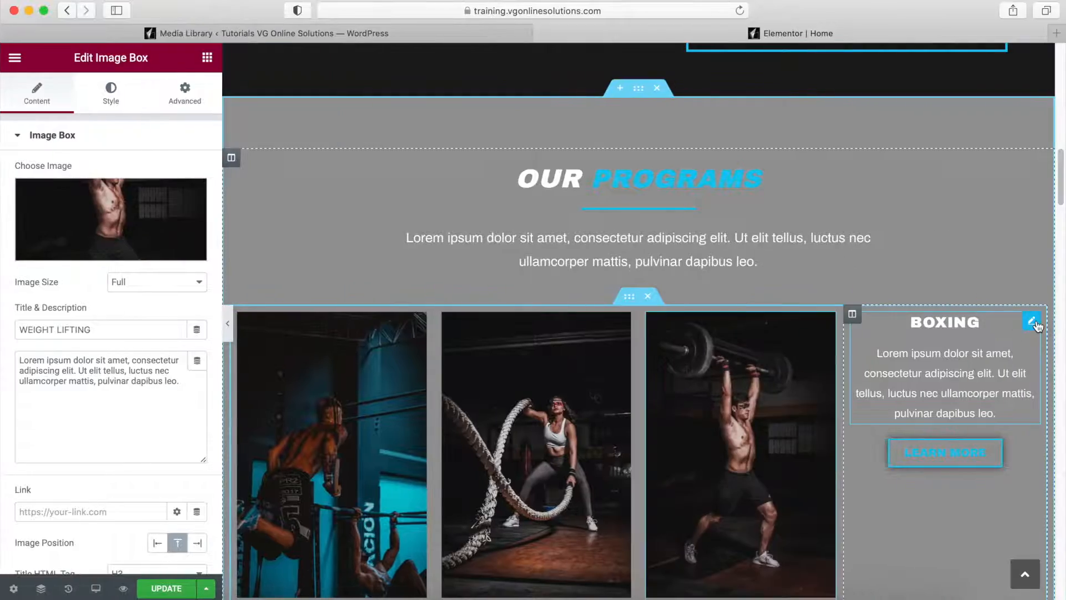
{"action": "left_click", "coordinate": [109, 239]}
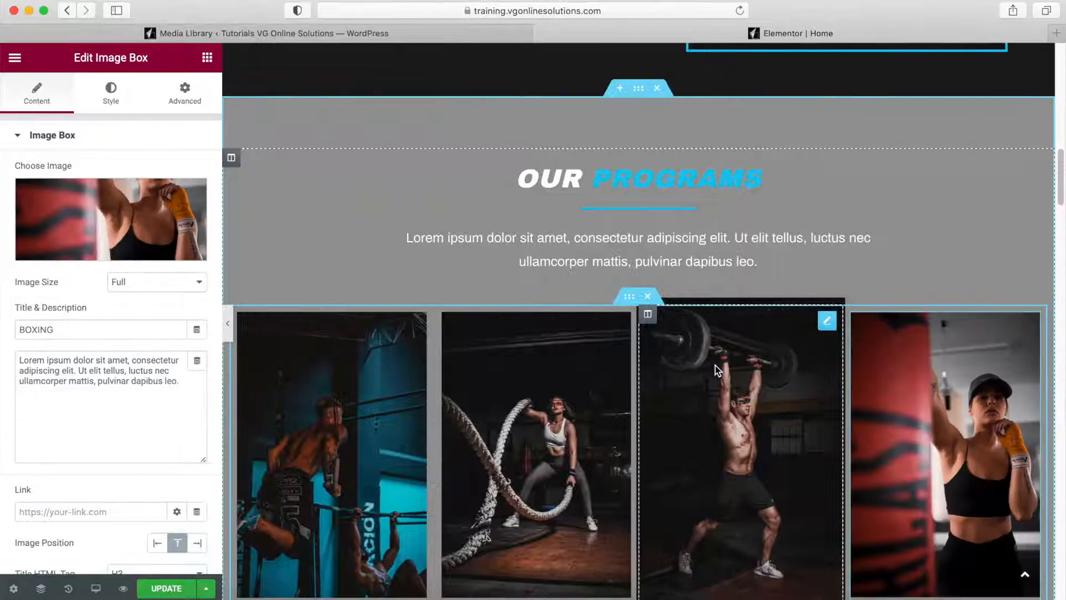
Review the filled program boxes and open the settings of the Learn More button under Gymnastics
{"action": "scroll", "coordinate": [822, 306], "scroll_direction": "down", "scroll_amount": 1}
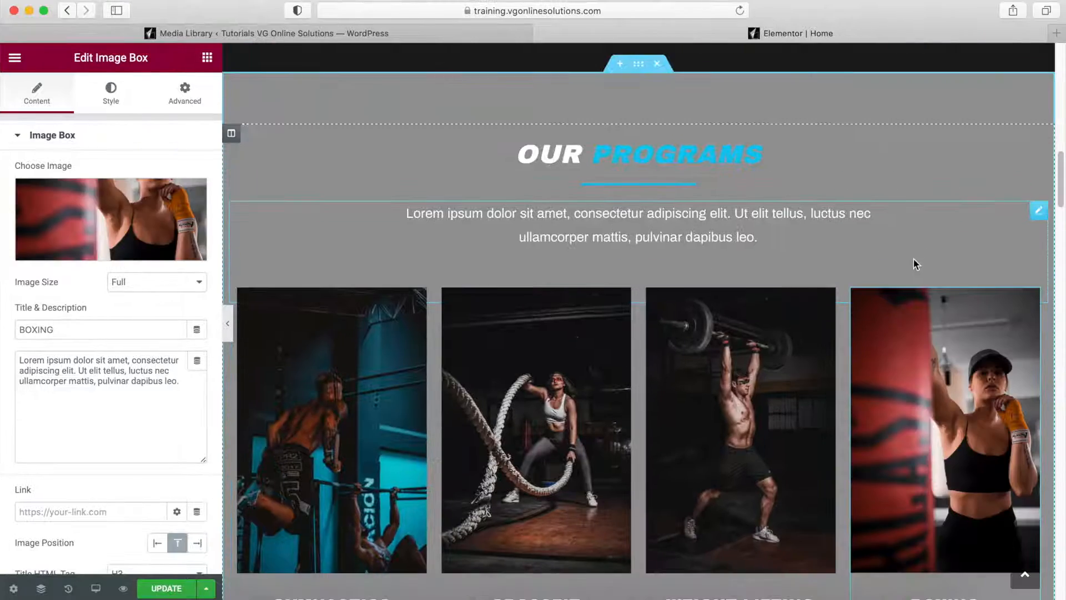
{"action": "scroll", "coordinate": [914, 261], "scroll_direction": "down", "scroll_amount": 5}
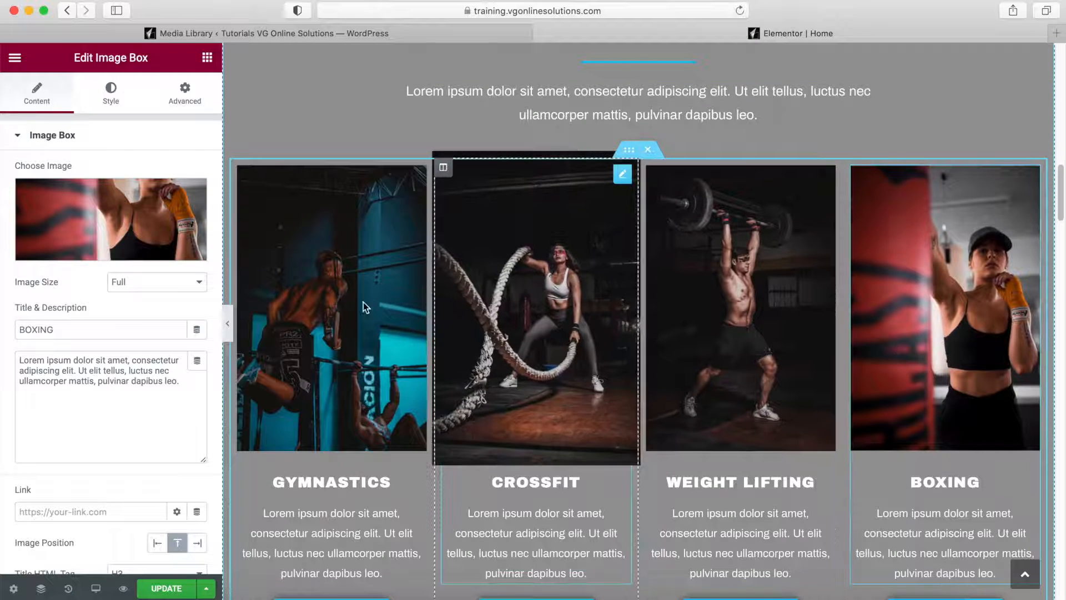
{"action": "scroll", "coordinate": [428, 402], "scroll_direction": "down", "scroll_amount": 2}
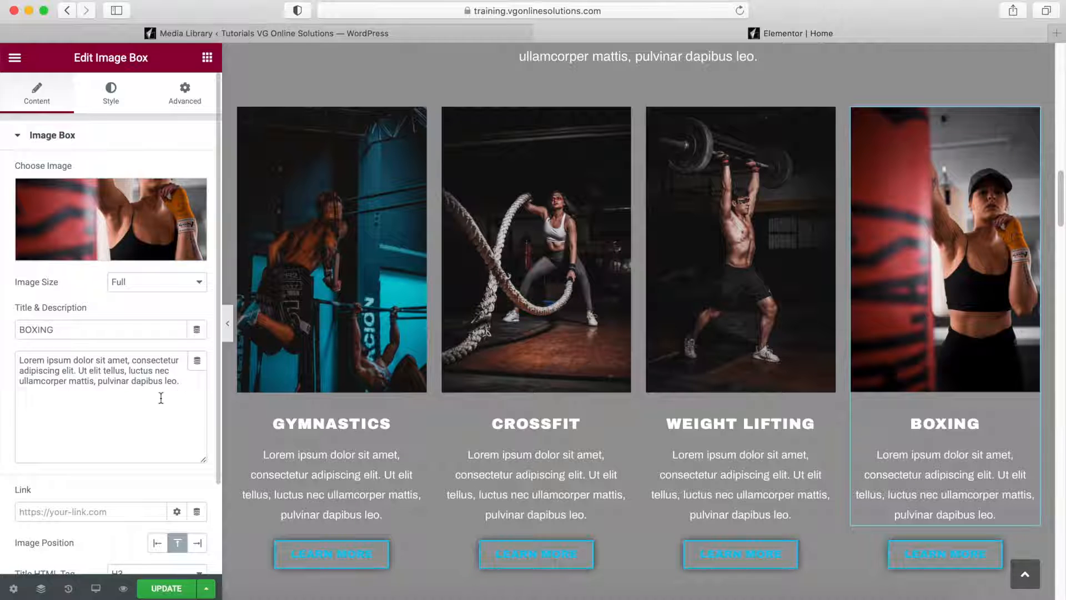
{"action": "scroll", "coordinate": [115, 456], "scroll_direction": "down", "scroll_amount": 4}
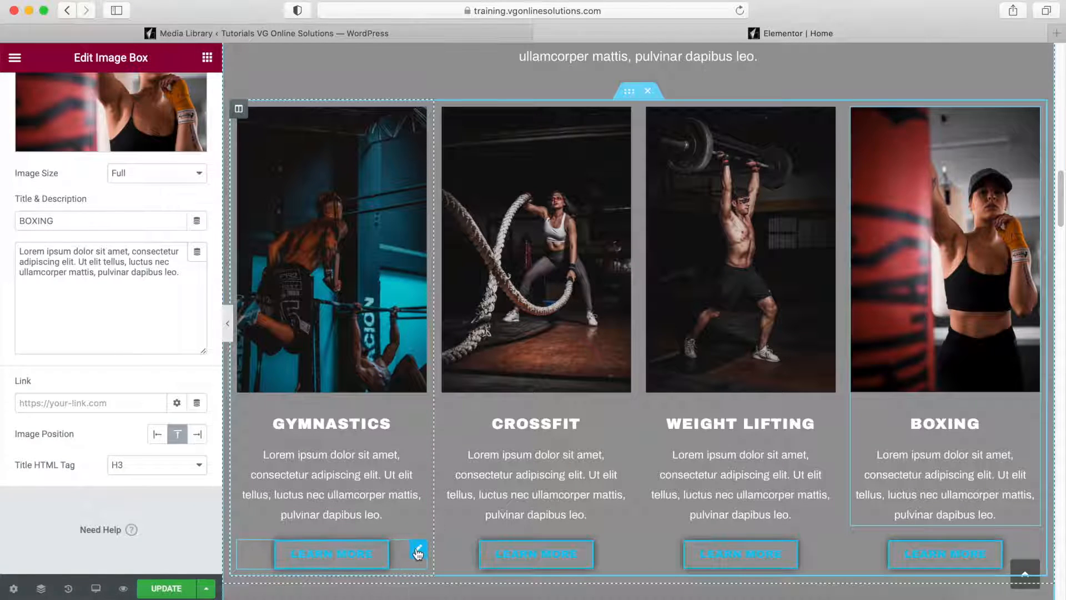
{"action": "left_click", "coordinate": [417, 551]}
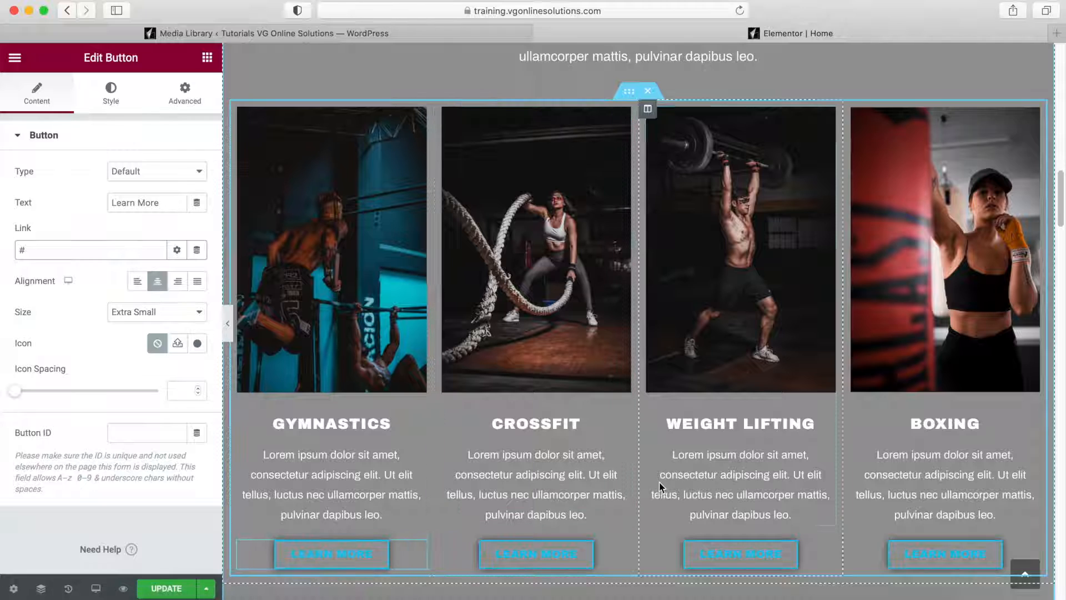
Set background-1-scaled.jpg as the background image of the Our Programs section
{"action": "scroll", "coordinate": [754, 466], "scroll_direction": "up", "scroll_amount": 2}
{"action": "scroll", "coordinate": [755, 460], "scroll_direction": "up", "scroll_amount": 4}
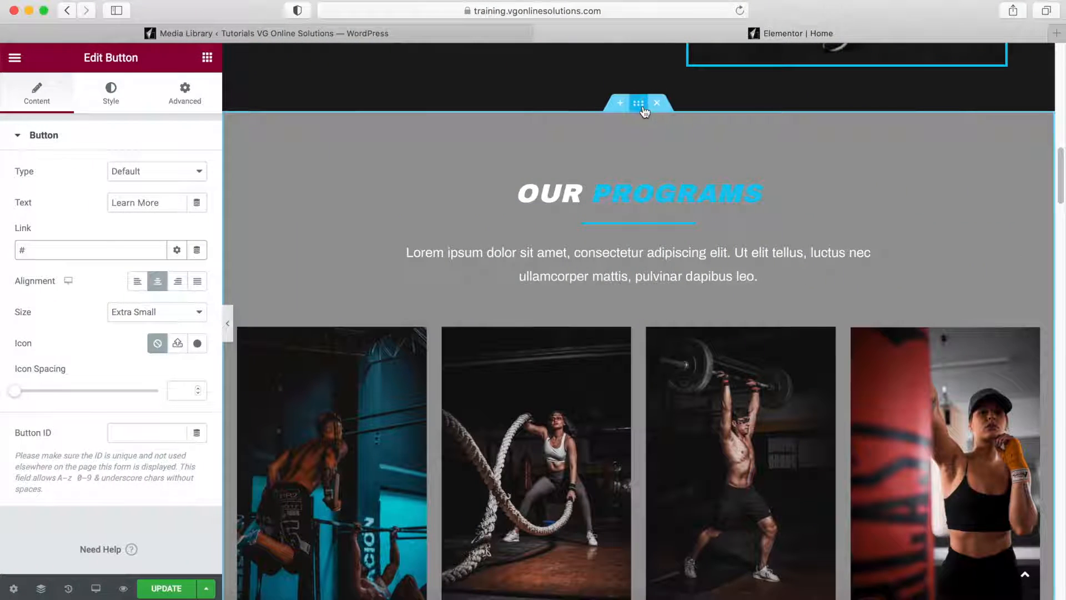
{"action": "left_click", "coordinate": [643, 106]}
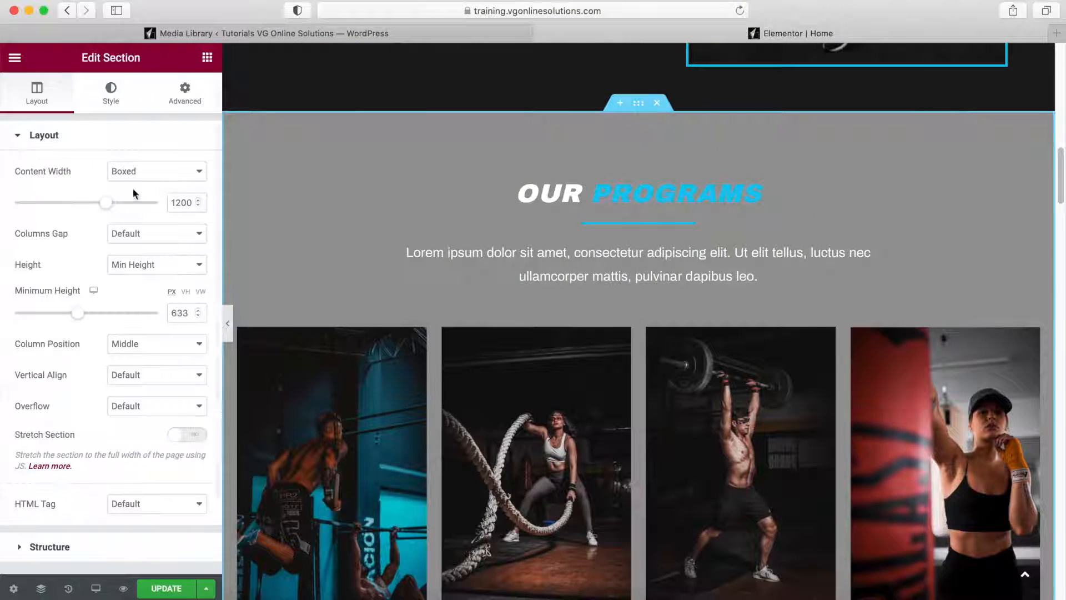
{"action": "left_click", "coordinate": [112, 97]}
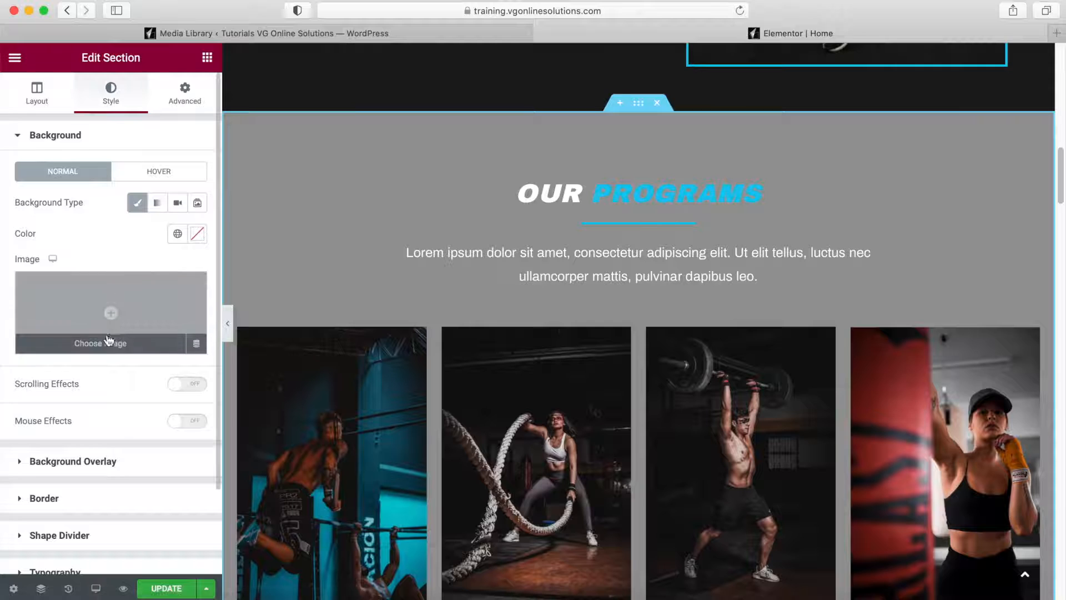
{"action": "left_click", "coordinate": [112, 311]}
{"action": "left_click", "coordinate": [123, 258]}
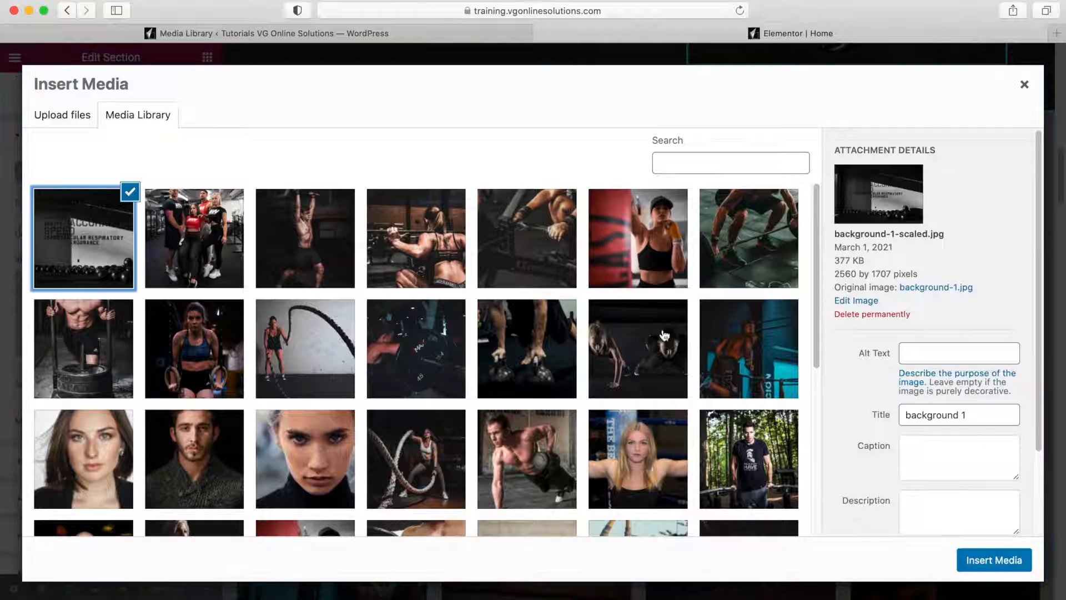
{"action": "left_click", "coordinate": [993, 560]}
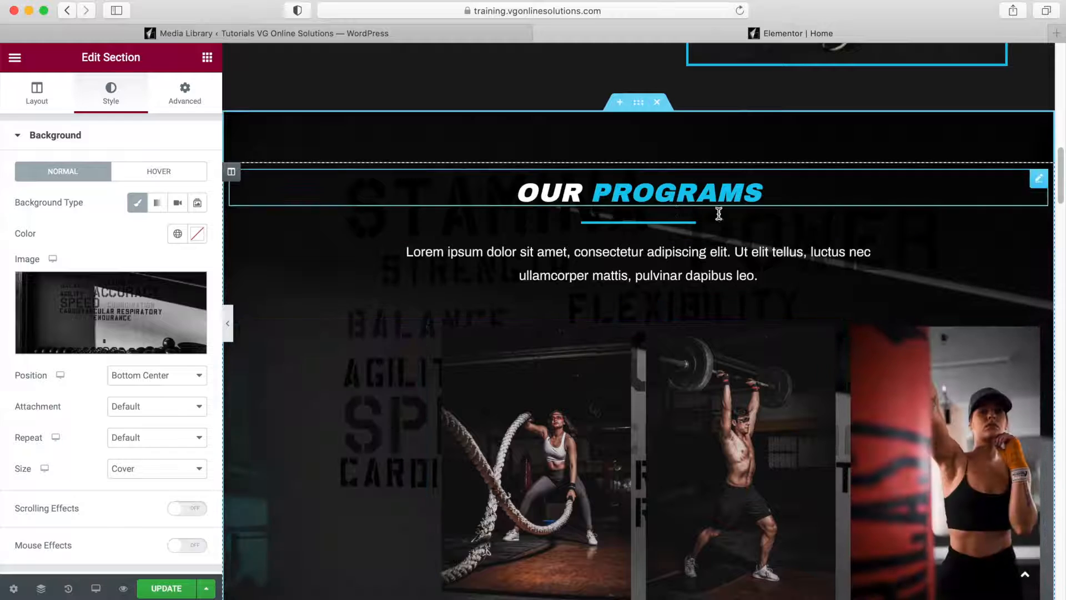
Insert coach-1.jpg as the image of the Crossfit Coach box in The Best Team section
{"action": "scroll", "coordinate": [752, 276], "scroll_direction": "down", "scroll_amount": 7}
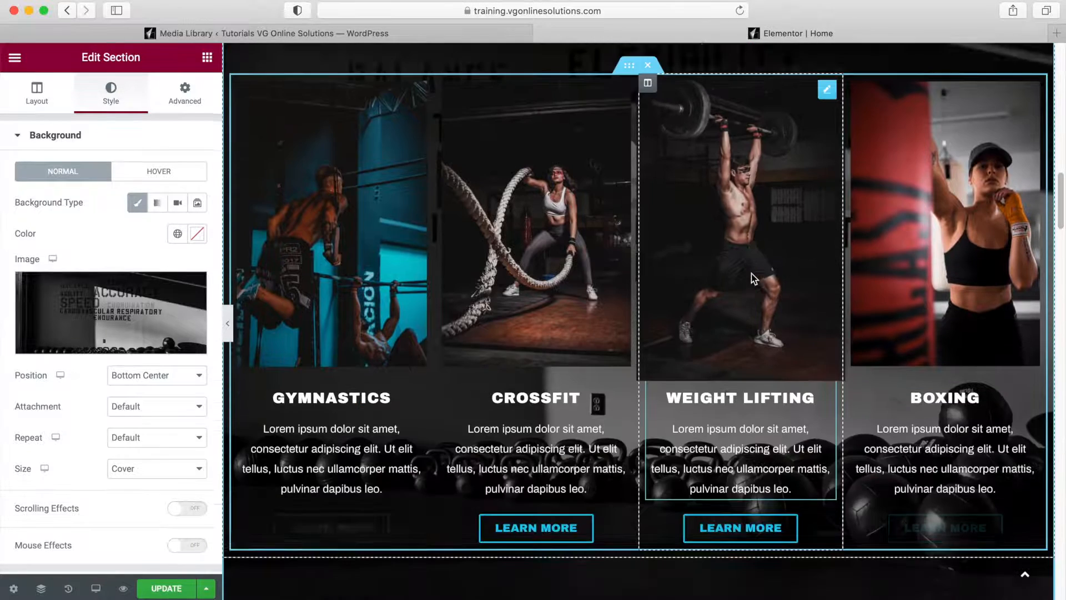
{"action": "scroll", "coordinate": [753, 278], "scroll_direction": "down", "scroll_amount": 8}
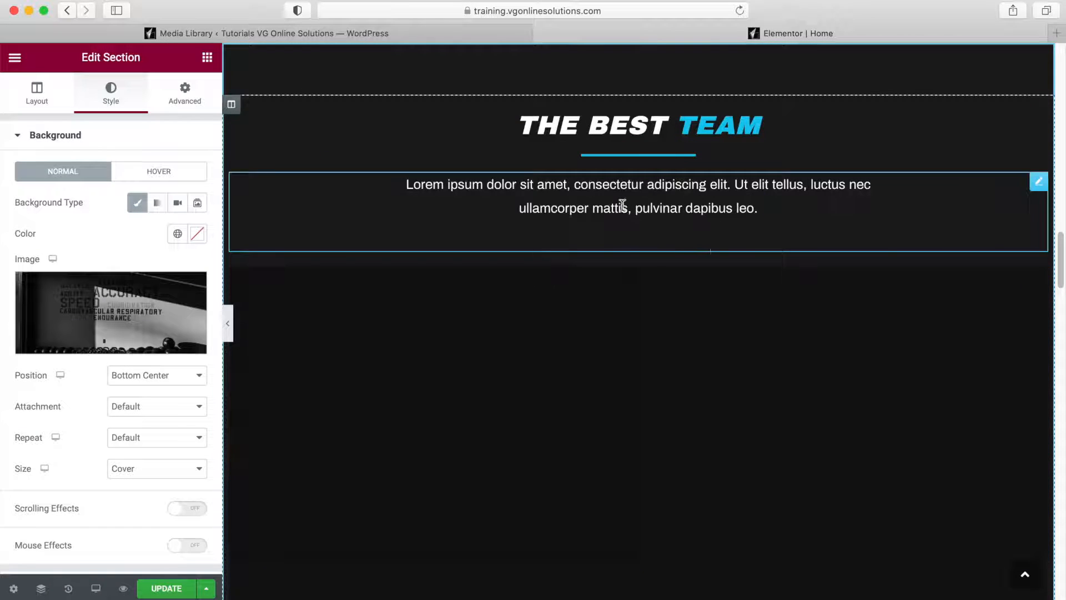
{"action": "scroll", "coordinate": [649, 309], "scroll_direction": "down", "scroll_amount": 4}
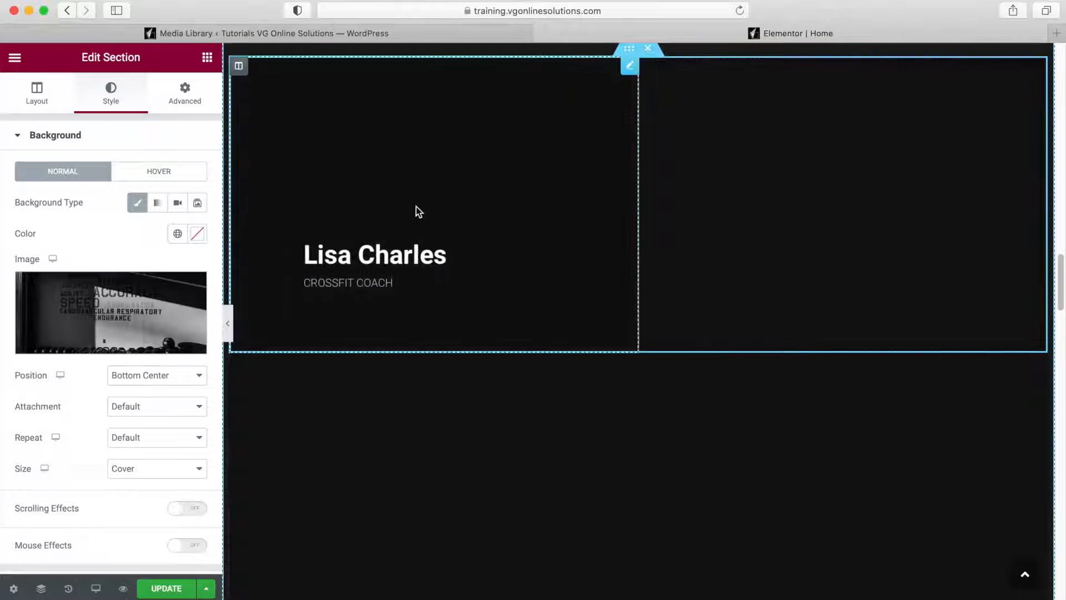
{"action": "scroll", "coordinate": [417, 211], "scroll_direction": "up", "scroll_amount": 1}
{"action": "scroll", "coordinate": [417, 215], "scroll_direction": "up", "scroll_amount": 1}
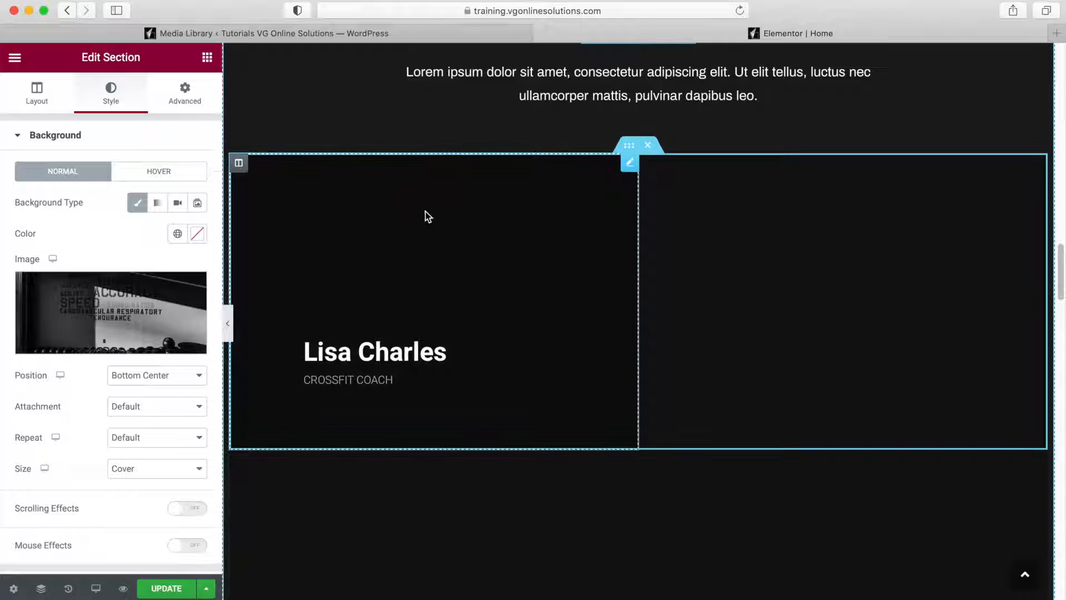
{"action": "left_click", "coordinate": [630, 163]}
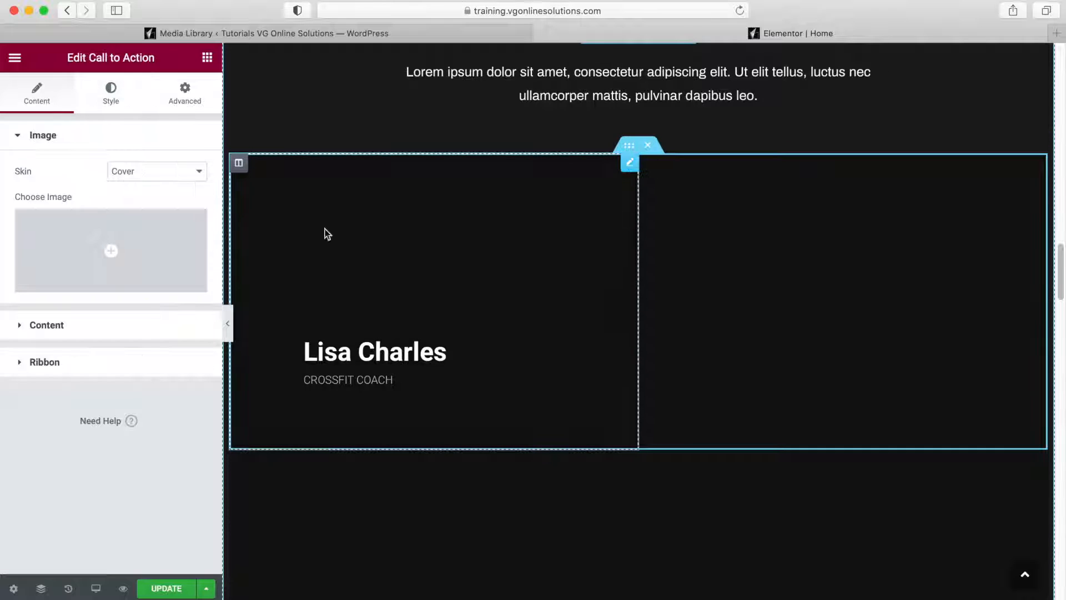
{"action": "left_click", "coordinate": [98, 279]}
{"action": "scroll", "coordinate": [248, 282], "scroll_direction": "down", "scroll_amount": 5}
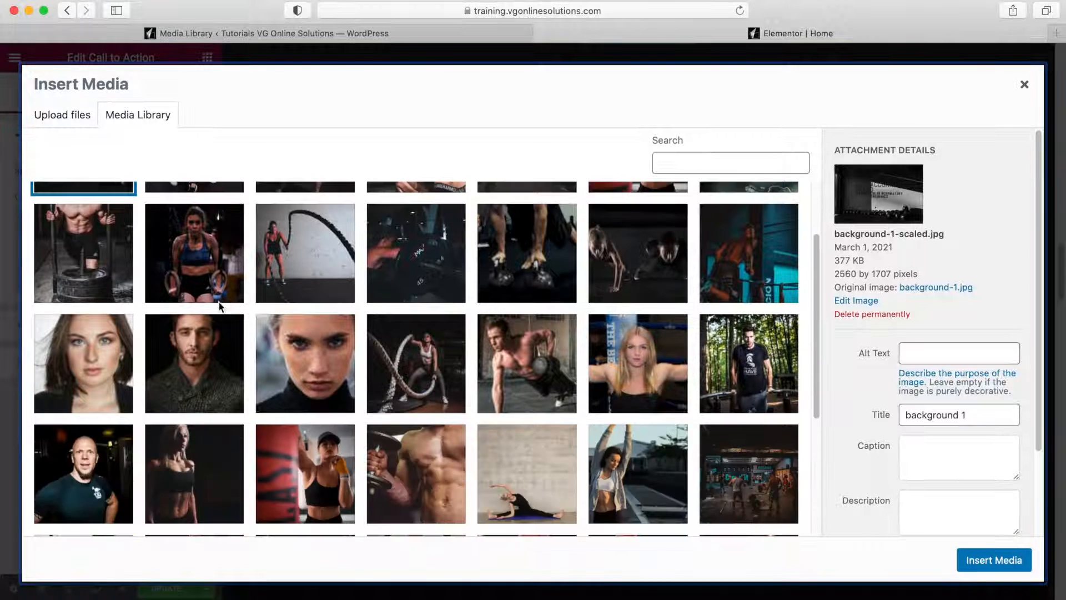
{"action": "left_click", "coordinate": [192, 366]}
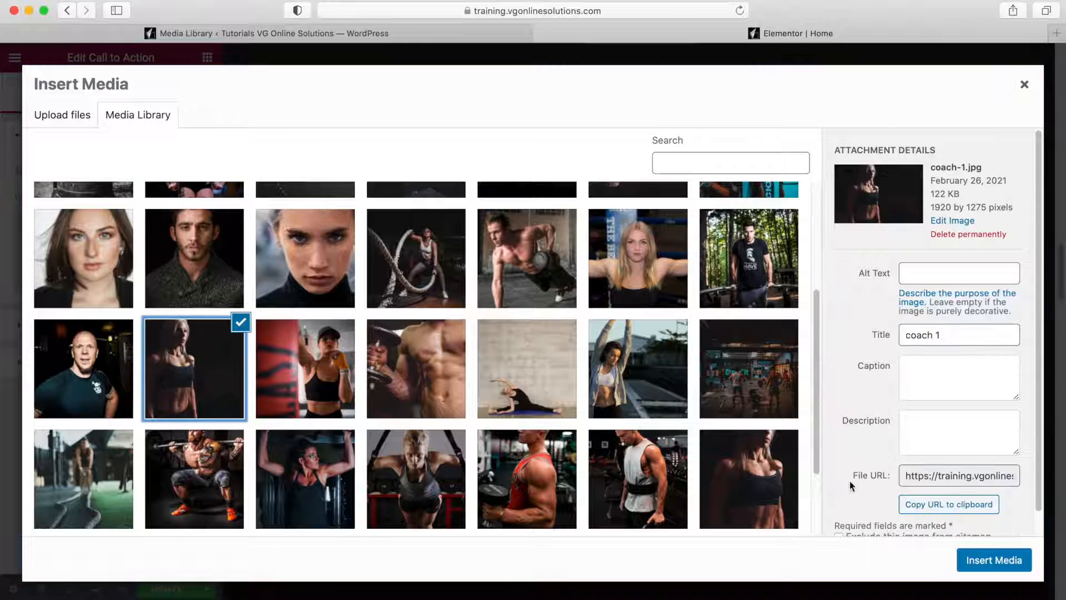
{"action": "left_click", "coordinate": [981, 557]}
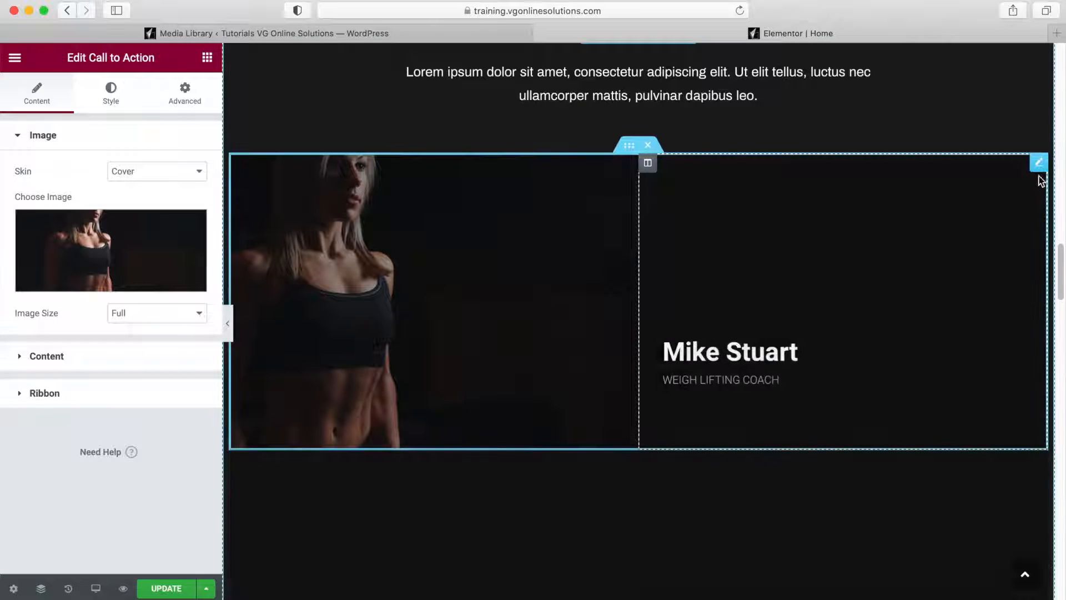
Insert the photo of the bald man in a dark T-shirt into the weight lifting coach box beside the Crossfit Coach
{"action": "left_click", "coordinate": [1039, 165]}
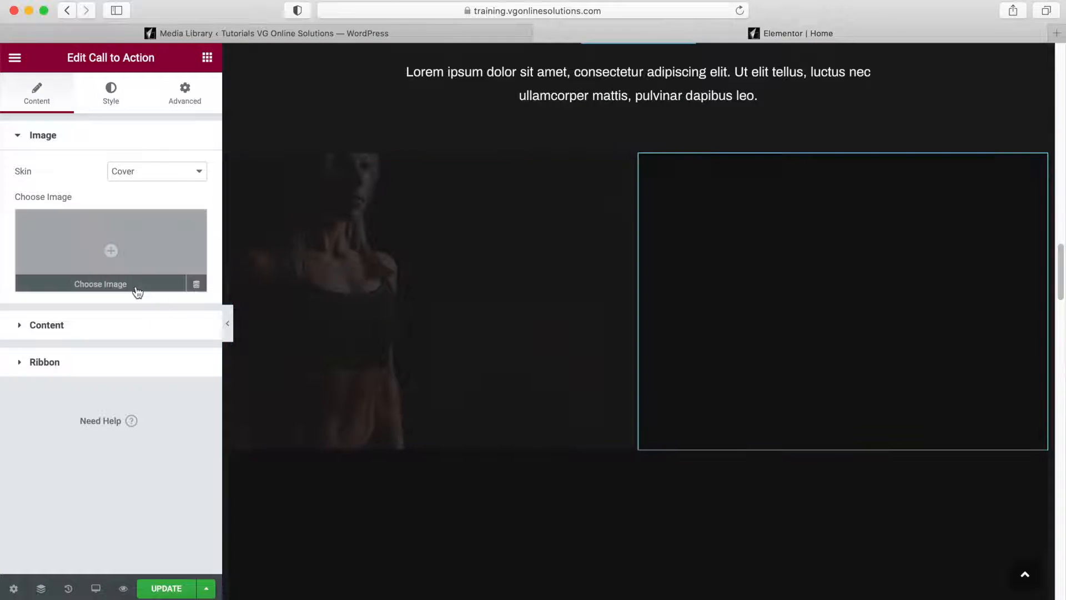
{"action": "left_click", "coordinate": [126, 282]}
{"action": "scroll", "coordinate": [419, 307], "scroll_direction": "down", "scroll_amount": 10}
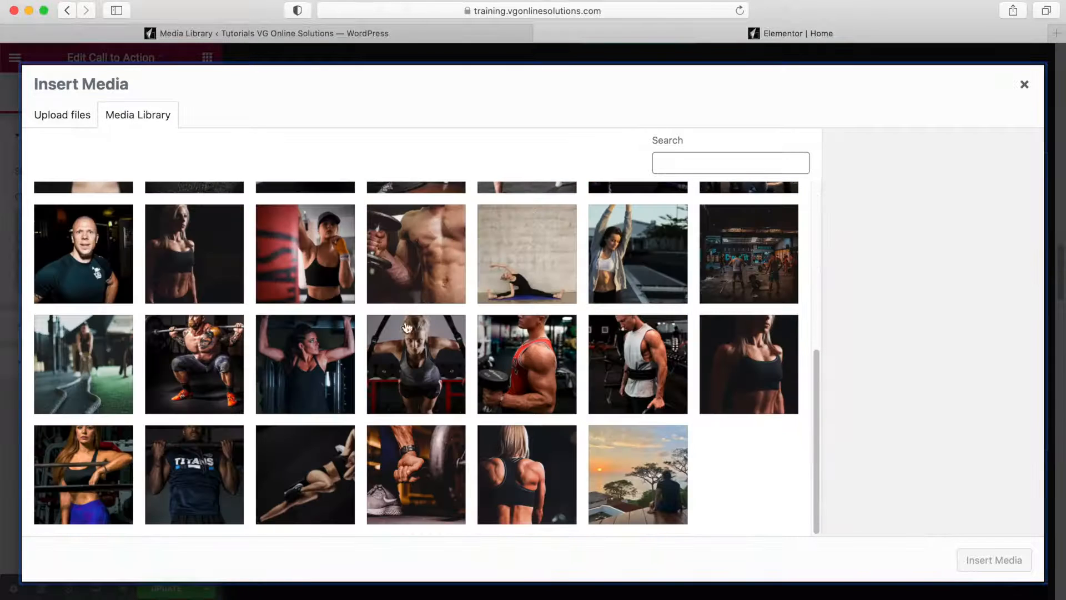
{"action": "scroll", "coordinate": [442, 432], "scroll_direction": "up", "scroll_amount": 2}
{"action": "left_click", "coordinate": [117, 381]}
{"action": "left_click", "coordinate": [994, 561]}
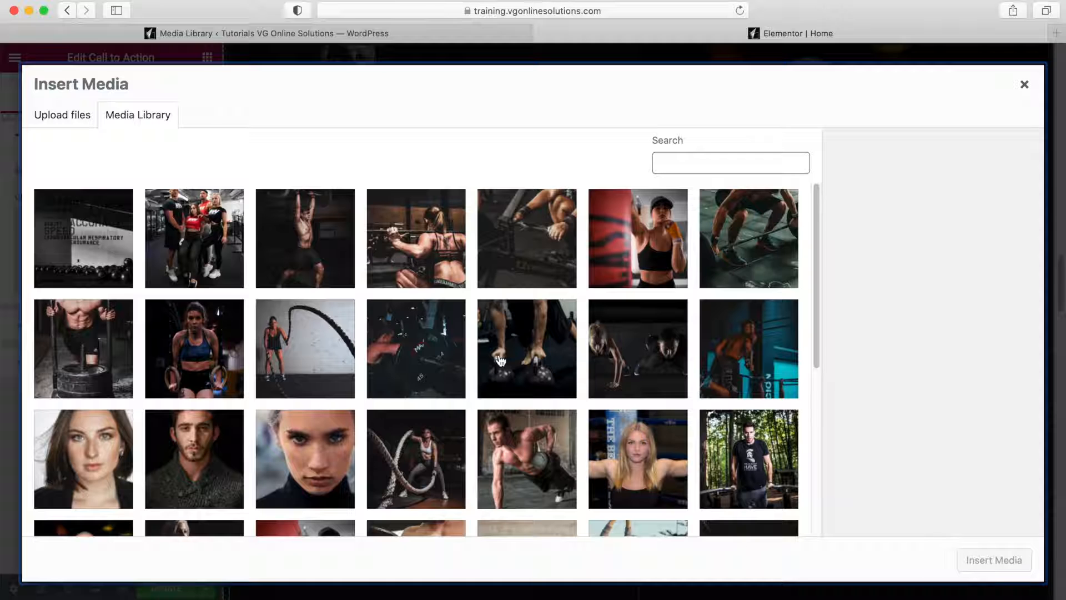
Insert coach-3.jpg as the image of the team box directly below the Crossfit Coach
{"action": "left_click", "coordinate": [742, 462]}
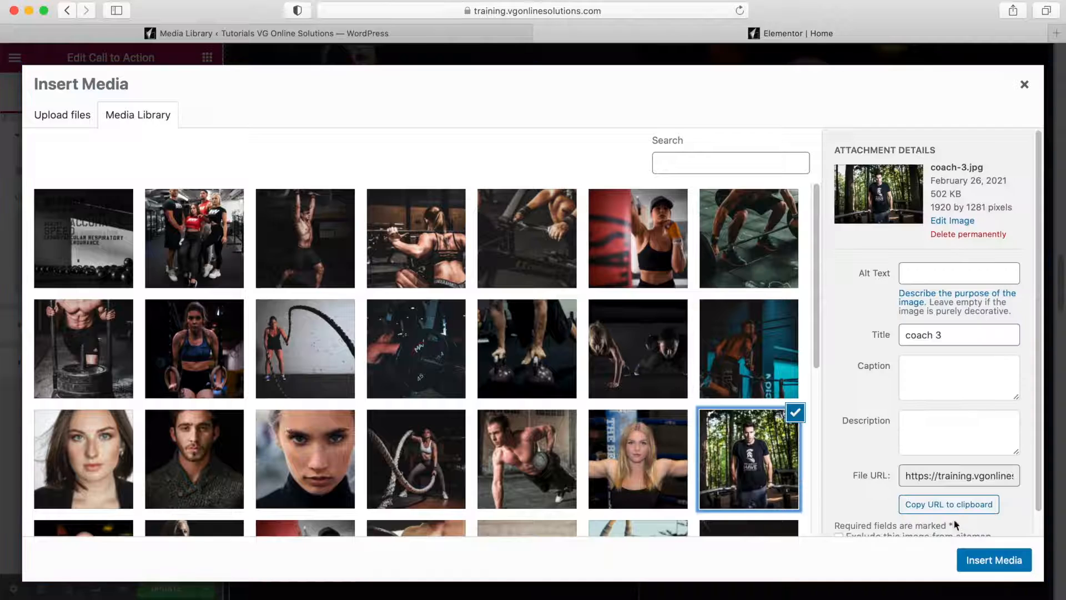
{"action": "left_click", "coordinate": [999, 561]}
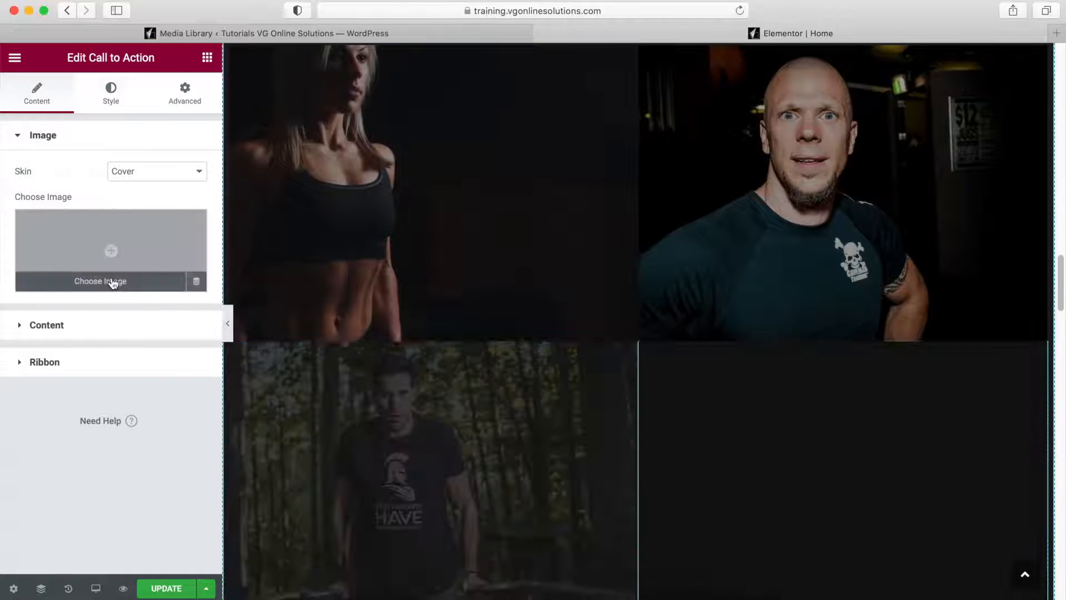
Insert the photo of the blonde woman with raised arms into the remaining empty box of The Best Team section
{"action": "left_click", "coordinate": [108, 280]}
{"action": "left_click", "coordinate": [637, 458]}
{"action": "left_click", "coordinate": [994, 559]}
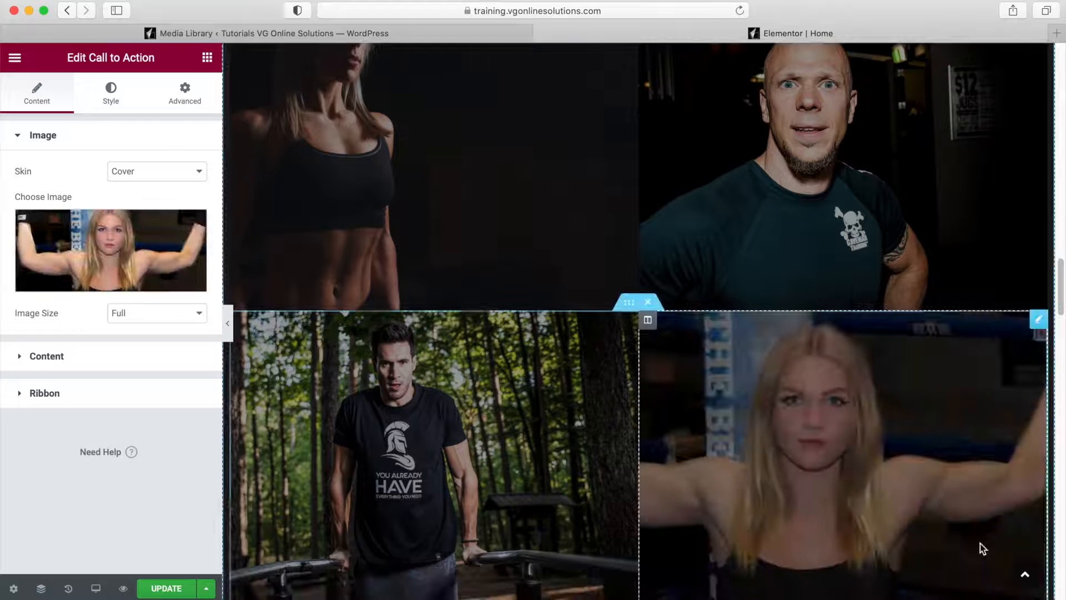
Review the four coach boxes and open the title and description settings of the Gymnastic Coach box
{"action": "scroll", "coordinate": [718, 384], "scroll_direction": "up", "scroll_amount": 4}
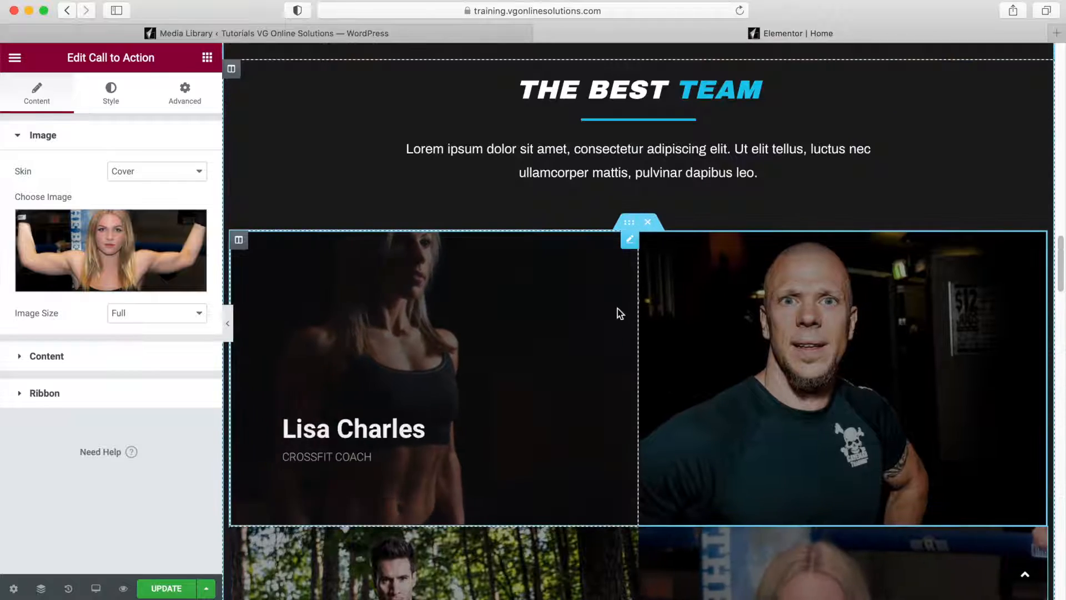
{"action": "scroll", "coordinate": [532, 414], "scroll_direction": "down", "scroll_amount": 10}
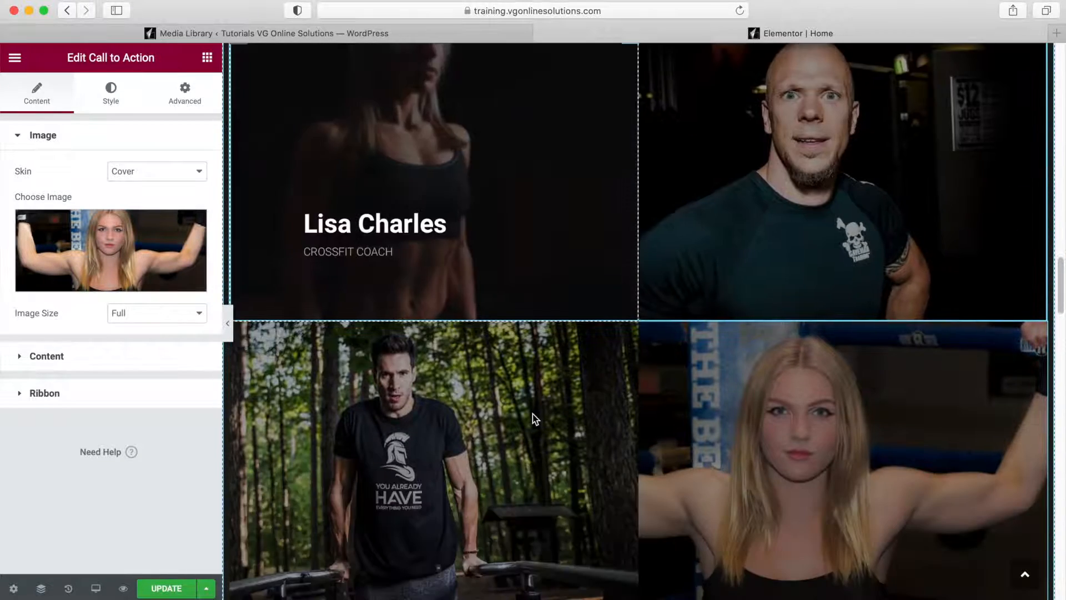
{"action": "scroll", "coordinate": [306, 335], "scroll_direction": "up", "scroll_amount": 5}
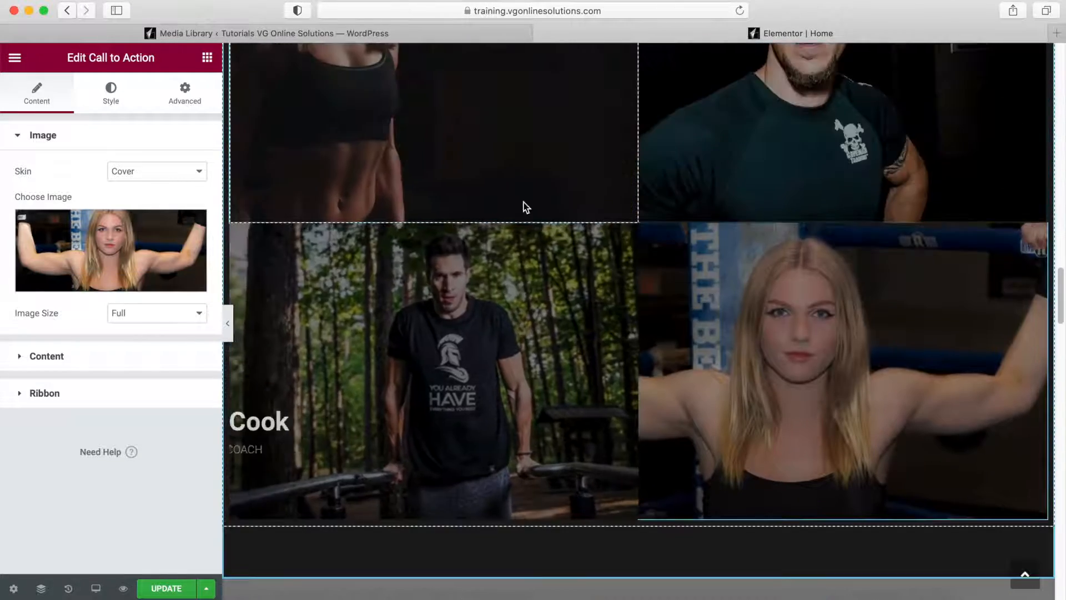
{"action": "left_click", "coordinate": [629, 232]}
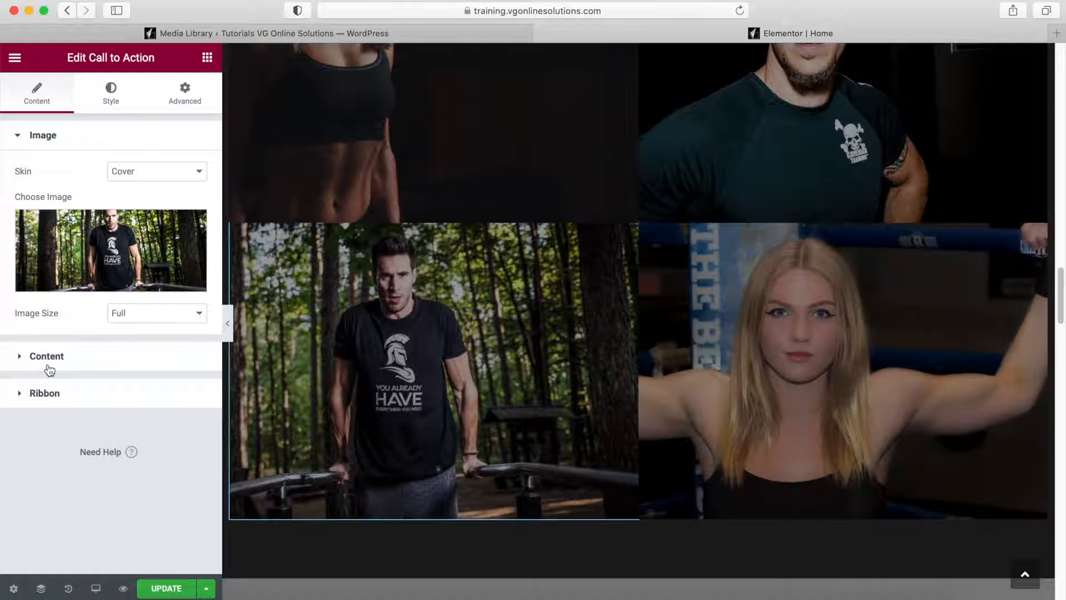
{"action": "left_click", "coordinate": [47, 360]}
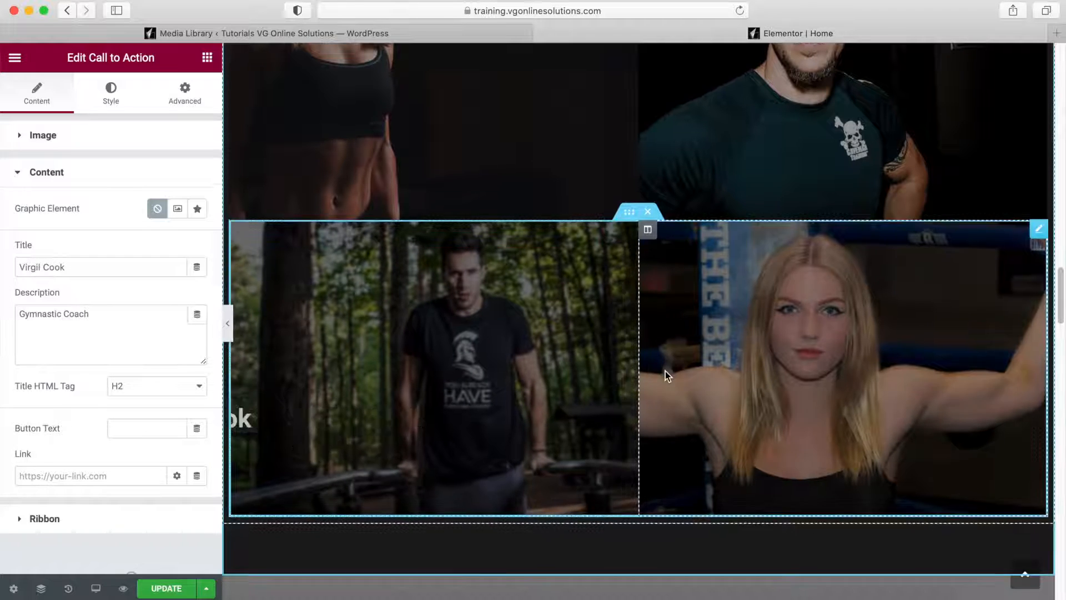
Insert the close-up portrait of the woman in a dark turtleneck as the image of the first testimonial in Clients Testimonials
{"action": "scroll", "coordinate": [665, 371], "scroll_direction": "down", "scroll_amount": 10}
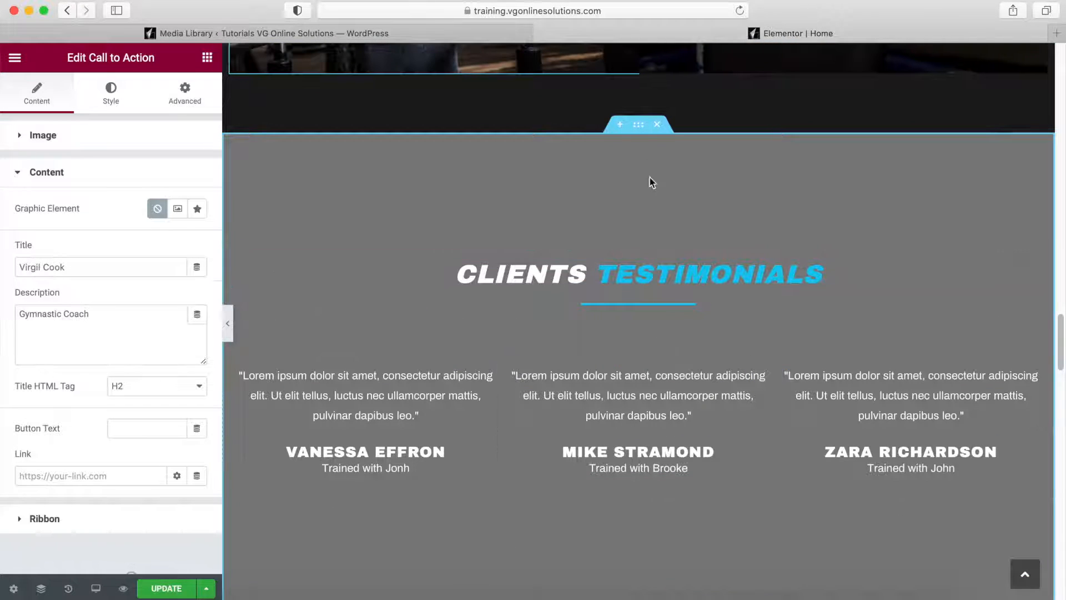
{"action": "left_click", "coordinate": [638, 125]}
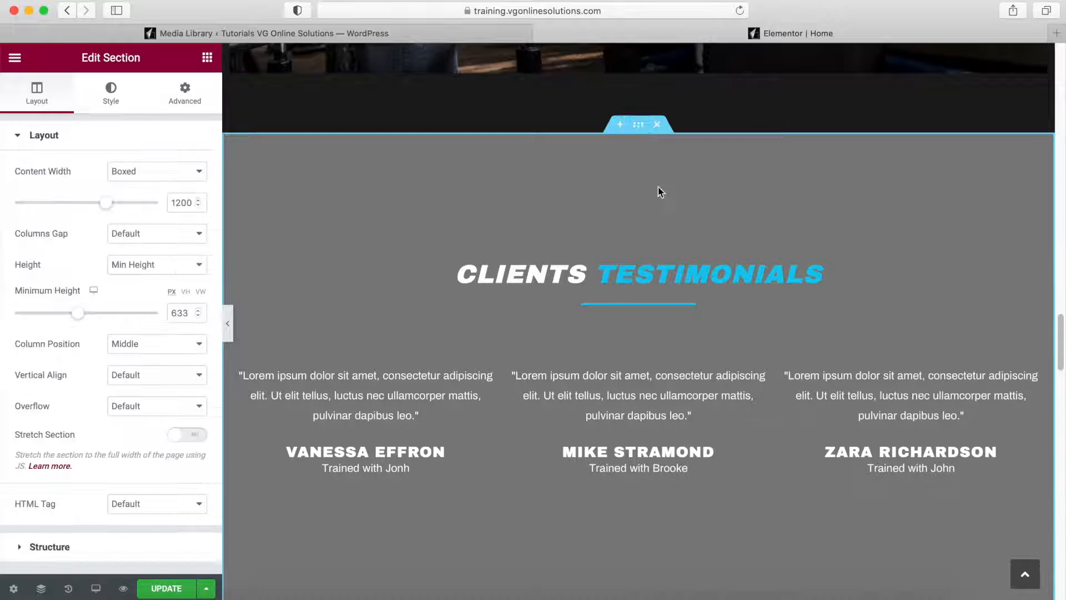
{"action": "left_click", "coordinate": [486, 375]}
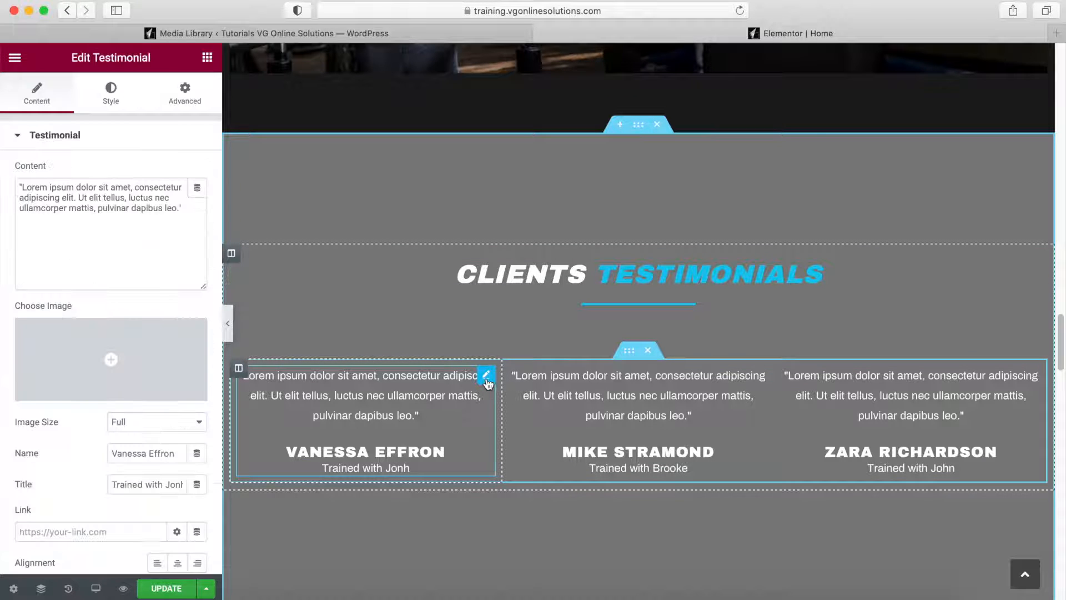
{"action": "left_click", "coordinate": [74, 382]}
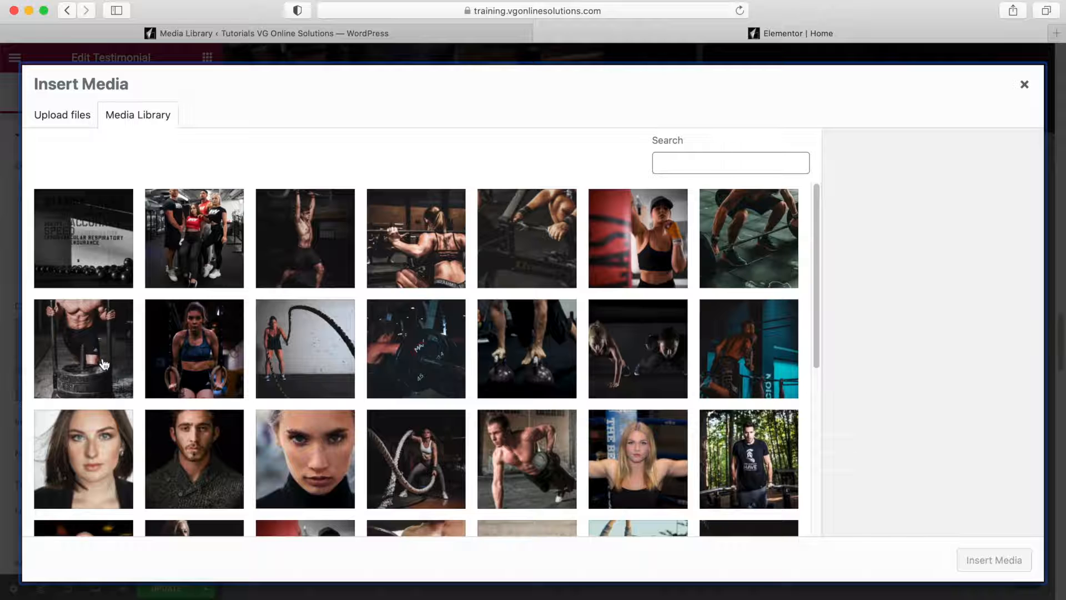
{"action": "left_click", "coordinate": [284, 459]}
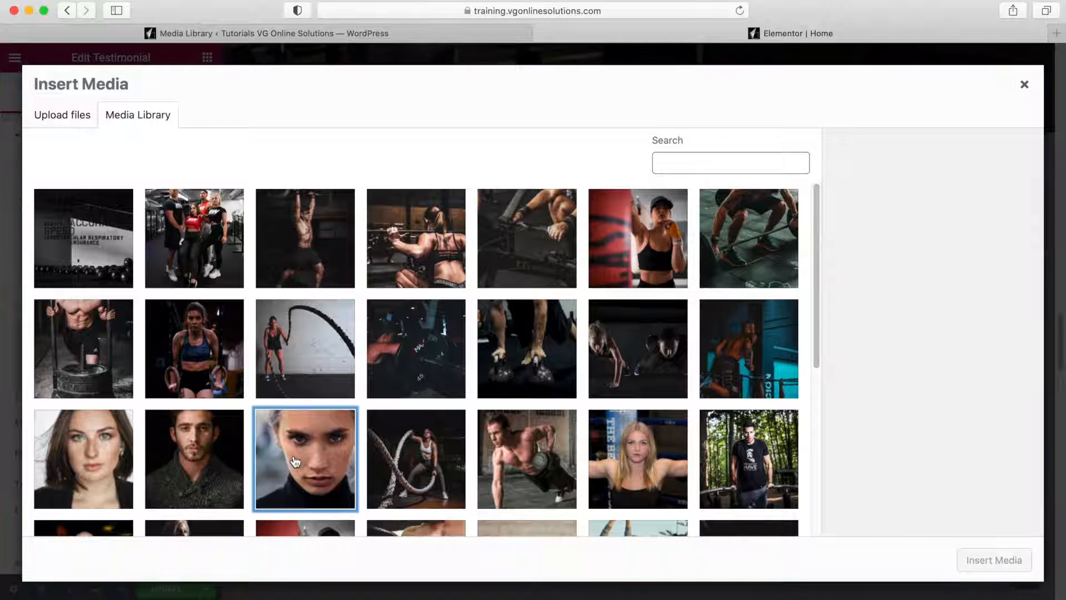
{"action": "left_click", "coordinate": [981, 570]}
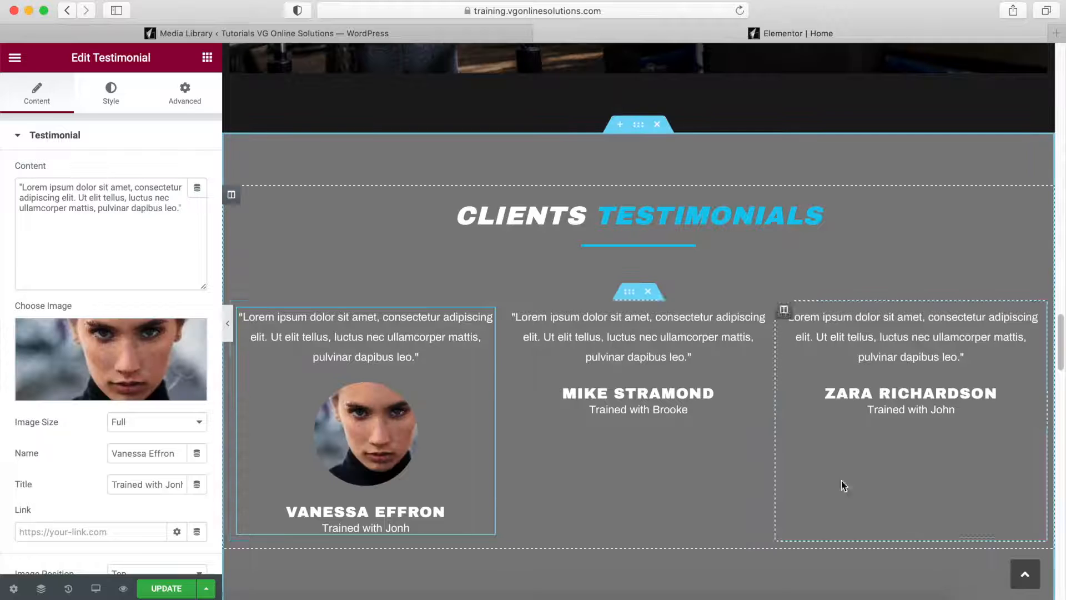
Insert the portrait of the bearded man in a dark sweater as the image of the middle testimonial
{"action": "left_click", "coordinate": [761, 317]}
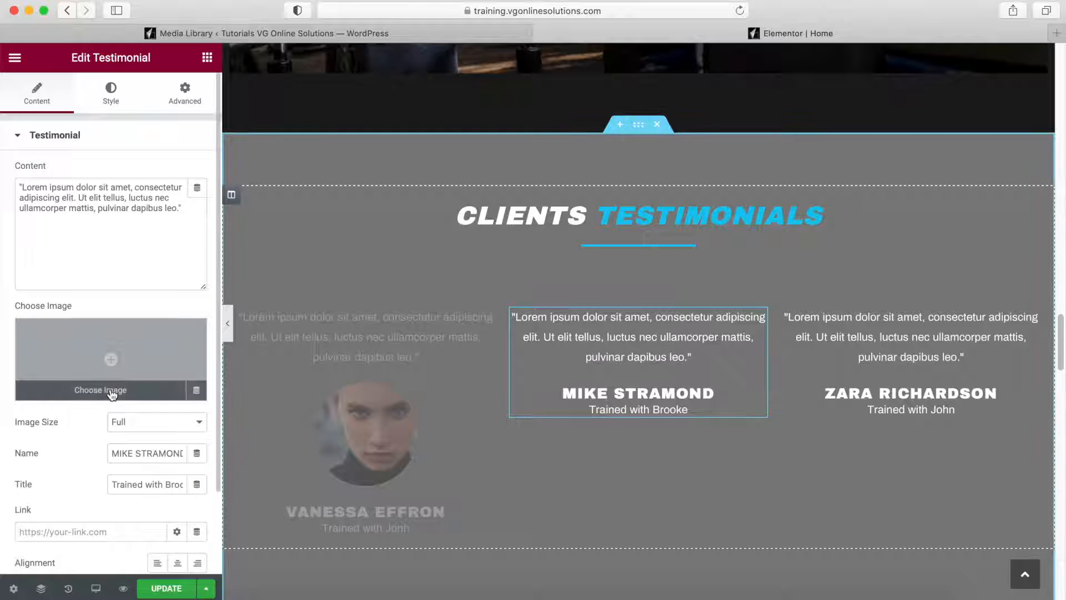
{"action": "left_click", "coordinate": [117, 388]}
{"action": "left_click", "coordinate": [194, 459]}
{"action": "left_click", "coordinate": [1011, 564]}
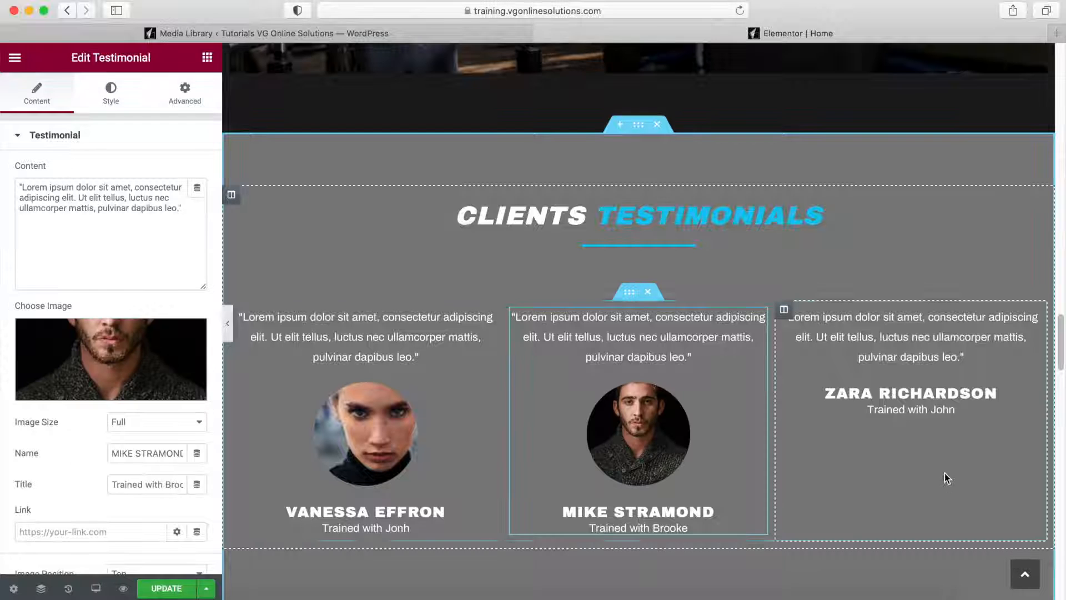
Insert Customer-3.jpg as the image of the third testimonial
{"action": "left_click", "coordinate": [1024, 329]}
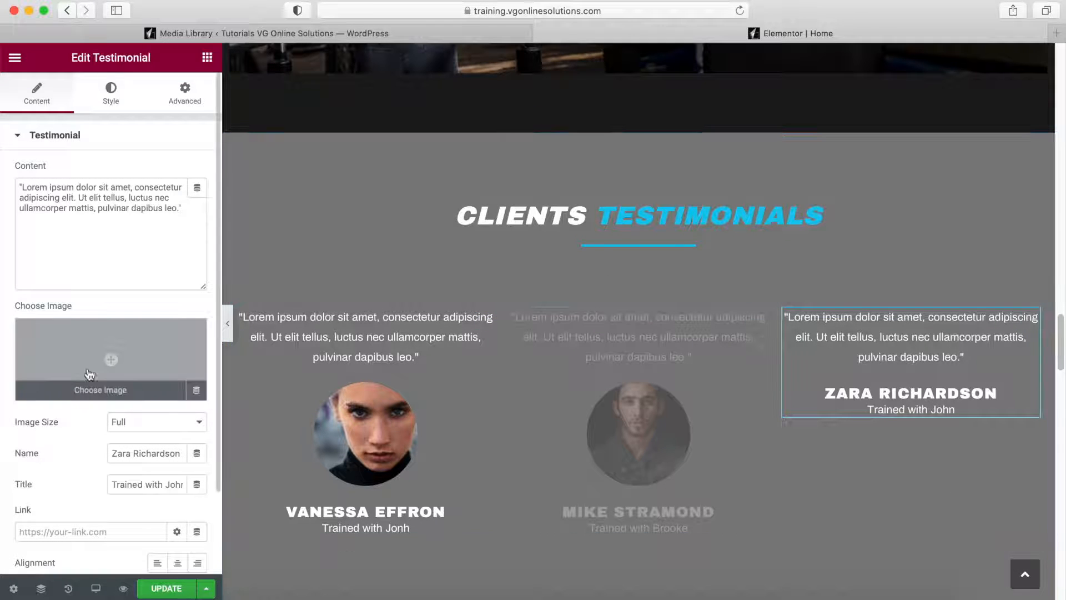
{"action": "left_click", "coordinate": [97, 391]}
{"action": "left_click", "coordinate": [107, 450]}
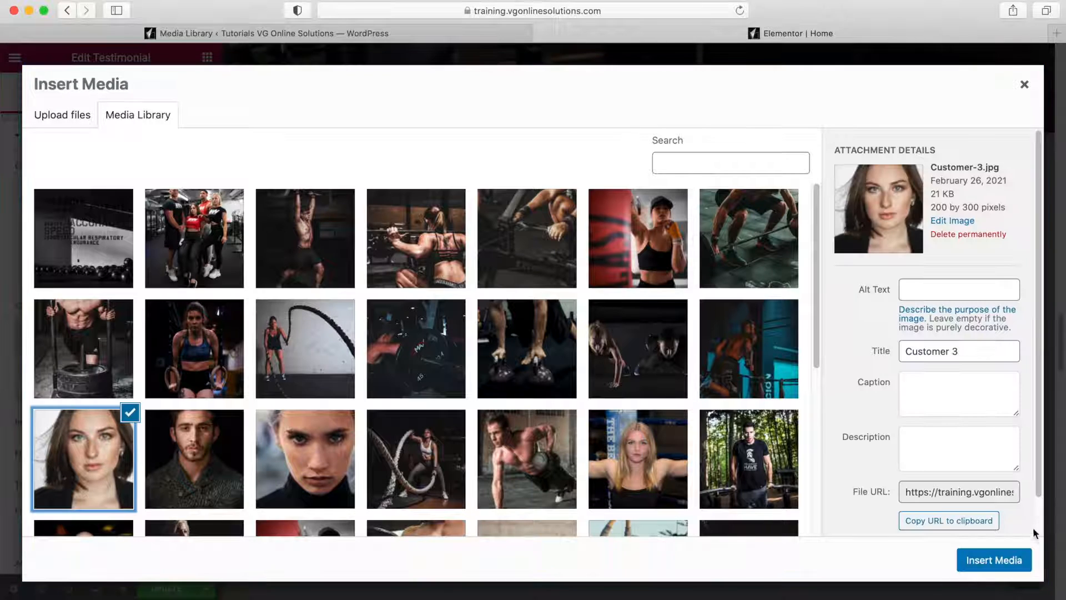
{"action": "left_click", "coordinate": [995, 563]}
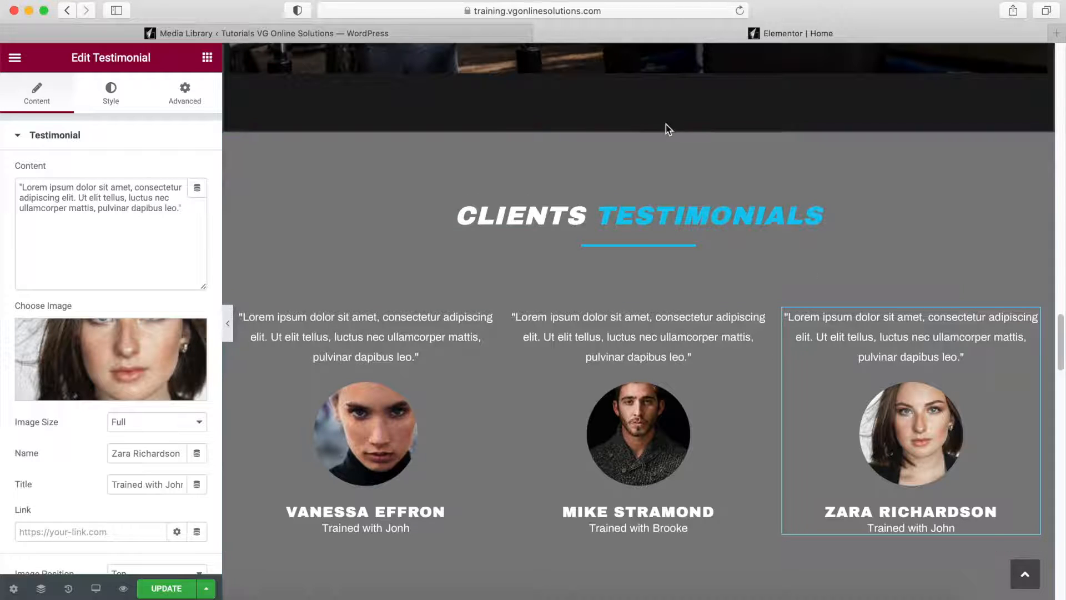
Set the photo of people training with battle ropes on green turf as the Clients Testimonials section's background image
{"action": "scroll", "coordinate": [647, 278], "scroll_direction": "up", "scroll_amount": 2}
{"action": "scroll", "coordinate": [650, 287], "scroll_direction": "down", "scroll_amount": 1}
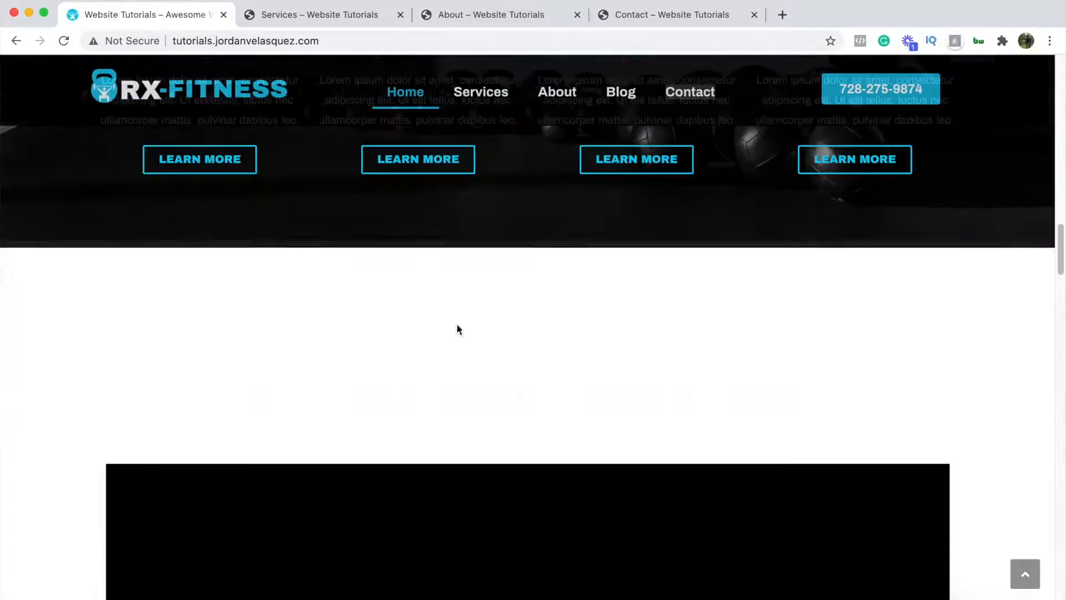
{"action": "scroll", "coordinate": [457, 328], "scroll_direction": "down", "scroll_amount": 15}
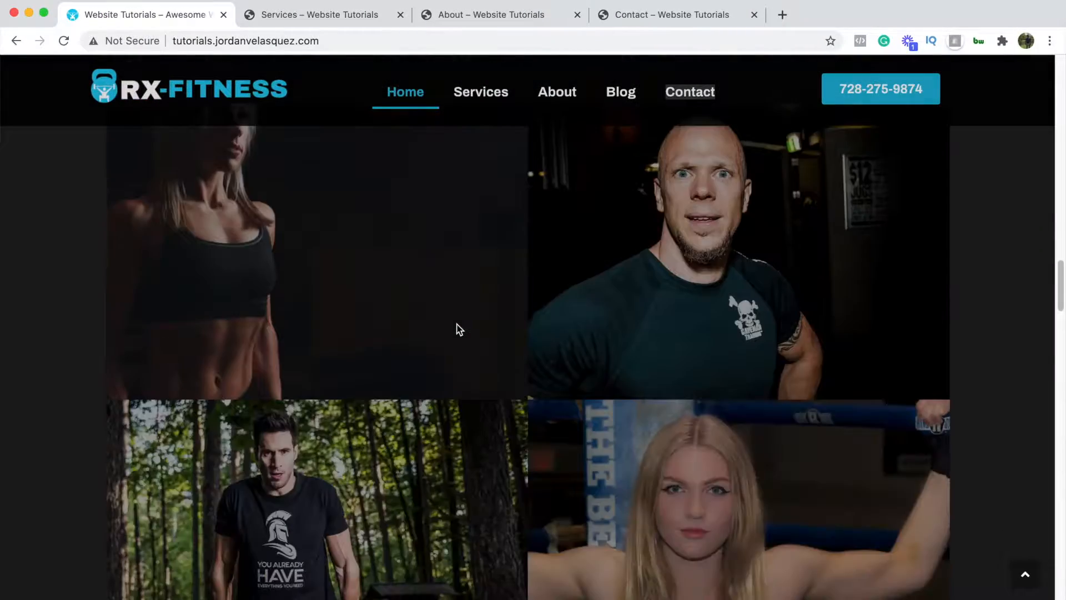
{"action": "scroll", "coordinate": [458, 328], "scroll_direction": "down", "scroll_amount": 5}
{"action": "scroll", "coordinate": [457, 333], "scroll_direction": "up", "scroll_amount": 8}
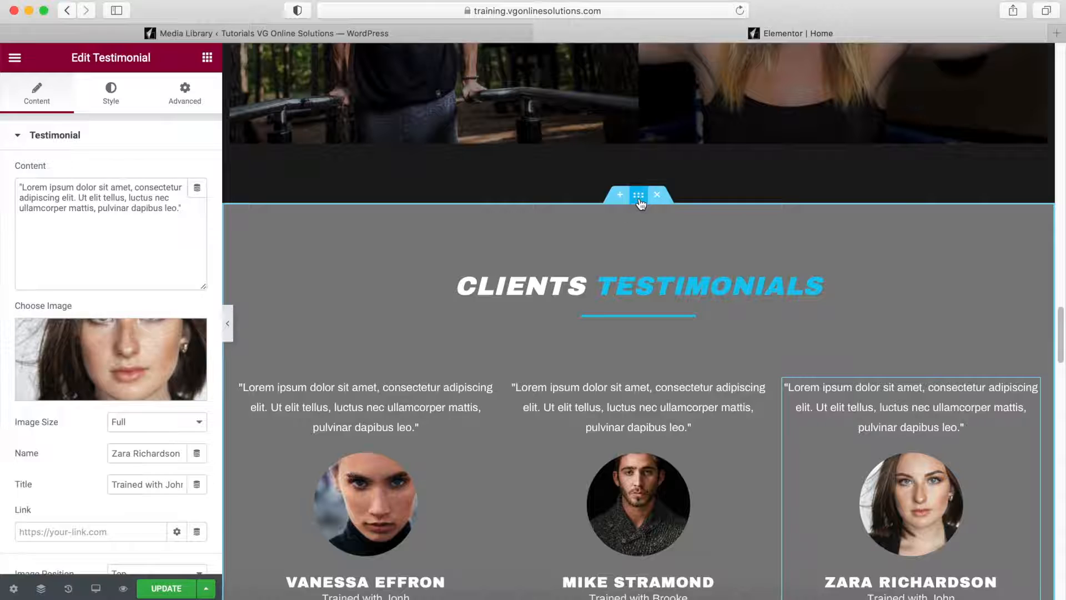
{"action": "left_click", "coordinate": [639, 198]}
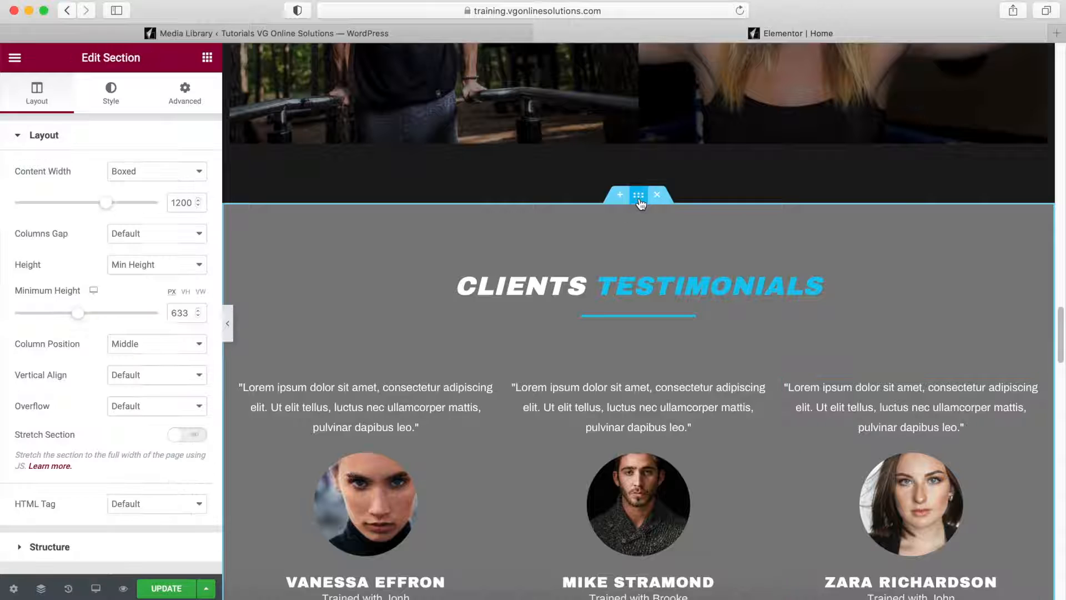
{"action": "left_click", "coordinate": [110, 92]}
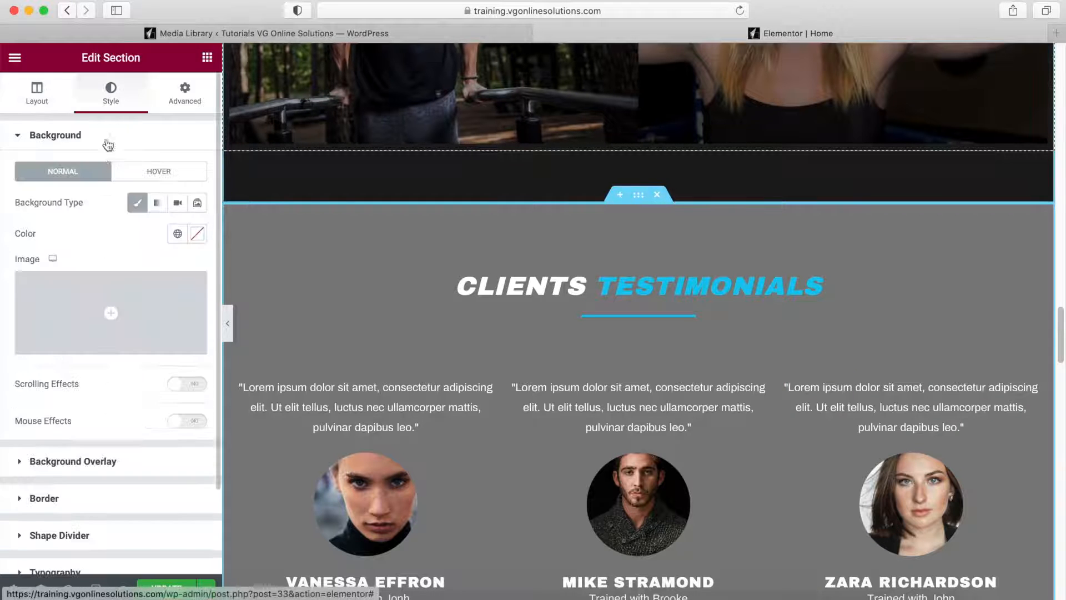
{"action": "left_click", "coordinate": [110, 338]}
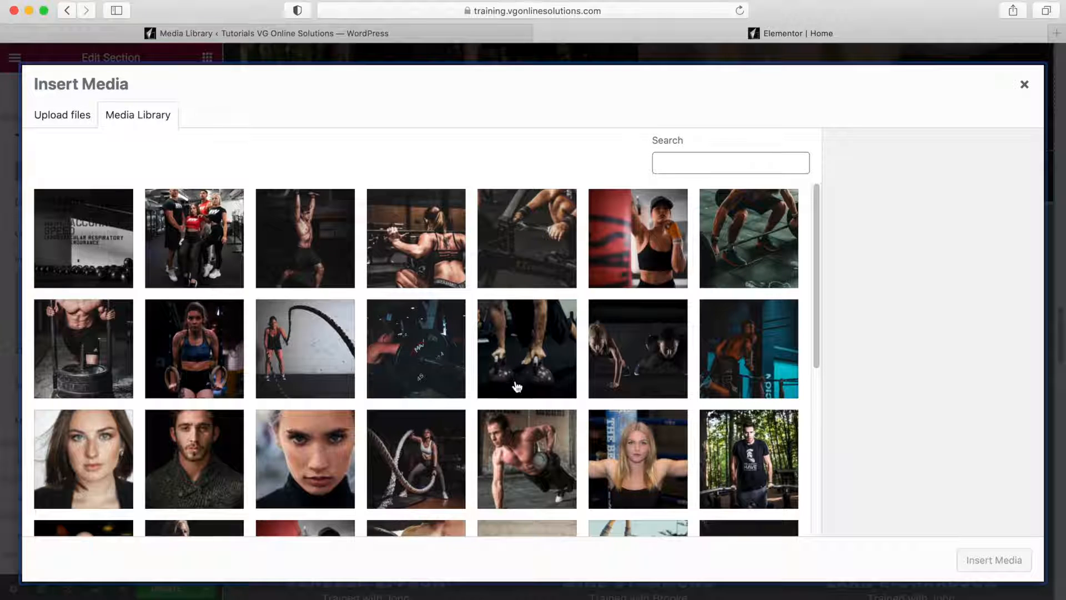
{"action": "scroll", "coordinate": [518, 387], "scroll_direction": "down", "scroll_amount": 8}
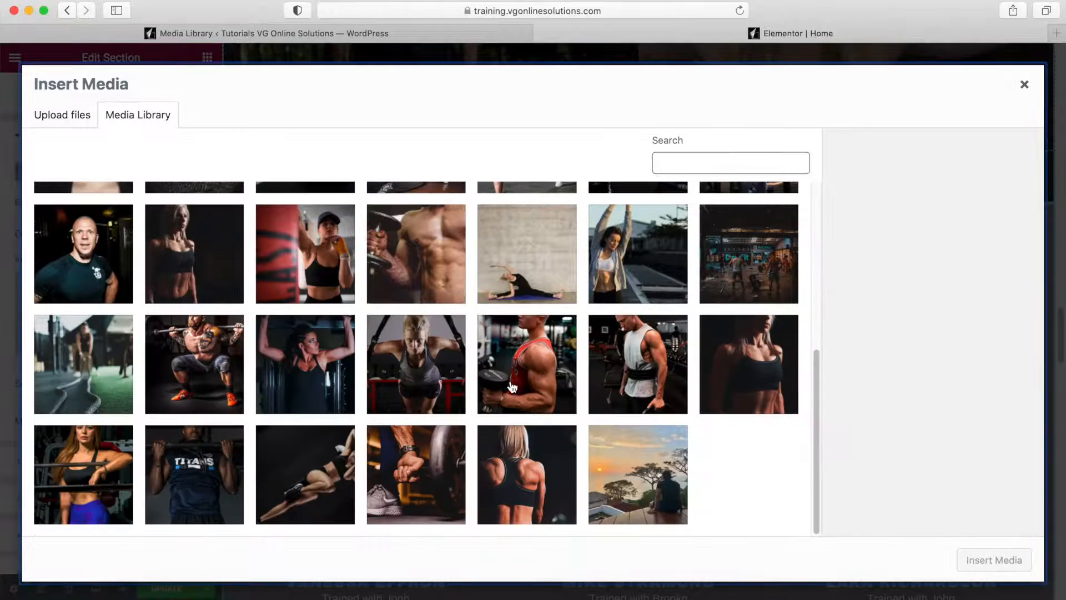
{"action": "left_click", "coordinate": [131, 372]}
{"action": "left_click", "coordinate": [1011, 561]}
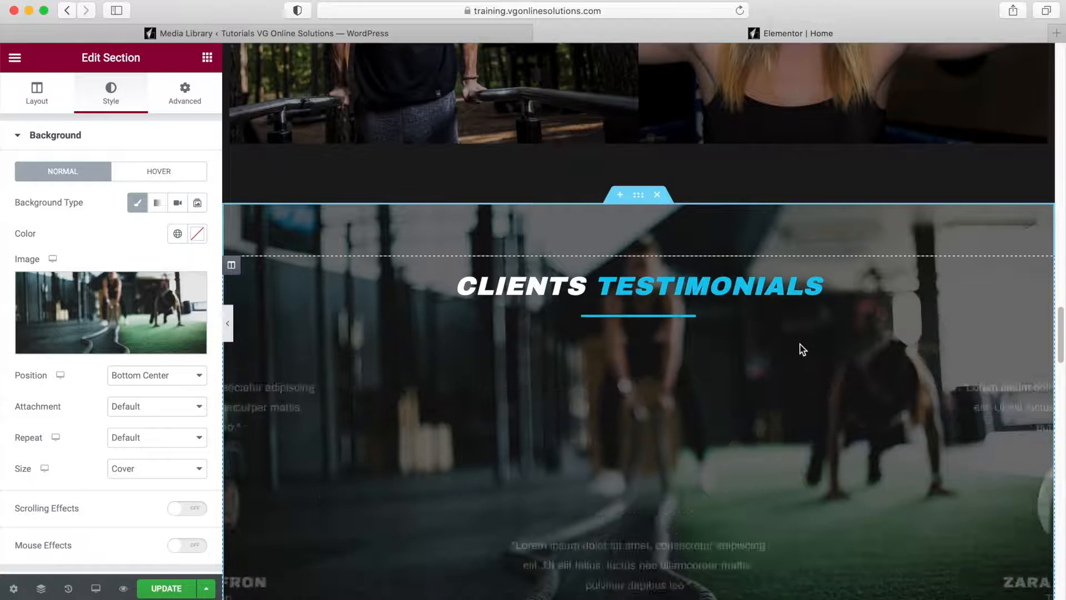
{"action": "scroll", "coordinate": [802, 349], "scroll_direction": "down", "scroll_amount": 5}
{"action": "scroll", "coordinate": [803, 349], "scroll_direction": "down", "scroll_amount": 6}
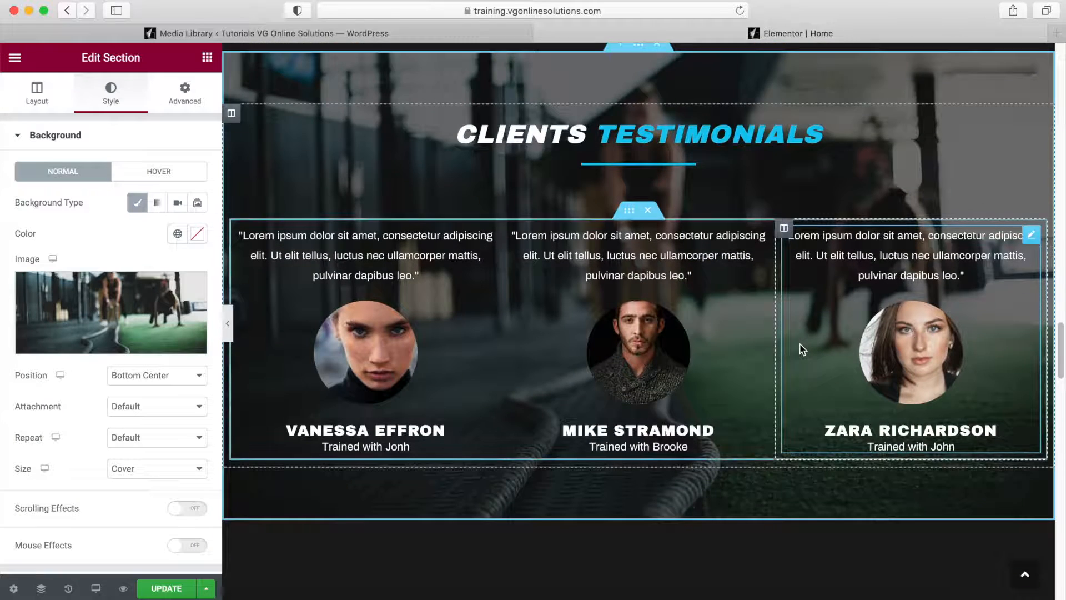
Set background-3.jpg as the background image of the Our Pricings section below the 20 Days Challenge form
{"action": "scroll", "coordinate": [802, 348], "scroll_direction": "down", "scroll_amount": 7}
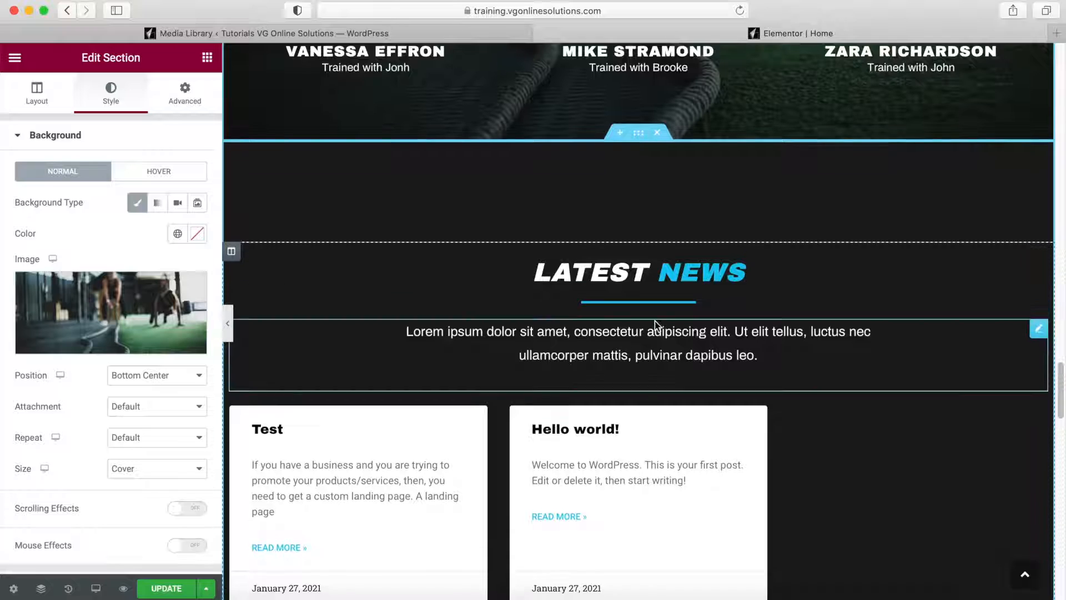
{"action": "scroll", "coordinate": [653, 340], "scroll_direction": "down", "scroll_amount": 1}
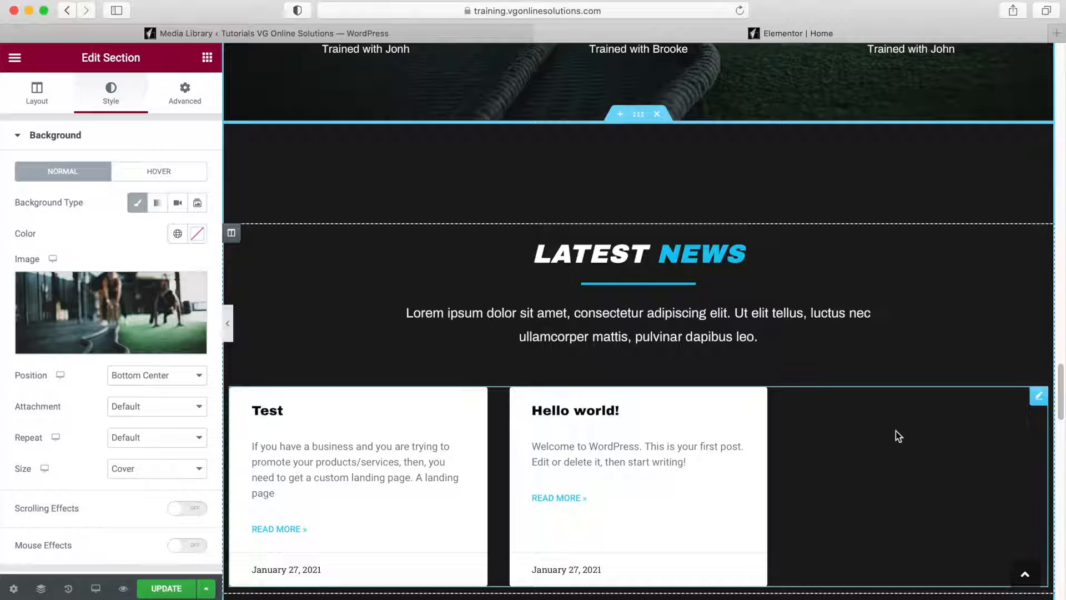
{"action": "scroll", "coordinate": [895, 431], "scroll_direction": "down", "scroll_amount": 5}
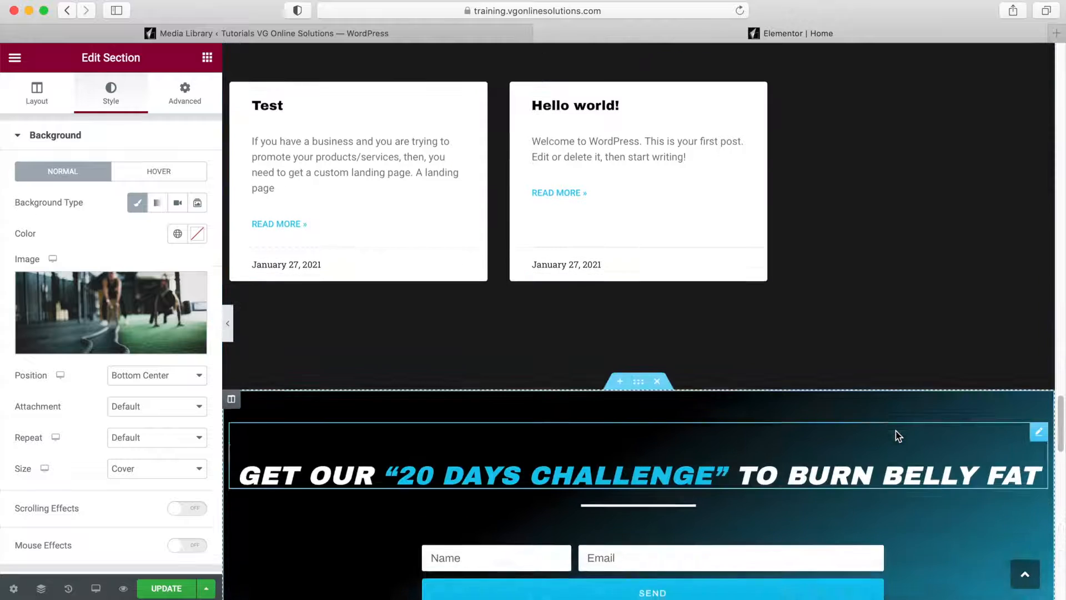
{"action": "scroll", "coordinate": [895, 431], "scroll_direction": "down", "scroll_amount": 2}
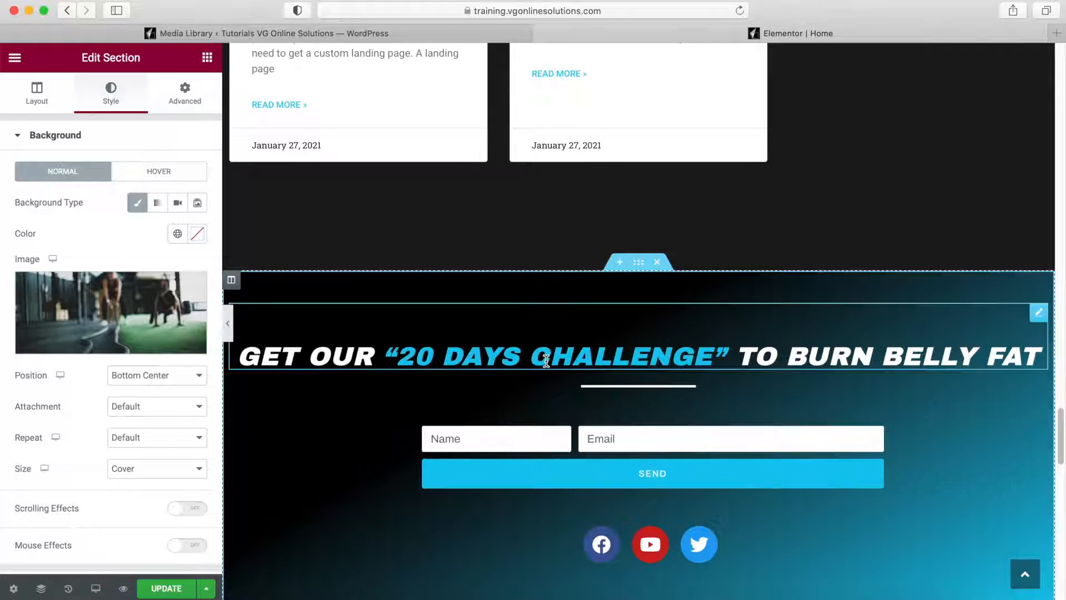
{"action": "scroll", "coordinate": [785, 405], "scroll_direction": "down", "scroll_amount": 4}
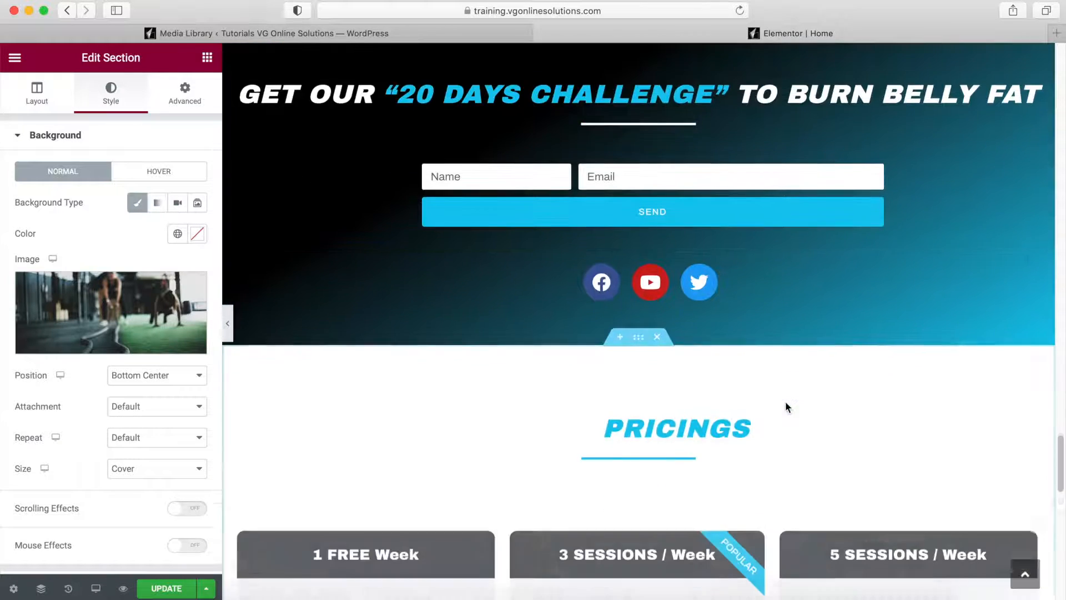
{"action": "scroll", "coordinate": [785, 407], "scroll_direction": "down", "scroll_amount": 2}
{"action": "left_click", "coordinate": [639, 252]}
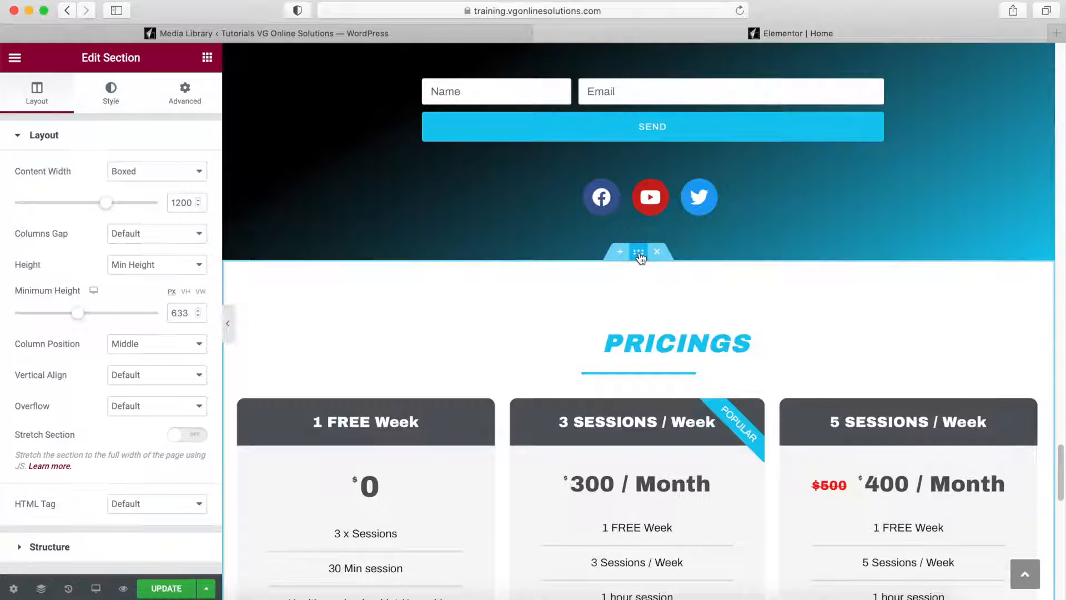
{"action": "left_click", "coordinate": [111, 93]}
{"action": "left_click", "coordinate": [104, 341]}
{"action": "scroll", "coordinate": [638, 382], "scroll_direction": "down", "scroll_amount": 6}
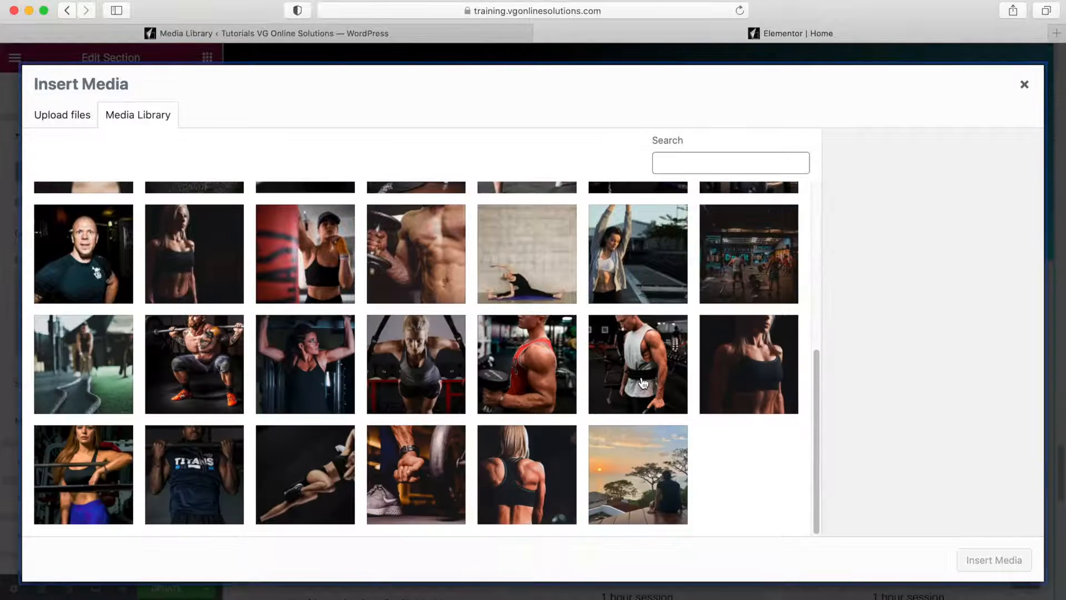
{"action": "left_click", "coordinate": [706, 270]}
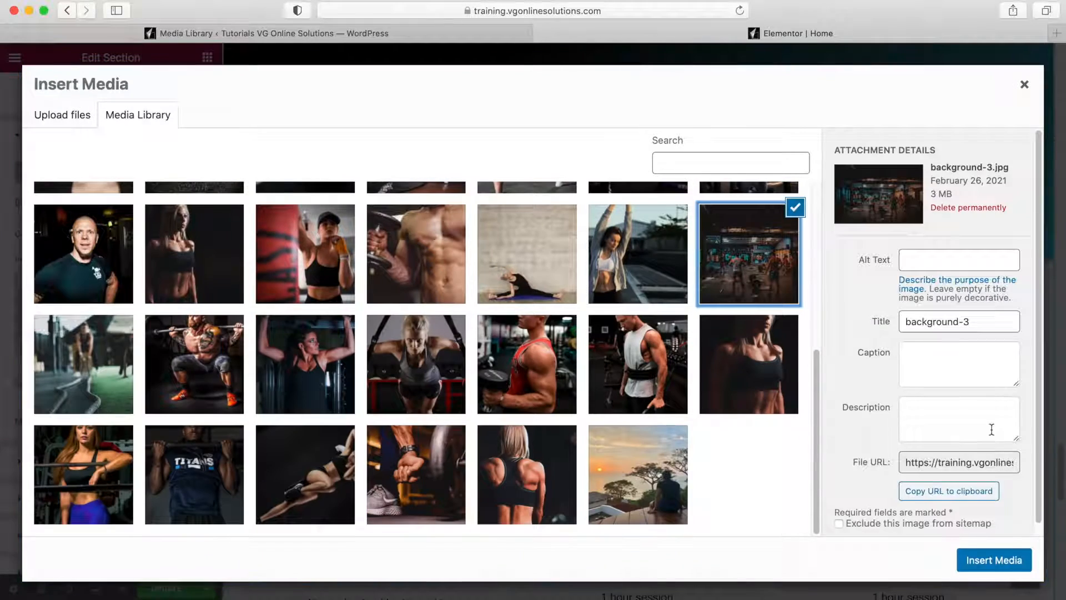
{"action": "left_click", "coordinate": [994, 561]}
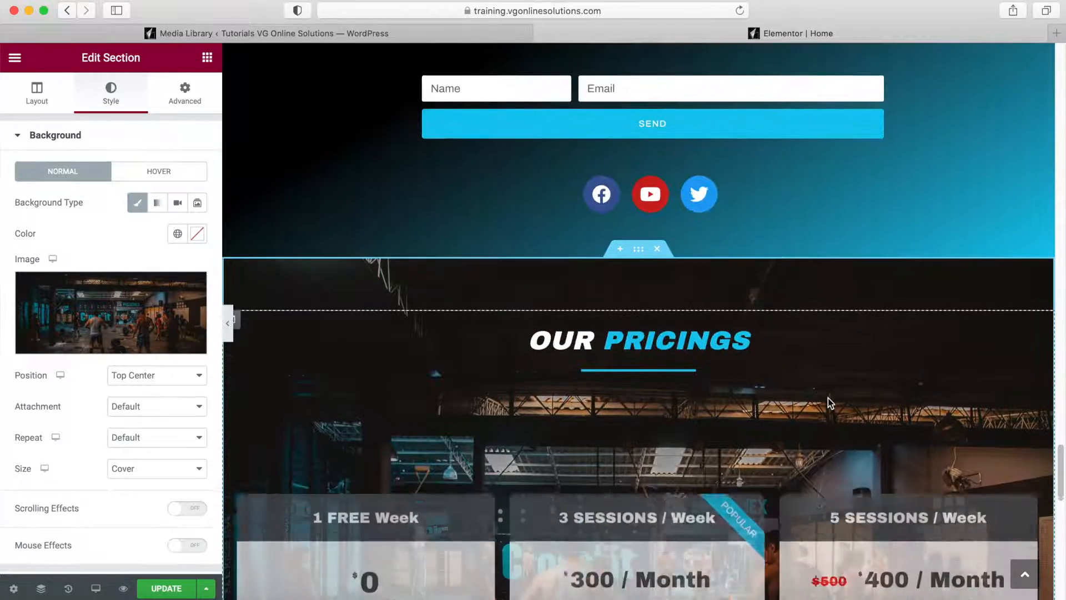
Open the Let's Chat contact form below the Our Pricings section for editing
{"action": "scroll", "coordinate": [828, 398], "scroll_direction": "down", "scroll_amount": 5}
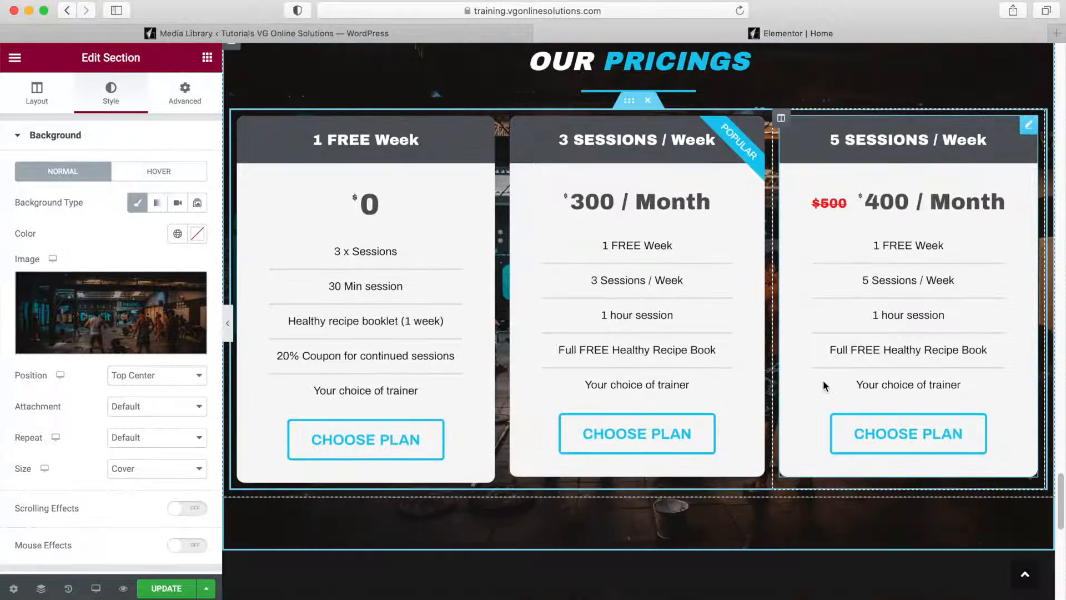
{"action": "scroll", "coordinate": [823, 381], "scroll_direction": "down", "scroll_amount": 7}
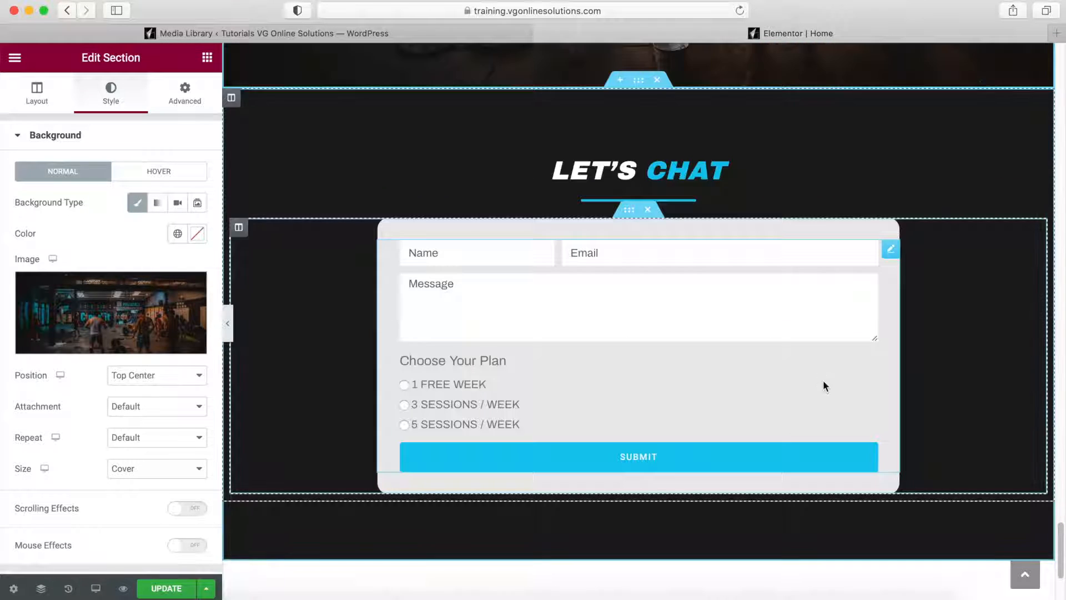
{"action": "scroll", "coordinate": [823, 386], "scroll_direction": "down", "scroll_amount": 4}
{"action": "scroll", "coordinate": [816, 385], "scroll_direction": "up", "scroll_amount": 3}
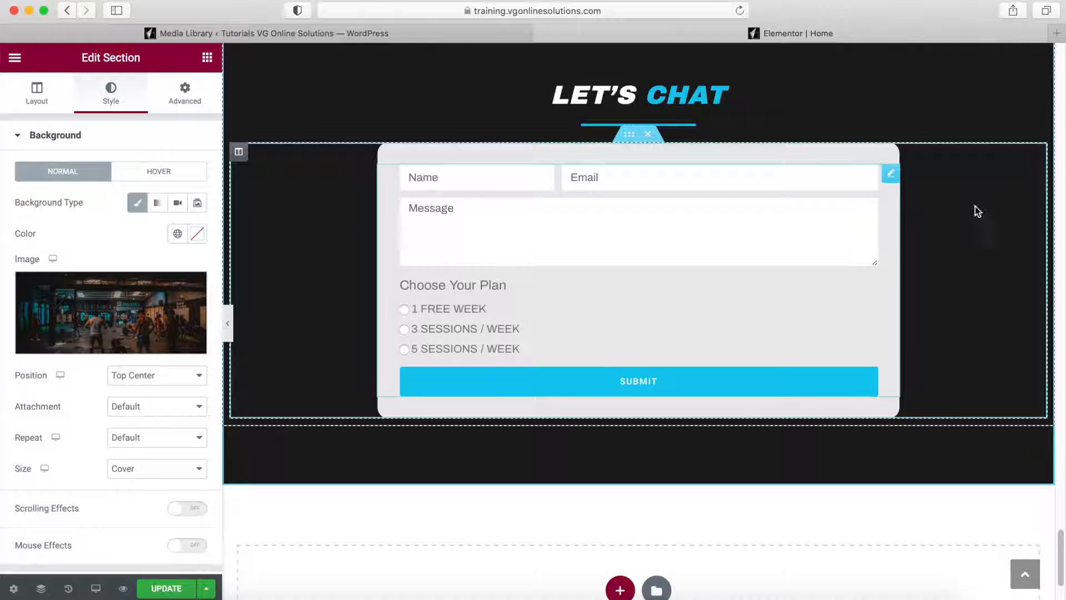
{"action": "left_click", "coordinate": [890, 175]}
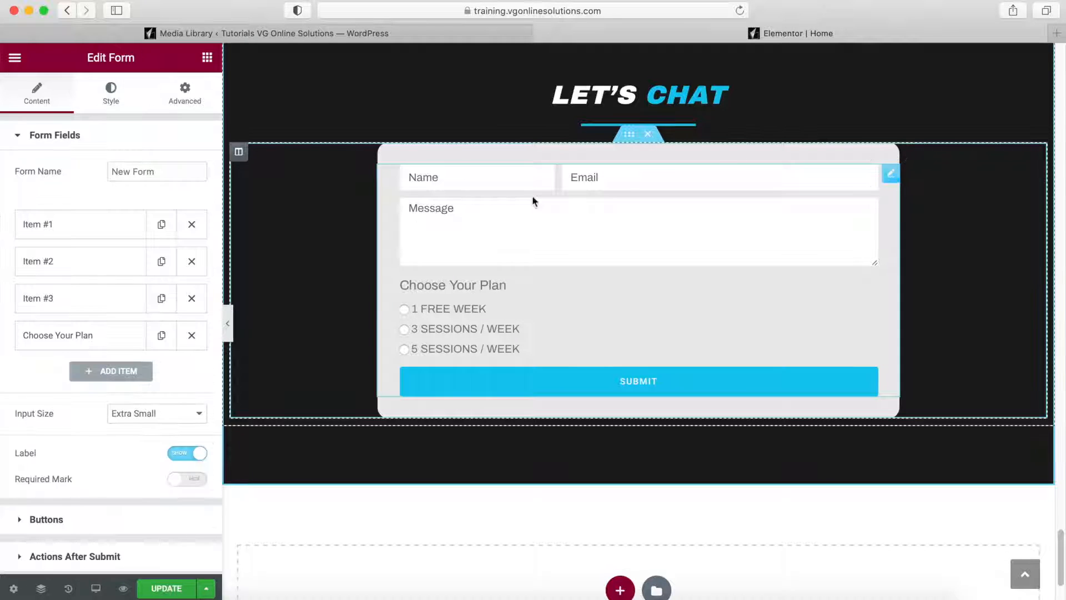
Examine the settings of the Let's Chat form's name, email, message and Choose Your Plan fields
{"action": "left_click", "coordinate": [65, 229]}
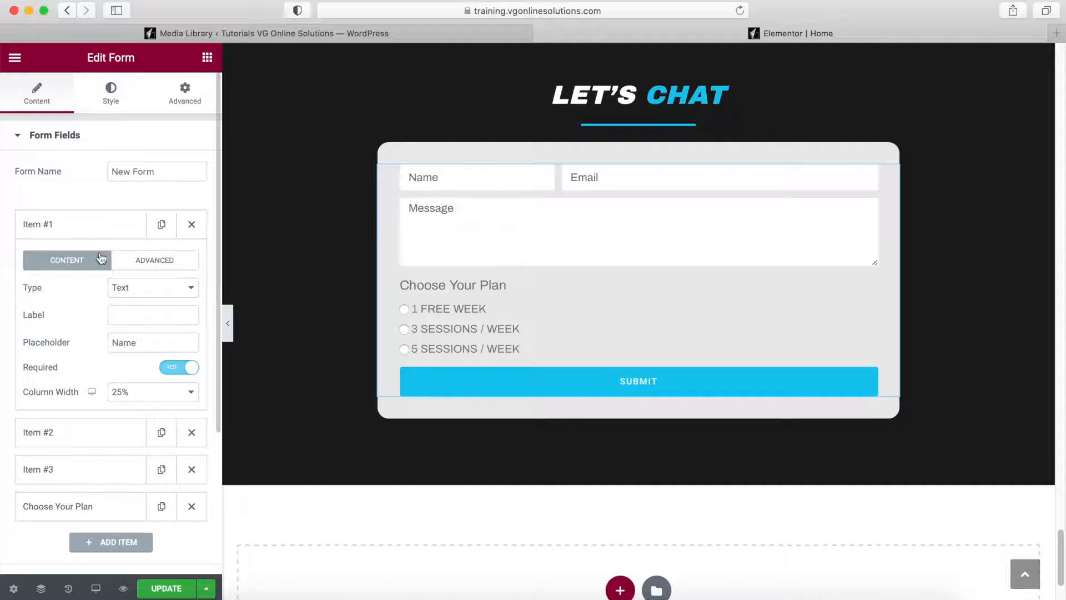
{"action": "left_click", "coordinate": [73, 229]}
{"action": "left_click", "coordinate": [70, 265]}
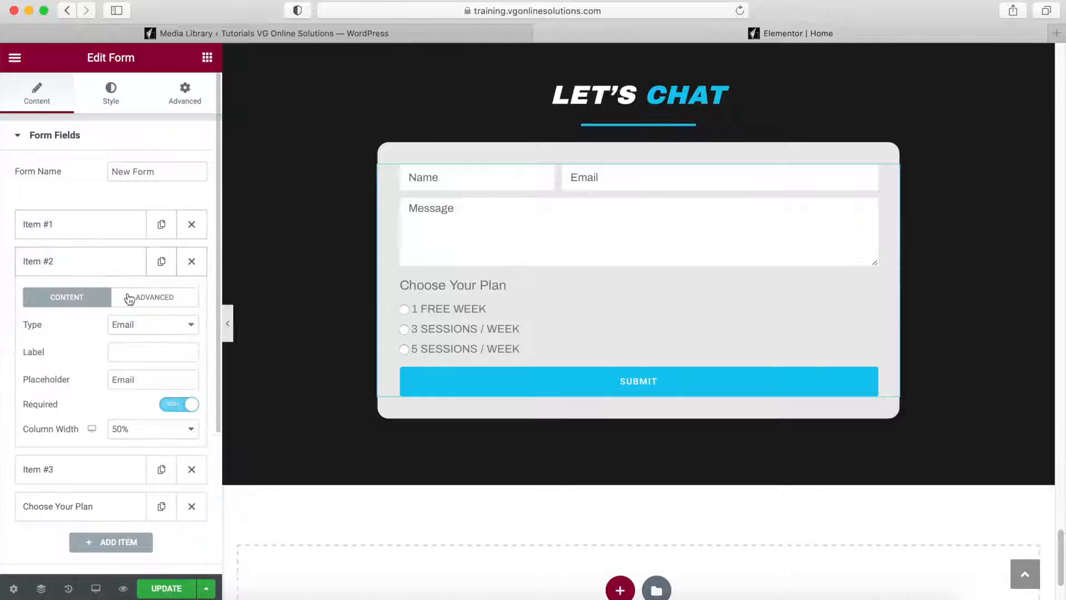
{"action": "left_click", "coordinate": [78, 269]}
{"action": "left_click", "coordinate": [76, 300]}
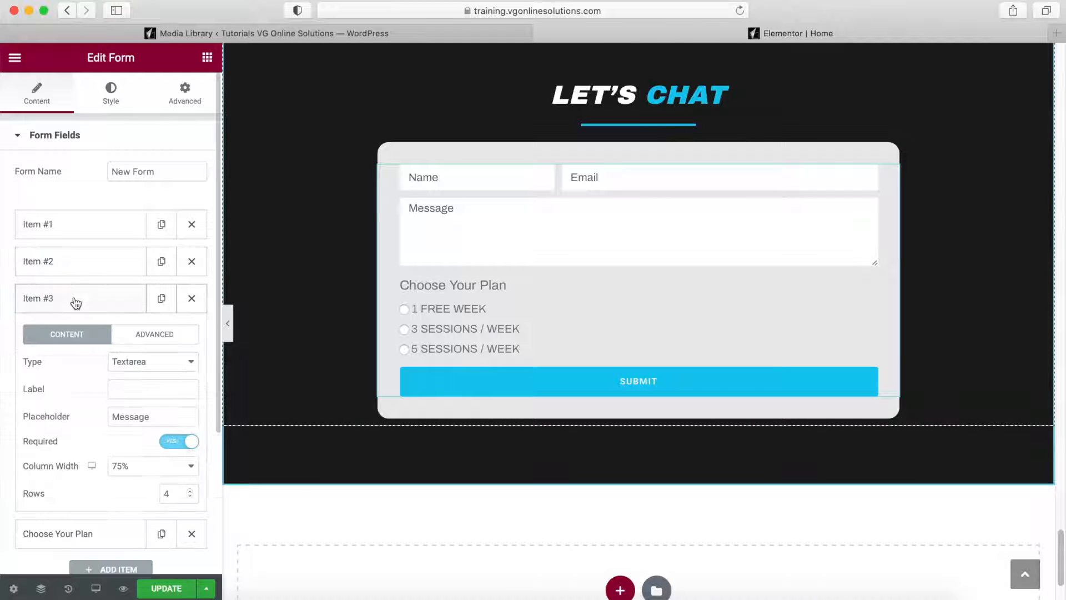
{"action": "left_click", "coordinate": [95, 302]}
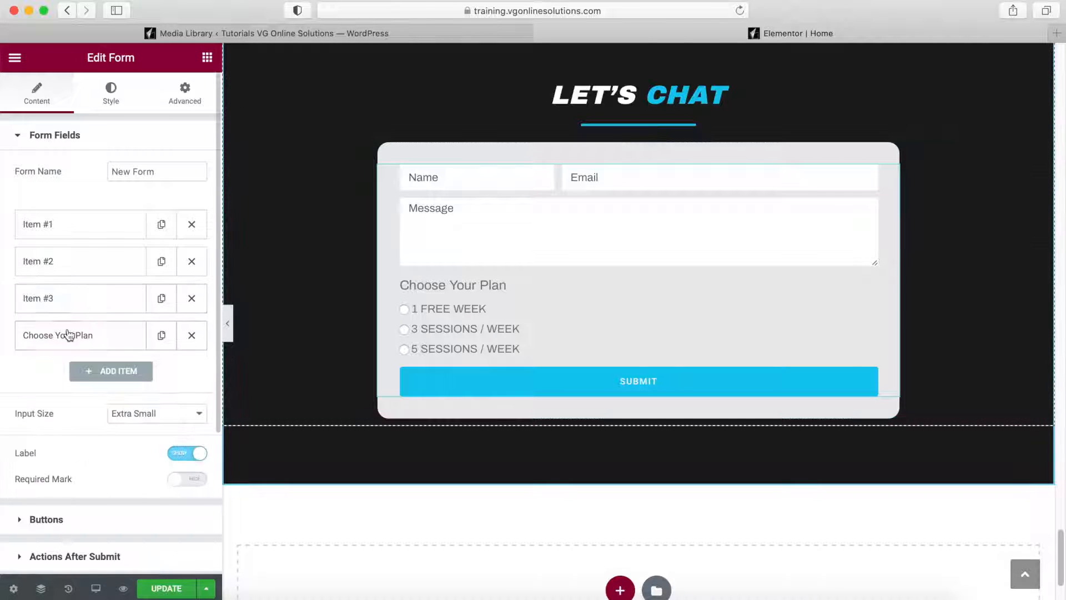
{"action": "left_click", "coordinate": [67, 335]}
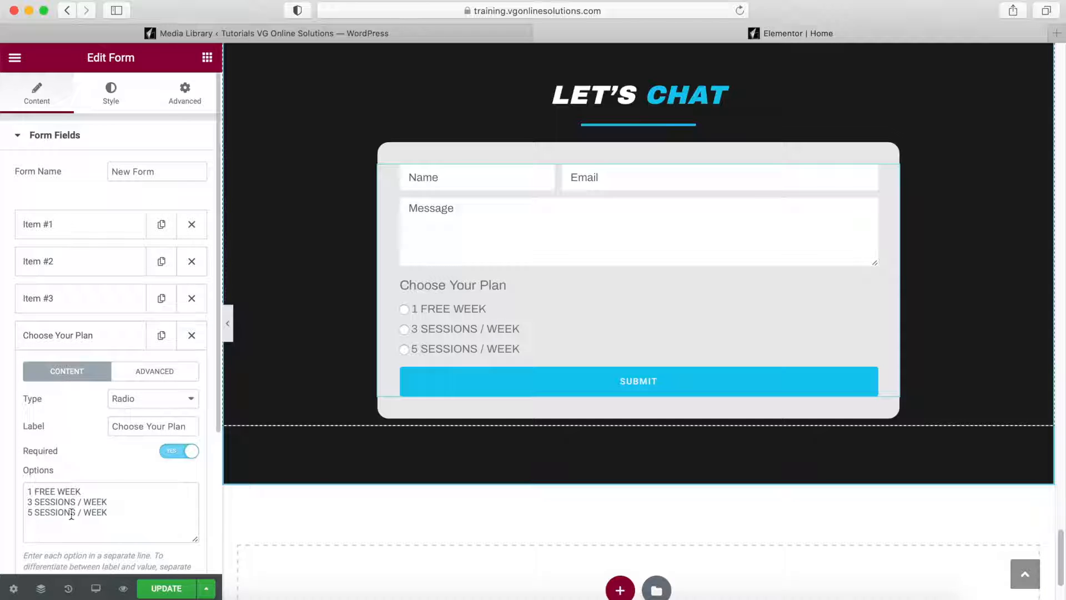
{"action": "left_click", "coordinate": [90, 349]}
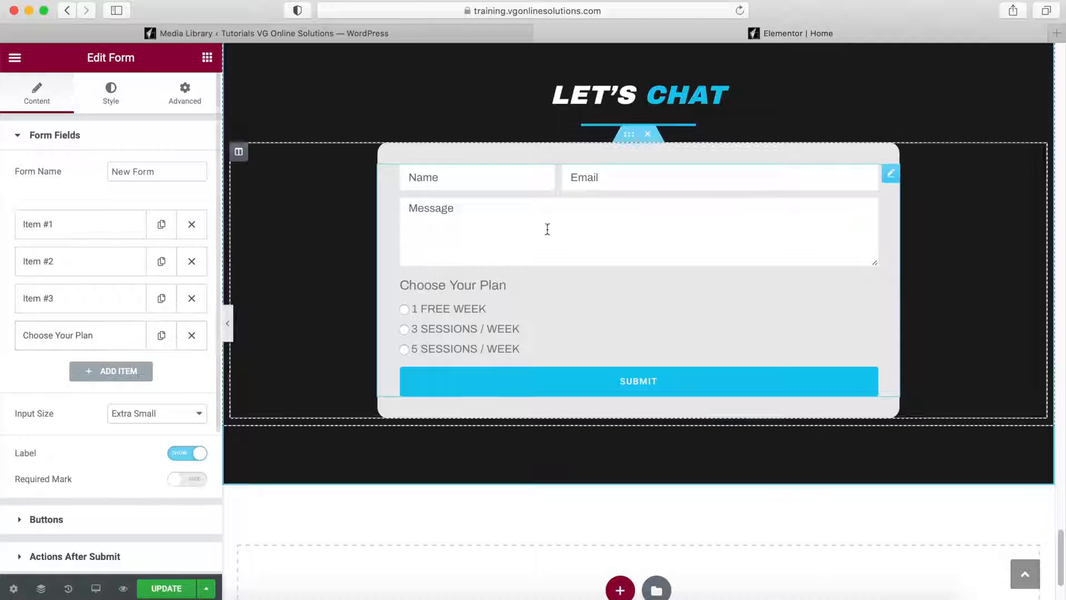
Review the Home page at full width from the Let's Chat form up to the hero section, without the editing controls
{"action": "scroll", "coordinate": [633, 330], "scroll_direction": "up", "scroll_amount": 5}
{"action": "scroll", "coordinate": [637, 336], "scroll_direction": "up", "scroll_amount": 2}
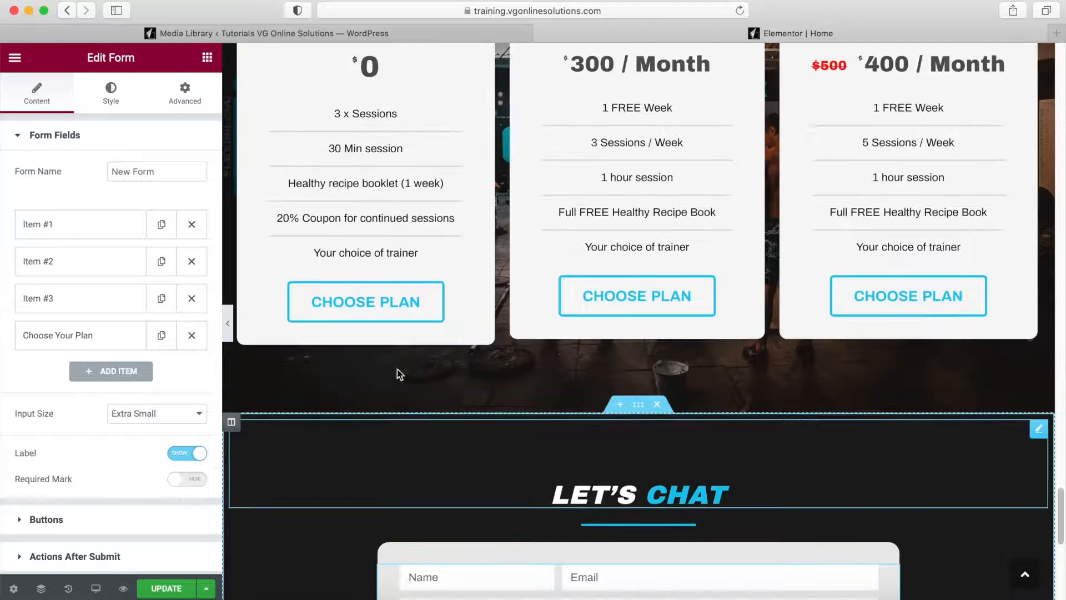
{"action": "left_click", "coordinate": [229, 329]}
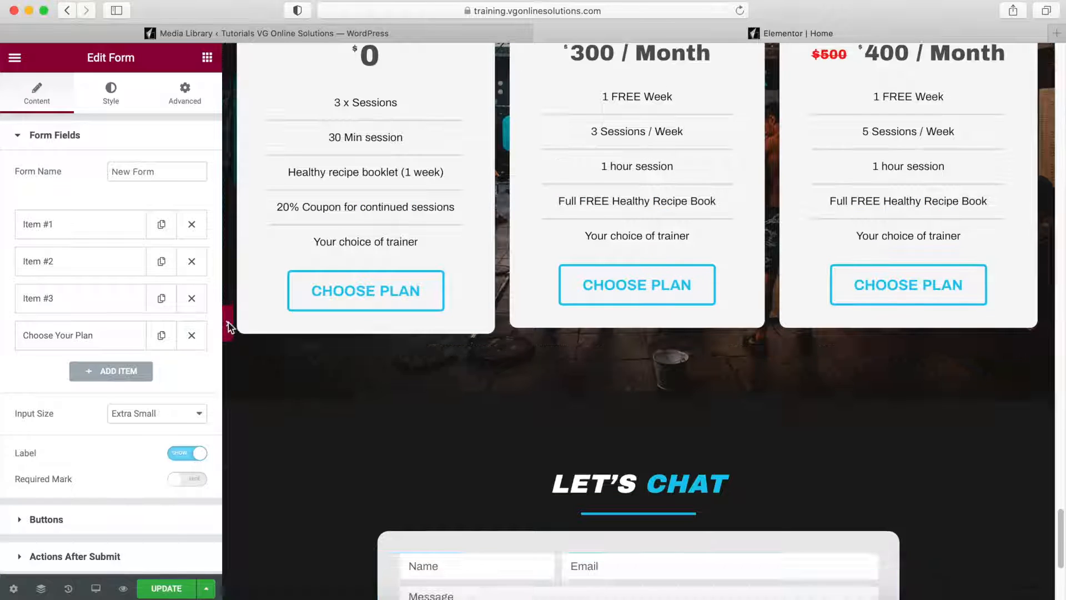
{"action": "scroll", "coordinate": [717, 337], "scroll_direction": "up", "scroll_amount": 2}
{"action": "scroll", "coordinate": [720, 342], "scroll_direction": "down", "scroll_amount": 8}
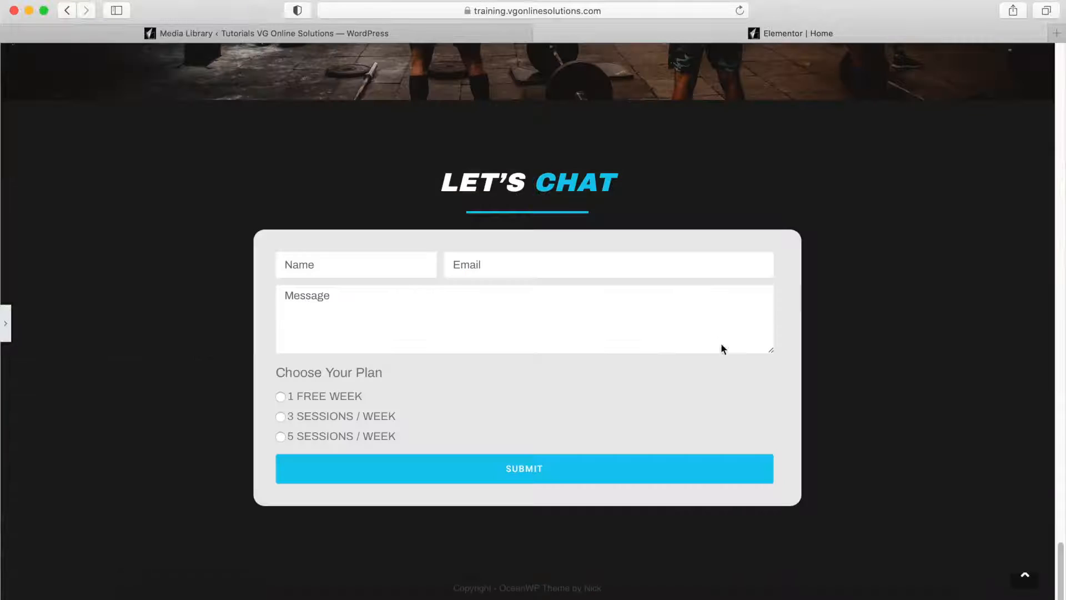
{"action": "scroll", "coordinate": [720, 344], "scroll_direction": "up", "scroll_amount": 15}
{"action": "scroll", "coordinate": [729, 351], "scroll_direction": "up", "scroll_amount": 15}
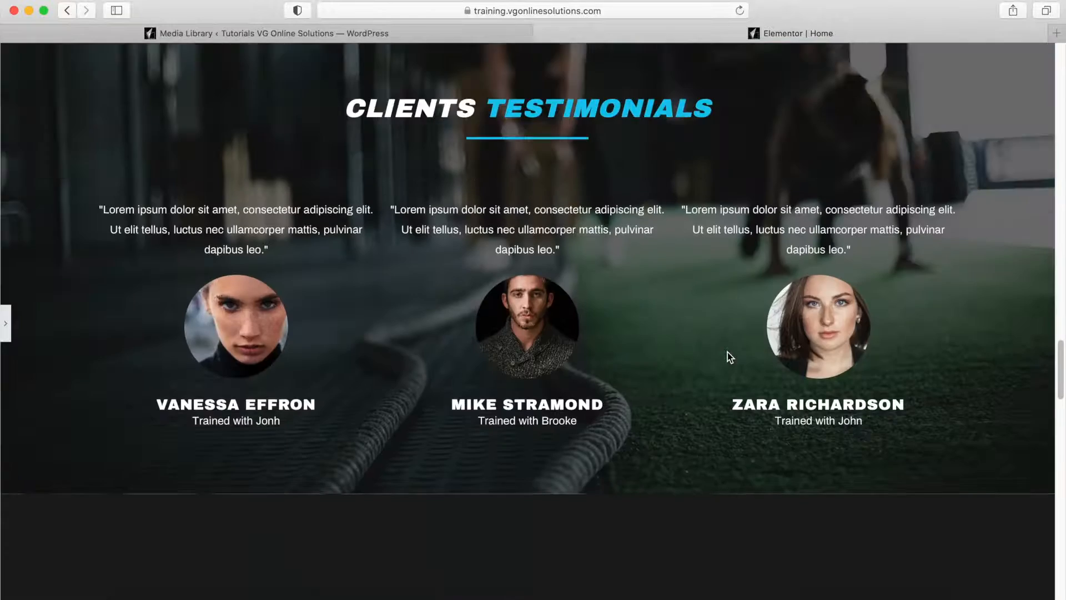
{"action": "scroll", "coordinate": [729, 358], "scroll_direction": "up", "scroll_amount": 10}
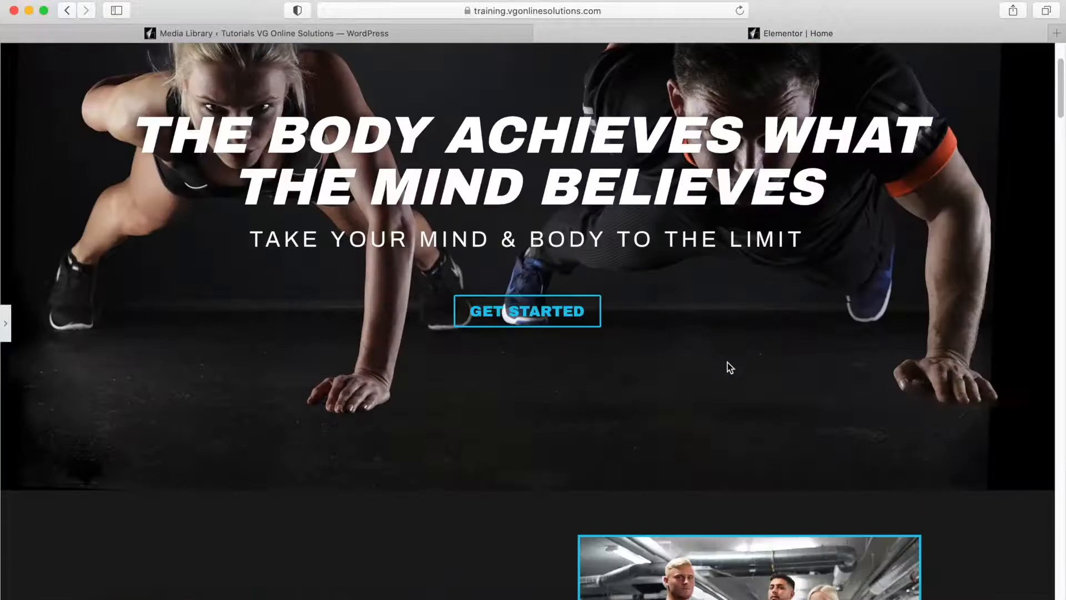
{"action": "left_click", "coordinate": [6, 333]}
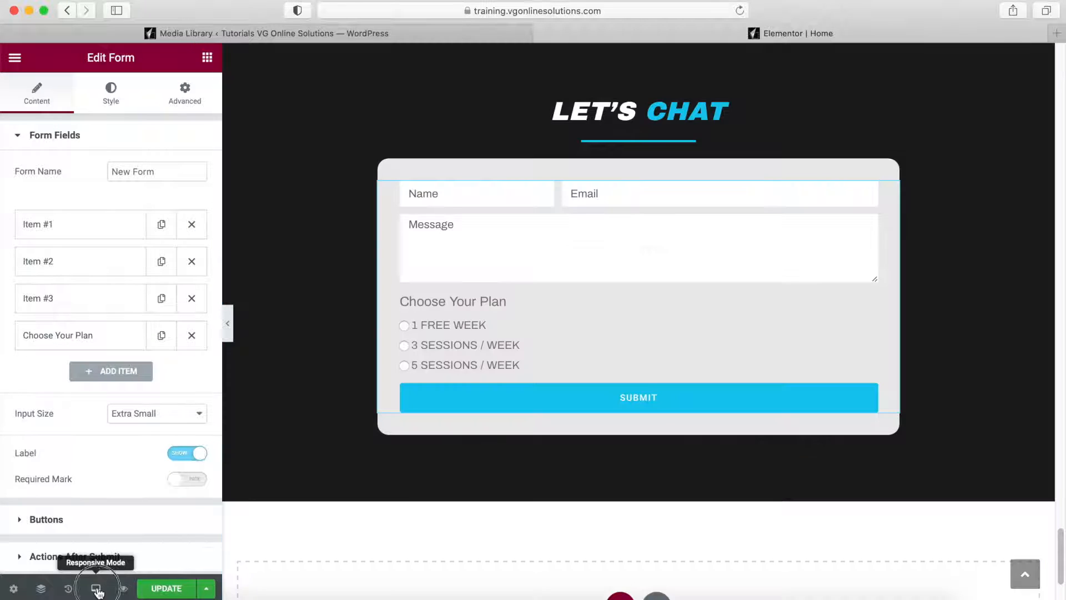
Preview the Home page at the 768px tablet size and check its pricing and testimonial sections
{"action": "left_click", "coordinate": [95, 588]}
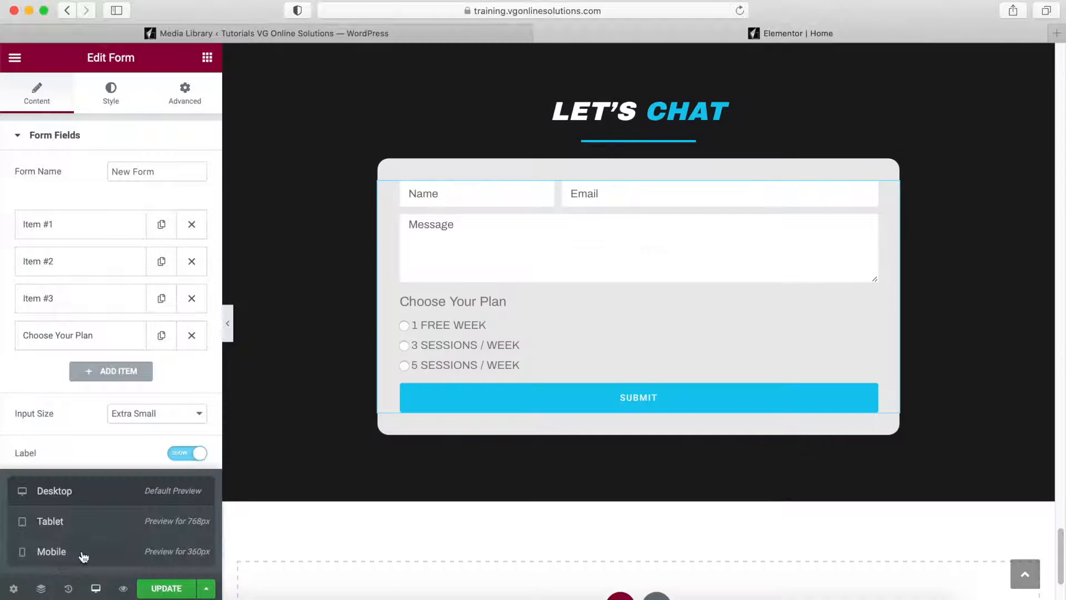
{"action": "left_click", "coordinate": [62, 523]}
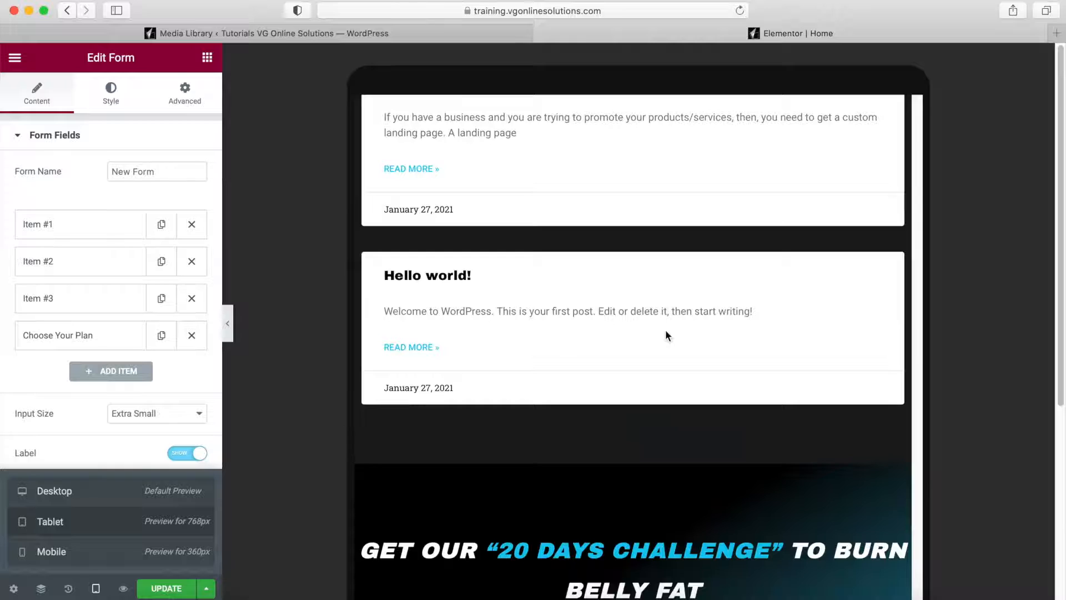
{"action": "scroll", "coordinate": [668, 336], "scroll_direction": "down", "scroll_amount": 20}
{"action": "scroll", "coordinate": [682, 346], "scroll_direction": "up", "scroll_amount": 14}
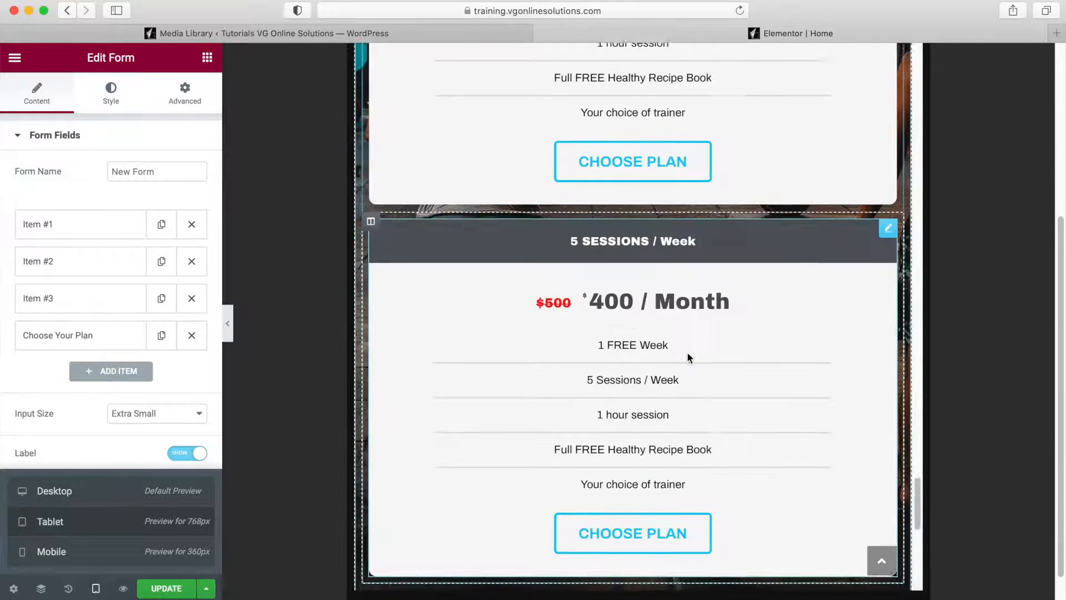
{"action": "scroll", "coordinate": [688, 357], "scroll_direction": "up", "scroll_amount": 15}
{"action": "scroll", "coordinate": [692, 359], "scroll_direction": "up", "scroll_amount": 10}
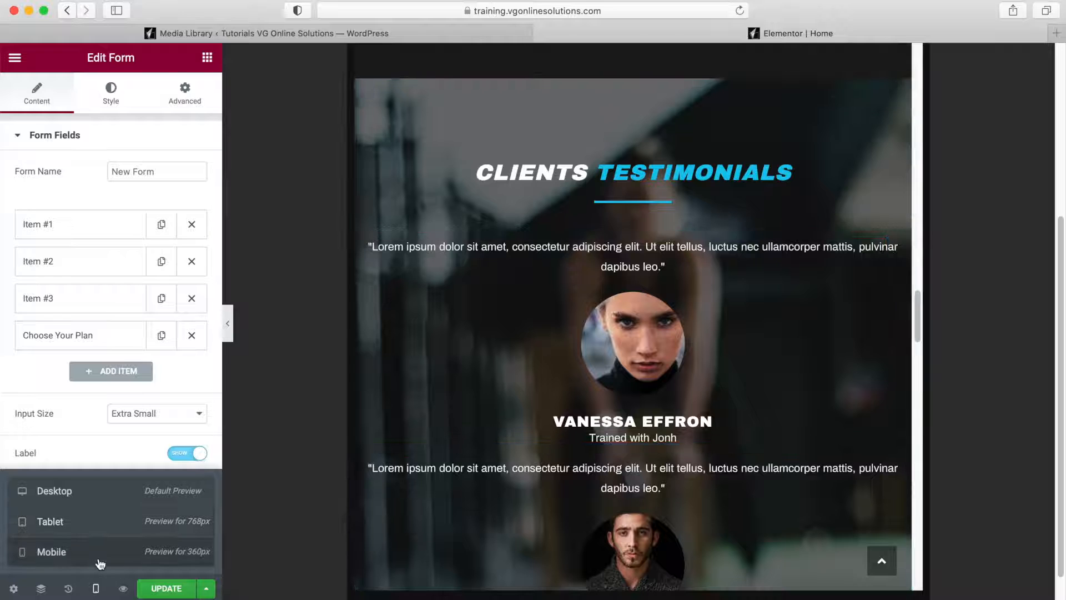
Preview the Home page at the 360px mobile size and check the layout up to the hero section
{"action": "left_click", "coordinate": [101, 562]}
{"action": "scroll", "coordinate": [672, 328], "scroll_direction": "up", "scroll_amount": 10}
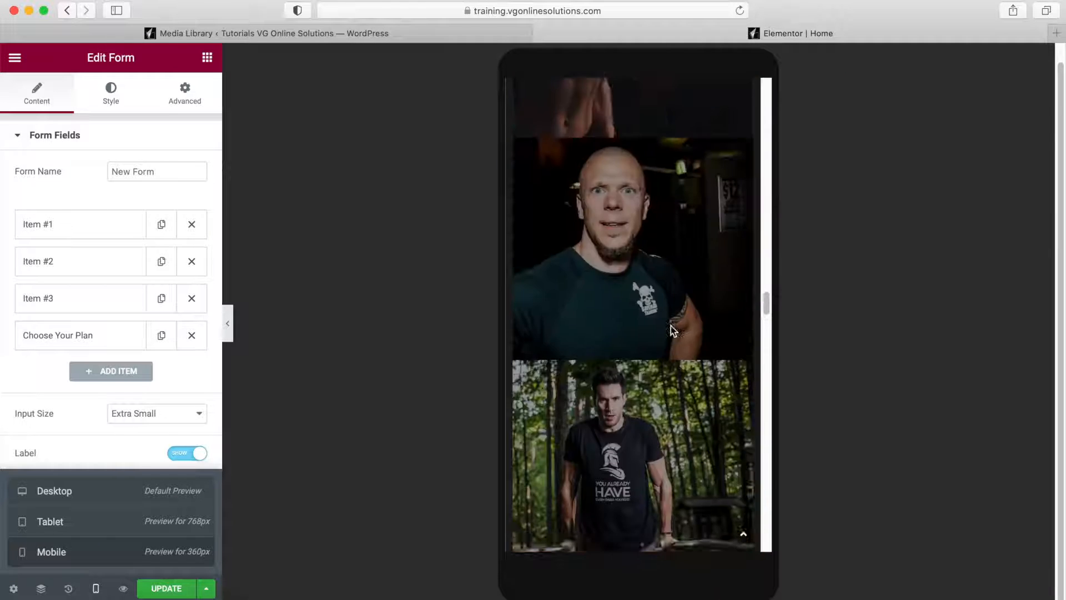
{"action": "scroll", "coordinate": [673, 330], "scroll_direction": "up", "scroll_amount": 15}
{"action": "scroll", "coordinate": [675, 345], "scroll_direction": "up", "scroll_amount": 15}
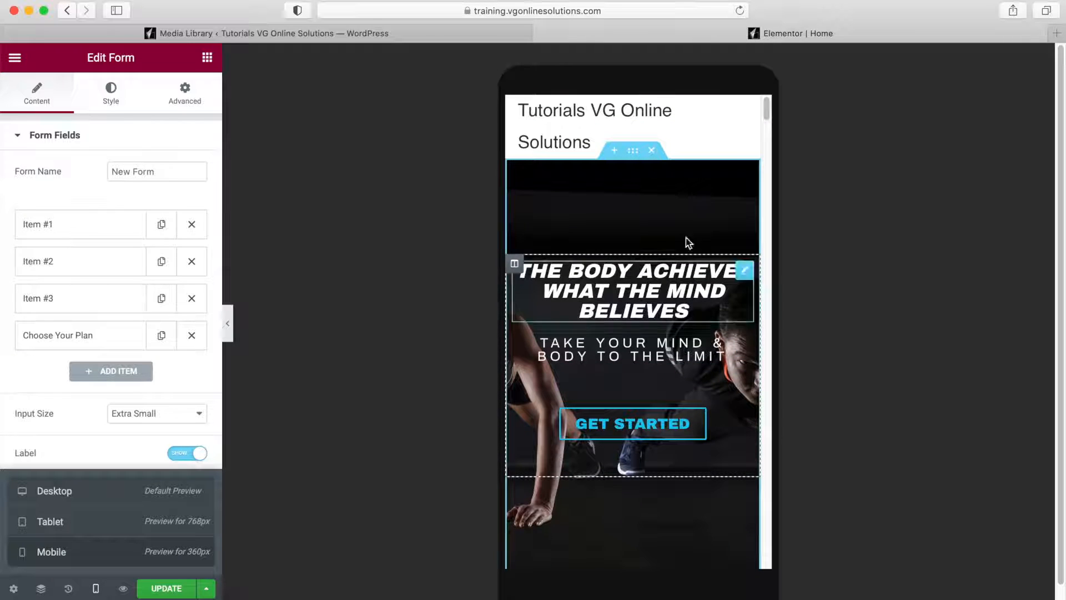
Return the Home page to the desktop preview and save its updates
{"action": "left_click", "coordinate": [95, 500]}
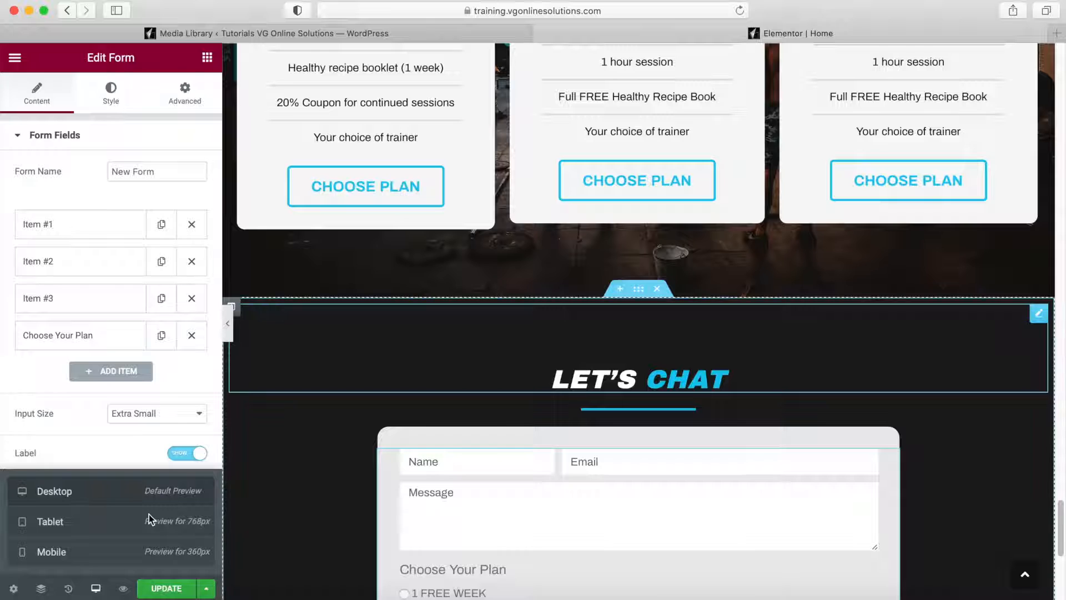
{"action": "left_click", "coordinate": [170, 590]}
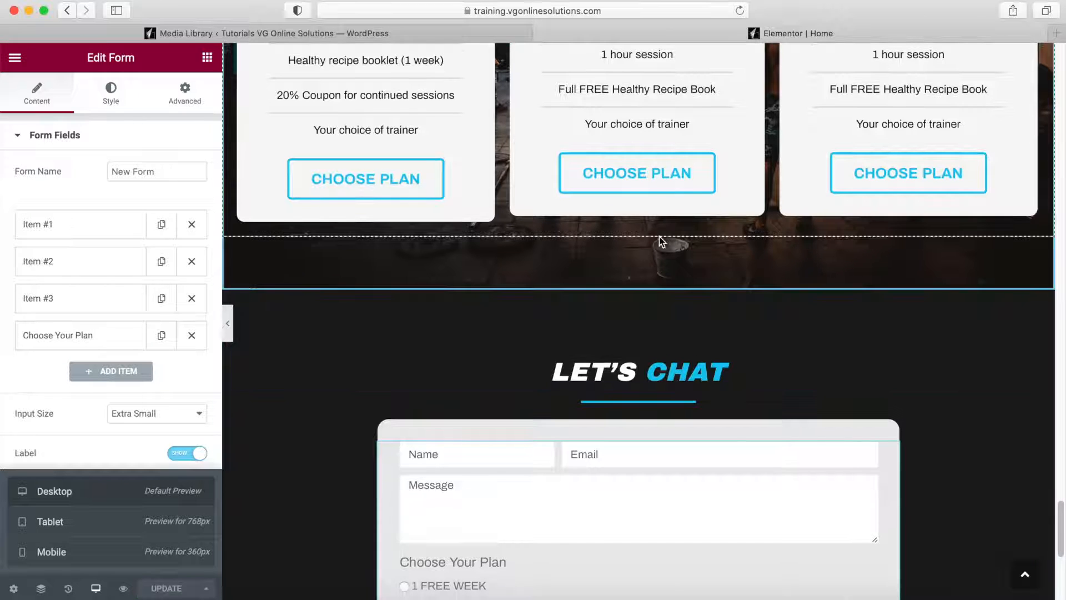
Open the site's page list in WordPress and load the About, Contact and Services pages in Elementor, each in its own tab
{"action": "left_click", "coordinate": [338, 34]}
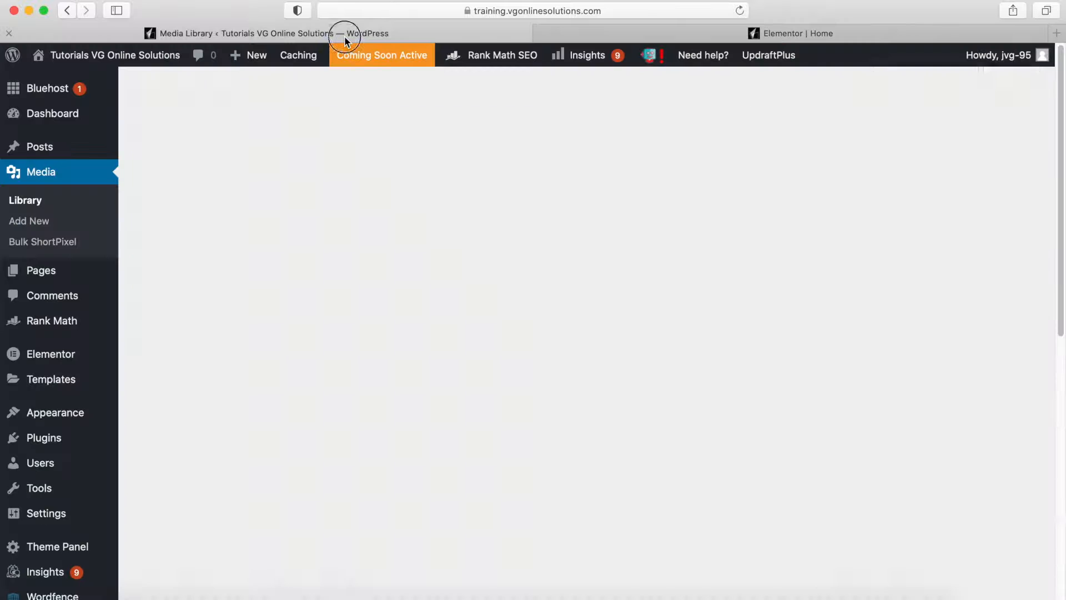
{"action": "left_click", "coordinate": [44, 272]}
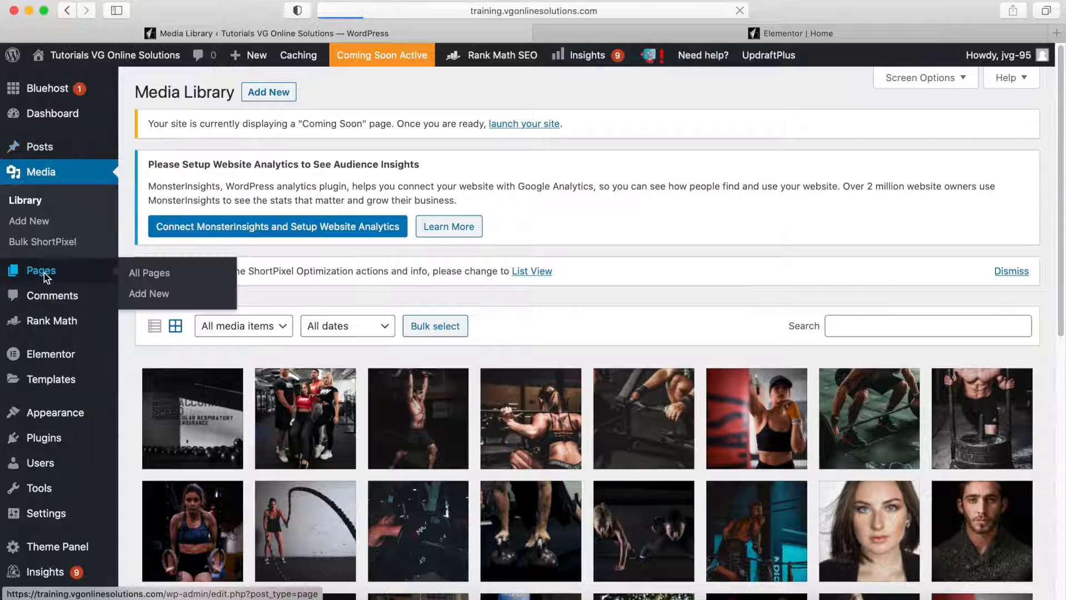
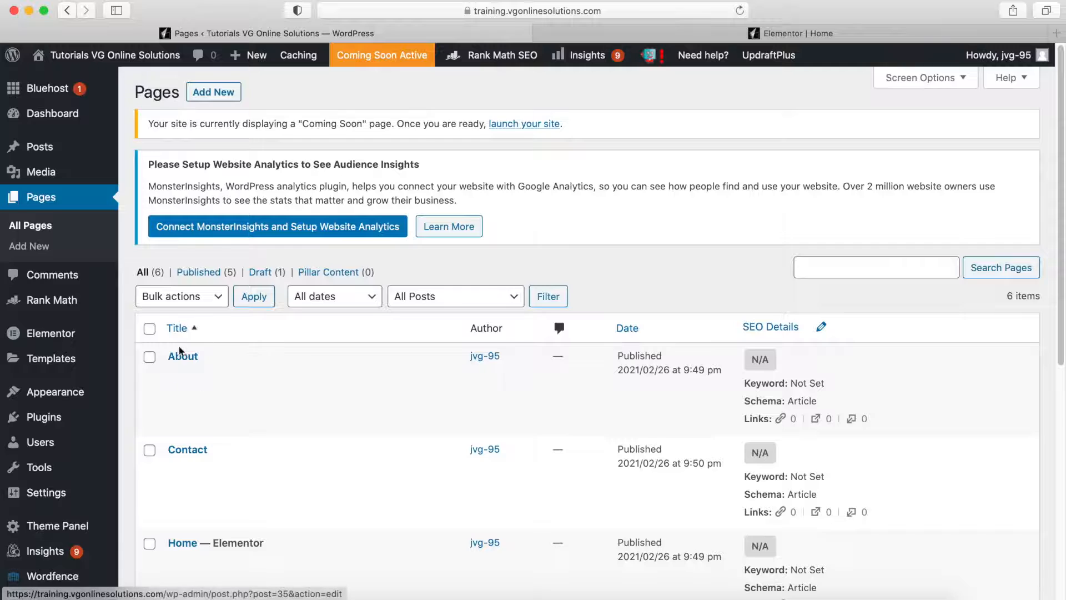
{"action": "scroll", "coordinate": [189, 369], "scroll_direction": "down", "scroll_amount": 3}
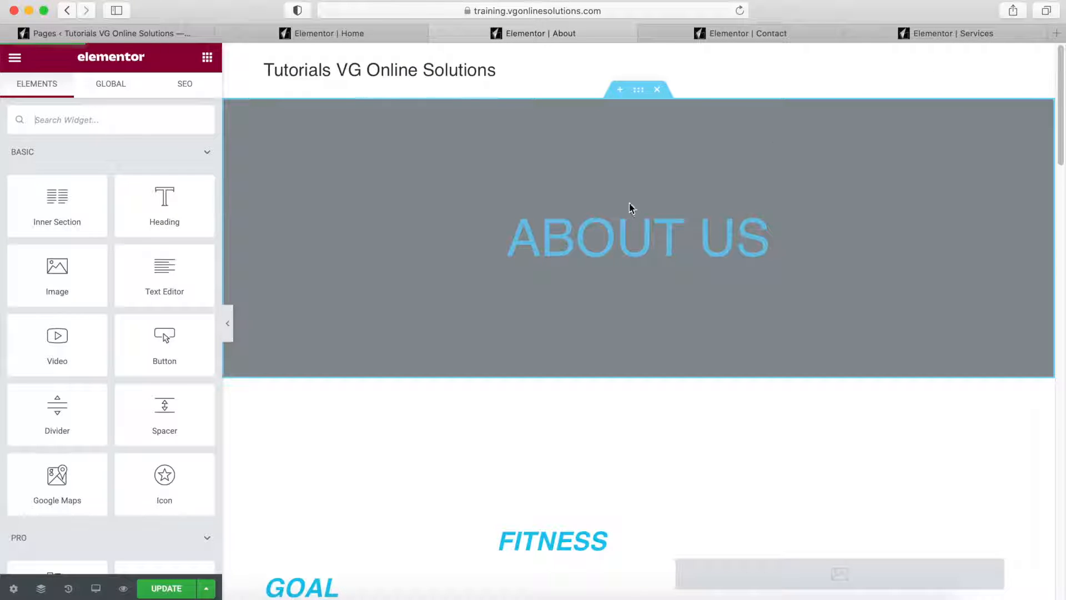
Review the About page's imported sections, from the Fitness Goal and Trainers blocks to the contact call-to-action
{"action": "scroll", "coordinate": [550, 276], "scroll_direction": "down", "scroll_amount": 10}
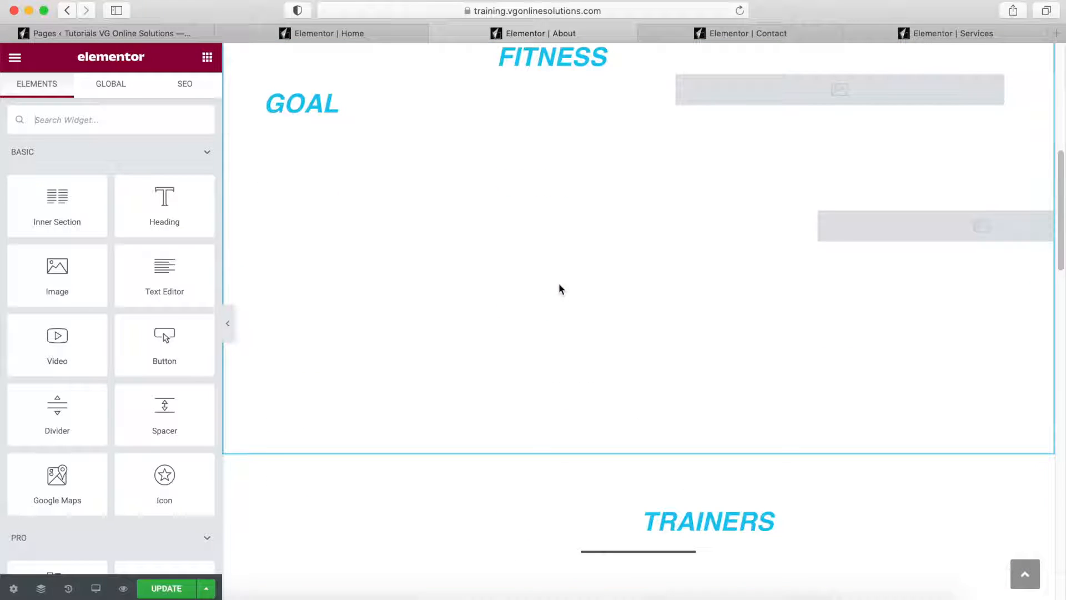
{"action": "scroll", "coordinate": [559, 288], "scroll_direction": "down", "scroll_amount": 3}
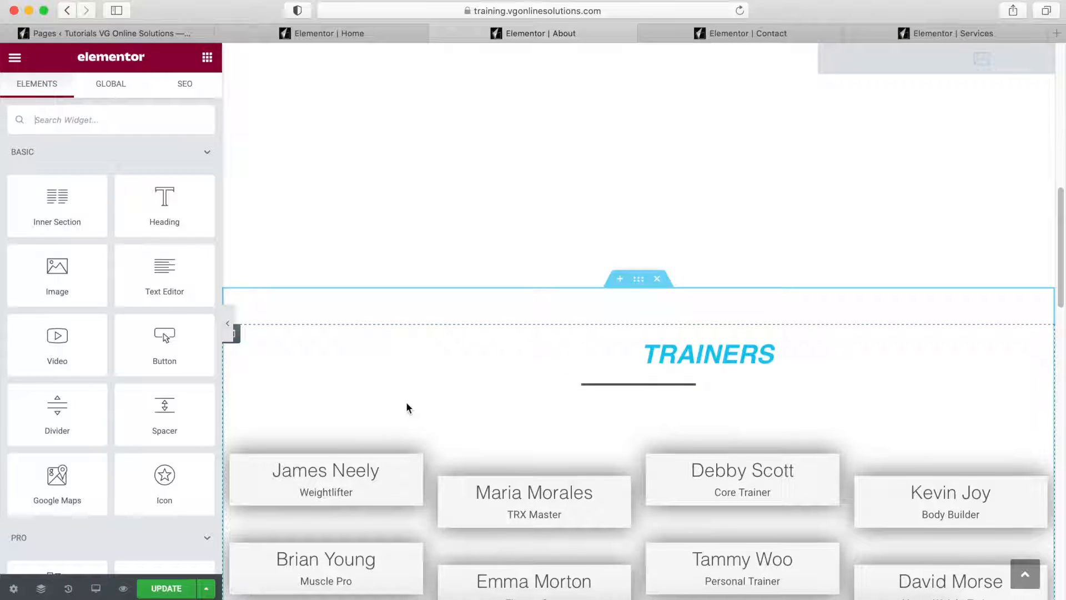
{"action": "scroll", "coordinate": [407, 408], "scroll_direction": "down", "scroll_amount": 5}
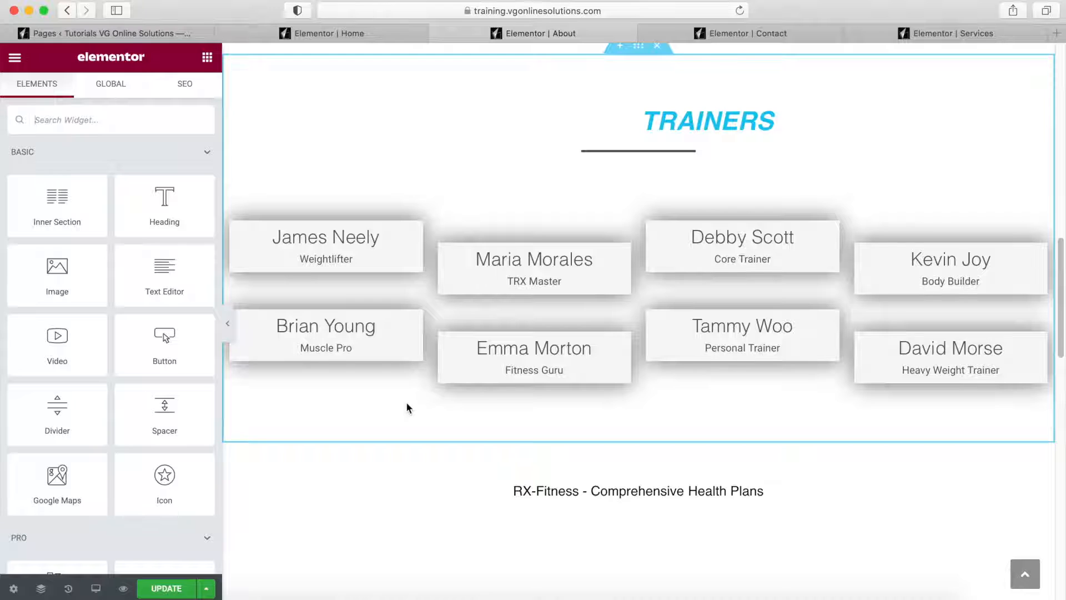
{"action": "scroll", "coordinate": [407, 408], "scroll_direction": "down", "scroll_amount": 8}
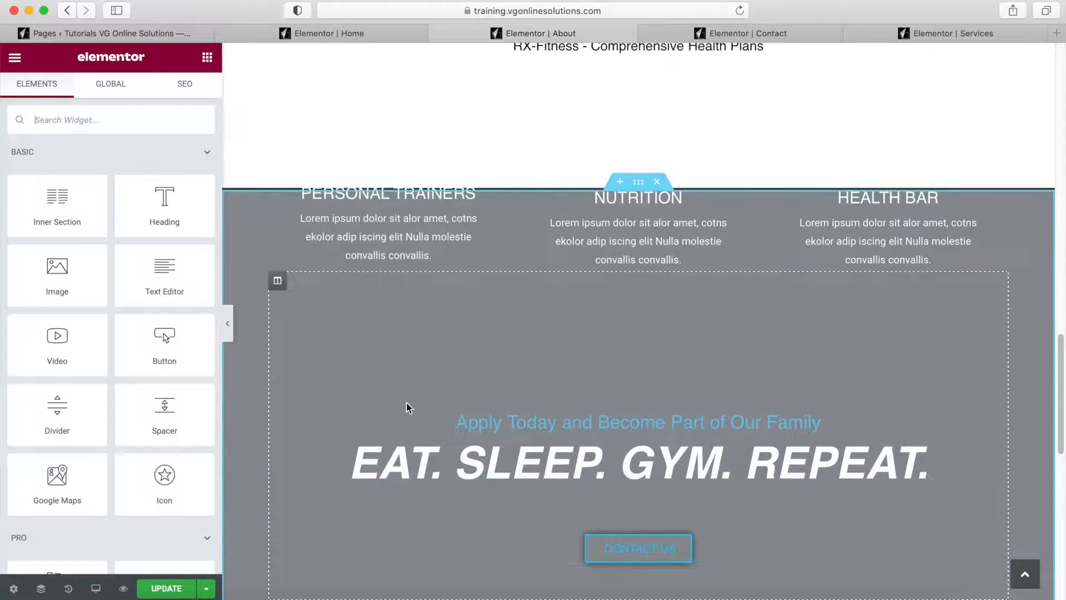
{"action": "scroll", "coordinate": [406, 402], "scroll_direction": "up", "scroll_amount": 15}
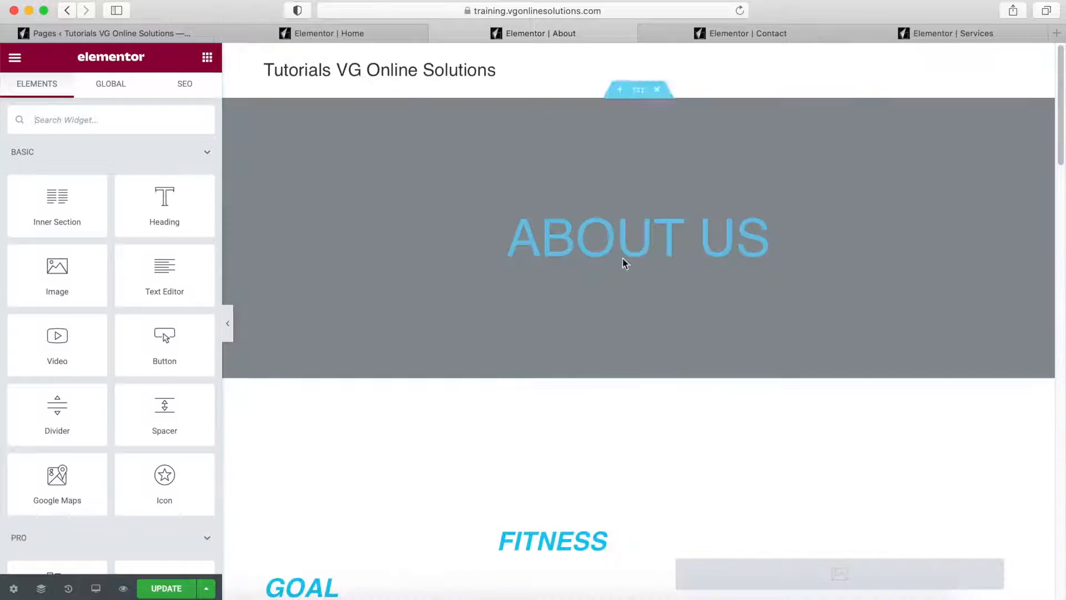
Review the Contact page's imported layout, from the Contact Us hero and form down through the 20 Days Challenge section
{"action": "left_click", "coordinate": [759, 39]}
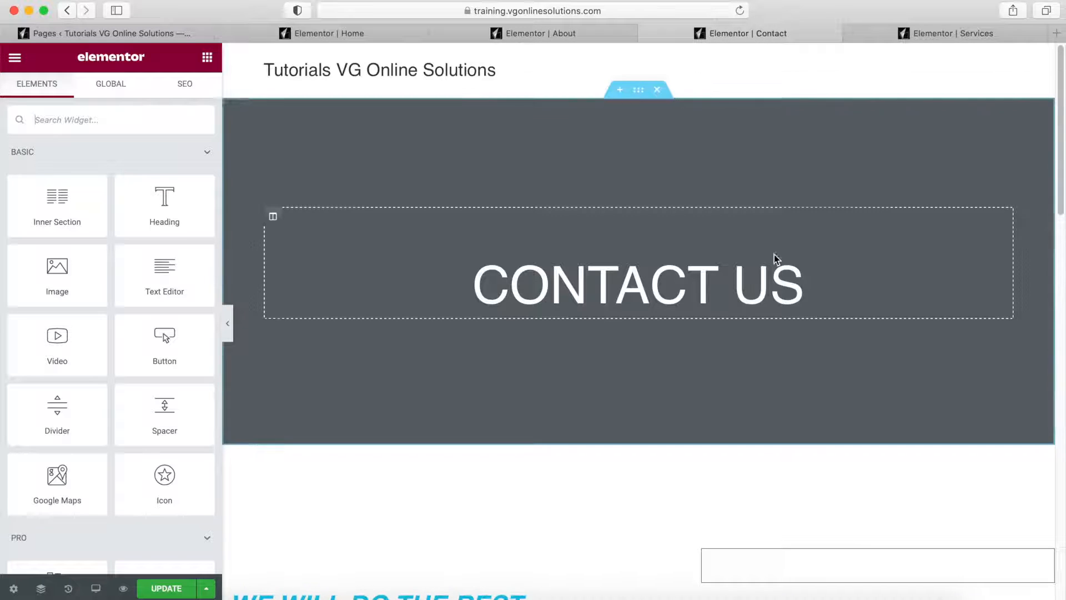
{"action": "scroll", "coordinate": [774, 254], "scroll_direction": "down", "scroll_amount": 8}
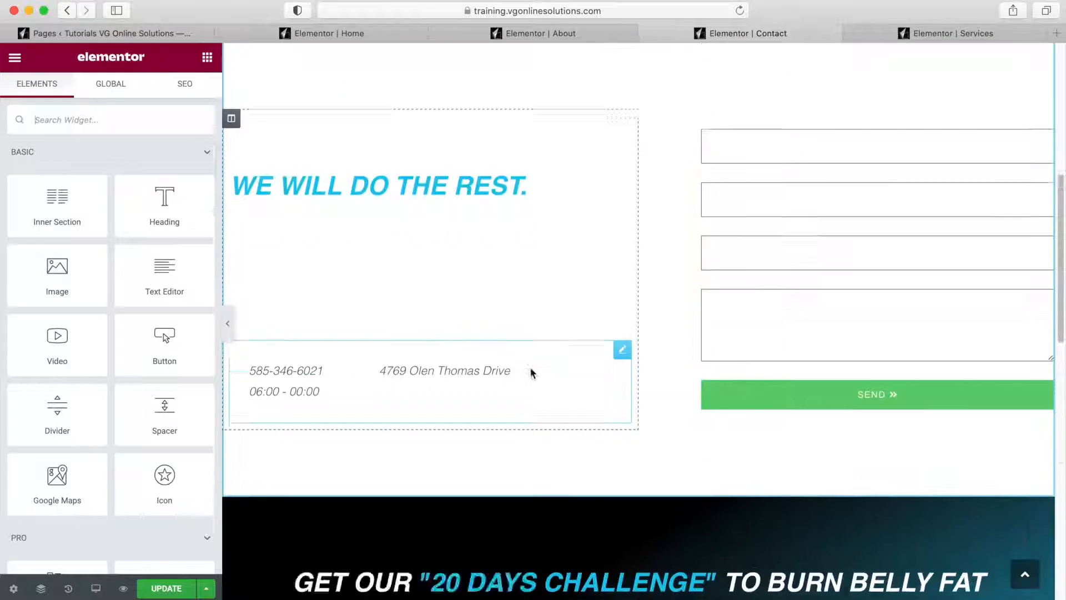
{"action": "scroll", "coordinate": [532, 371], "scroll_direction": "down", "scroll_amount": 10}
{"action": "scroll", "coordinate": [531, 371], "scroll_direction": "up", "scroll_amount": 15}
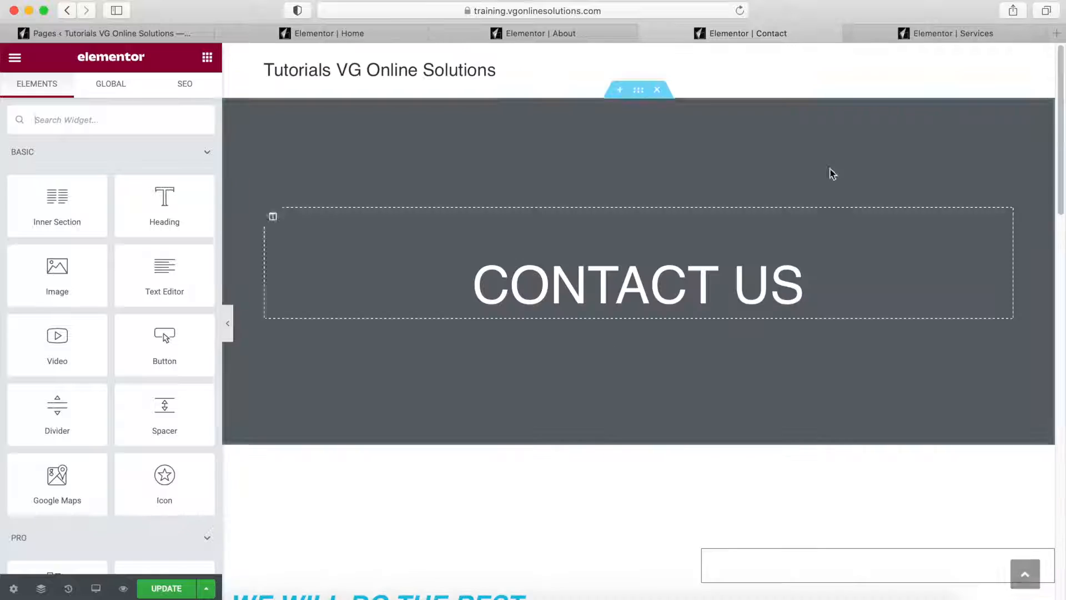
Review the Services page's imported sections, from the hero and Classes blocks to the testimonials and the Let's Get Physical call-to-action
{"action": "left_click", "coordinate": [934, 33]}
{"action": "scroll", "coordinate": [756, 199], "scroll_direction": "down", "scroll_amount": 5}
{"action": "scroll", "coordinate": [667, 221], "scroll_direction": "down", "scroll_amount": 6}
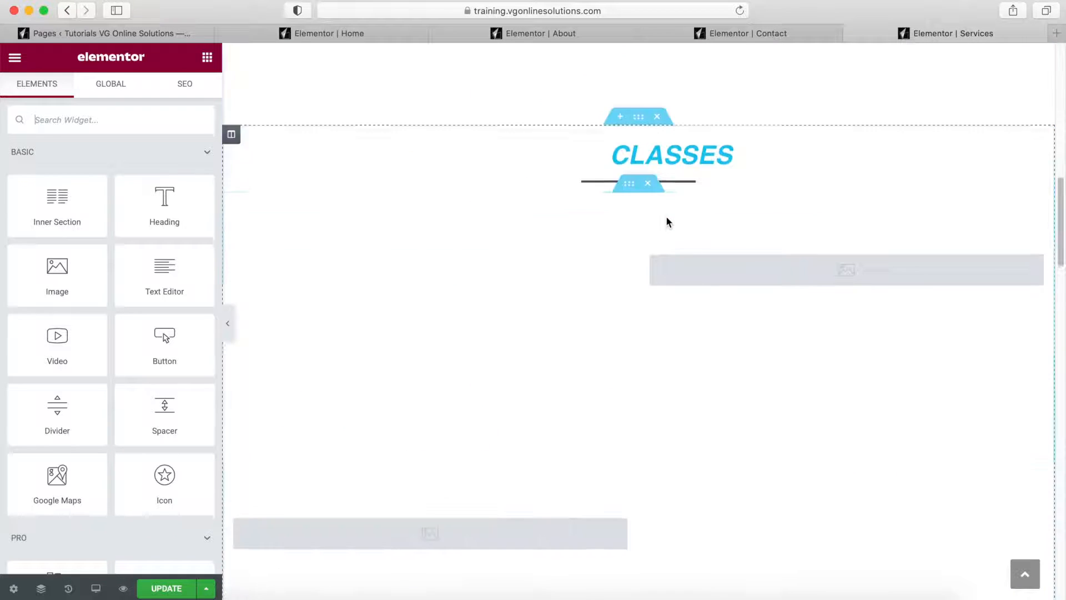
{"action": "scroll", "coordinate": [666, 218], "scroll_direction": "down", "scroll_amount": 10}
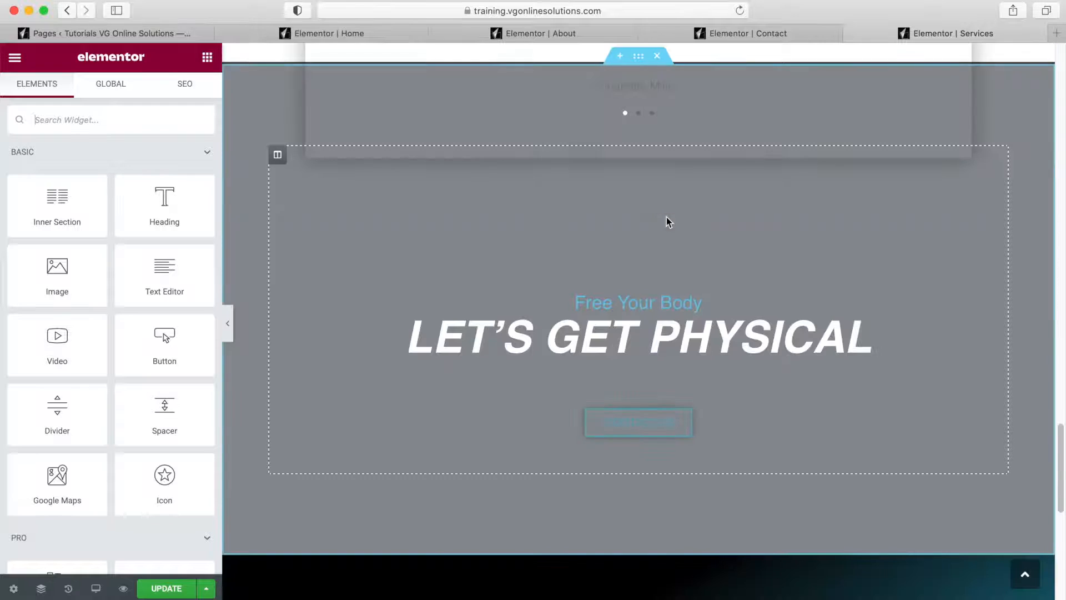
{"action": "scroll", "coordinate": [666, 218], "scroll_direction": "down", "scroll_amount": 10}
{"action": "scroll", "coordinate": [666, 217], "scroll_direction": "up", "scroll_amount": 11}
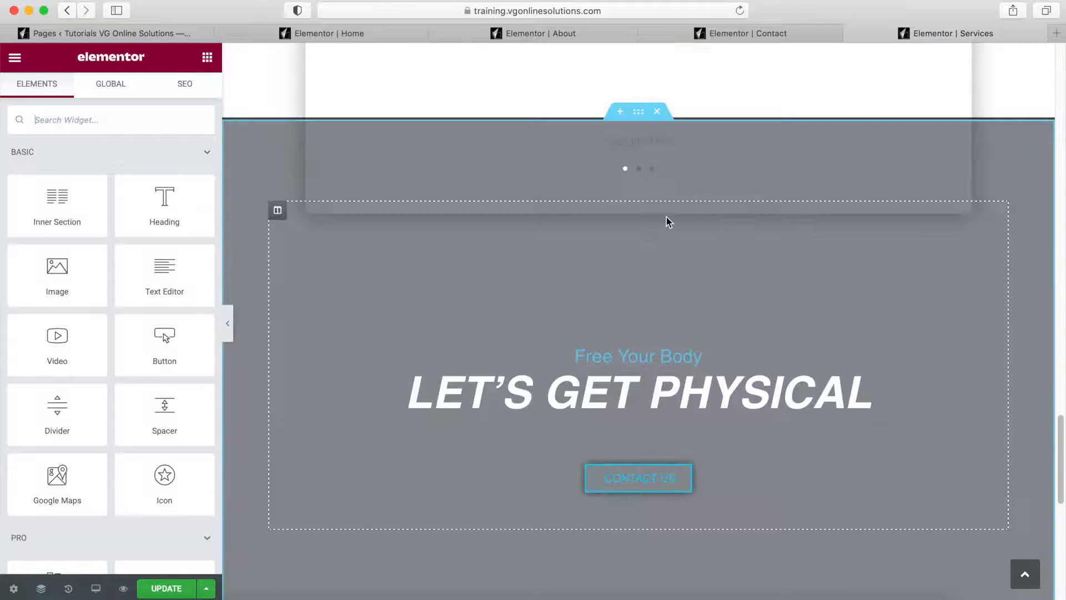
{"action": "scroll", "coordinate": [666, 218], "scroll_direction": "up", "scroll_amount": 10}
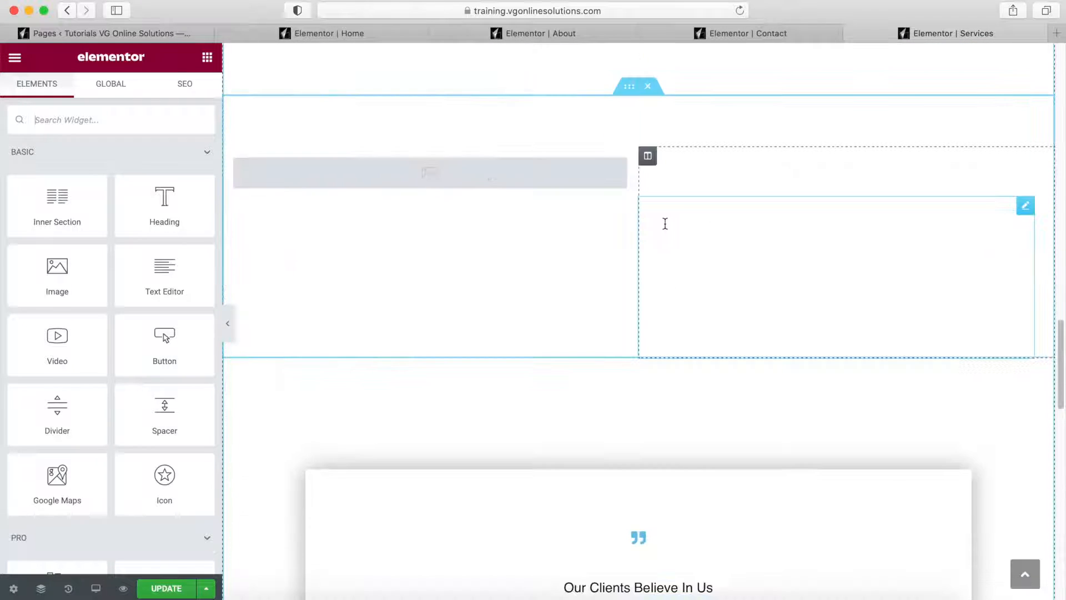
{"action": "scroll", "coordinate": [665, 223], "scroll_direction": "up", "scroll_amount": 10}
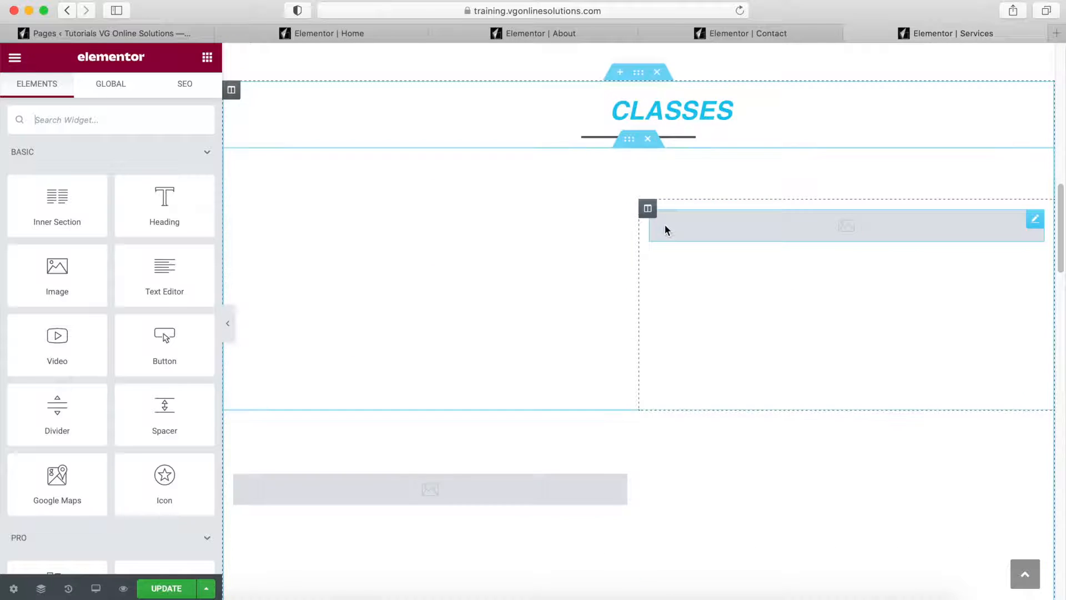
{"action": "scroll", "coordinate": [665, 224], "scroll_direction": "up", "scroll_amount": 8}
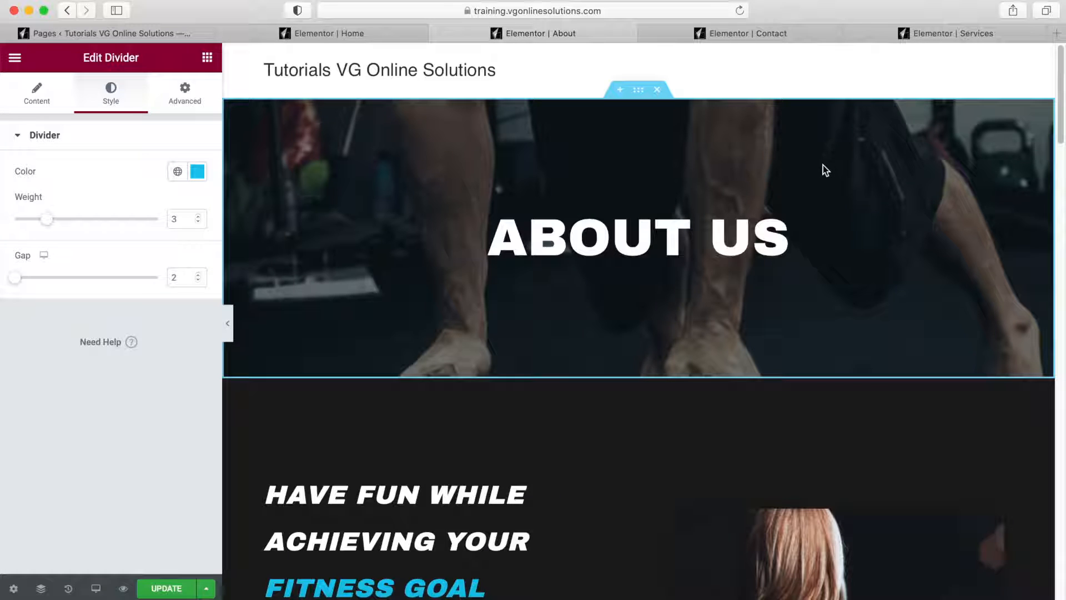
Inspect the background style settings of the About page's hero section, including its image, position and attachment
{"action": "scroll", "coordinate": [771, 199], "scroll_direction": "down", "scroll_amount": 2}
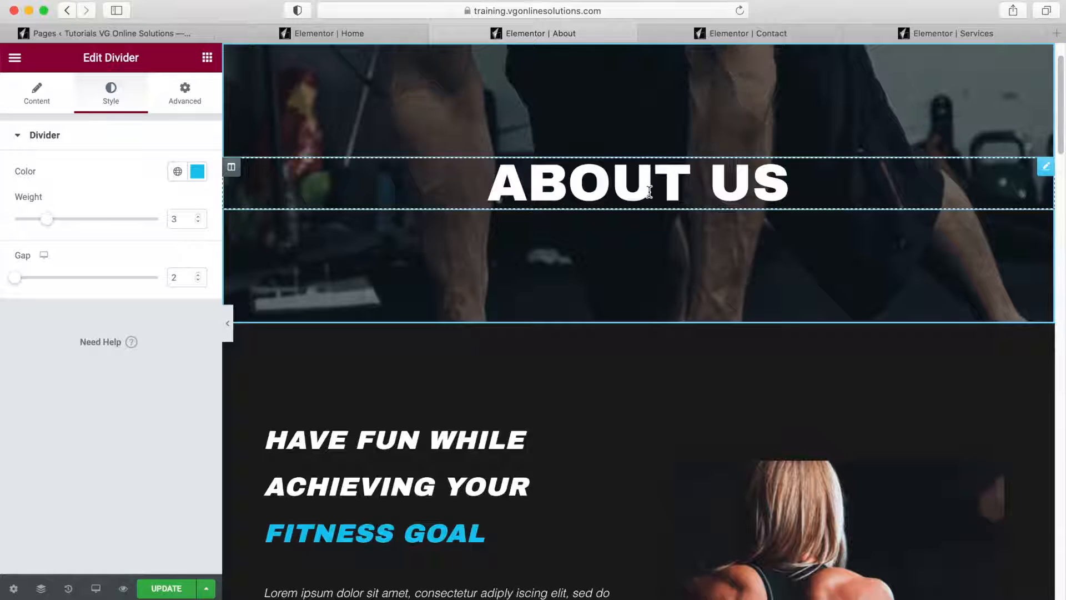
{"action": "scroll", "coordinate": [648, 191], "scroll_direction": "up", "scroll_amount": 1}
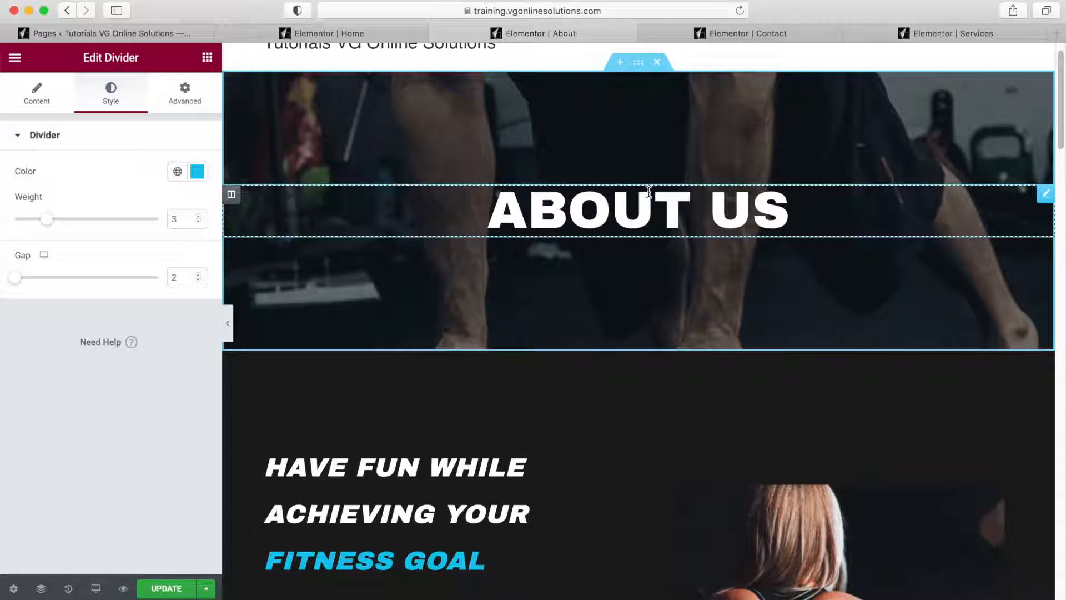
{"action": "left_click", "coordinate": [637, 75]}
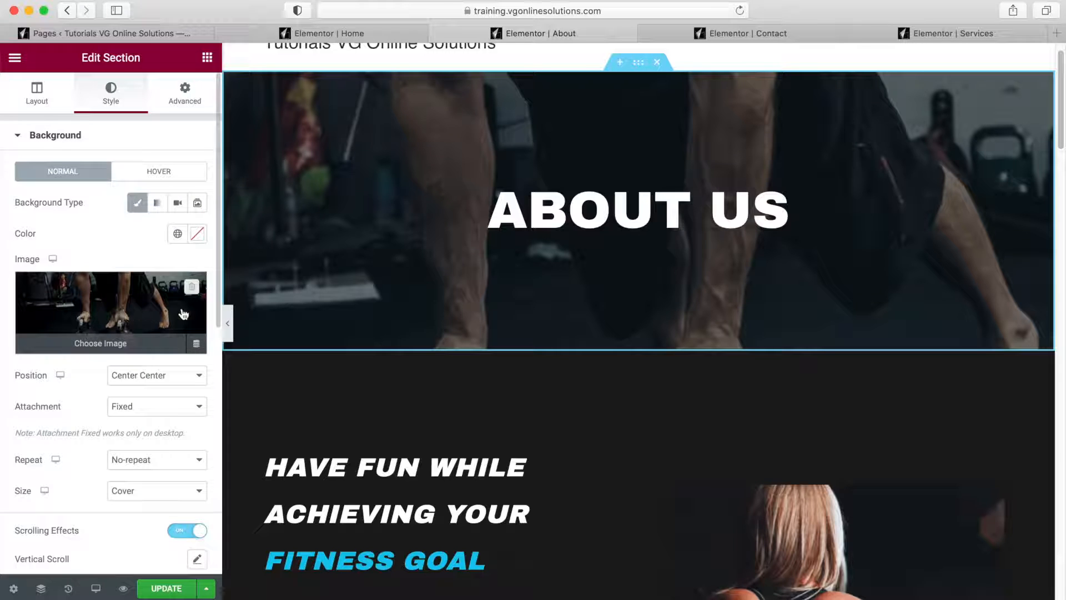
Inspect the About Us heading's title content and its text colour and typography settings
{"action": "left_click", "coordinate": [418, 197]}
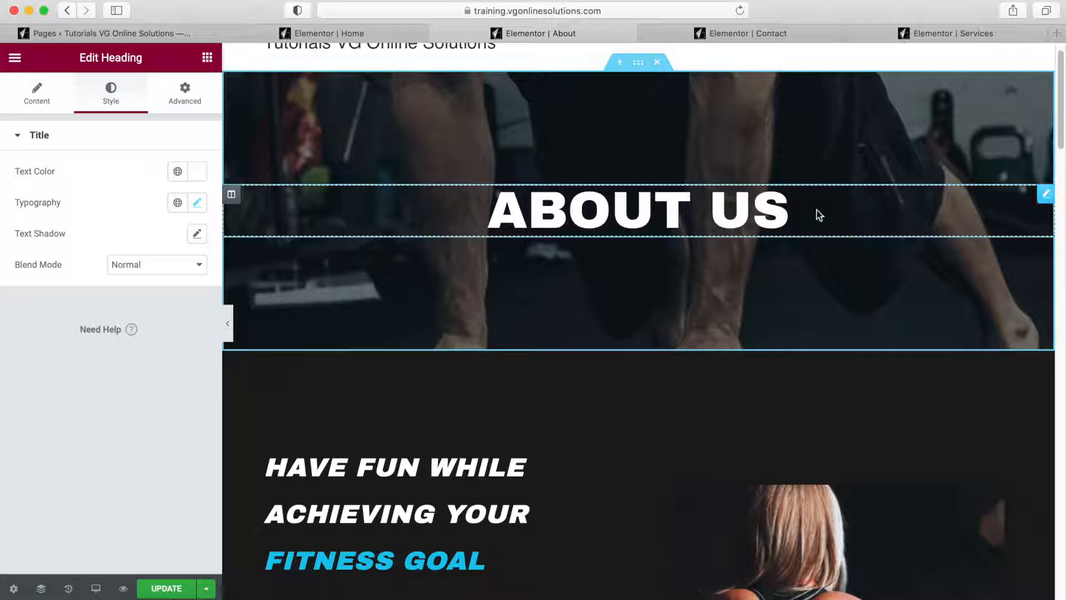
{"action": "left_click", "coordinate": [36, 100]}
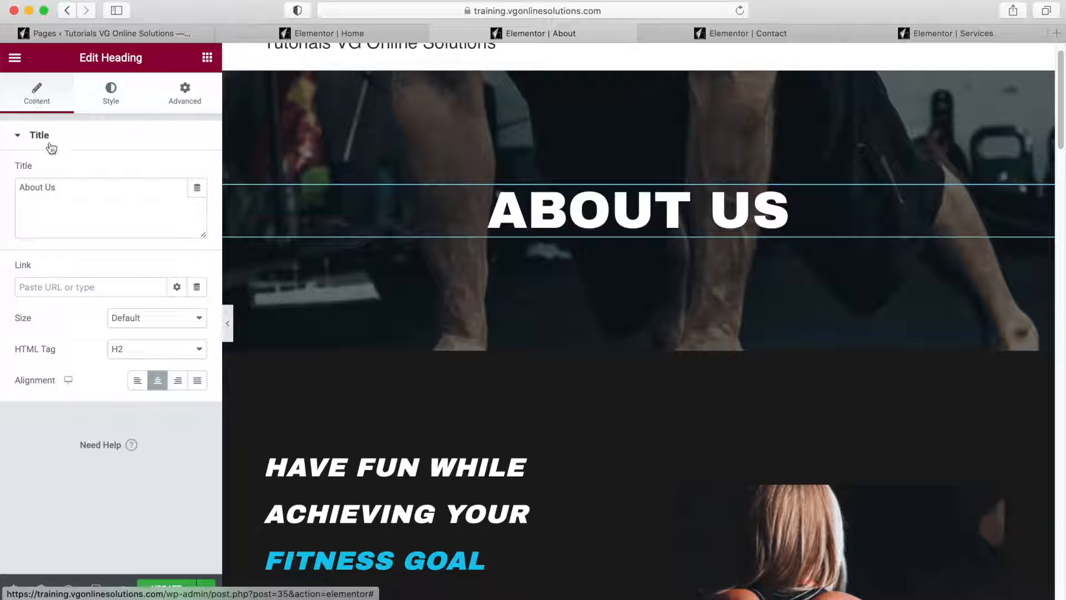
{"action": "left_click", "coordinate": [113, 93]}
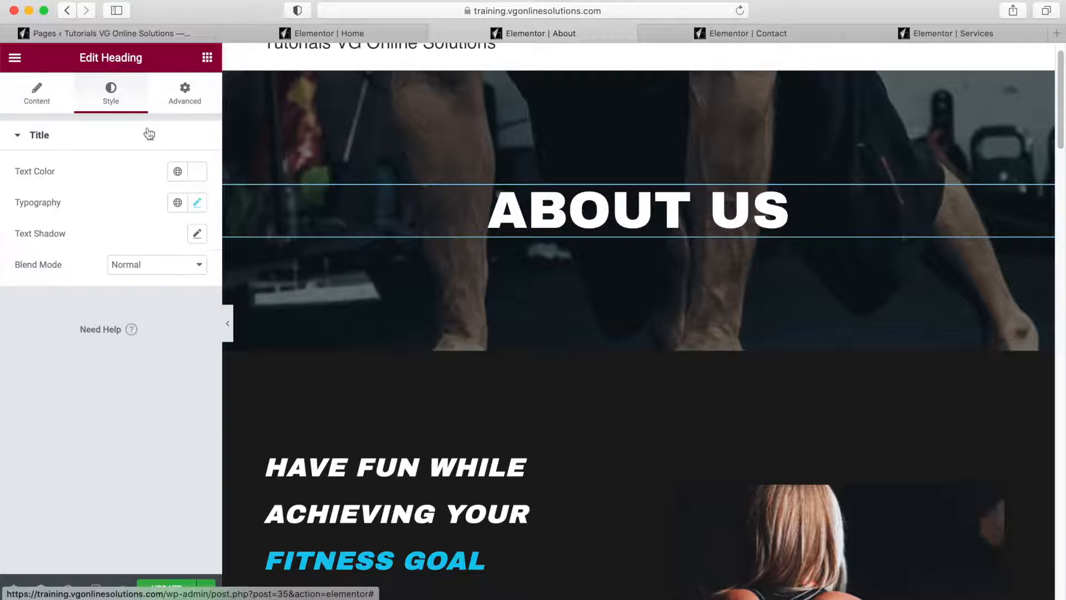
{"action": "left_click", "coordinate": [198, 203]}
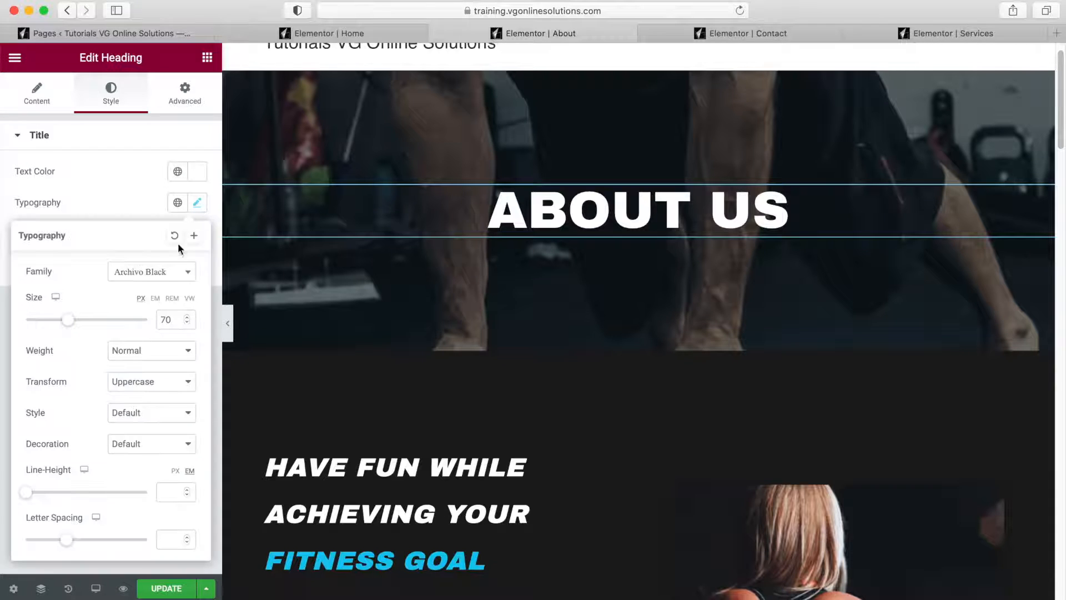
{"action": "left_click", "coordinate": [104, 179]}
{"action": "left_click", "coordinate": [197, 203]}
{"action": "left_click", "coordinate": [129, 188]}
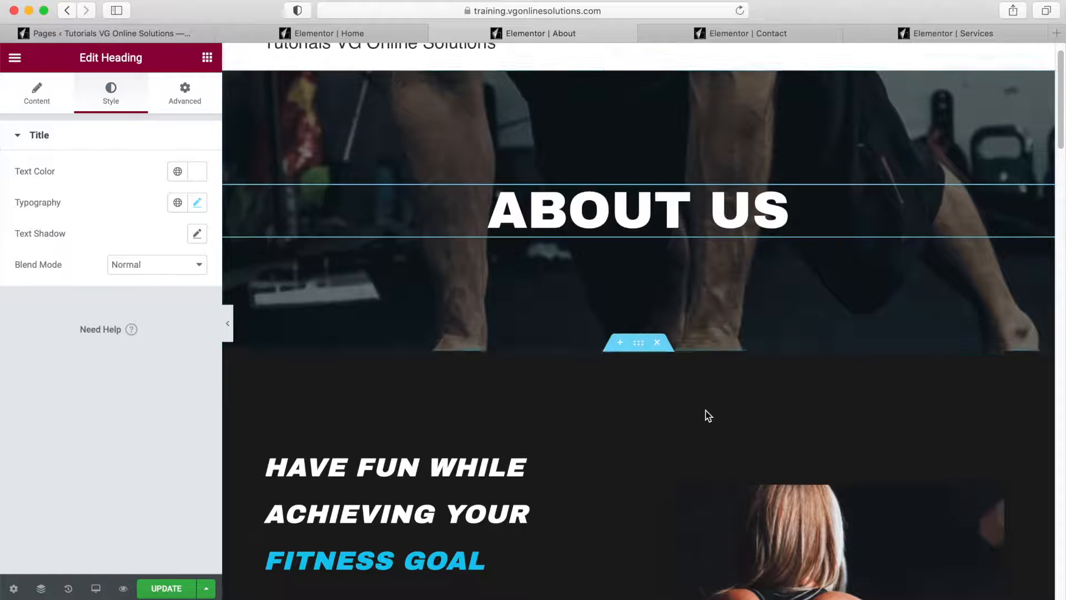
Examine the background colour of the About page's Fitness Goal section in its style settings
{"action": "scroll", "coordinate": [700, 409], "scroll_direction": "down", "scroll_amount": 5}
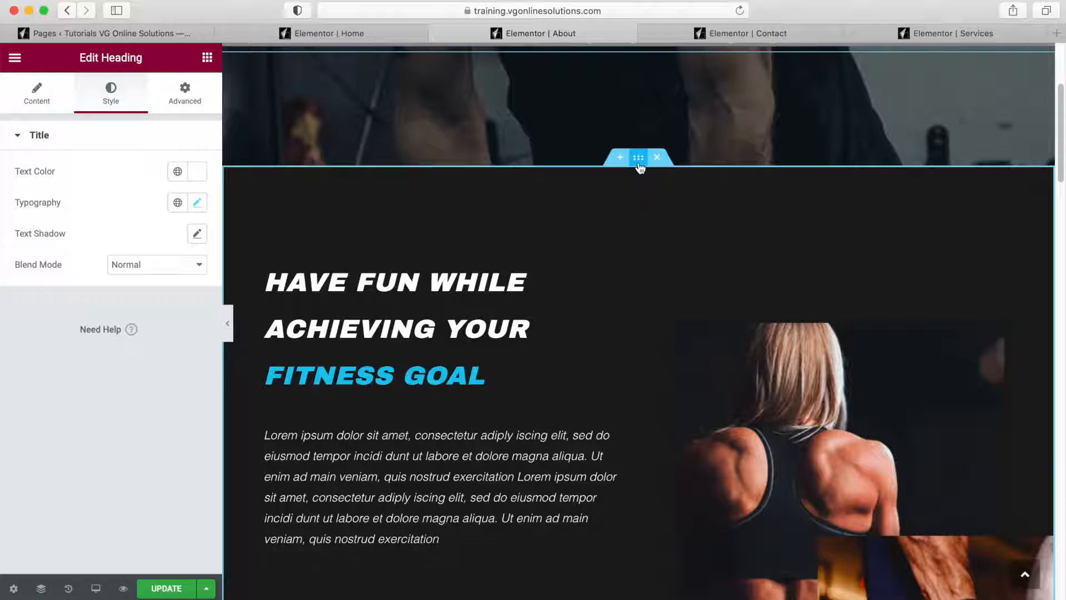
{"action": "left_click", "coordinate": [638, 161]}
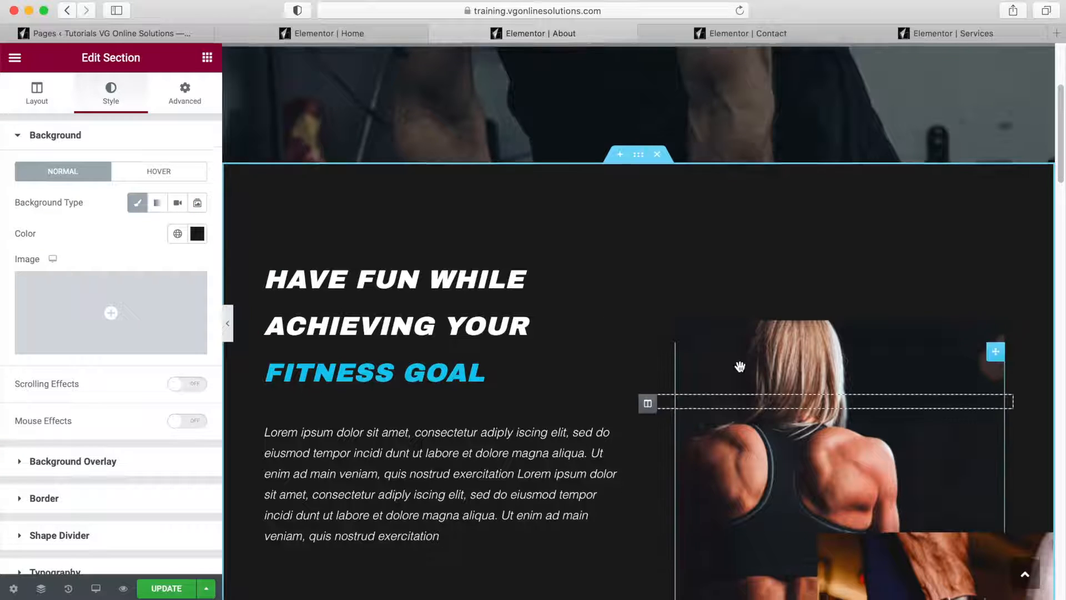
{"action": "scroll", "coordinate": [636, 233], "scroll_direction": "down", "scroll_amount": 2}
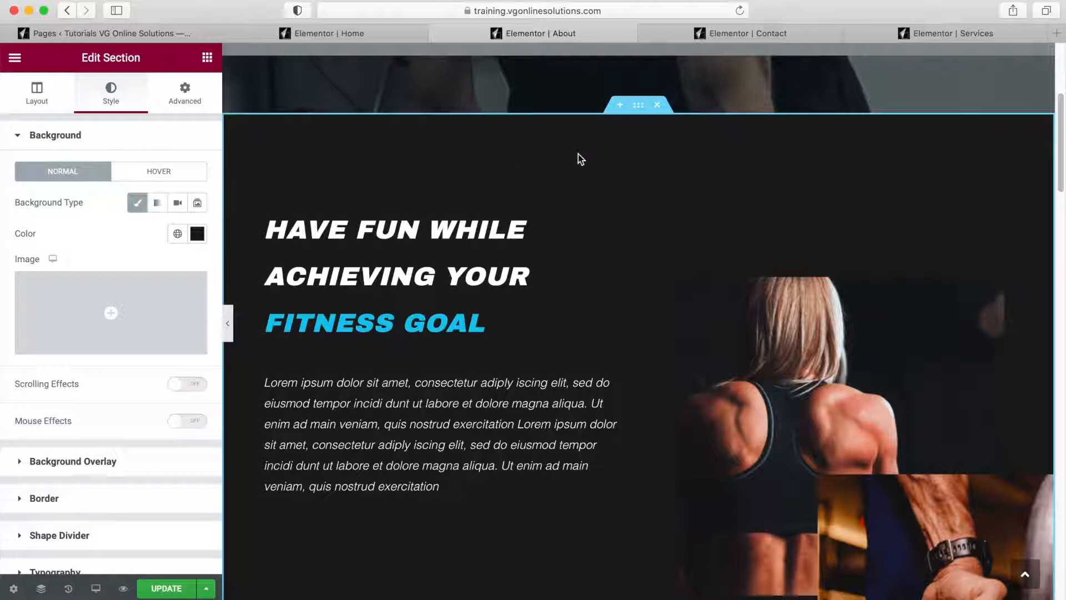
{"action": "left_click", "coordinate": [197, 233]}
{"action": "left_click_drag", "start_coordinate": [28, 398], "coordinate": [2, 399]}
{"action": "left_click", "coordinate": [677, 171]}
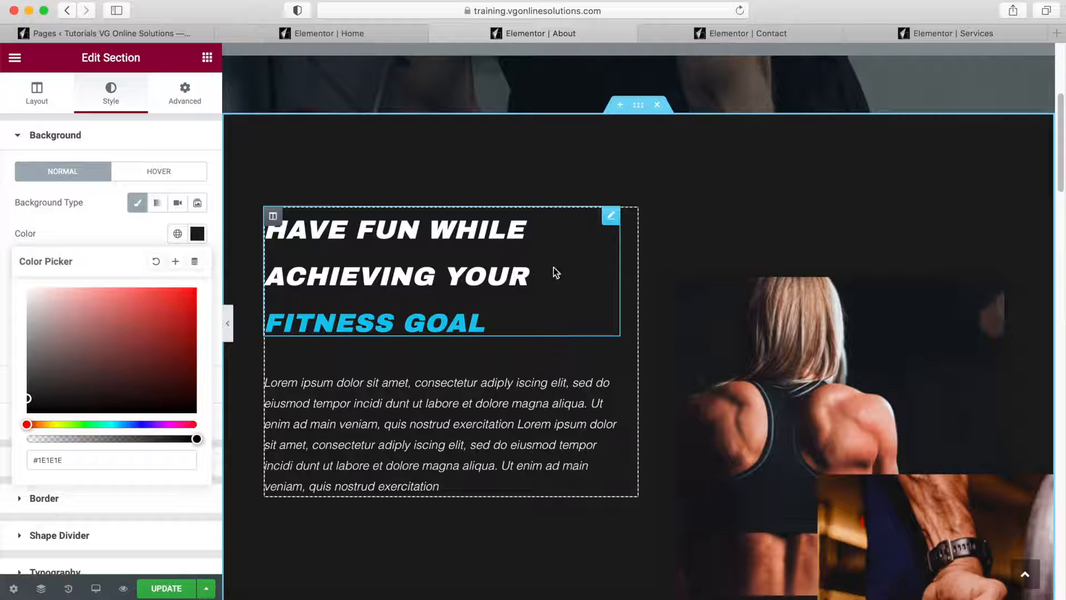
Check the image settings of the two overlapping photos in the Fitness Goal section
{"action": "scroll", "coordinate": [602, 305], "scroll_direction": "down", "scroll_amount": 1}
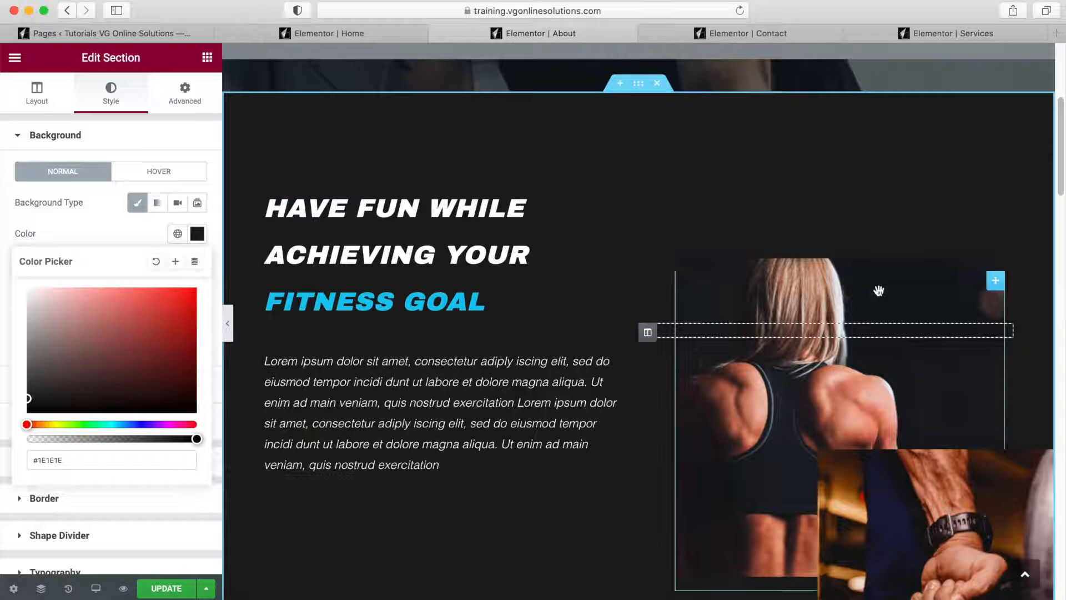
{"action": "left_click", "coordinate": [998, 283]}
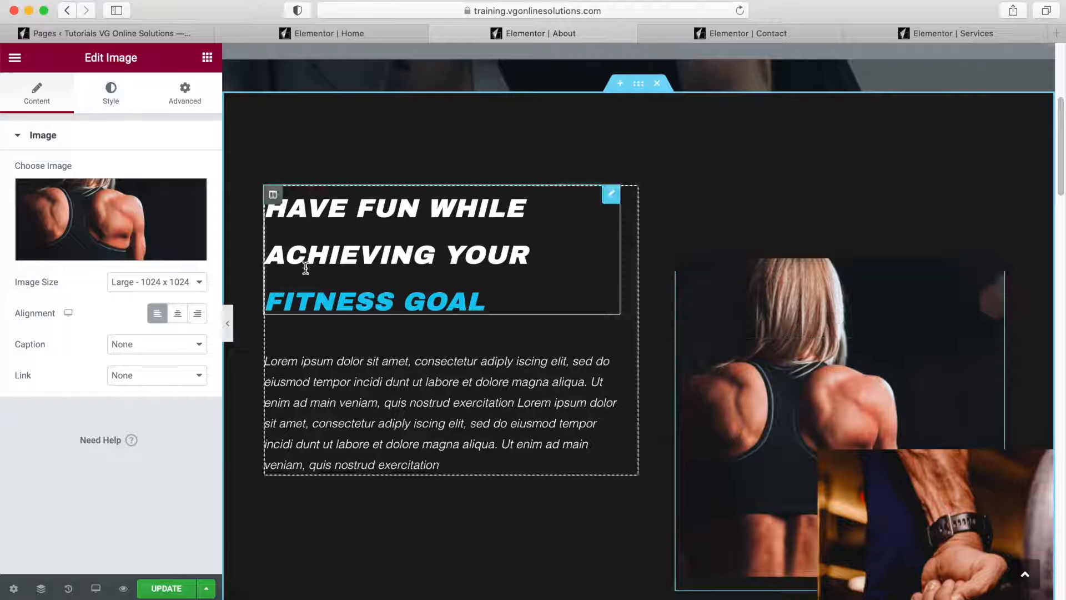
{"action": "scroll", "coordinate": [885, 365], "scroll_direction": "down", "scroll_amount": 3}
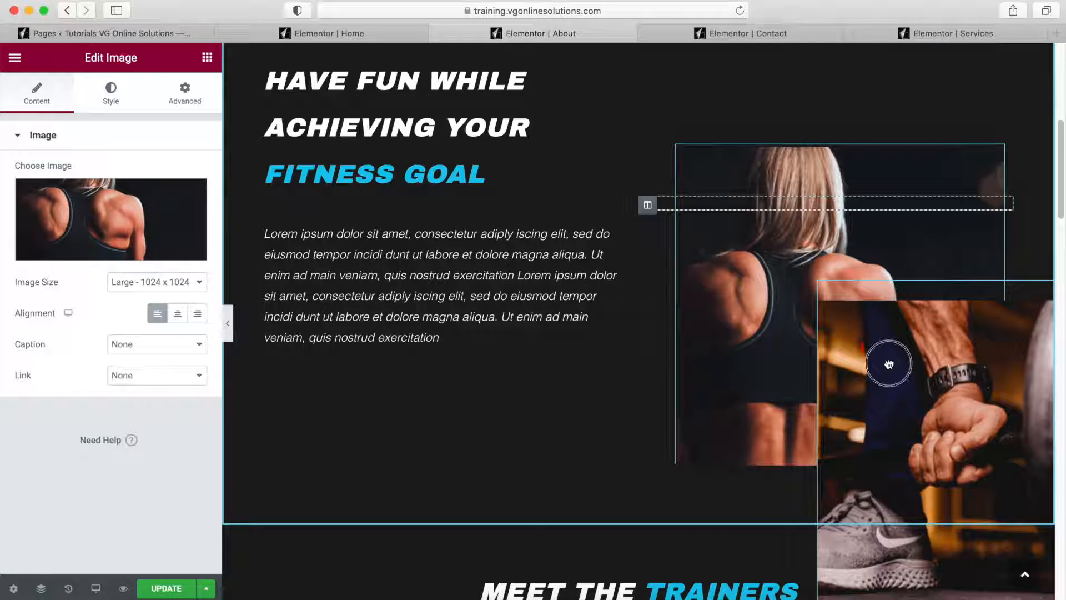
{"action": "left_click", "coordinate": [887, 362]}
{"action": "scroll", "coordinate": [577, 329], "scroll_direction": "down", "scroll_amount": 5}
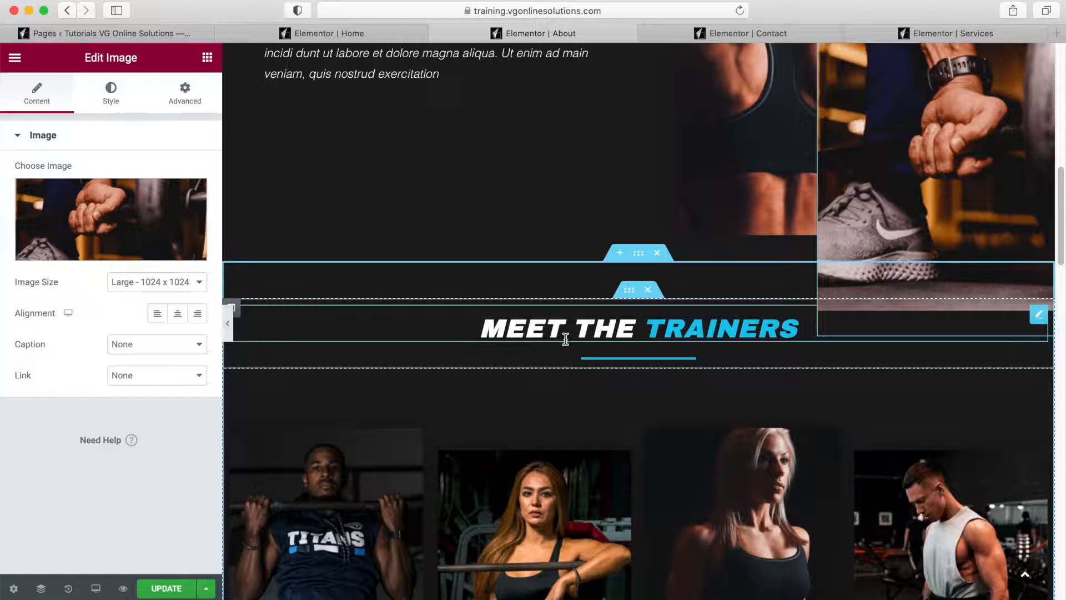
Examine the style settings and available actions of the divider beneath the Meet the Trainers heading
{"action": "scroll", "coordinate": [571, 340], "scroll_direction": "down", "scroll_amount": 1}
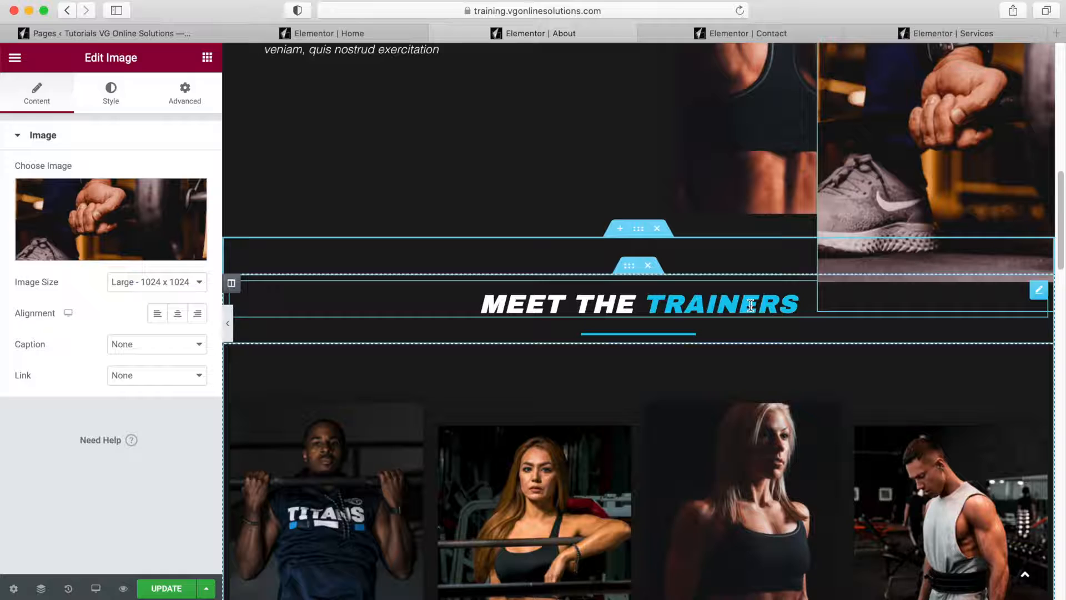
{"action": "scroll", "coordinate": [583, 370], "scroll_direction": "down", "scroll_amount": 1}
{"action": "left_click", "coordinate": [683, 280]}
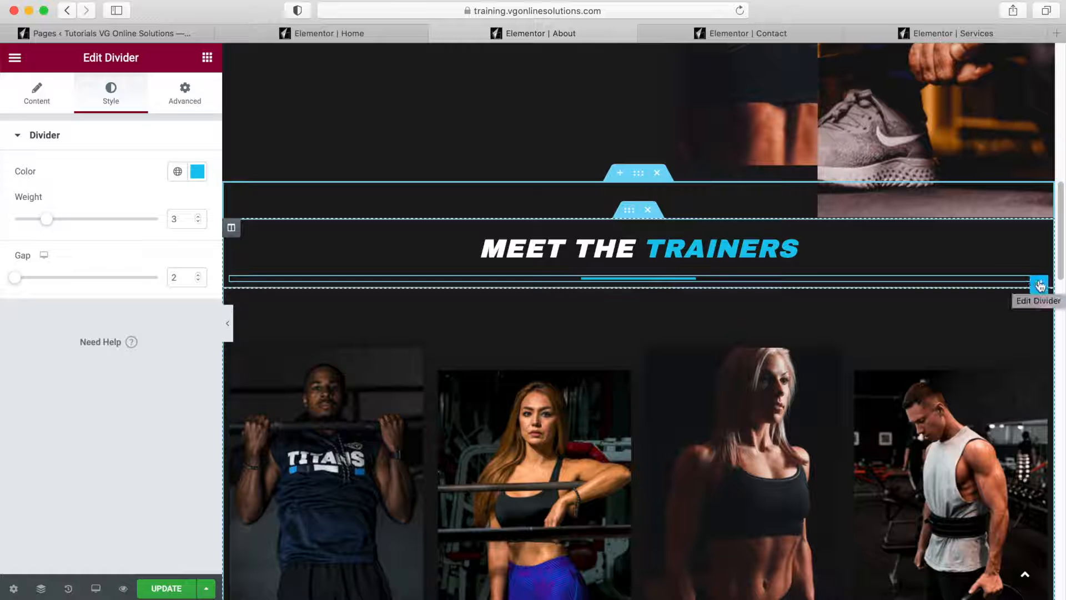
{"action": "right_click", "coordinate": [1039, 285]}
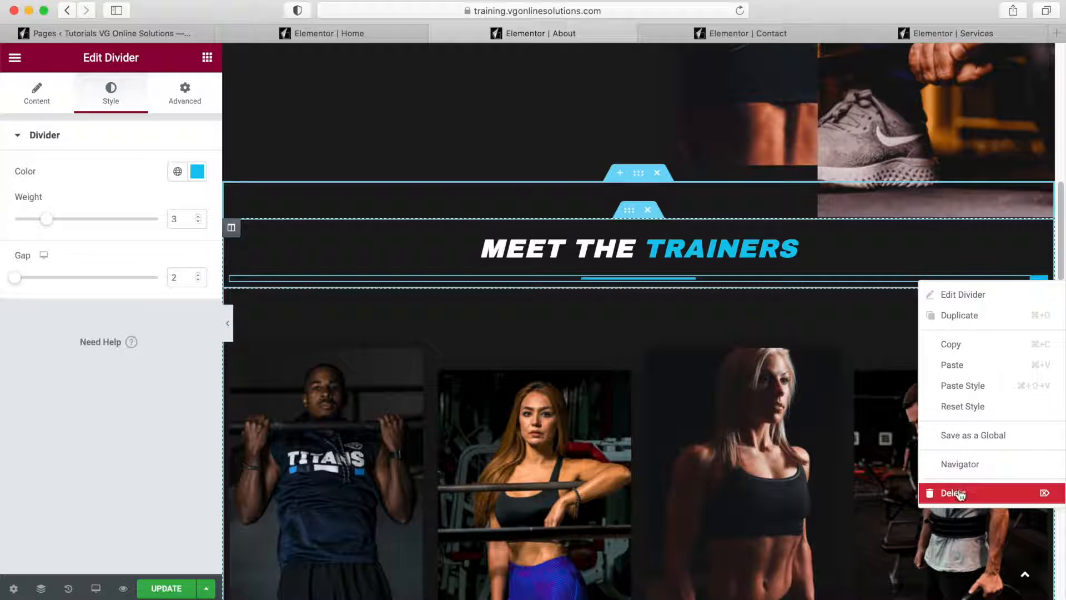
{"action": "left_click", "coordinate": [812, 299]}
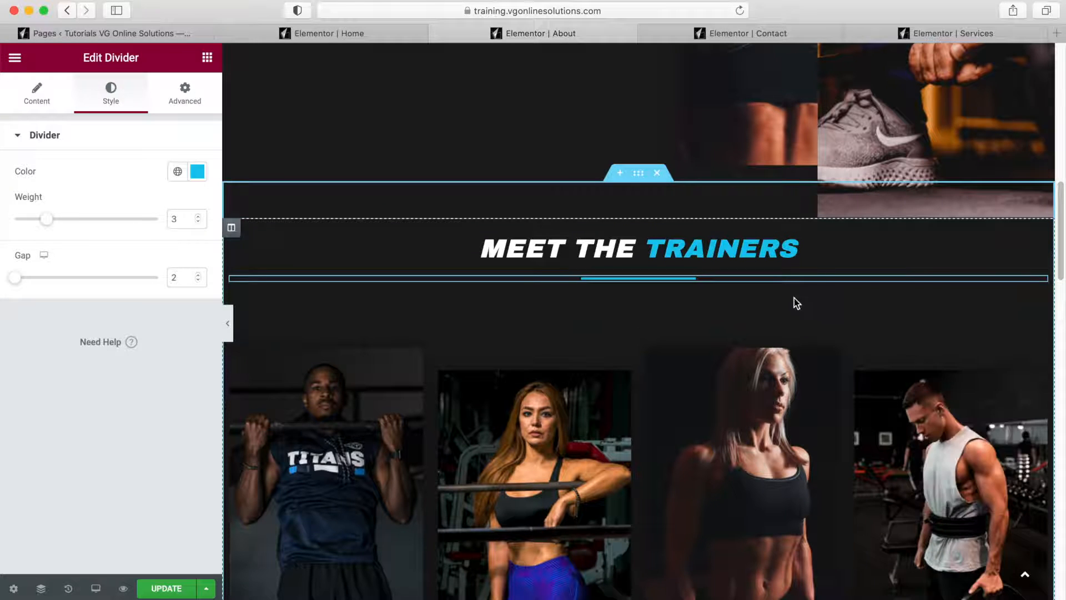
Inspect the first trainer card's image, title and description in its Call to Action content settings
{"action": "scroll", "coordinate": [794, 300], "scroll_direction": "down", "scroll_amount": 3}
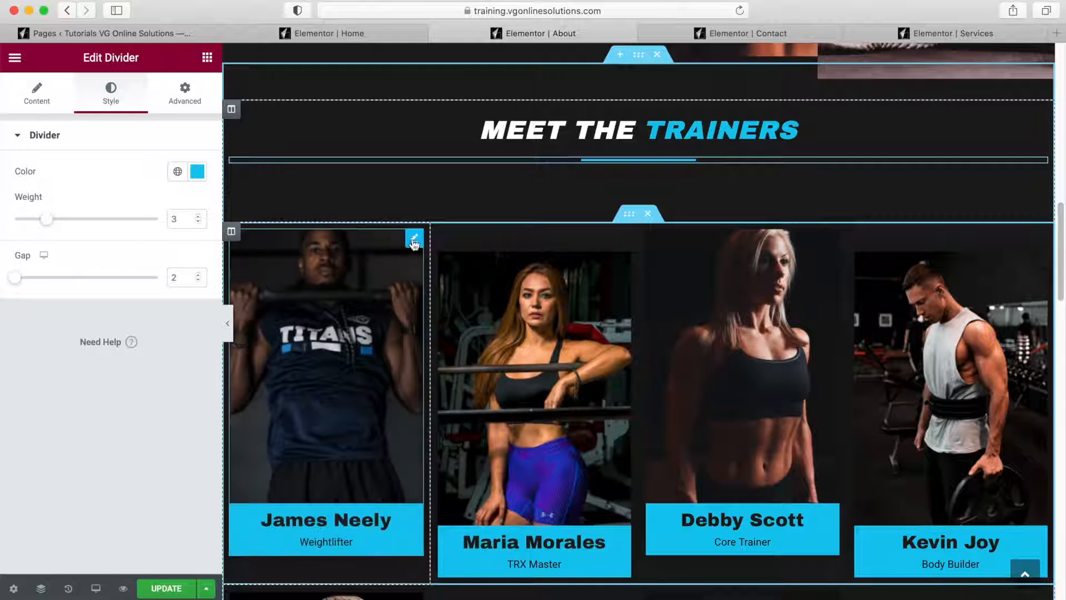
{"action": "left_click", "coordinate": [414, 240]}
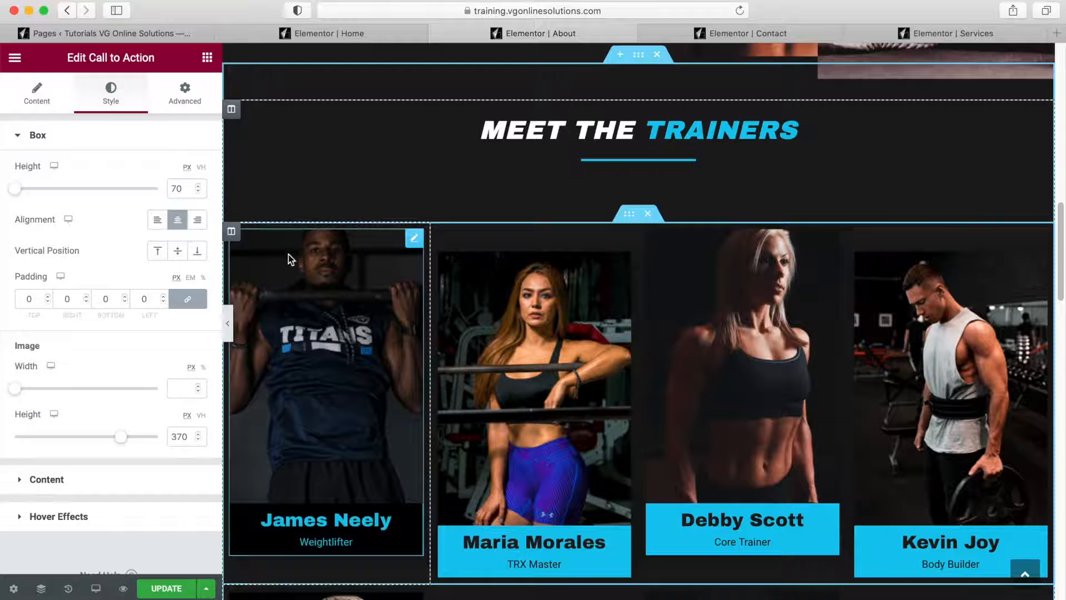
{"action": "left_click", "coordinate": [49, 99]}
{"action": "mouse_move", "coordinate": [74, 295]}
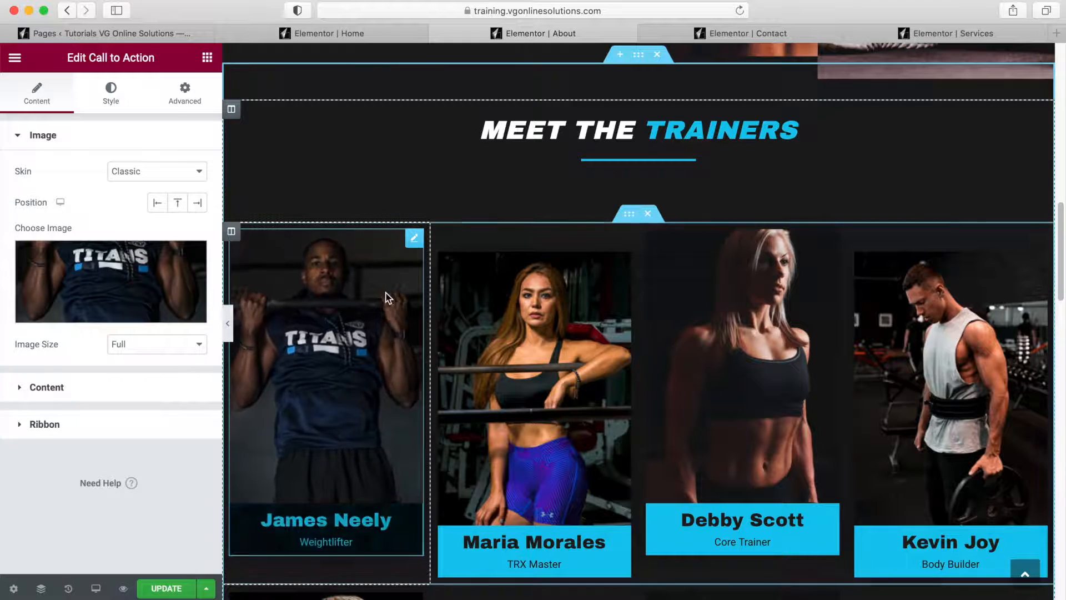
{"action": "left_click", "coordinate": [105, 387]}
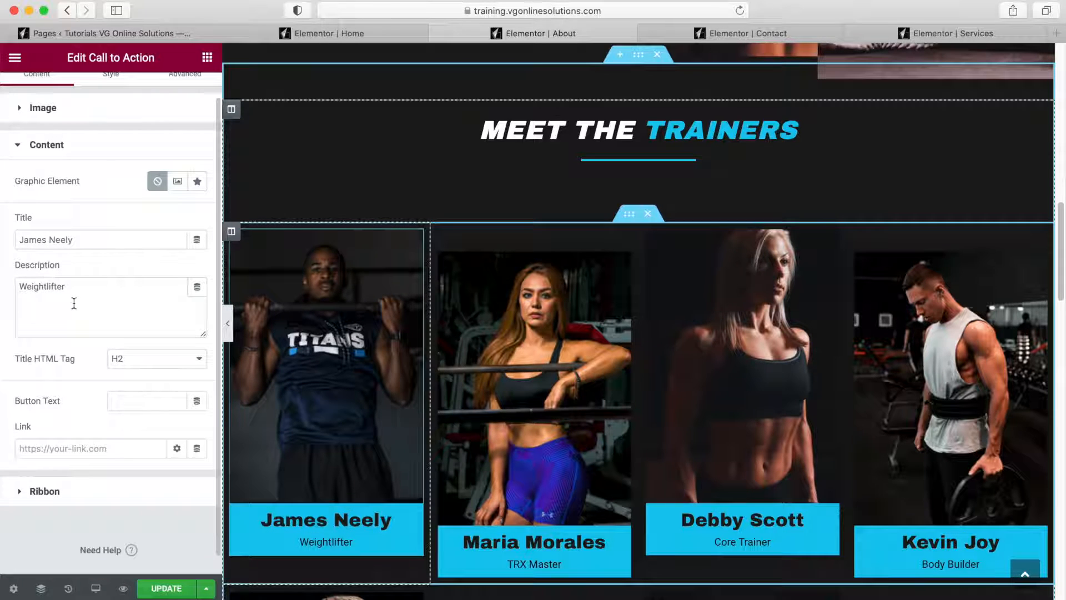
Examine the first trainer card's box style, along with its title and description typography and colours
{"action": "scroll", "coordinate": [61, 156], "scroll_direction": "up", "scroll_amount": 1}
{"action": "left_click", "coordinate": [111, 92]}
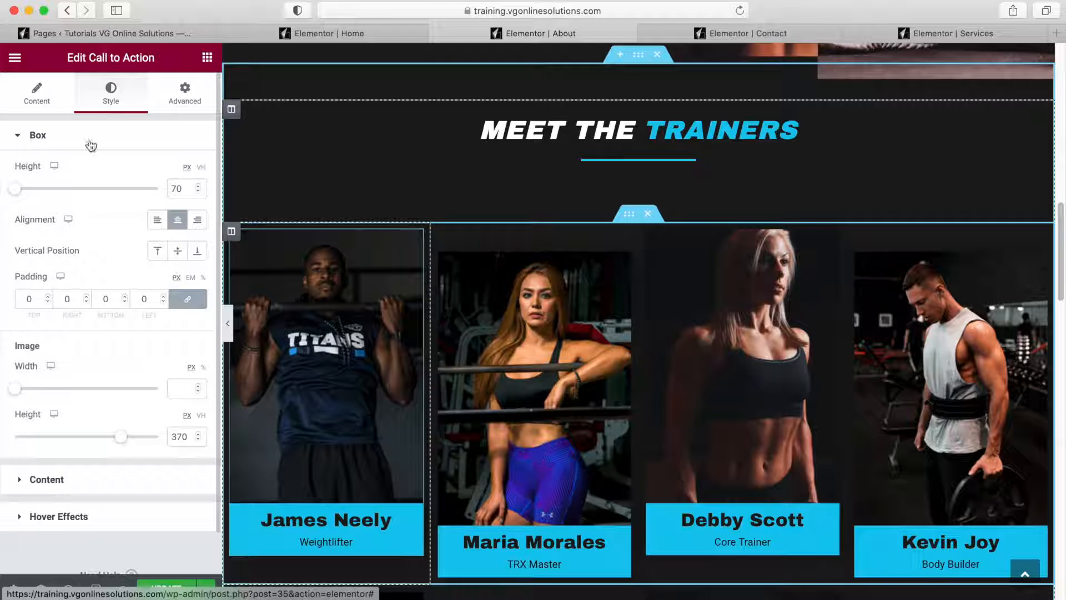
{"action": "scroll", "coordinate": [59, 410], "scroll_direction": "down", "scroll_amount": 1}
{"action": "left_click", "coordinate": [34, 439]}
{"action": "scroll", "coordinate": [178, 411], "scroll_direction": "down", "scroll_amount": 3}
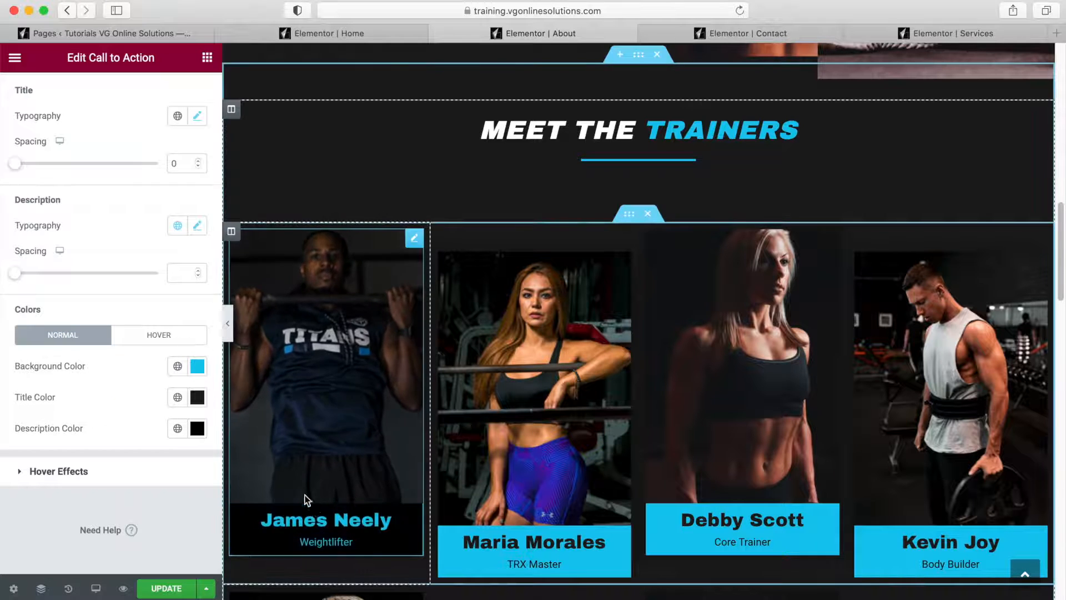
Examine the first trainer card's hover background, title and description colours, and look over the remaining trainer cards
{"action": "left_click", "coordinate": [167, 336]}
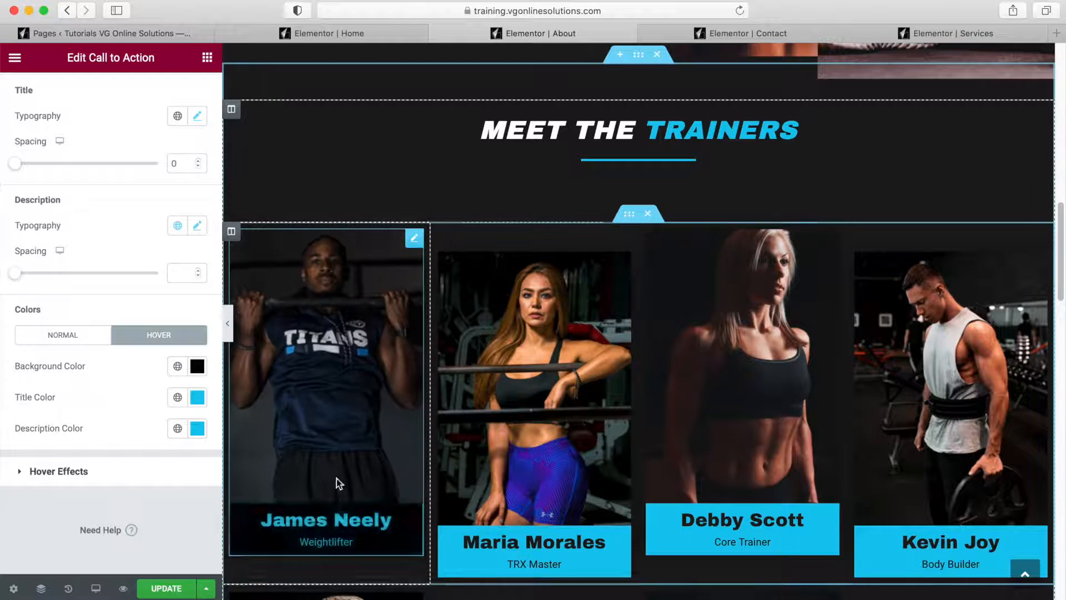
{"action": "scroll", "coordinate": [612, 398], "scroll_direction": "down", "scroll_amount": 9}
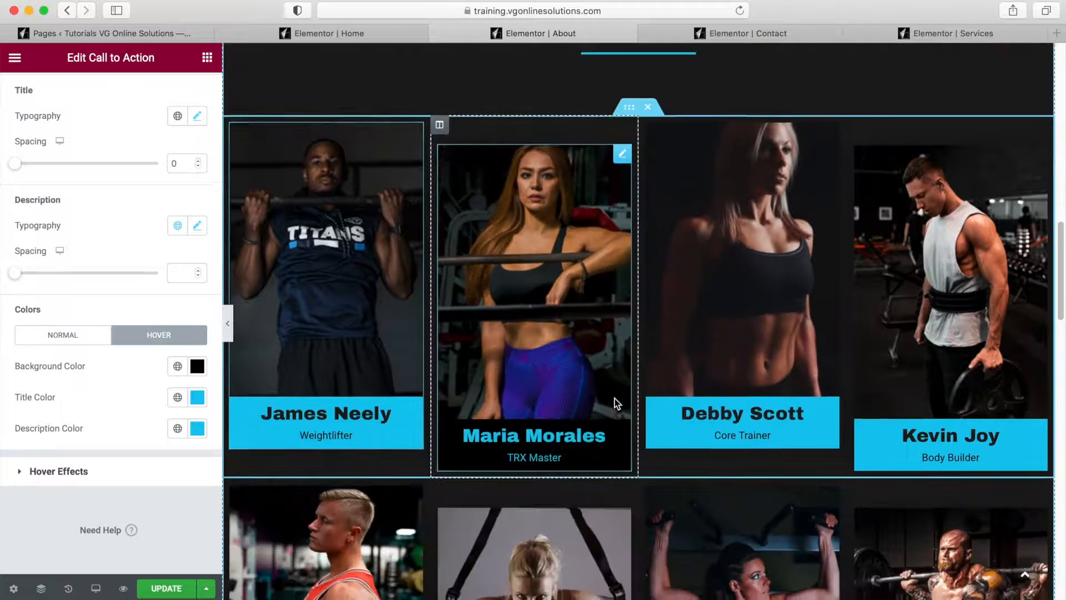
{"action": "scroll", "coordinate": [615, 398], "scroll_direction": "down", "scroll_amount": 5}
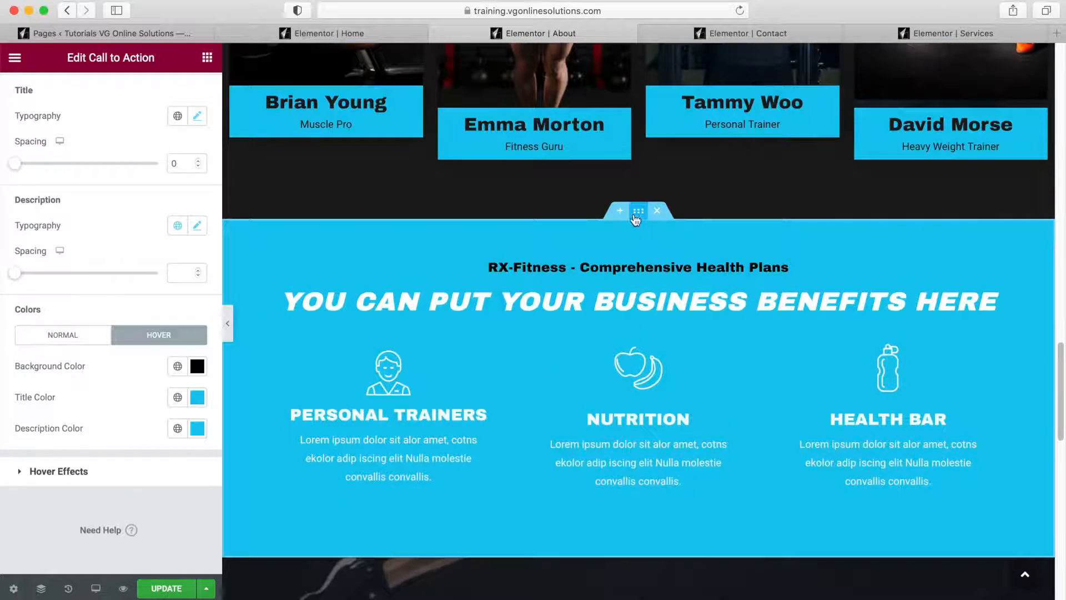
Open the blue business benefits section's layout settings and show the page's structure outline with every section collapsed
{"action": "left_click", "coordinate": [636, 215]}
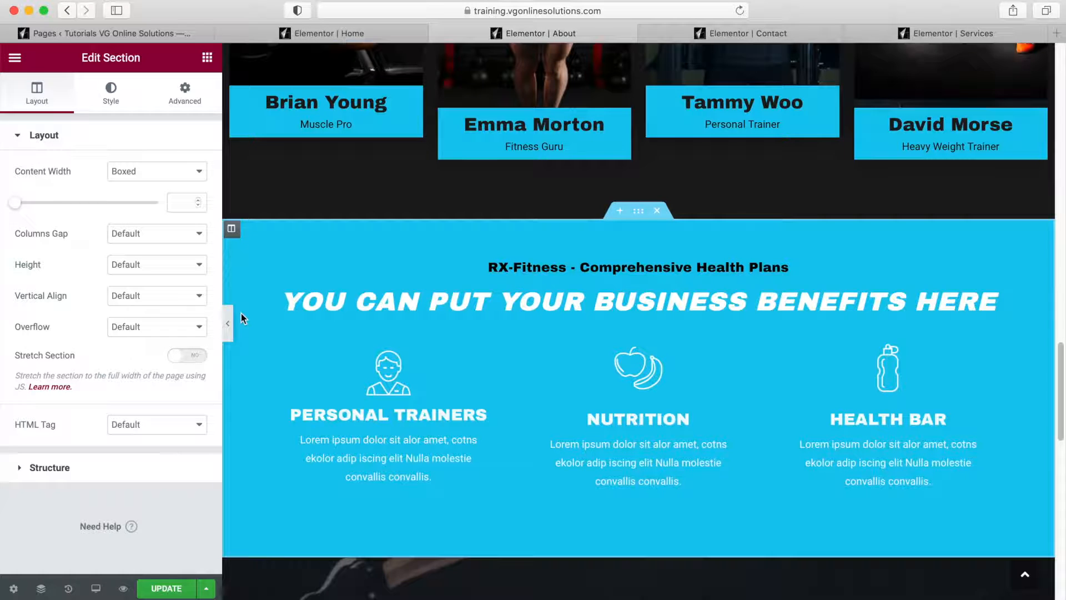
{"action": "scroll", "coordinate": [702, 430], "scroll_direction": "down", "scroll_amount": 2}
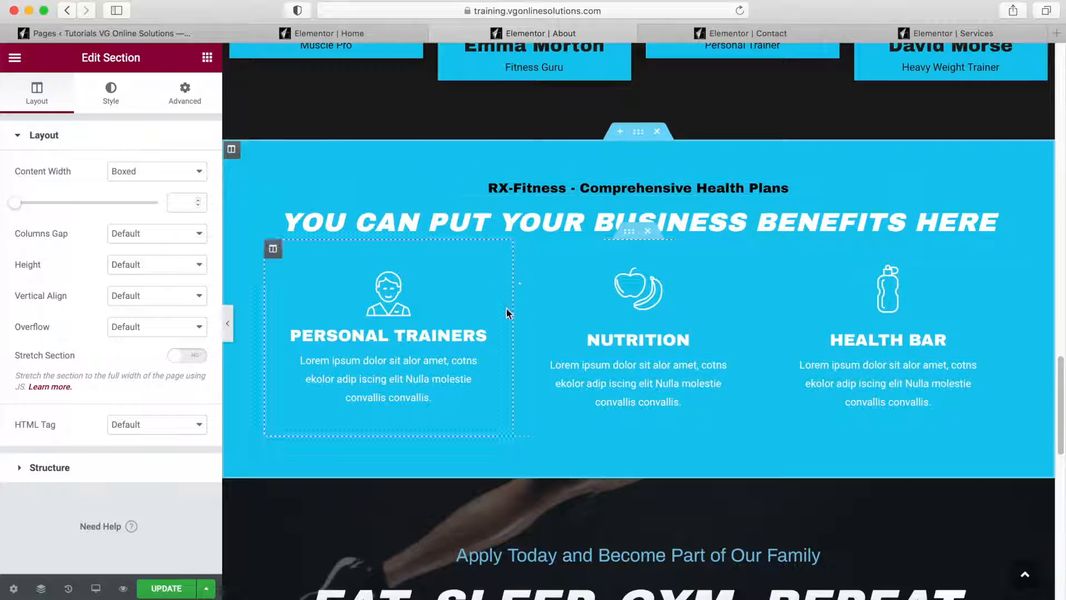
{"action": "left_click", "coordinate": [42, 589]}
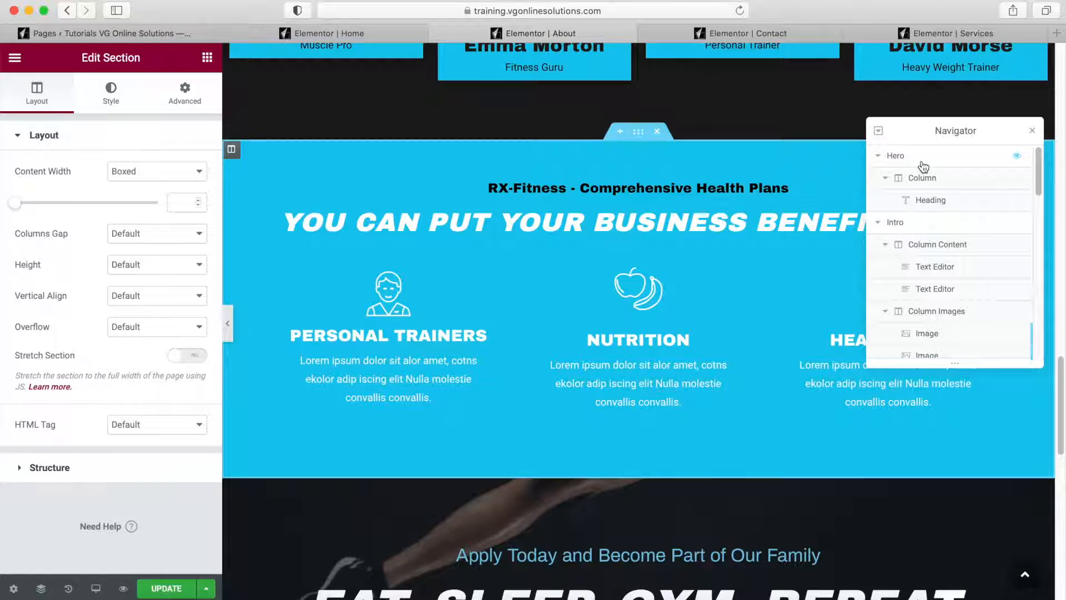
{"action": "left_click", "coordinate": [878, 156]}
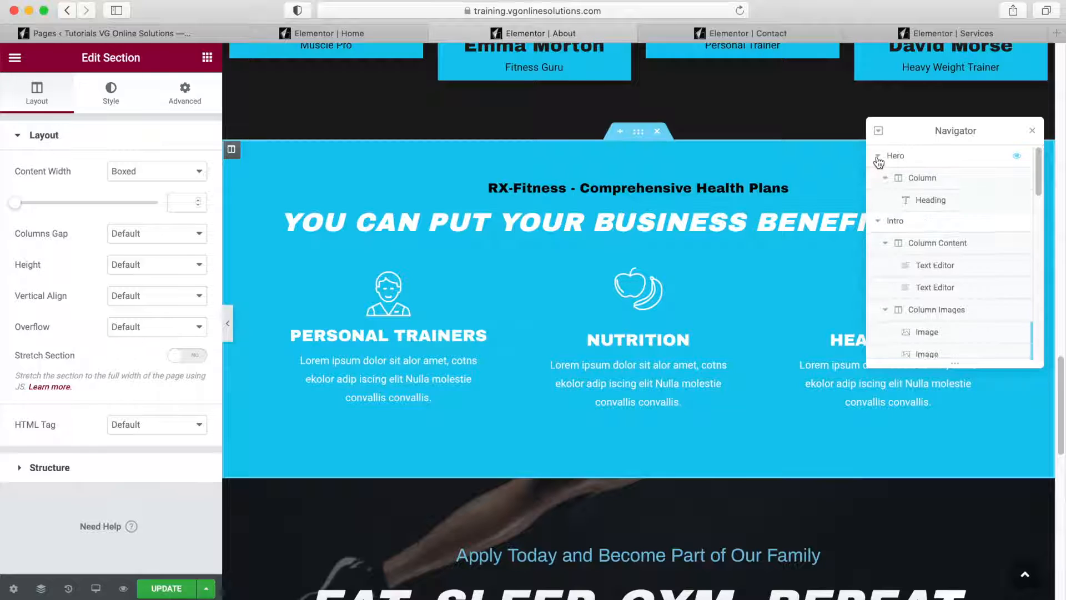
{"action": "left_click", "coordinate": [877, 178]}
{"action": "left_click", "coordinate": [878, 200]}
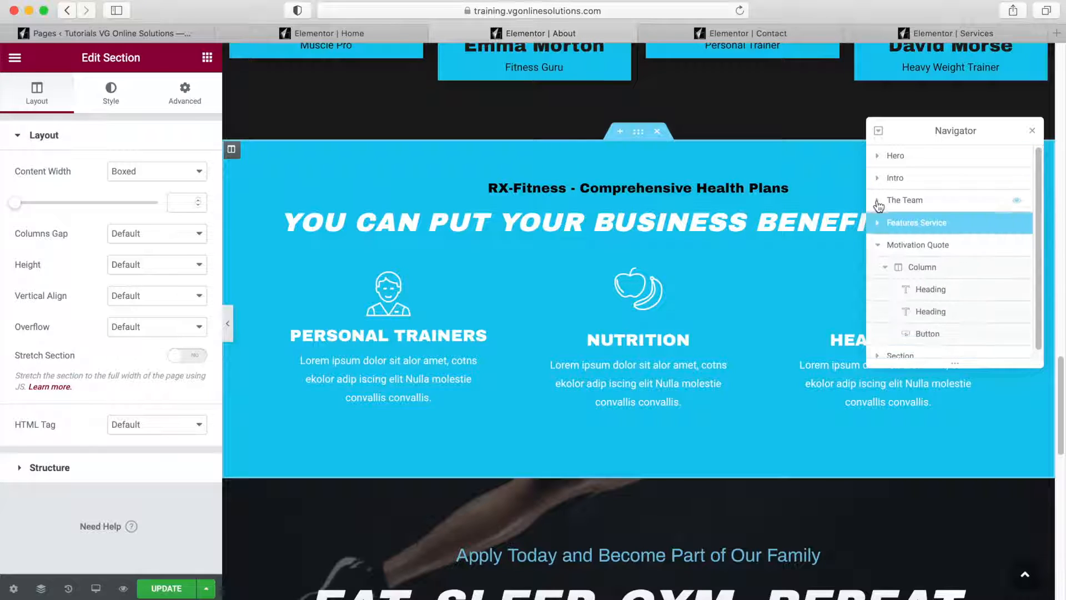
{"action": "left_click", "coordinate": [877, 244]}
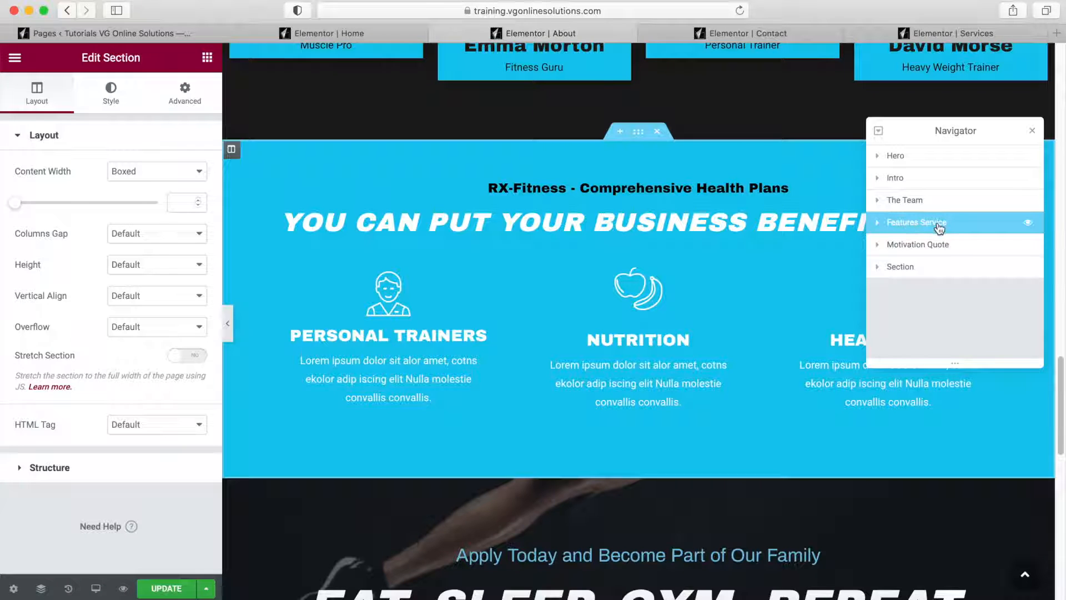
Examine the Motivation Quote section's background style and preview at full width how the blue benefits box overlaps it
{"action": "left_click", "coordinate": [921, 251]}
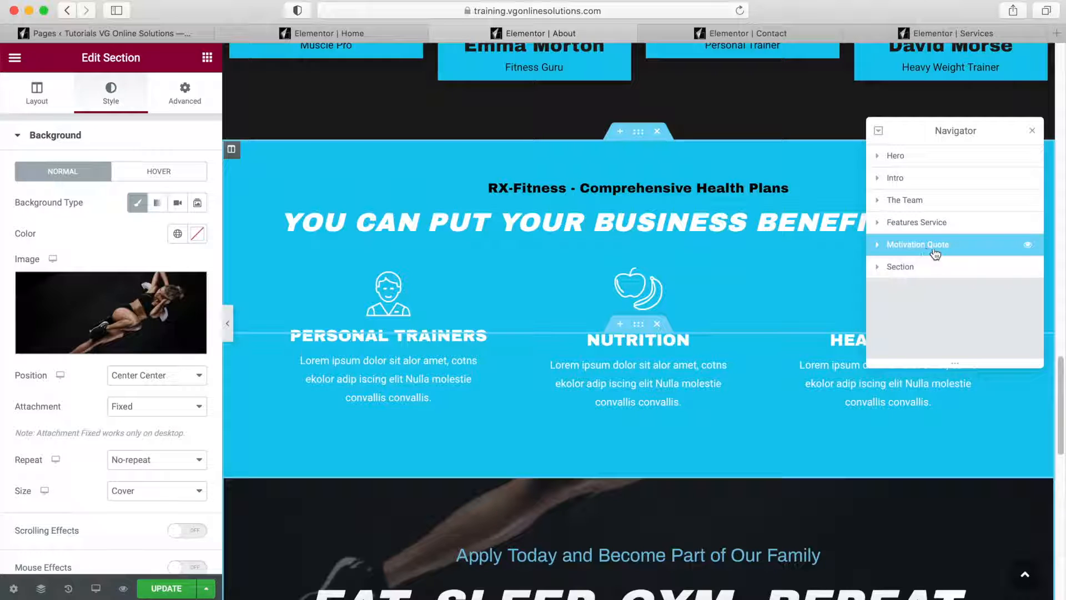
{"action": "scroll", "coordinate": [657, 472], "scroll_direction": "down", "scroll_amount": 3}
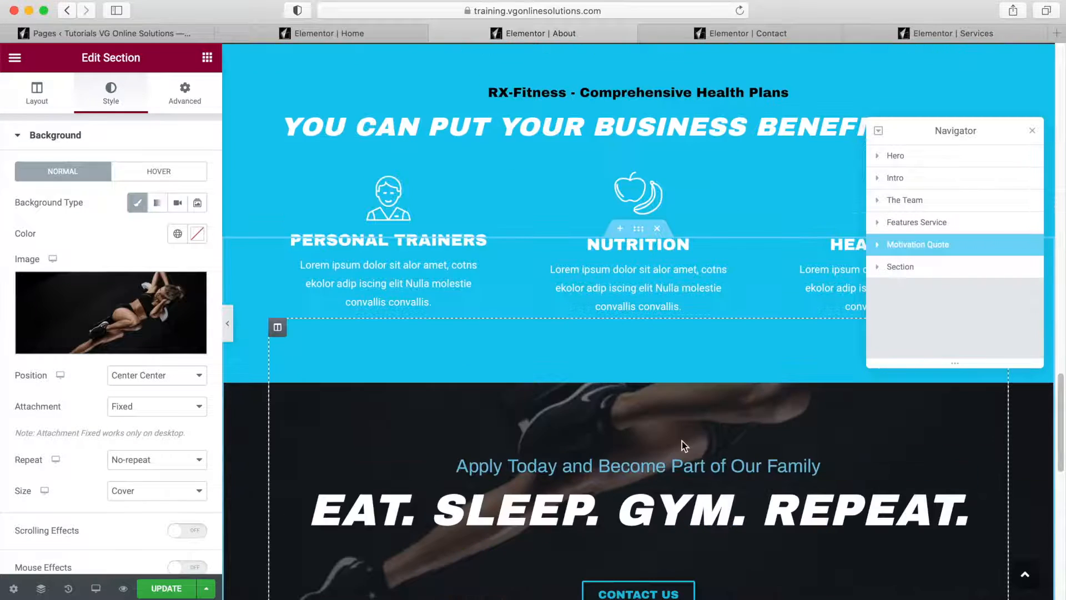
{"action": "left_click", "coordinate": [227, 324]}
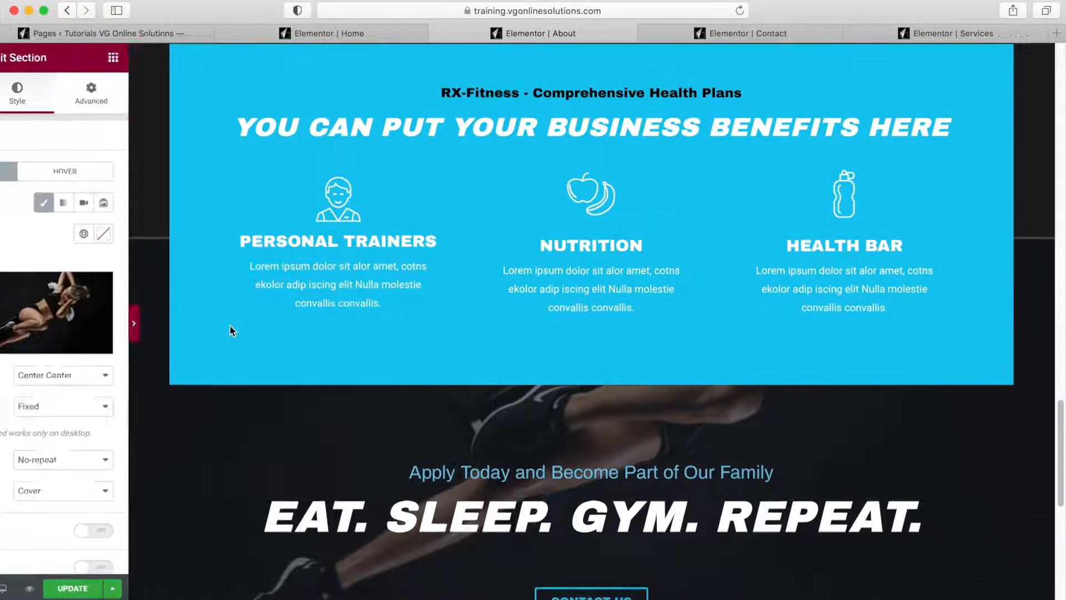
{"action": "scroll", "coordinate": [538, 355], "scroll_direction": "down", "scroll_amount": 6}
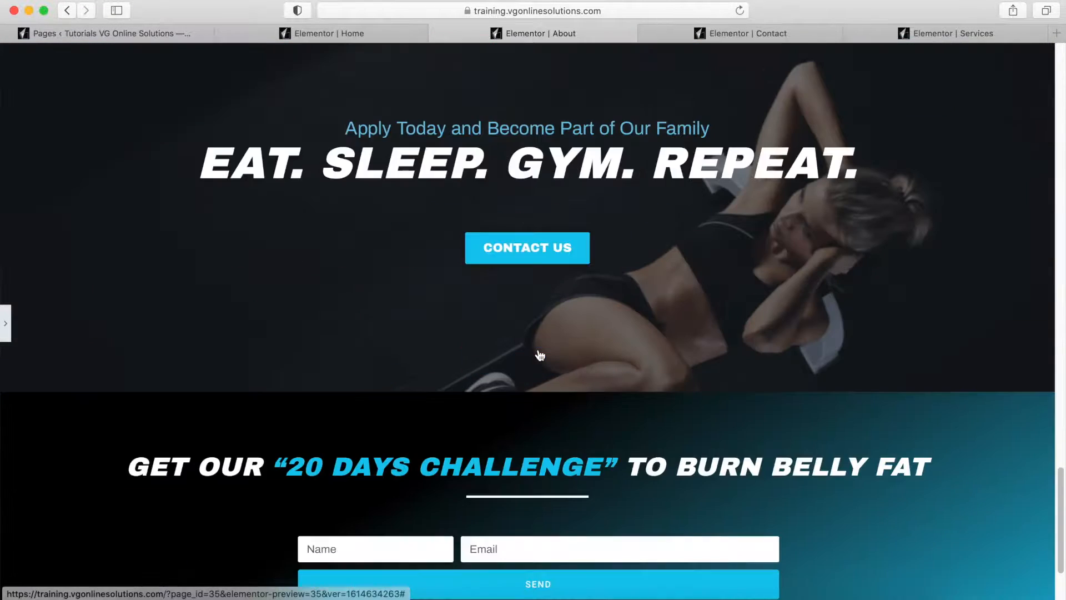
{"action": "scroll", "coordinate": [543, 356], "scroll_direction": "up", "scroll_amount": 6}
{"action": "scroll", "coordinate": [545, 357], "scroll_direction": "down", "scroll_amount": 2}
{"action": "scroll", "coordinate": [544, 355], "scroll_direction": "up", "scroll_amount": 4}
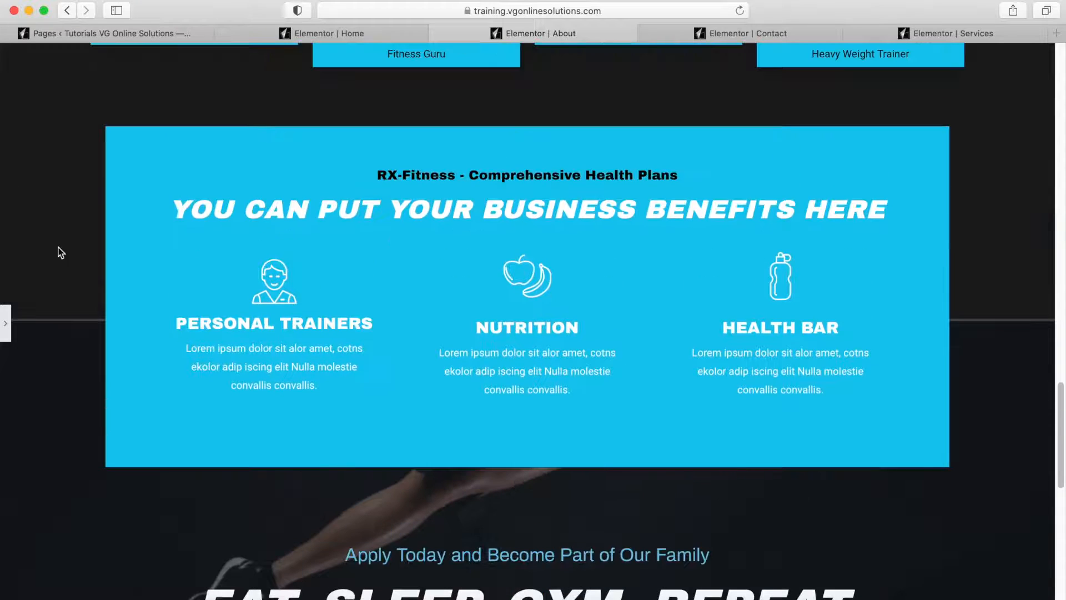
{"action": "left_click", "coordinate": [6, 326]}
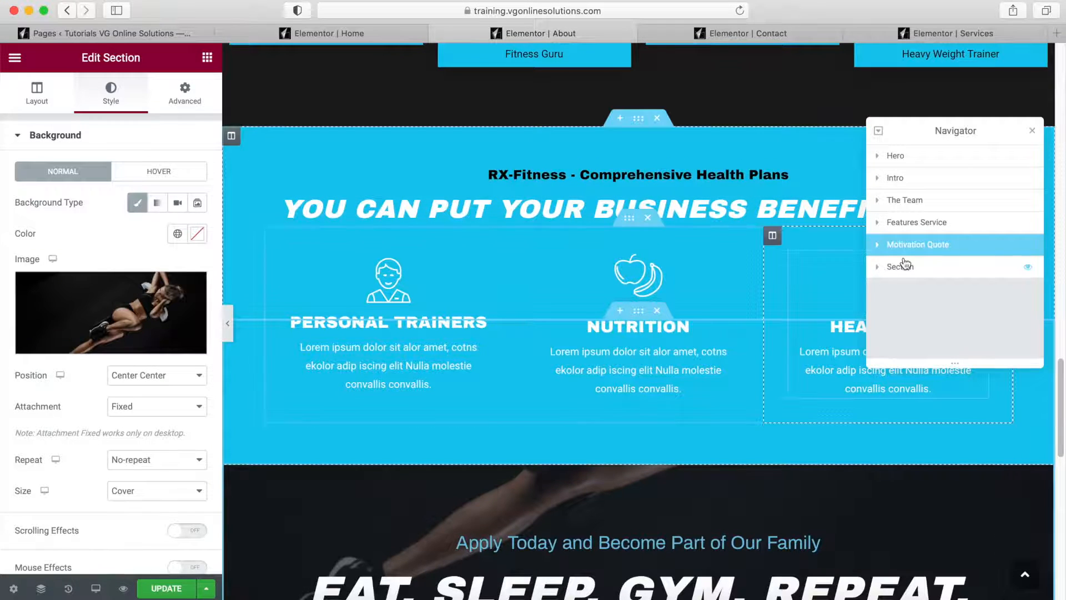
{"action": "mouse_move", "coordinate": [100, 331]}
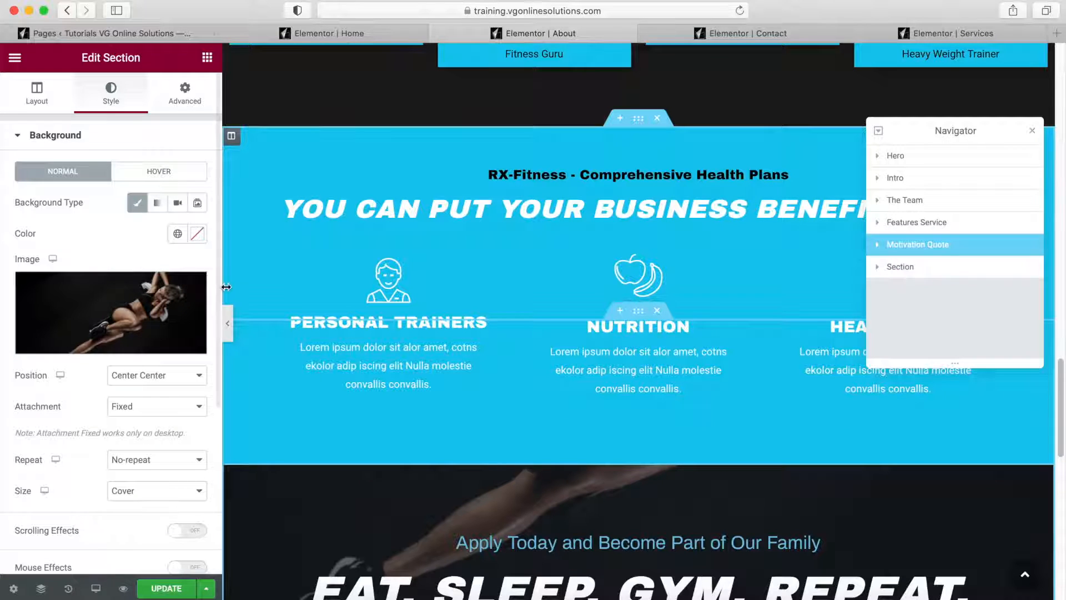
{"action": "left_click", "coordinate": [227, 327]}
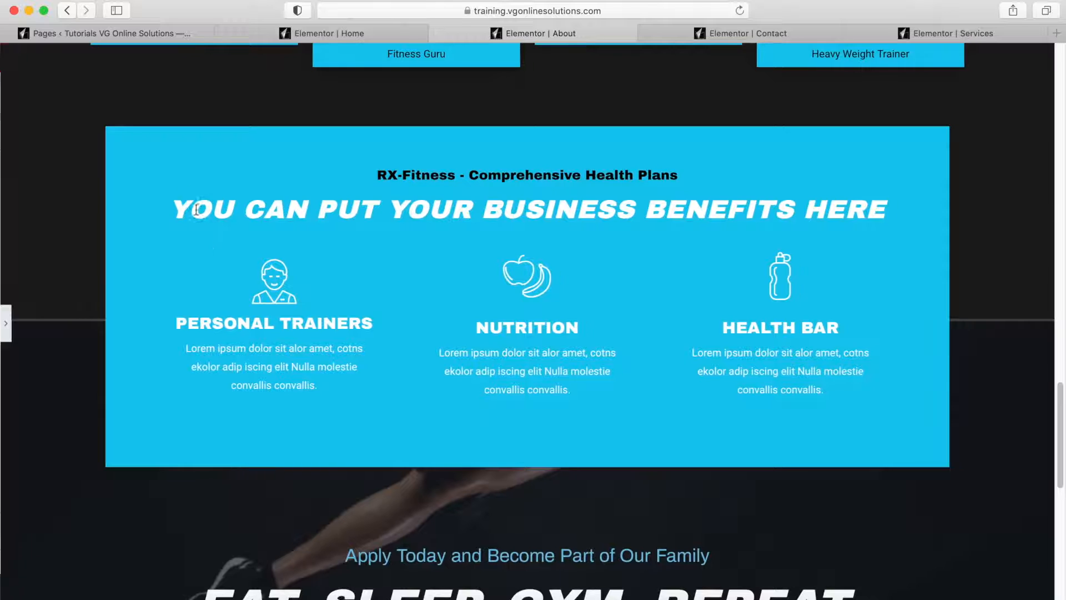
Inspect the background colour in the style settings of the Features Service section's column
{"action": "left_click", "coordinate": [6, 332]}
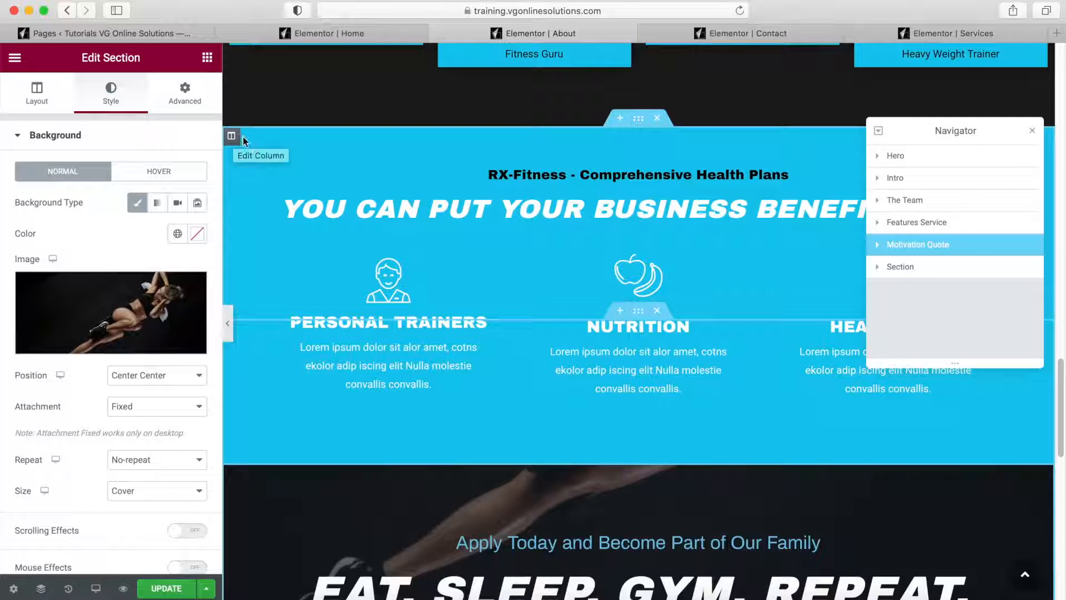
{"action": "left_click", "coordinate": [231, 137]}
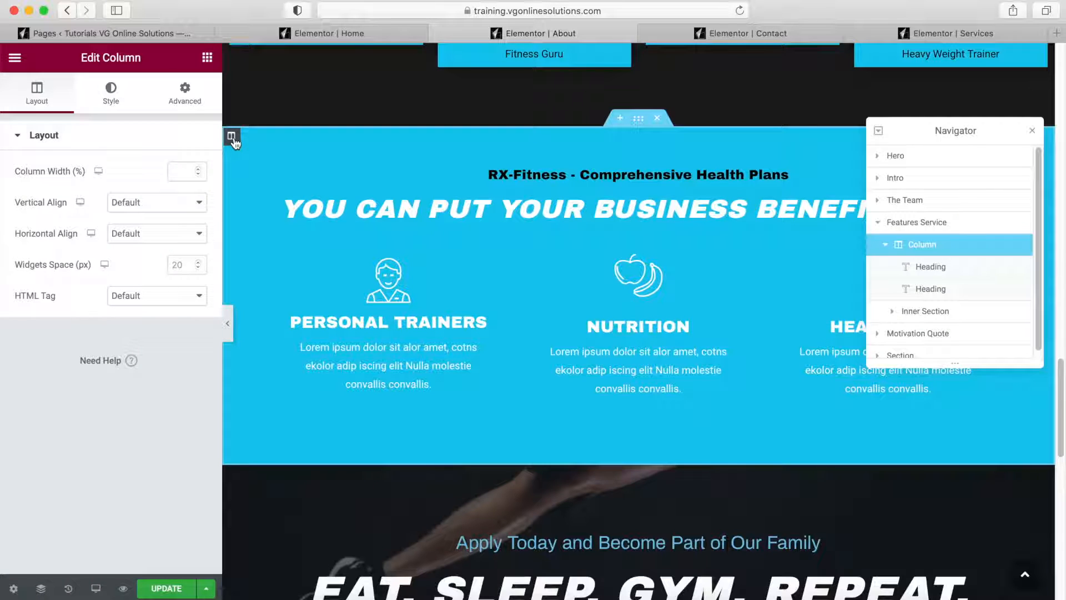
{"action": "left_click", "coordinate": [110, 98]}
{"action": "left_click", "coordinate": [197, 233]}
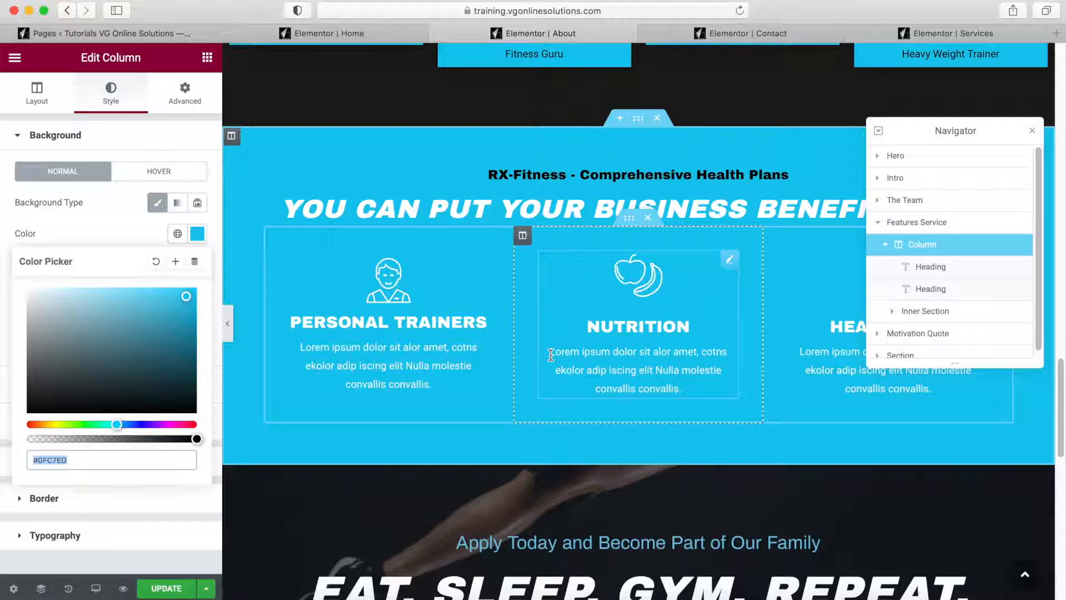
Look over the Motivation Quote and 20 Days Challenge sections, and return to the About Us hero
{"action": "scroll", "coordinate": [551, 354], "scroll_direction": "down", "scroll_amount": 10}
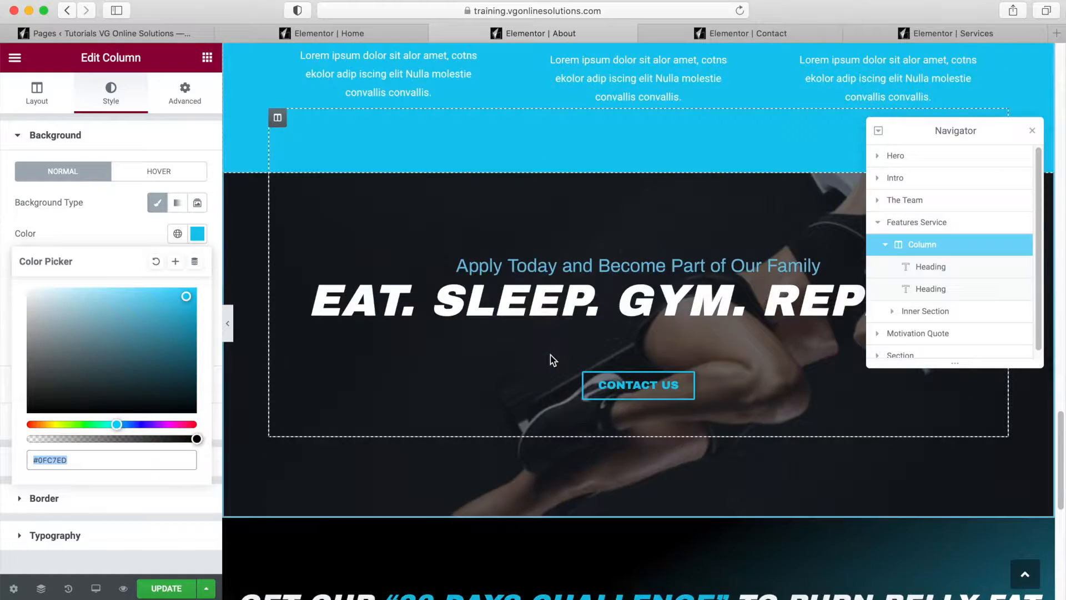
{"action": "scroll", "coordinate": [550, 354], "scroll_direction": "down", "scroll_amount": 5}
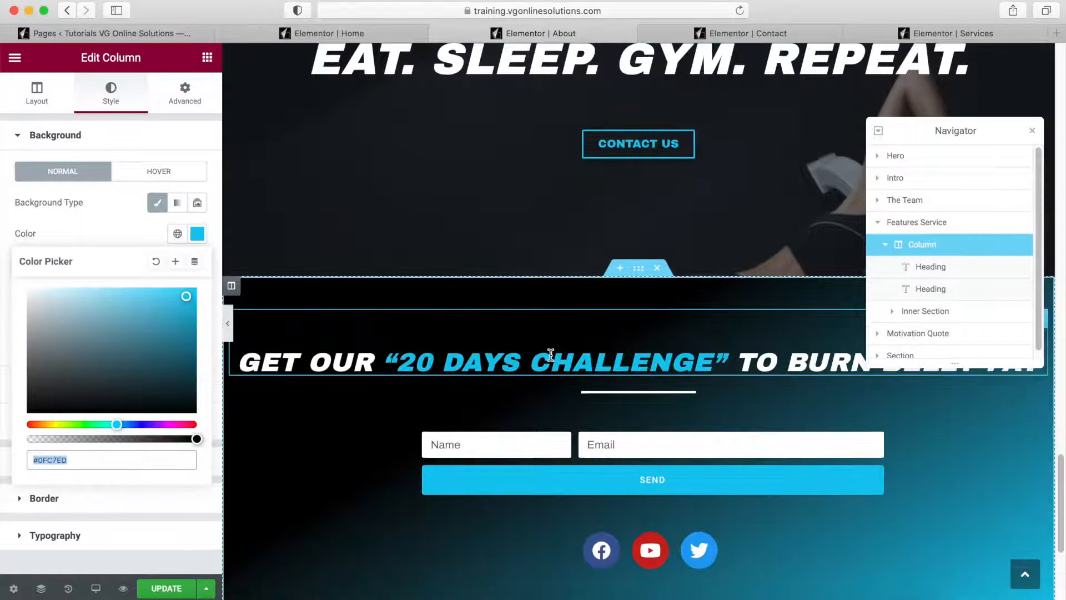
{"action": "scroll", "coordinate": [550, 354], "scroll_direction": "up", "scroll_amount": 18}
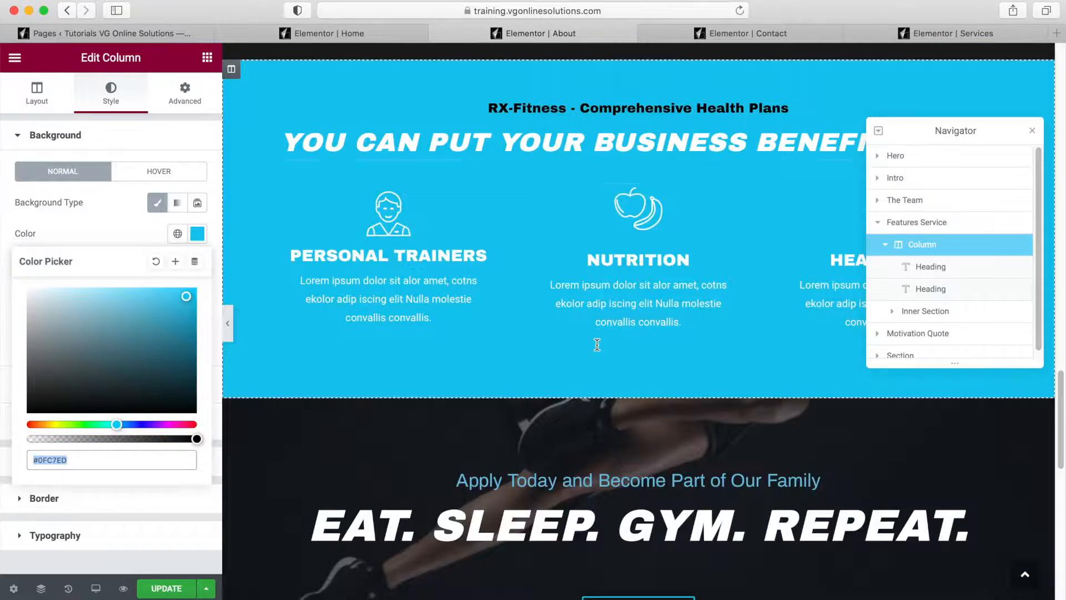
{"action": "scroll", "coordinate": [598, 346], "scroll_direction": "up", "scroll_amount": 15}
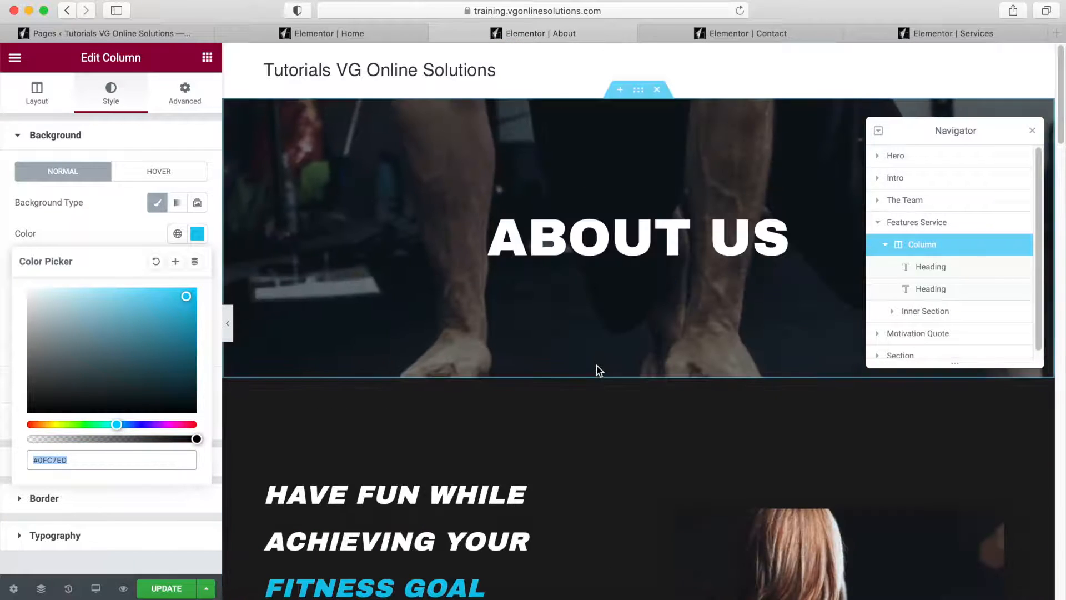
Switch to the Contact page in the editor and look over its hero and contact form section
{"action": "left_click", "coordinate": [741, 35]}
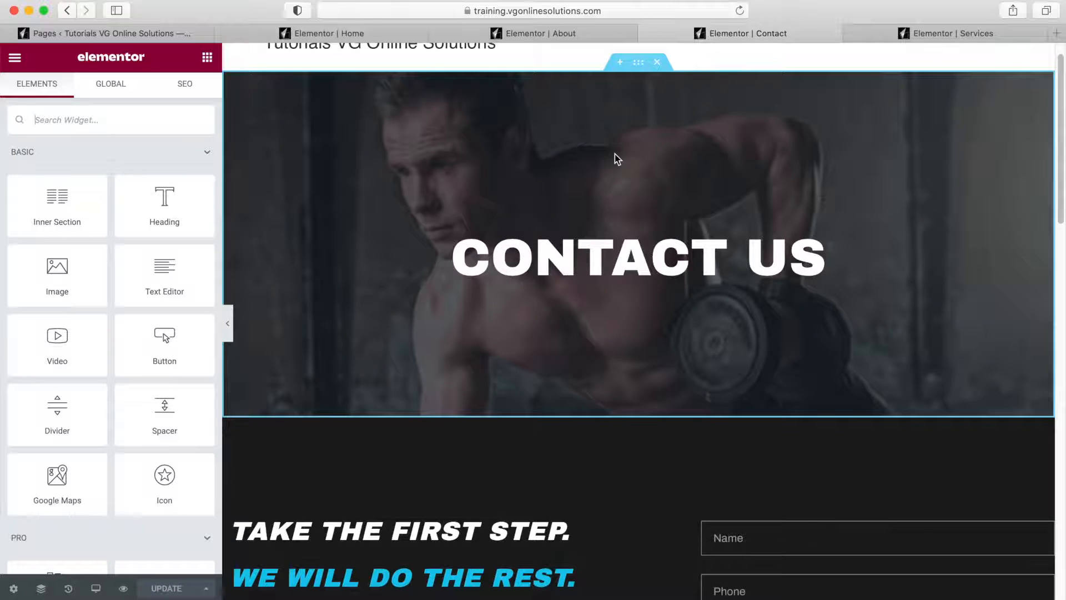
{"action": "scroll", "coordinate": [615, 158], "scroll_direction": "down", "scroll_amount": 4}
{"action": "scroll", "coordinate": [614, 154], "scroll_direction": "down", "scroll_amount": 3}
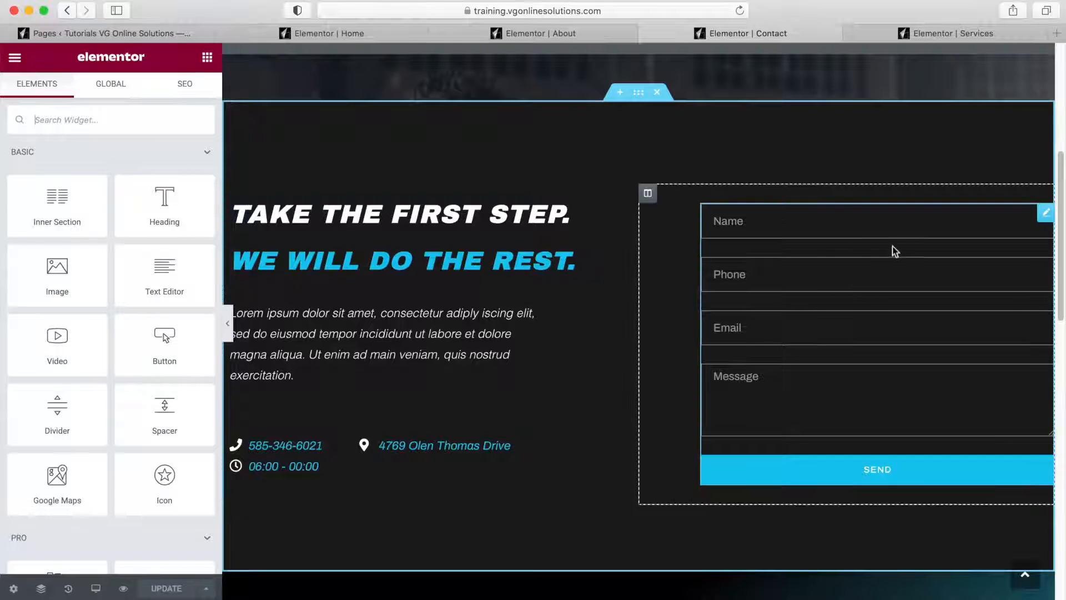
Remove the Phone field from the contact form and try reordering the remaining fields
{"action": "left_click", "coordinate": [1046, 215]}
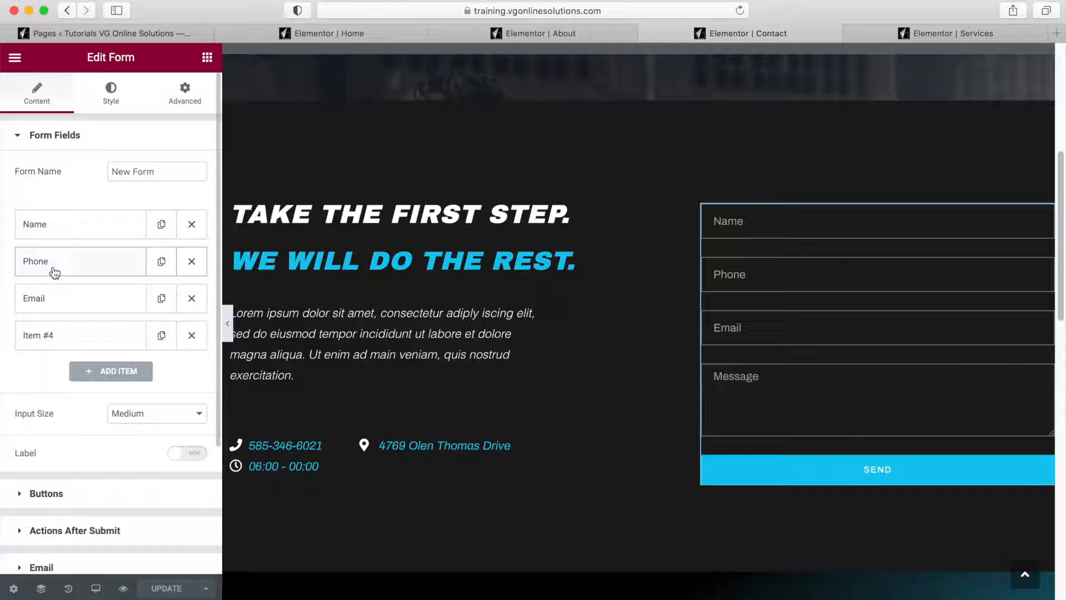
{"action": "left_click", "coordinate": [191, 262]}
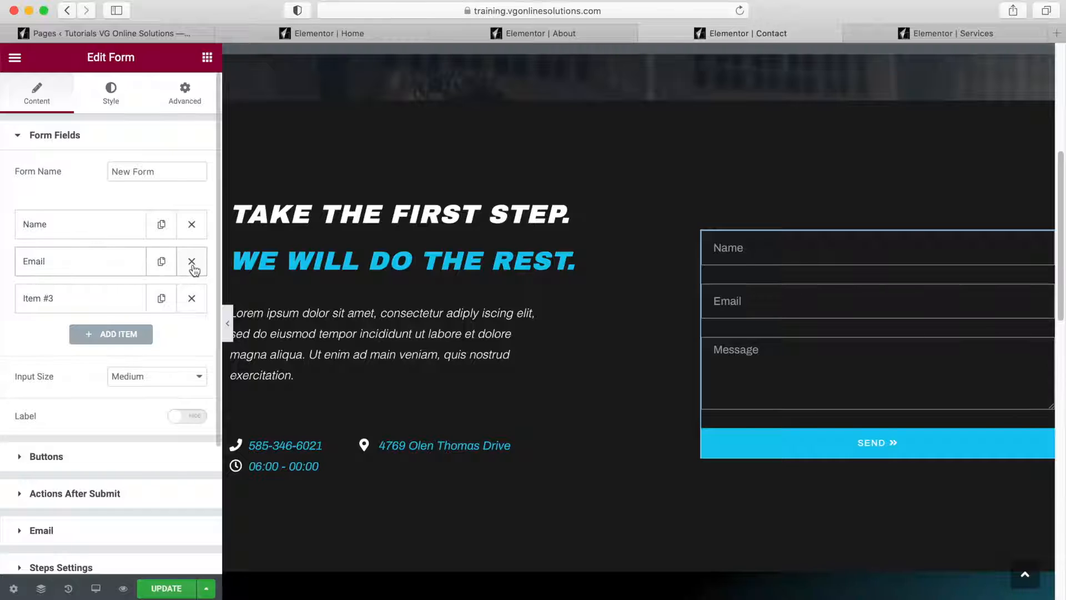
{"action": "left_click_drag", "start_coordinate": [101, 267], "coordinate": [48, 256]}
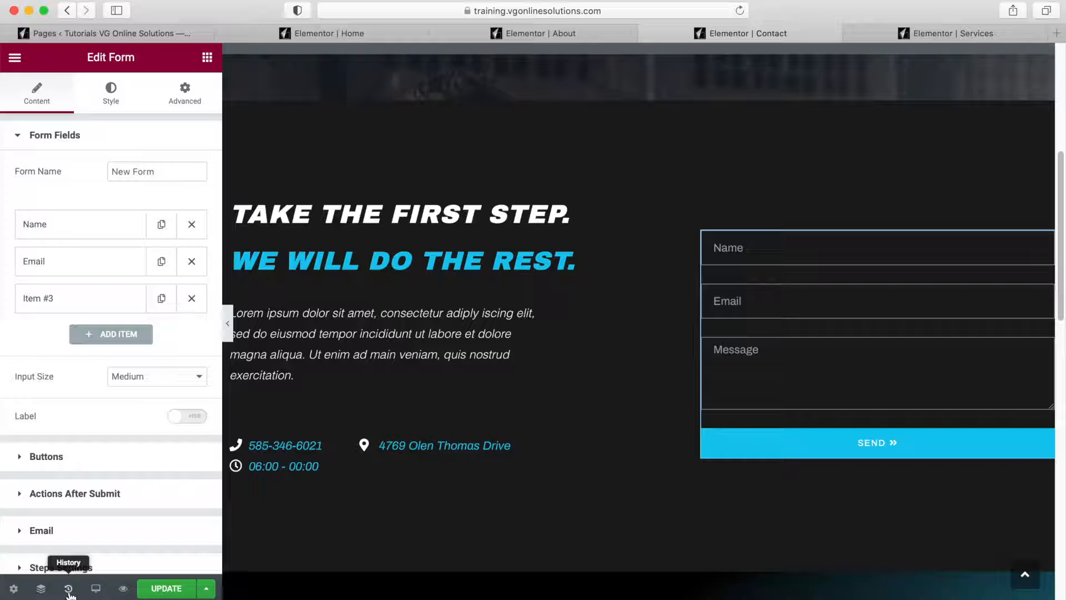
Revert the contact form's field changes to the Editing Started state in the editing history
{"action": "left_click", "coordinate": [69, 589]}
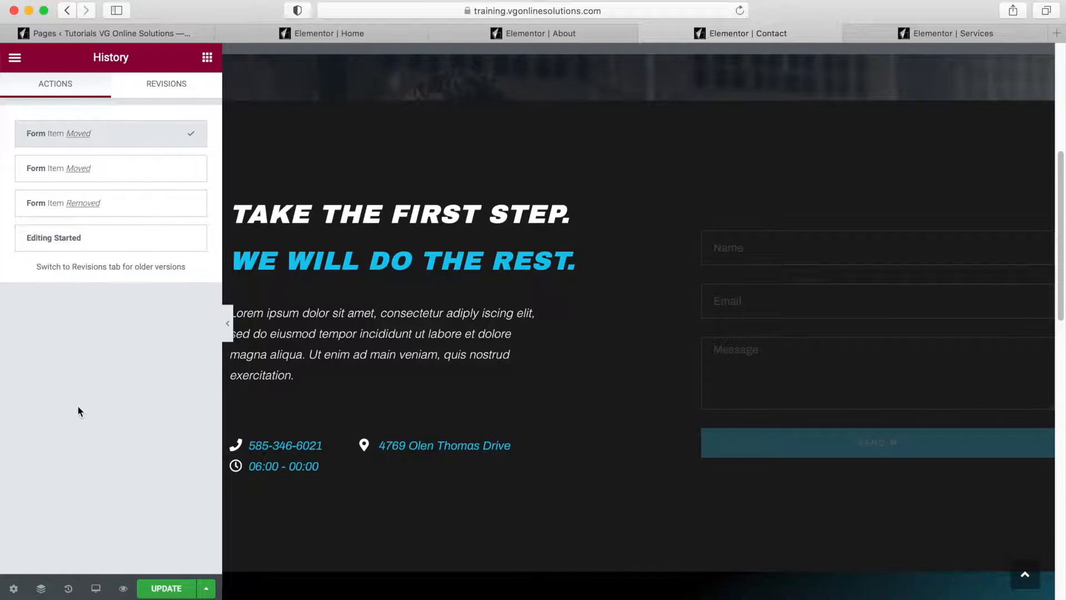
{"action": "left_click", "coordinate": [107, 173]}
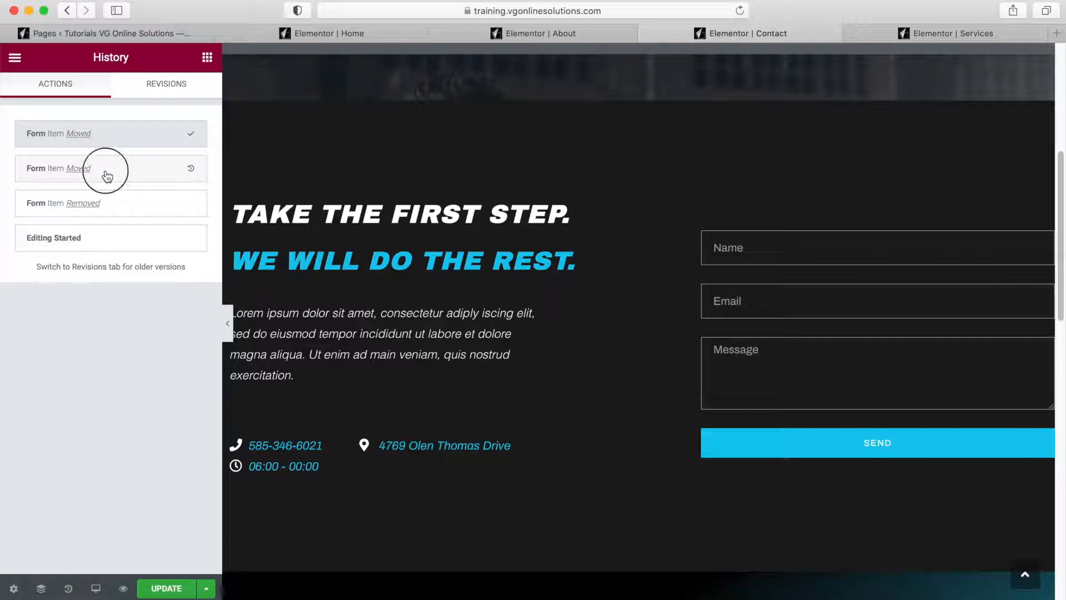
{"action": "left_click", "coordinate": [86, 210]}
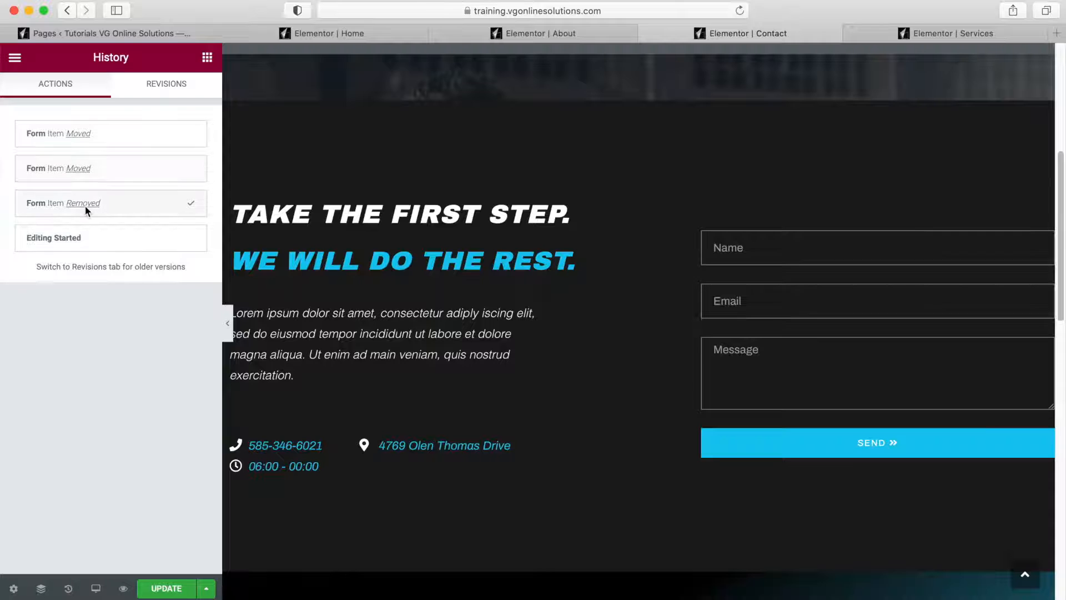
{"action": "left_click", "coordinate": [83, 239]}
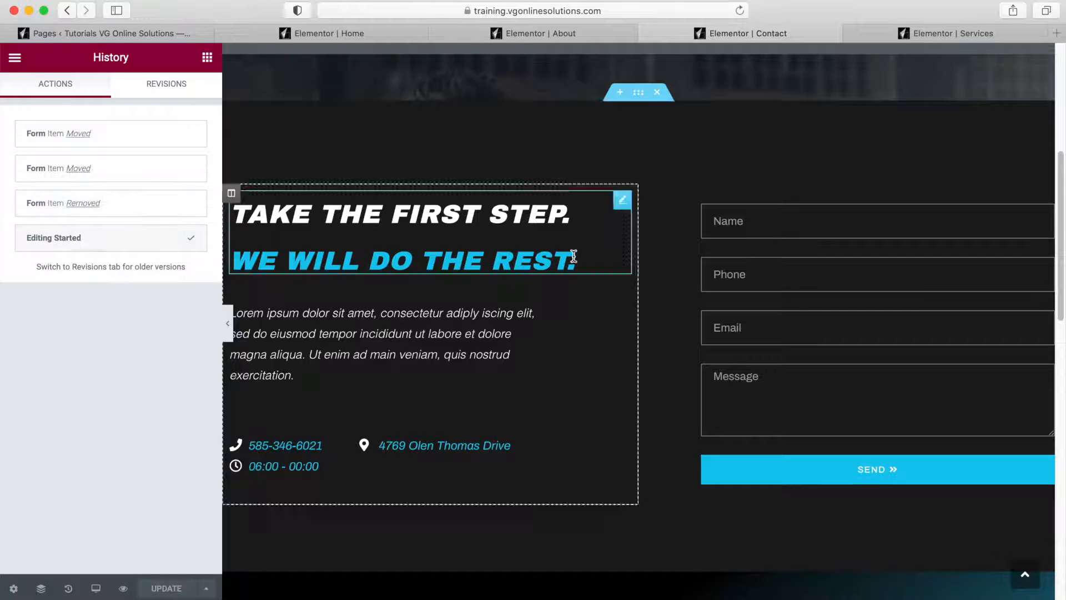
Open the contact form's settings and examine its Actions After Submit and Email notification options
{"action": "left_click", "coordinate": [833, 252]}
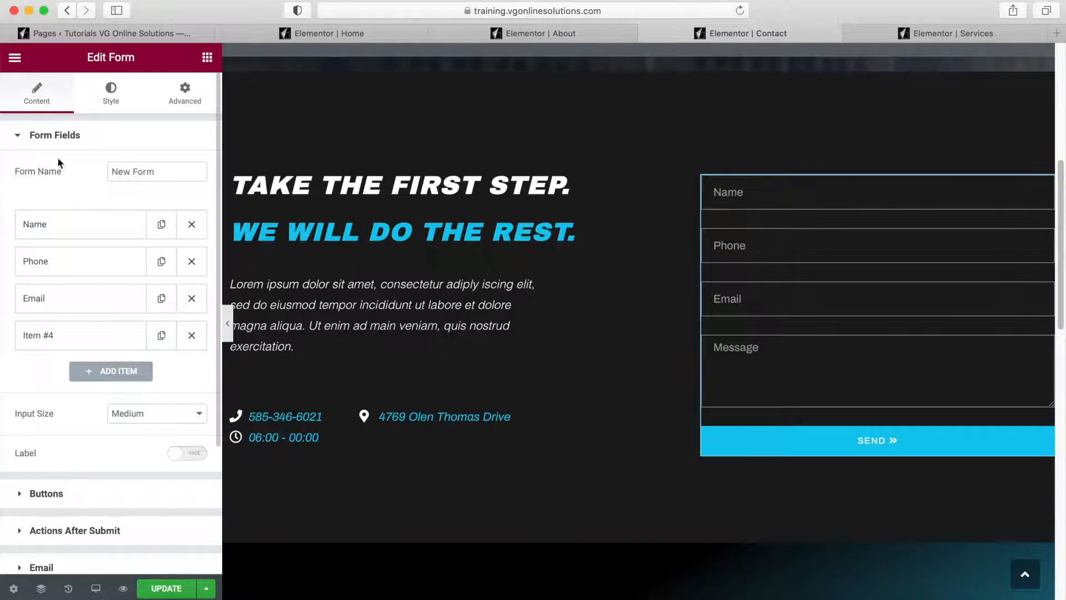
{"action": "scroll", "coordinate": [35, 336], "scroll_direction": "down", "scroll_amount": 3}
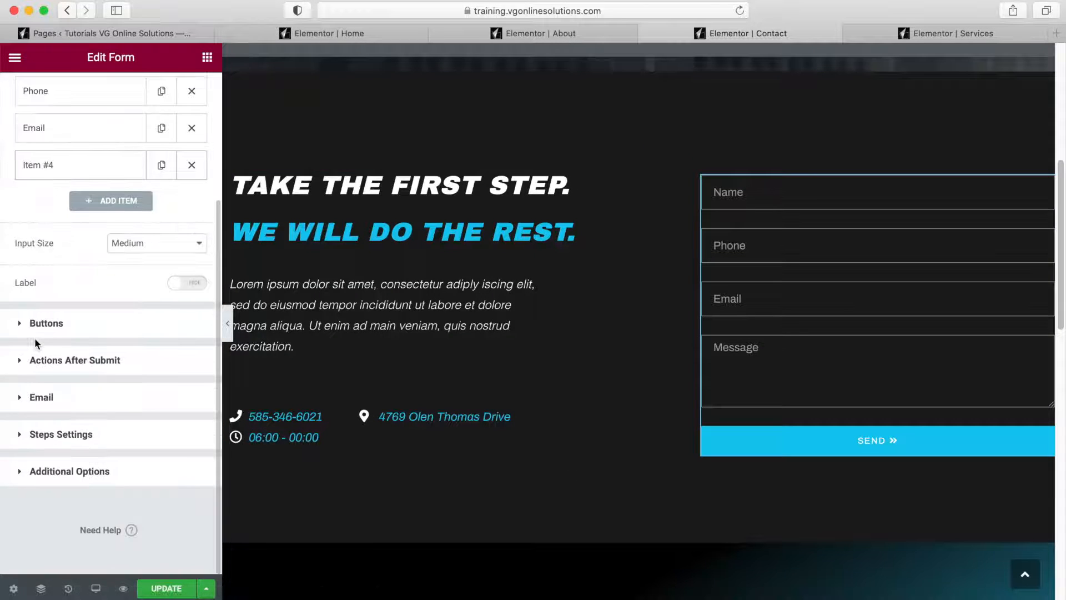
{"action": "left_click", "coordinate": [30, 368]}
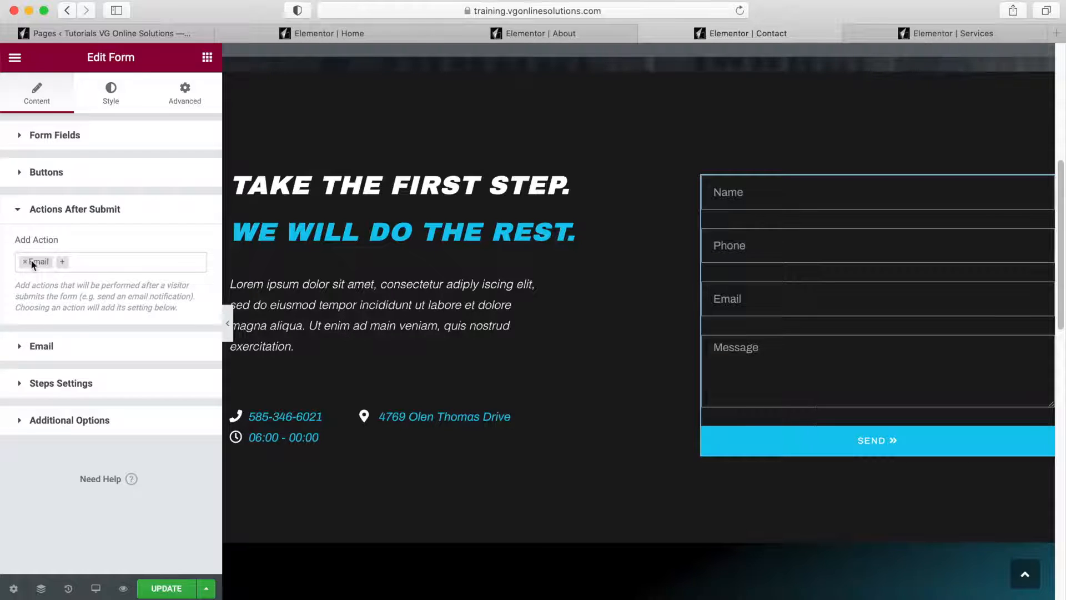
{"action": "left_click", "coordinate": [20, 349]}
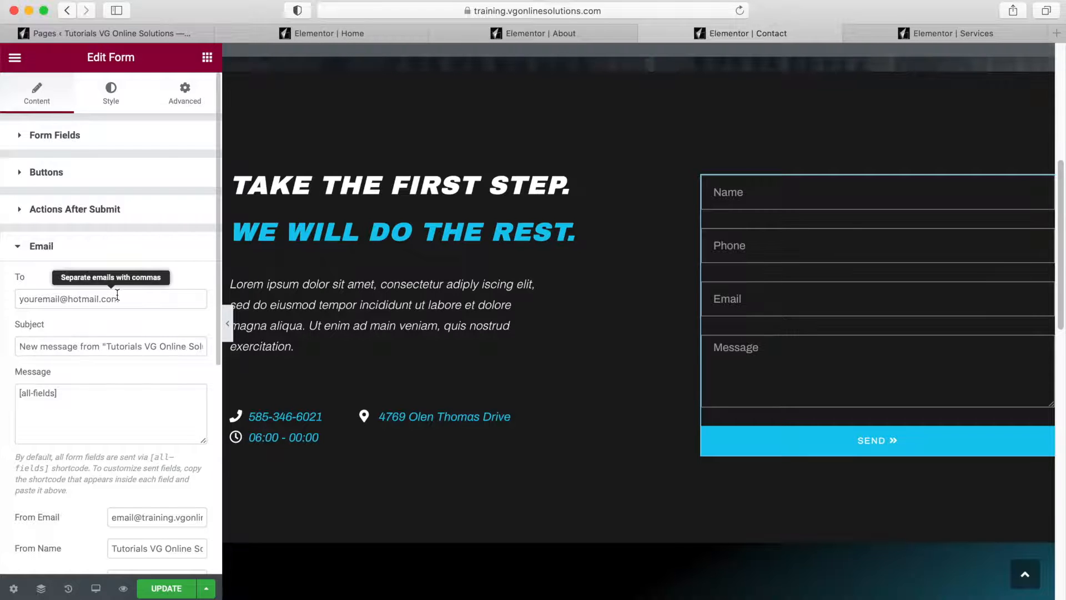
Try a zoom of 17 and a larger height on the Contact page's Google map, and restore the height to 470
{"action": "scroll", "coordinate": [682, 395], "scroll_direction": "down", "scroll_amount": 12}
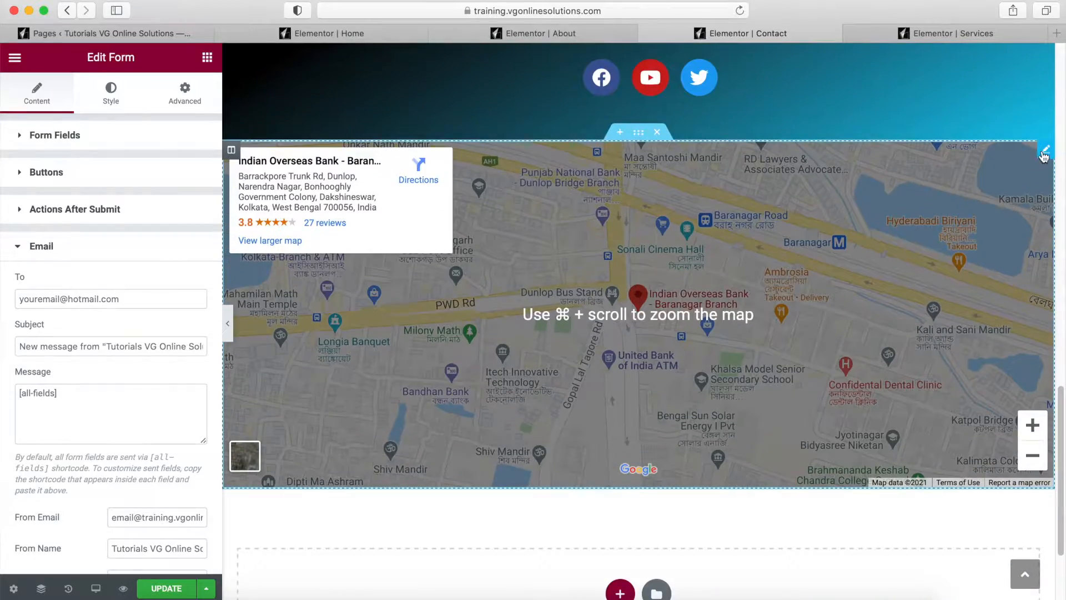
{"action": "left_click", "coordinate": [1044, 152]}
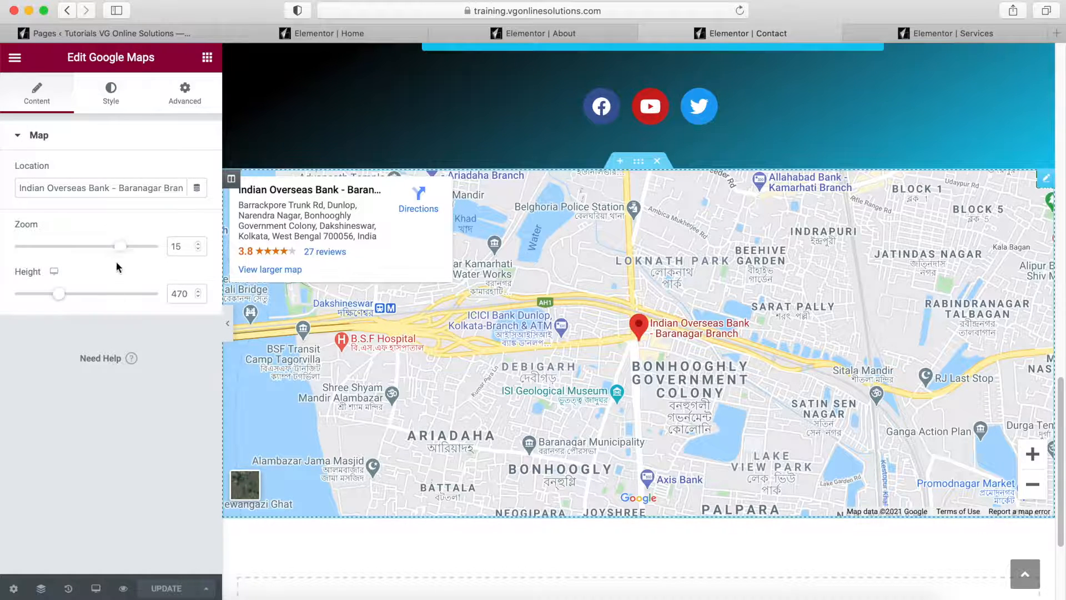
{"action": "left_click_drag", "start_coordinate": [123, 255], "coordinate": [138, 254]}
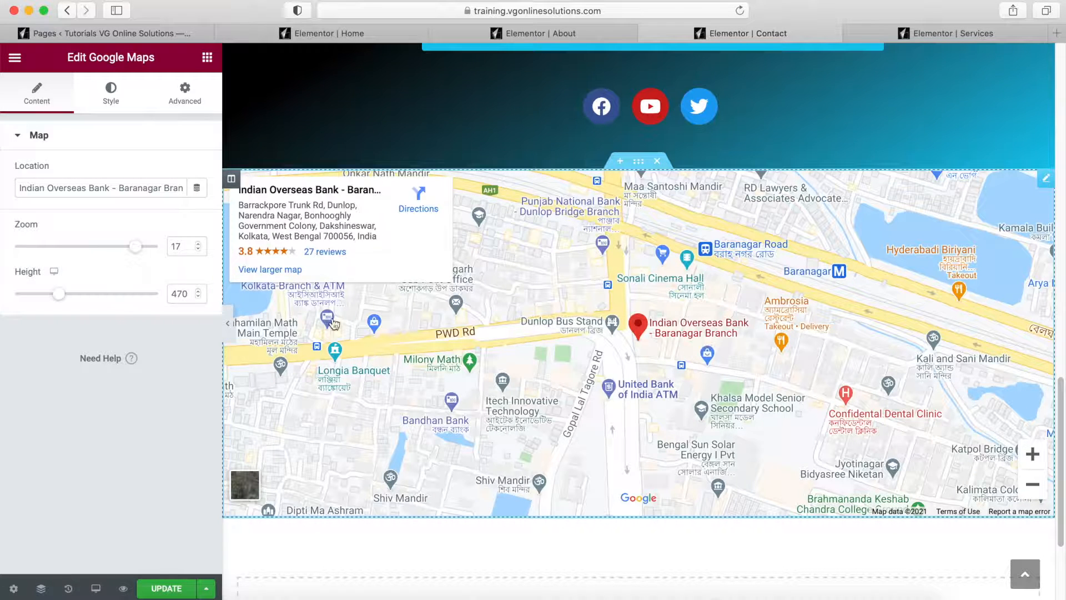
{"action": "left_click_drag", "start_coordinate": [61, 300], "coordinate": [76, 300]}
{"action": "double_click", "coordinate": [179, 294]}
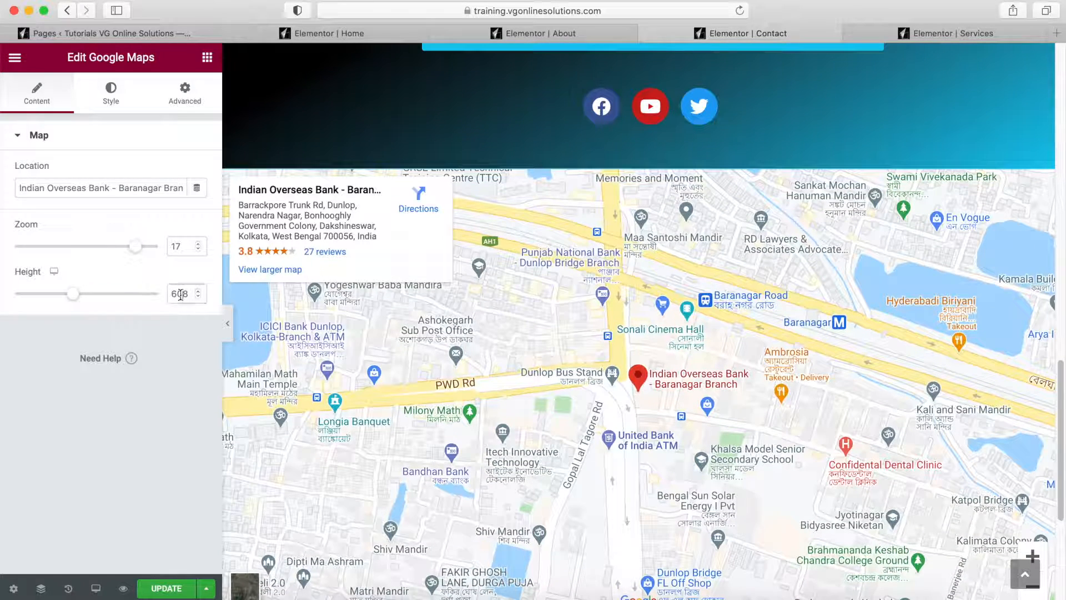
{"action": "type", "text": "470"}
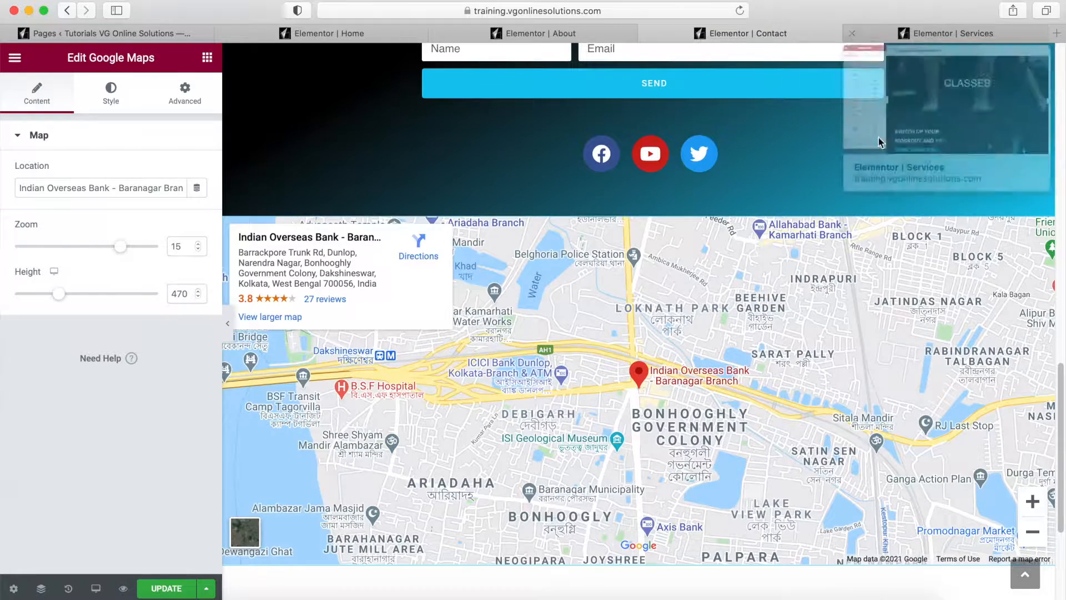
Switch to the Services page in the editor and look over its intro and the Our Classes sections down to Boxing
{"action": "scroll", "coordinate": [792, 255], "scroll_direction": "up", "scroll_amount": 10}
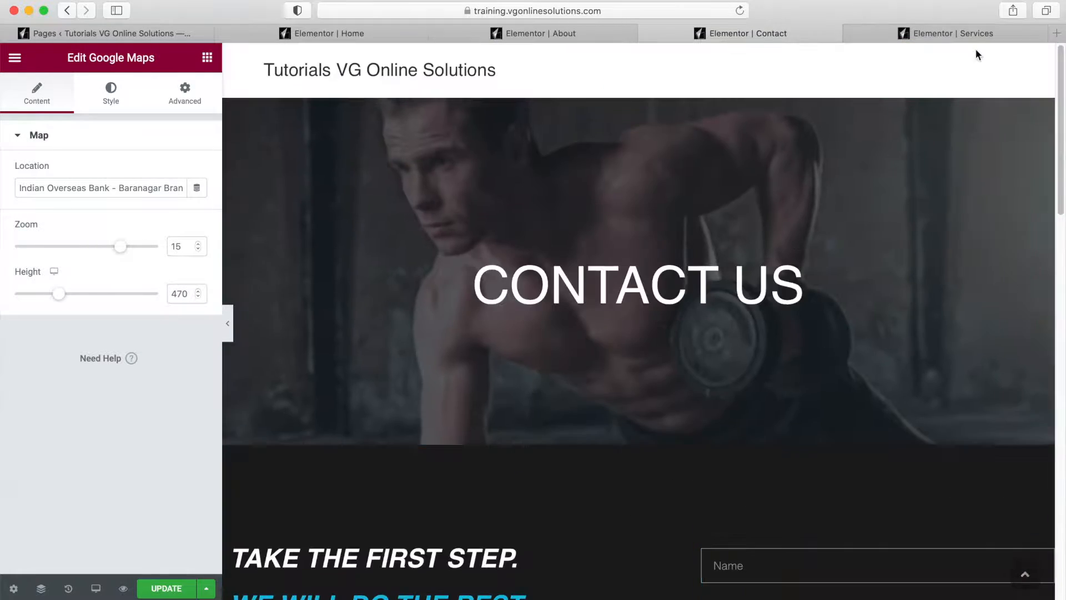
{"action": "left_click", "coordinate": [977, 34]}
{"action": "scroll", "coordinate": [795, 238], "scroll_direction": "down", "scroll_amount": 5}
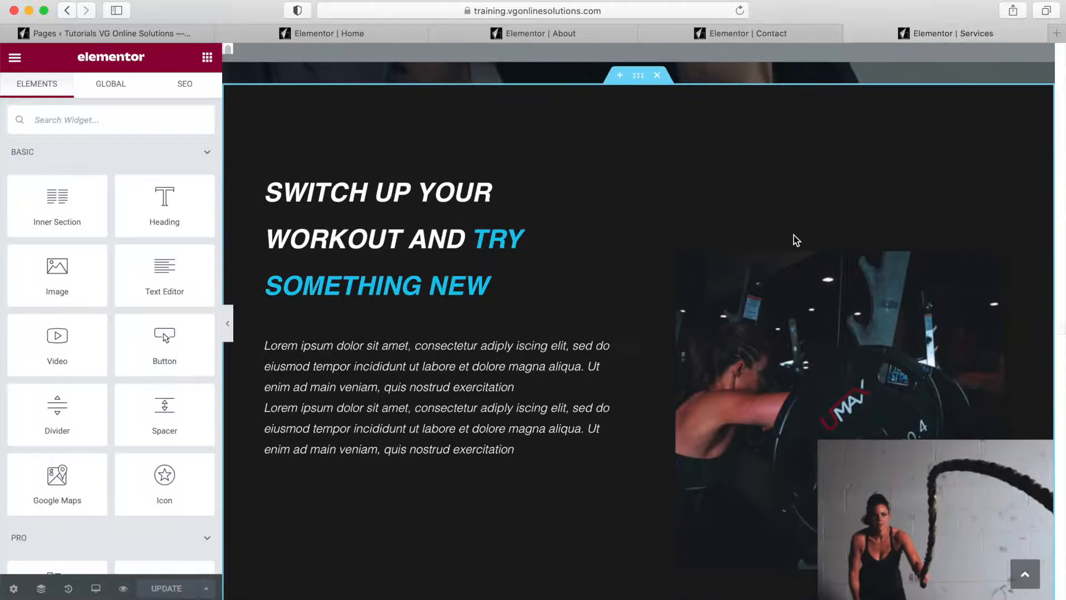
{"action": "scroll", "coordinate": [744, 212], "scroll_direction": "down", "scroll_amount": 6}
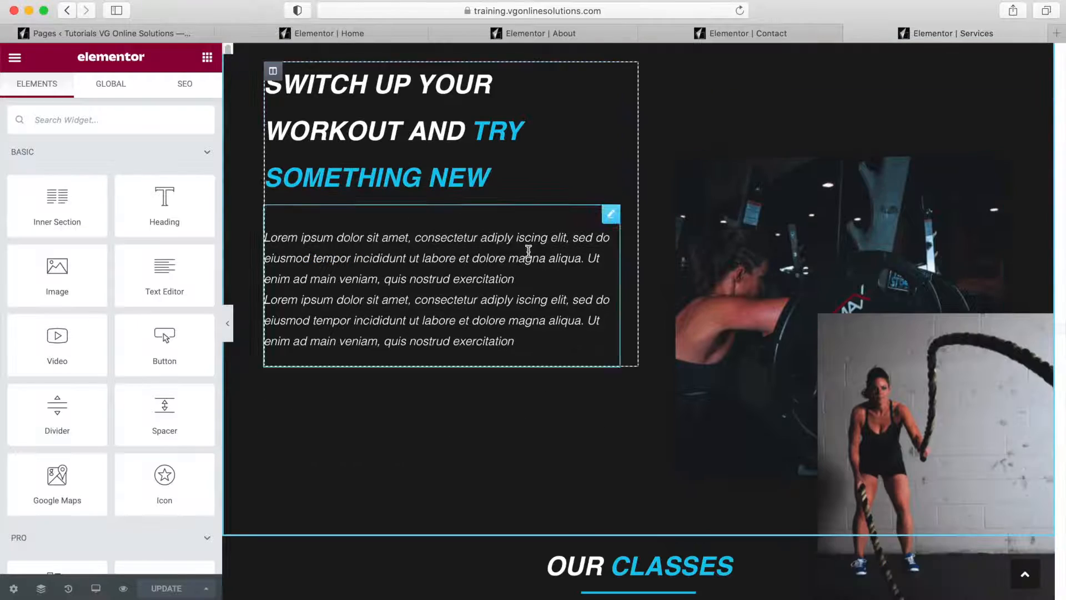
{"action": "scroll", "coordinate": [763, 284], "scroll_direction": "down", "scroll_amount": 8}
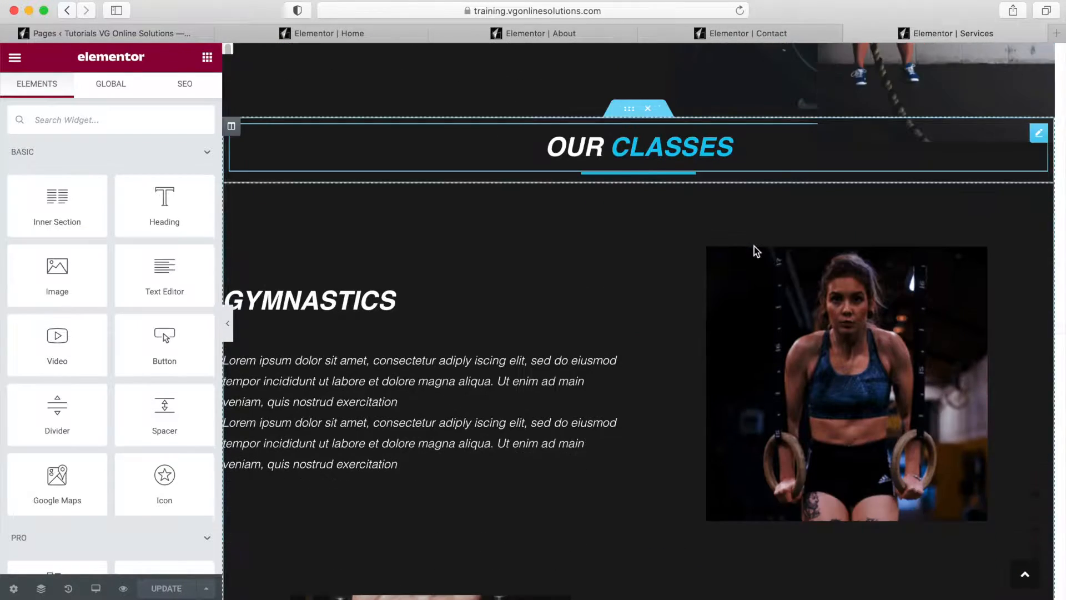
{"action": "scroll", "coordinate": [683, 275], "scroll_direction": "down", "scroll_amount": 16}
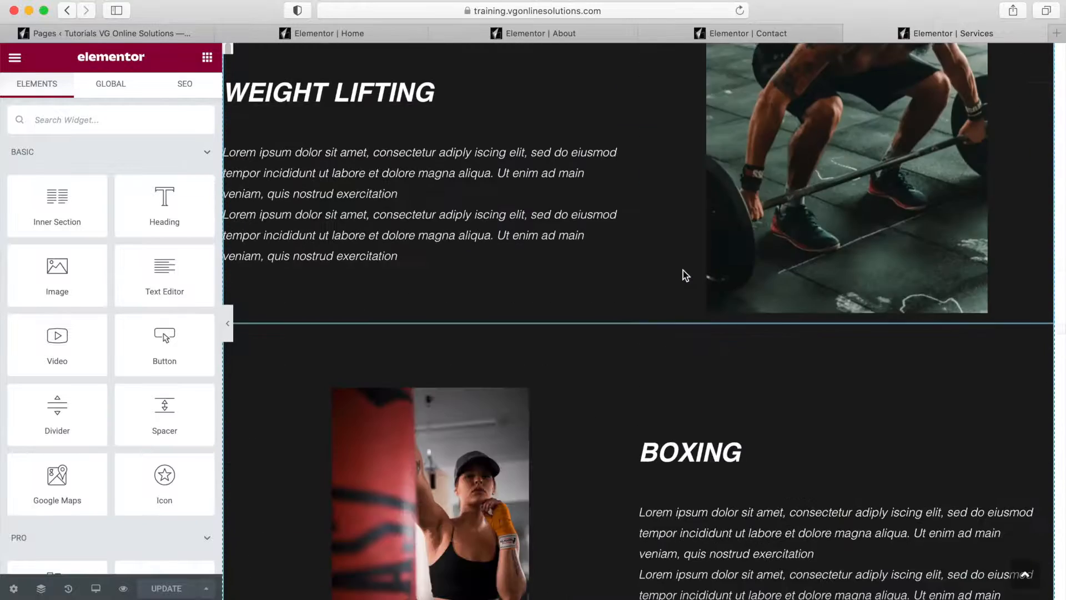
{"action": "scroll", "coordinate": [684, 274], "scroll_direction": "up", "scroll_amount": 3}
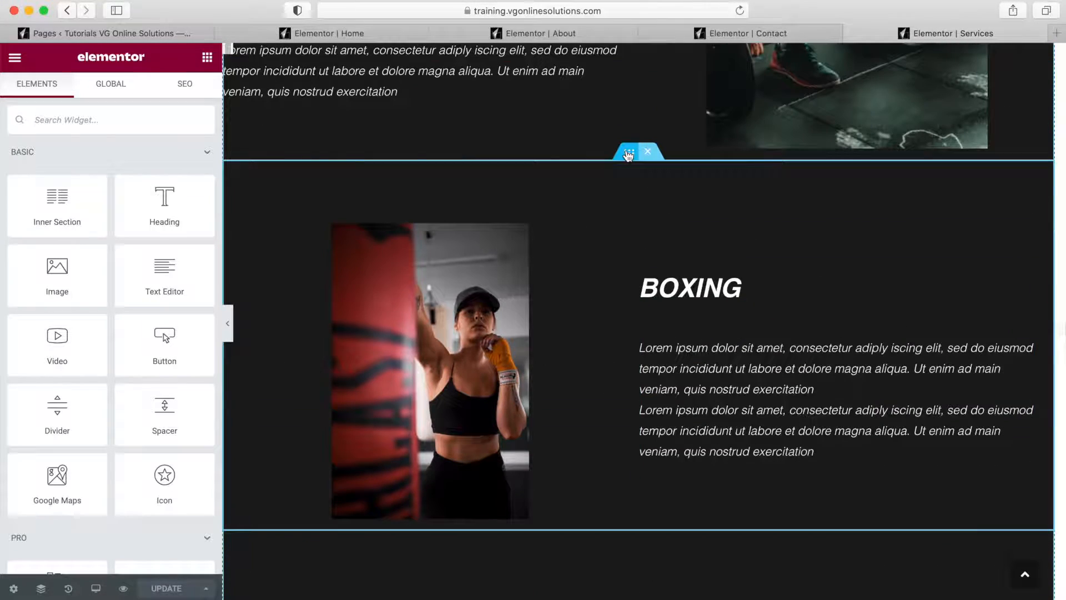
Open the Navigator while looking over the Services page's testimonials and call-to-action sections, and close it
{"action": "left_click", "coordinate": [40, 588]}
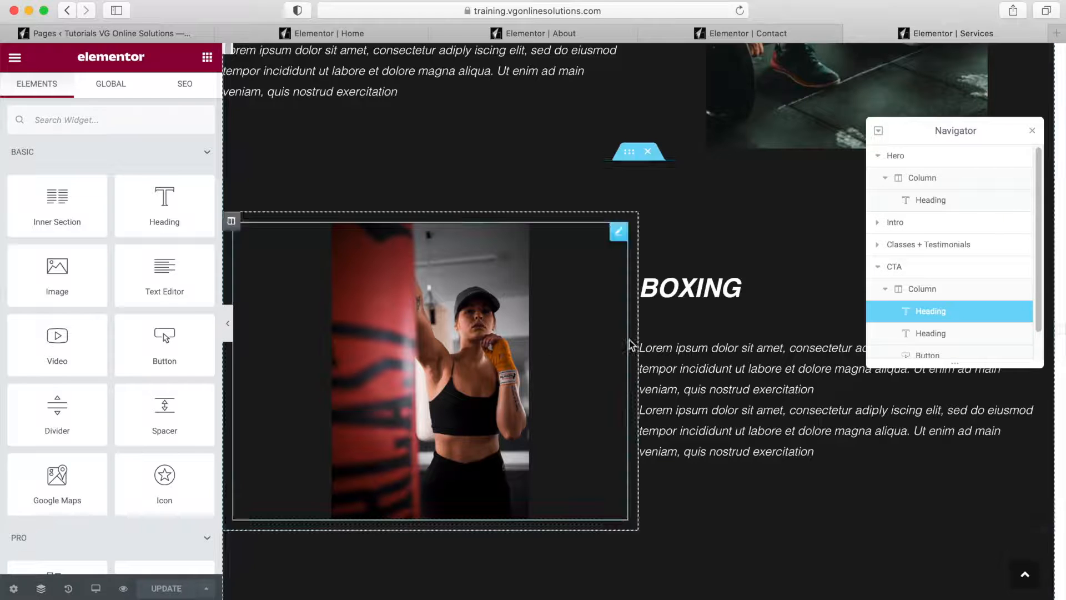
{"action": "scroll", "coordinate": [631, 344], "scroll_direction": "down", "scroll_amount": 12}
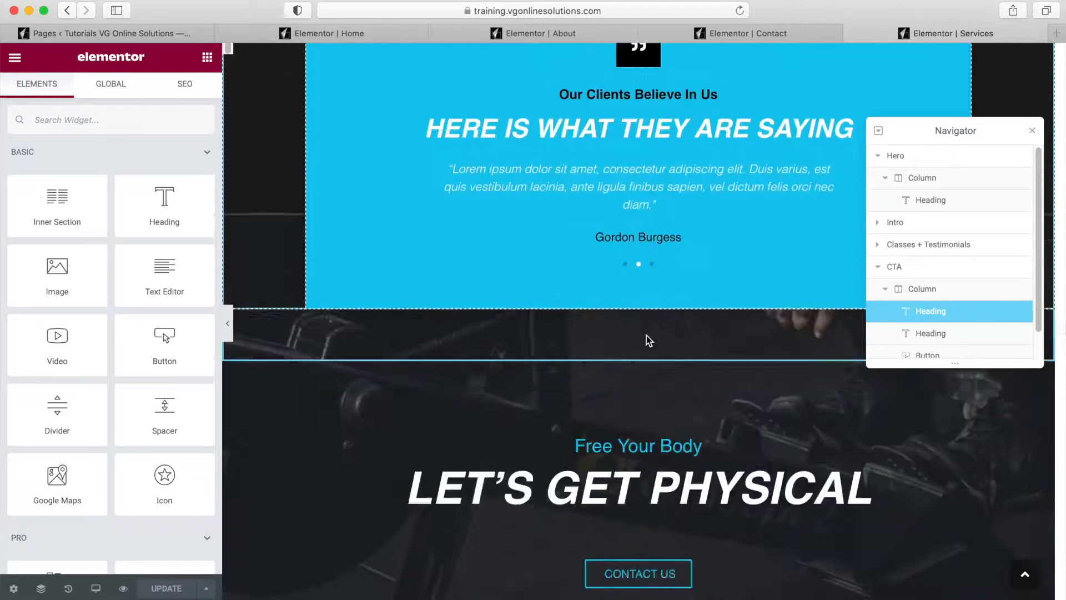
{"action": "scroll", "coordinate": [647, 335], "scroll_direction": "down", "scroll_amount": 12}
{"action": "scroll", "coordinate": [646, 335], "scroll_direction": "up", "scroll_amount": 8}
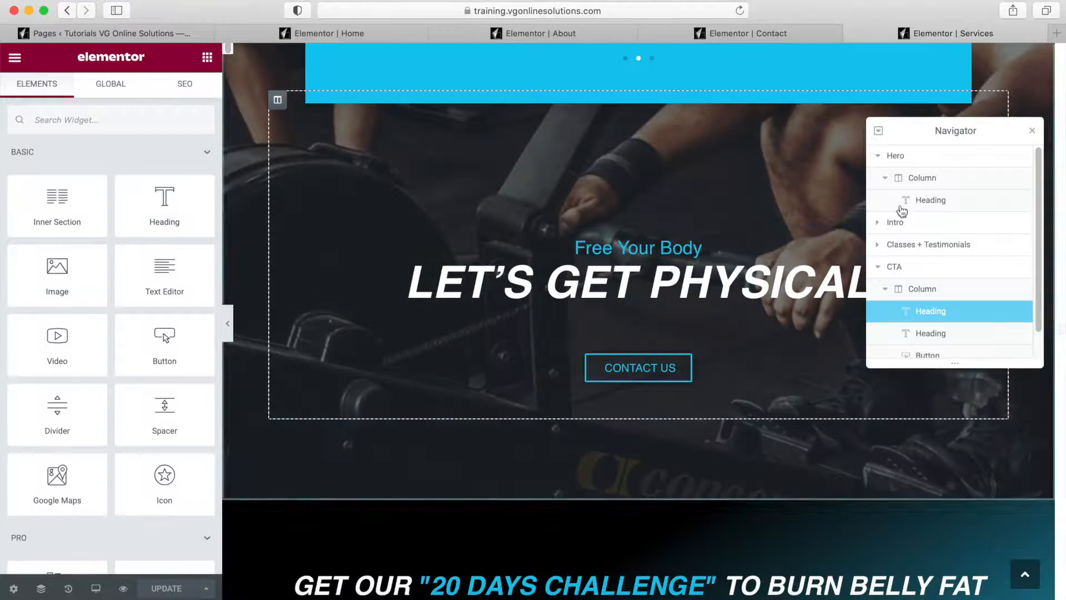
{"action": "left_click", "coordinate": [1032, 130]}
Look back over the Services page from the testimonials through the class sections up to the Classes hero
{"action": "scroll", "coordinate": [1011, 139], "scroll_direction": "up", "scroll_amount": 4}
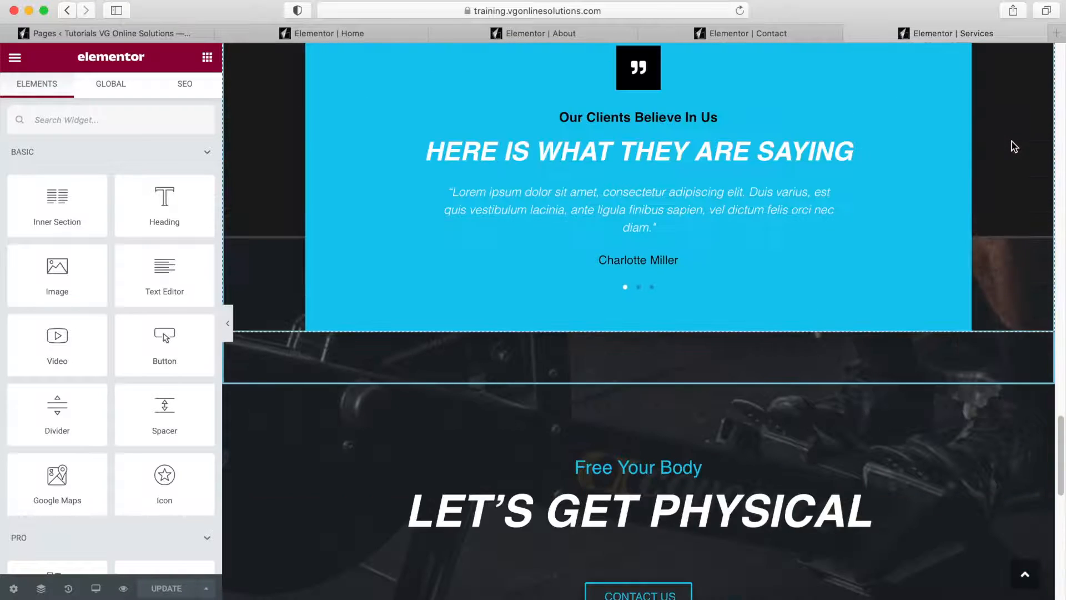
{"action": "scroll", "coordinate": [1012, 145], "scroll_direction": "up", "scroll_amount": 12}
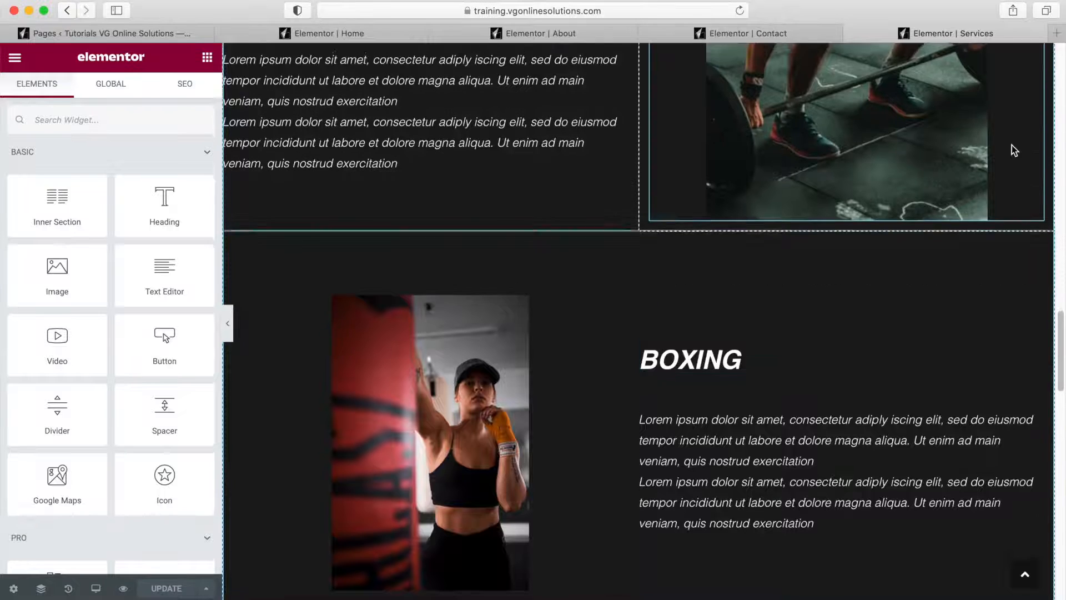
{"action": "scroll", "coordinate": [1011, 145], "scroll_direction": "up", "scroll_amount": 12}
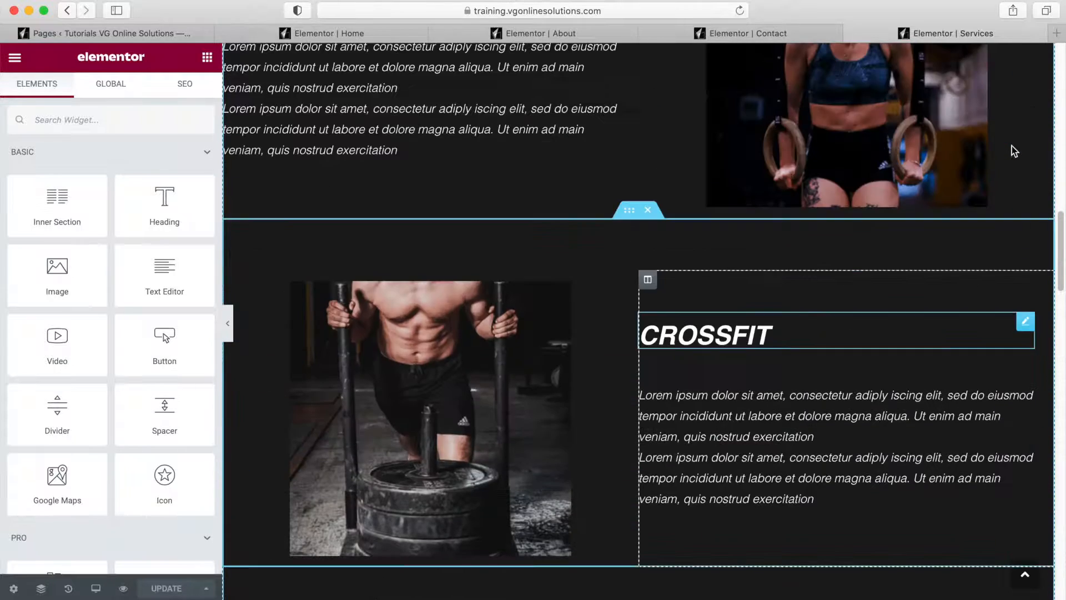
{"action": "scroll", "coordinate": [1012, 145], "scroll_direction": "up", "scroll_amount": 8}
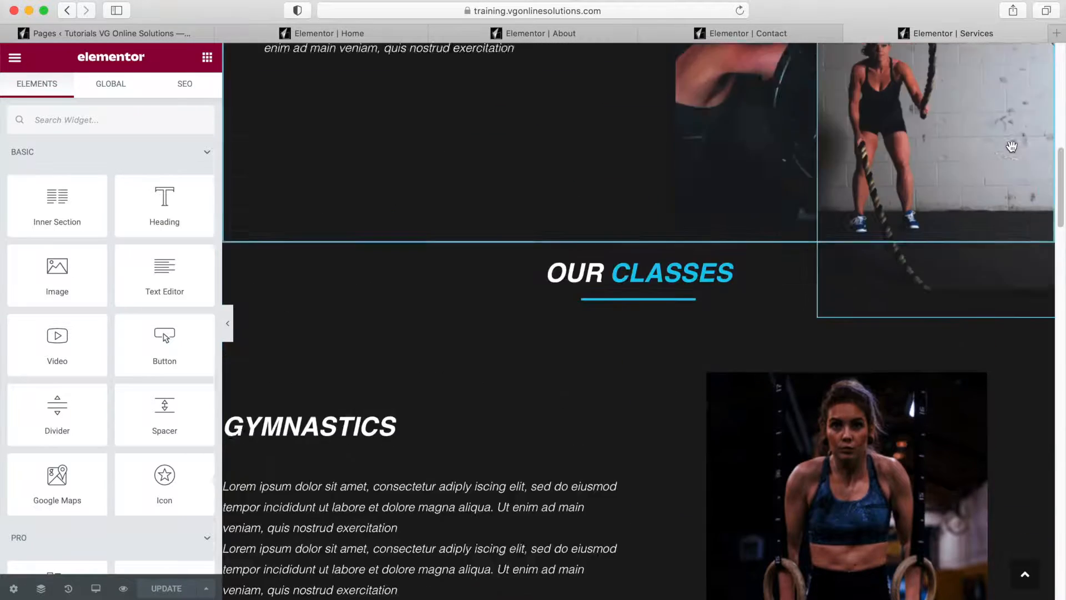
{"action": "scroll", "coordinate": [1011, 146], "scroll_direction": "up", "scroll_amount": 14}
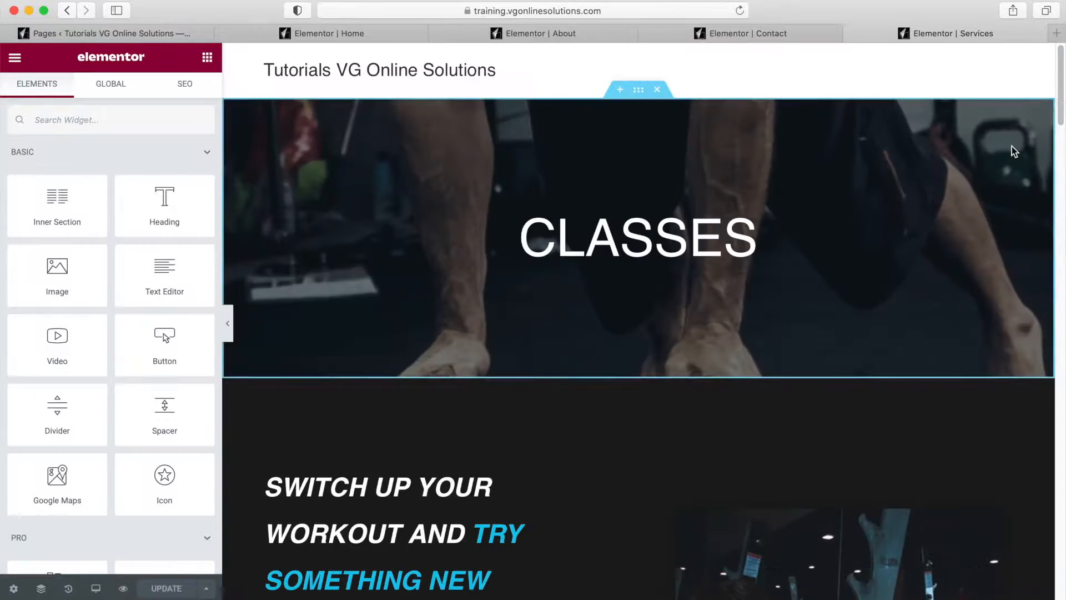